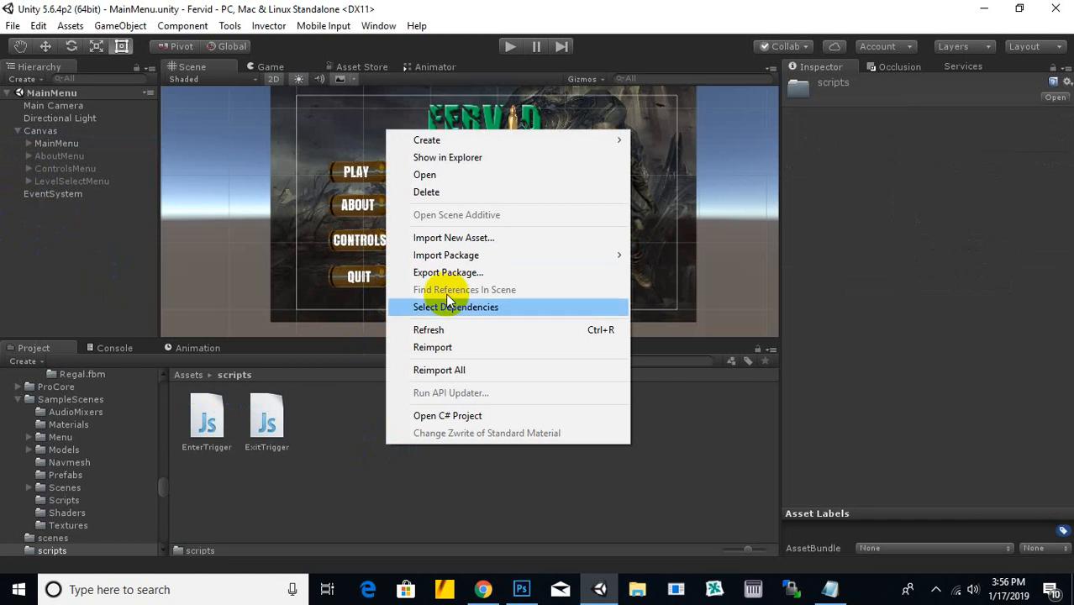
Step: Create a C# script named ButtonsSound in the scripts folder
mouse_move(503, 144)
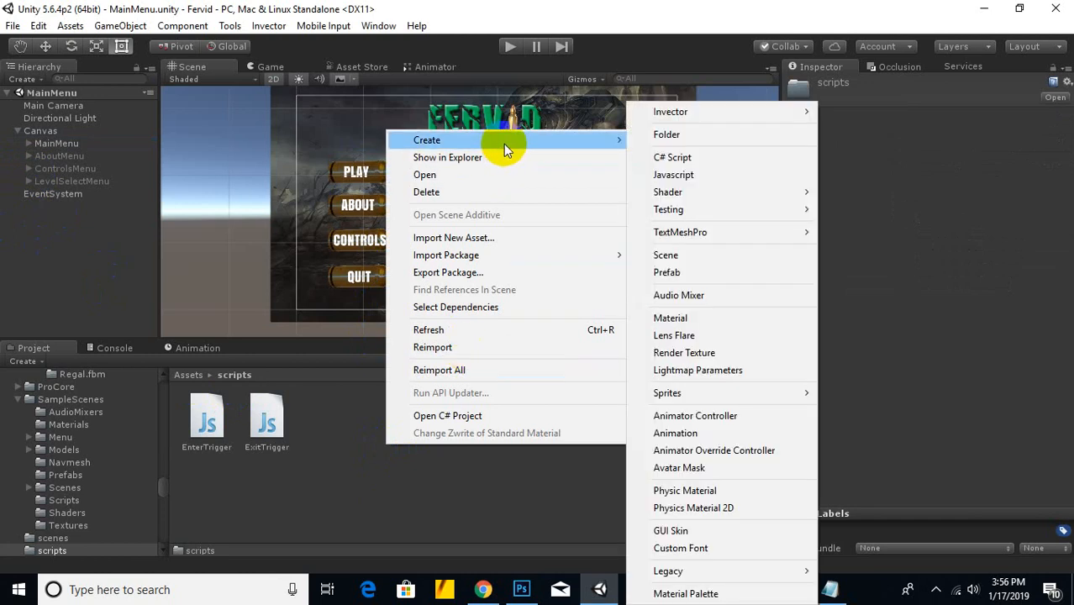
click(668, 157)
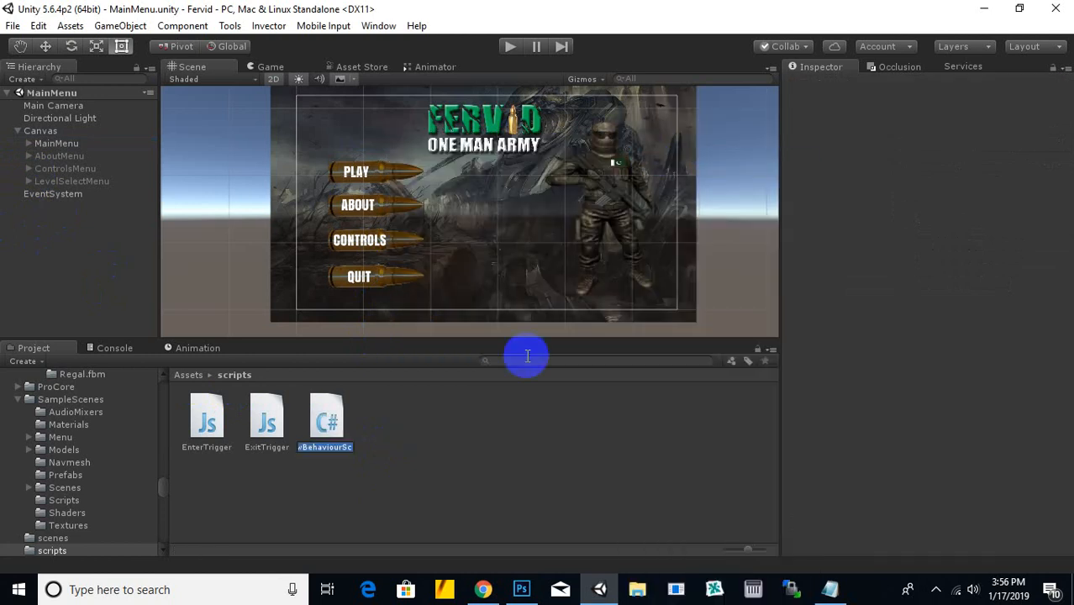
text(ButtonsSound)
key(Return)
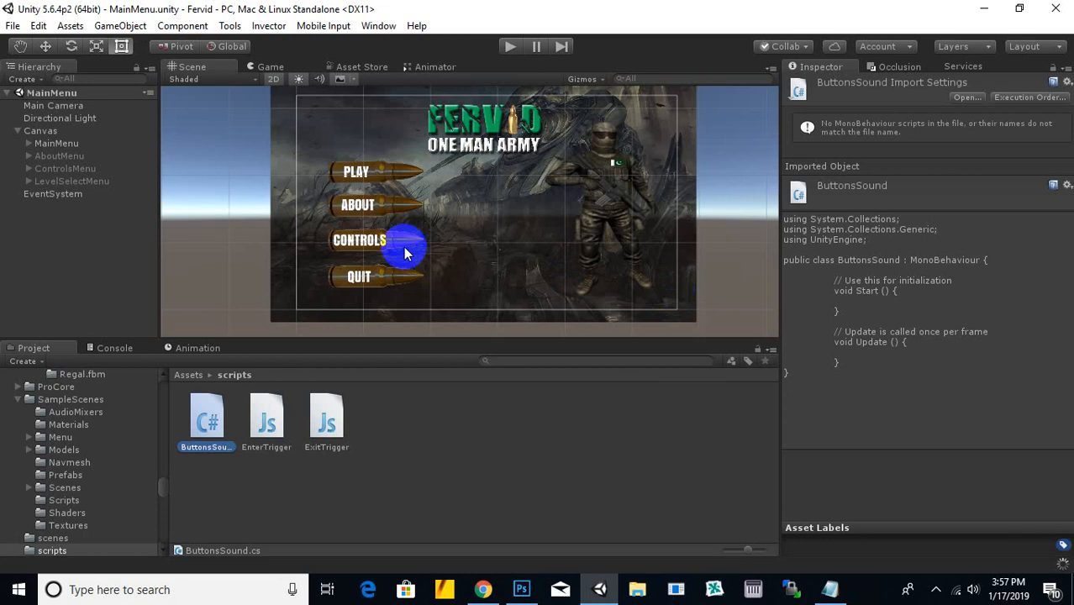
click(937, 590)
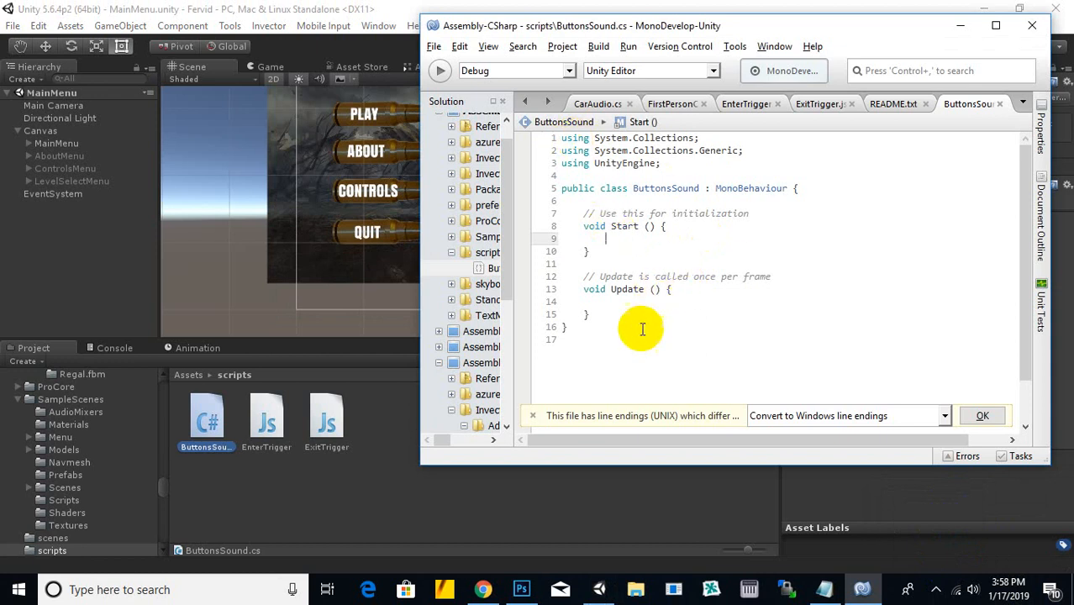
Step: Remove the default Start and Update methods with their comments from ButtonsSound, leaving blank lines inside the class
drag(636, 314, 520, 217)
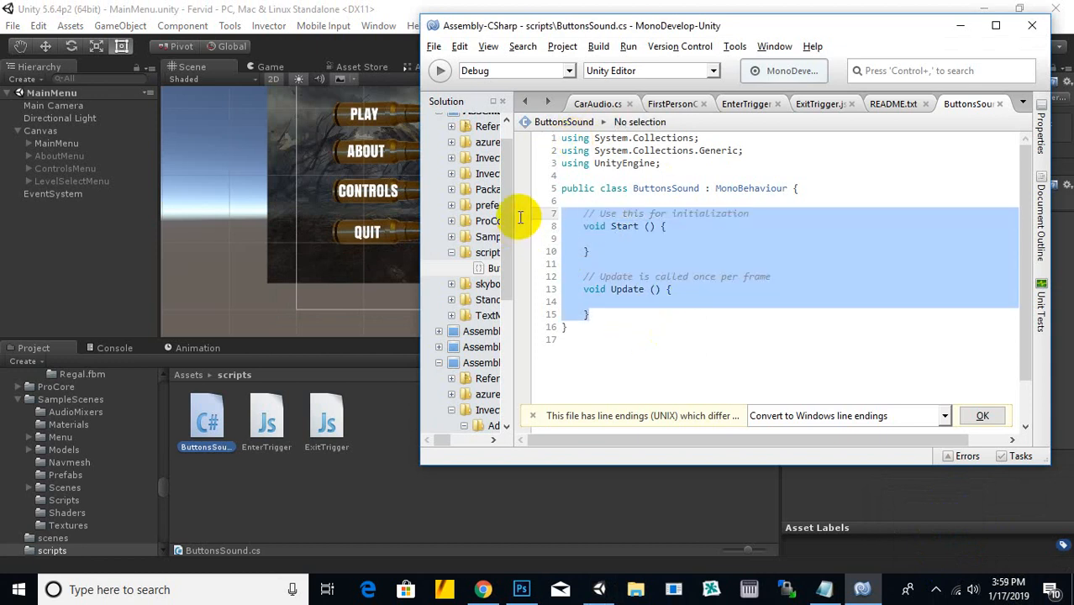
key(Delete)
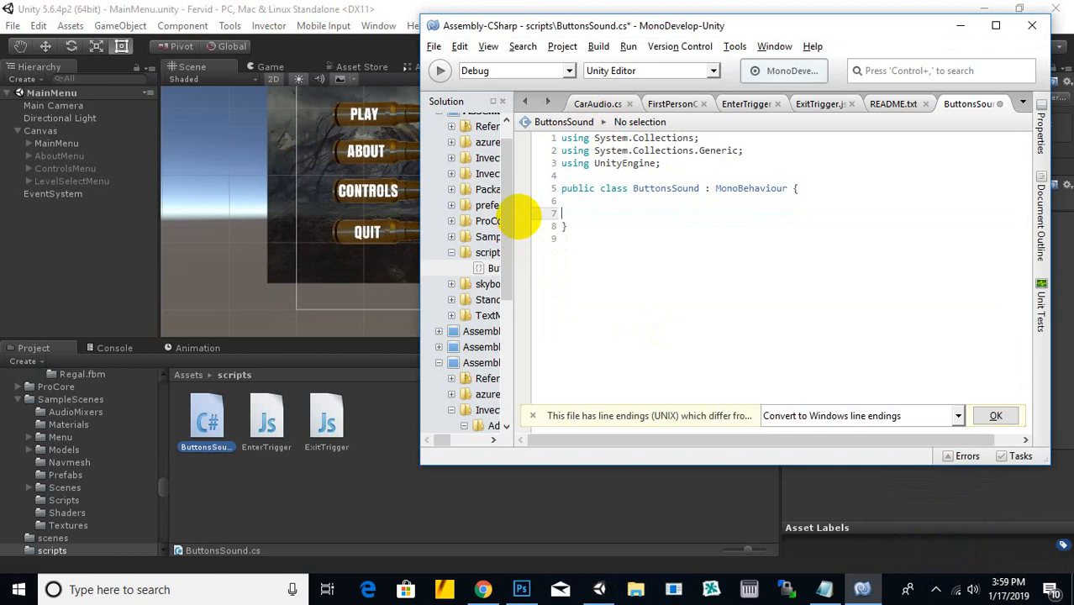
key(Return)
key(Return)
key(Return)
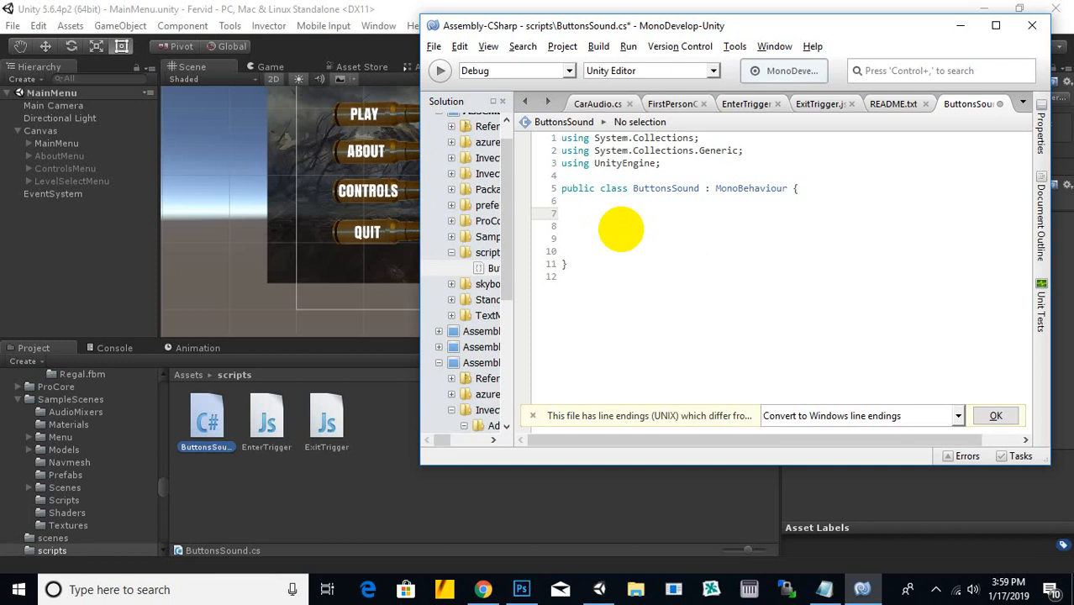
Step: Declare a public AudioSource field named MyFx at the top of the ButtonsSound class
text(pu)
text(bil)
key(BackSpace)
key(BackSpace)
key(BackSpace)
text(lic Au)
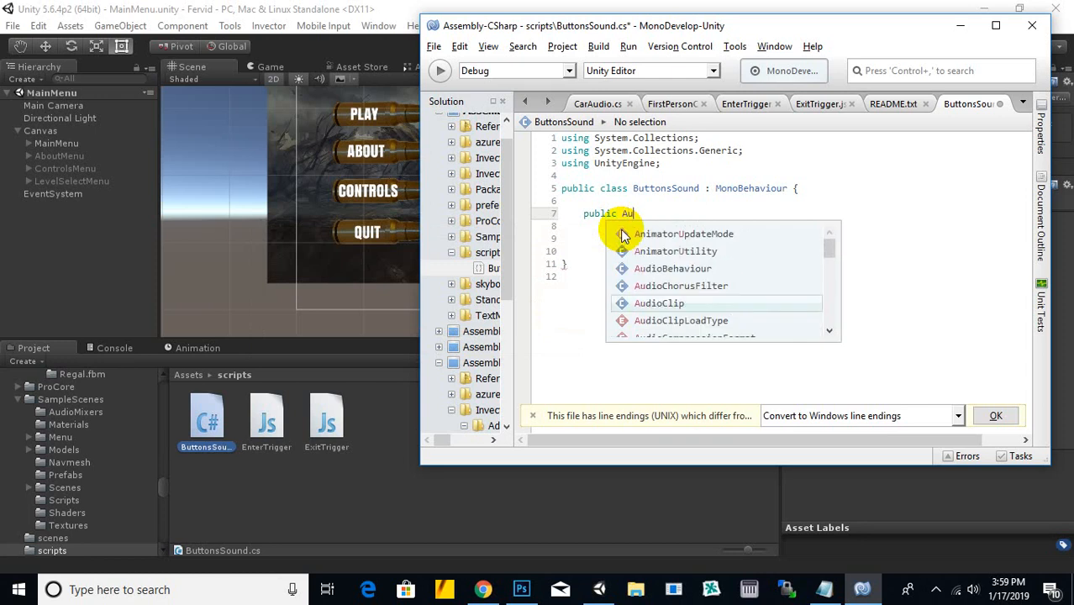
text(dioSour)
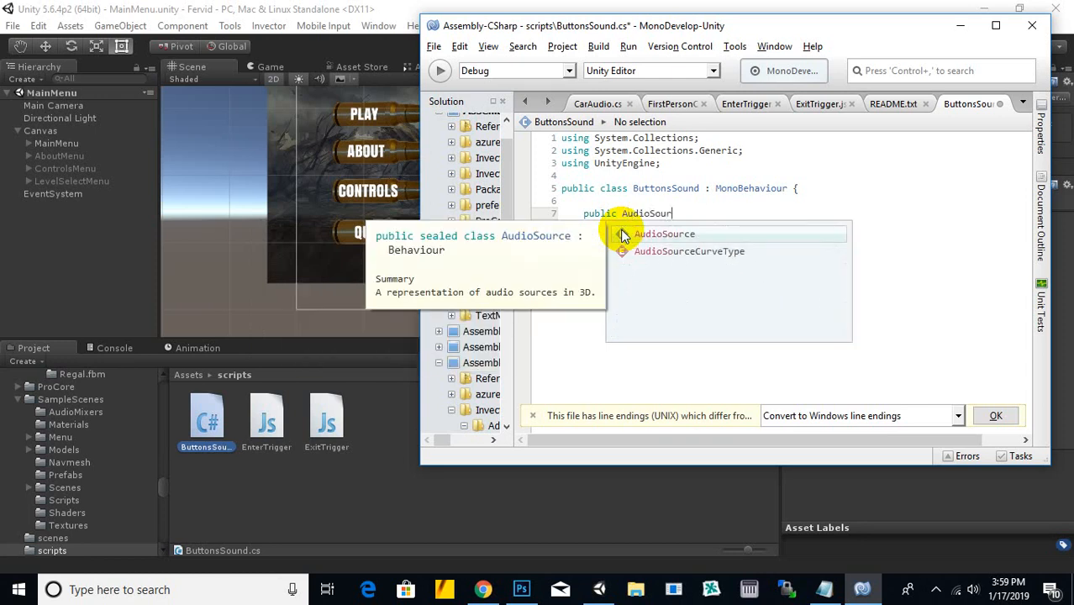
text(ce )
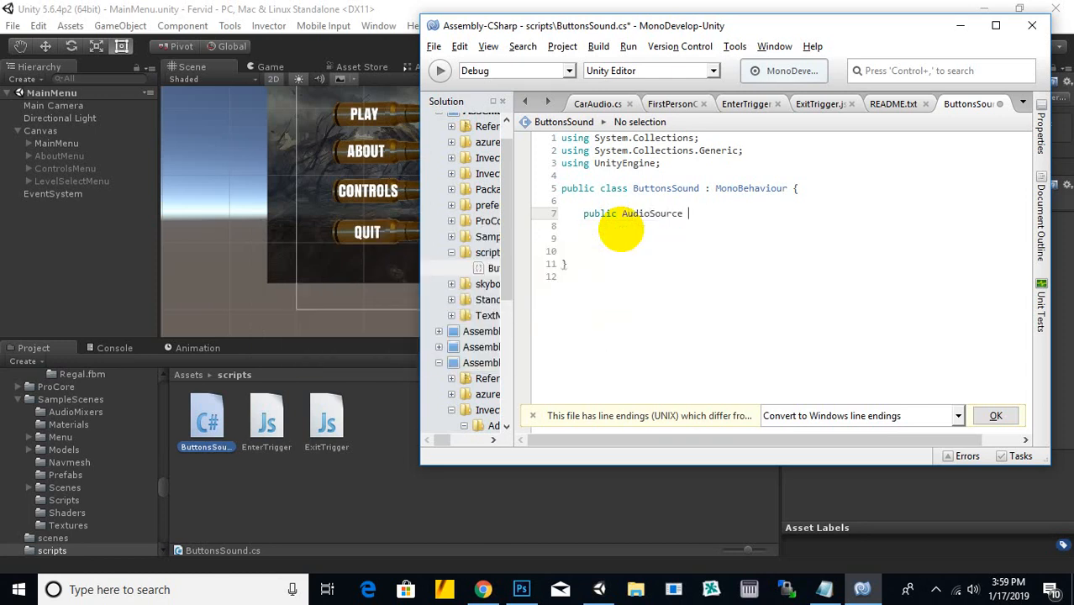
text(MyFx;)
Step: Declare a public AudioClip field named HoverFx below the MyFx field
key(Return)
text(puble)
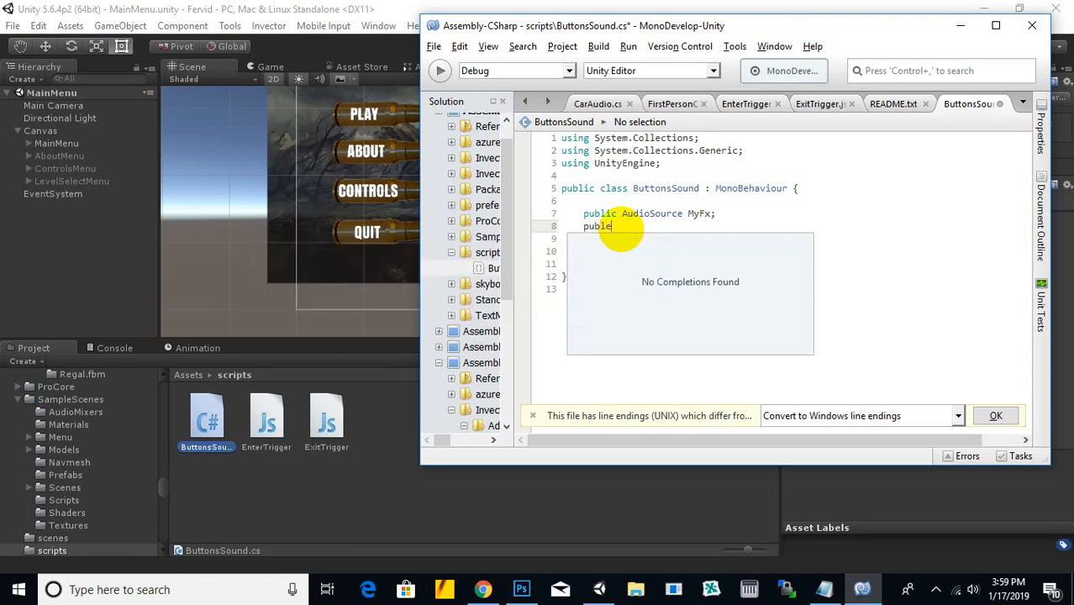
key(BackSpace)
text(ic )
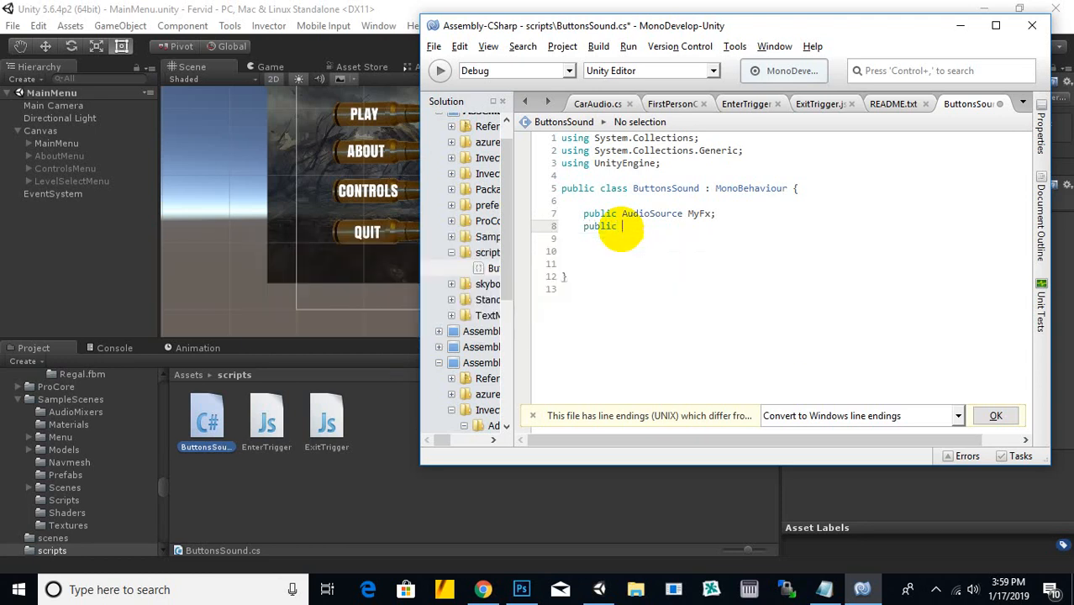
text(Audio)
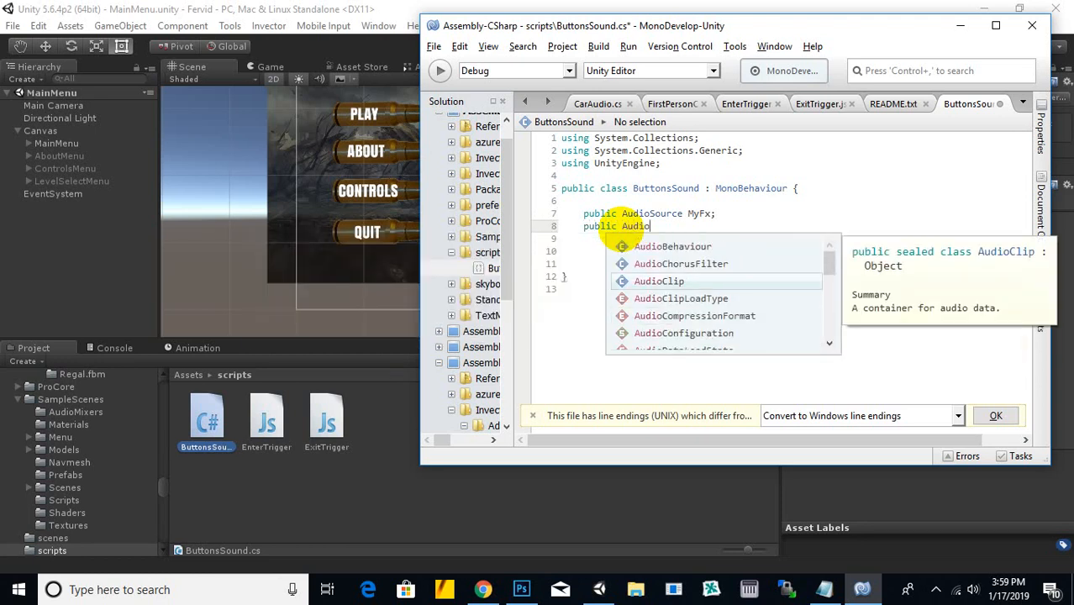
text(Cli)
key(Return)
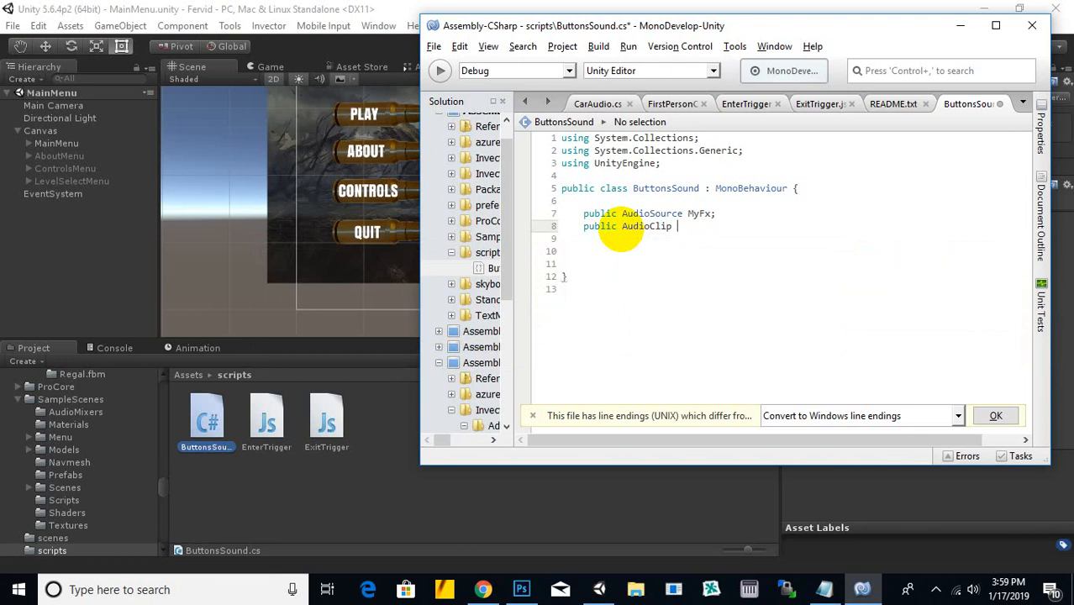
text(HoverFX)
key(BackSpace)
text(x;)
Step: Declare a public AudioClip field named ClickFx below the HoverFx field
key(Return)
text(public )
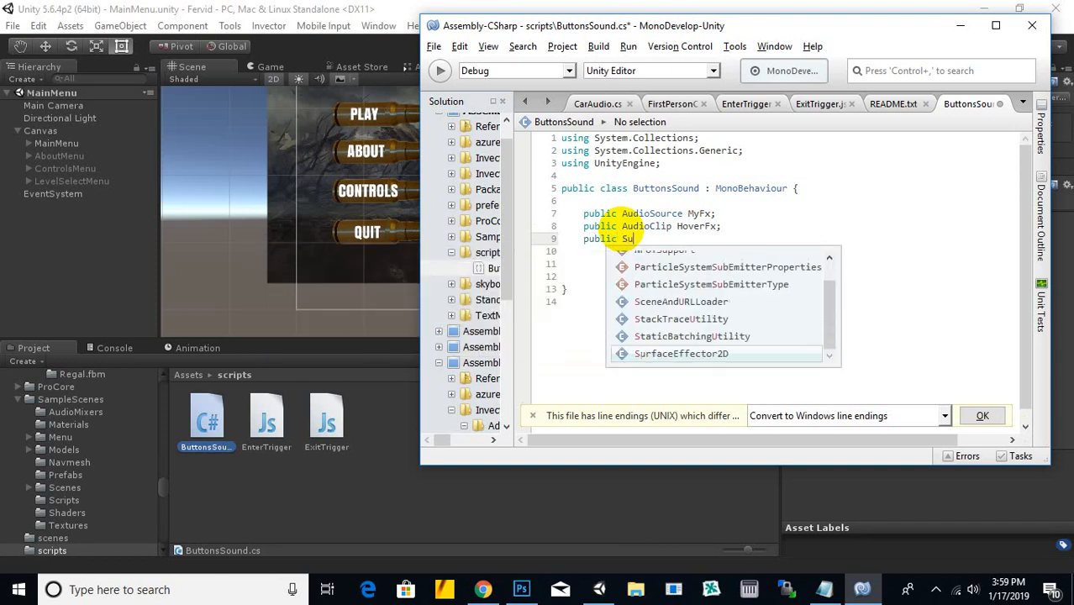
text(AudioClip)
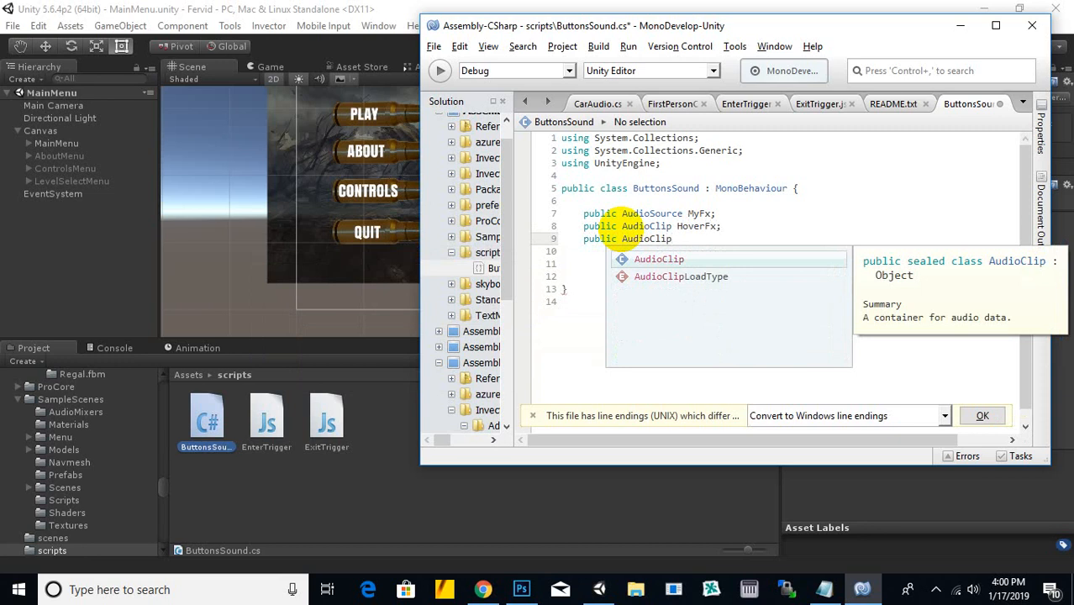
text( Click)
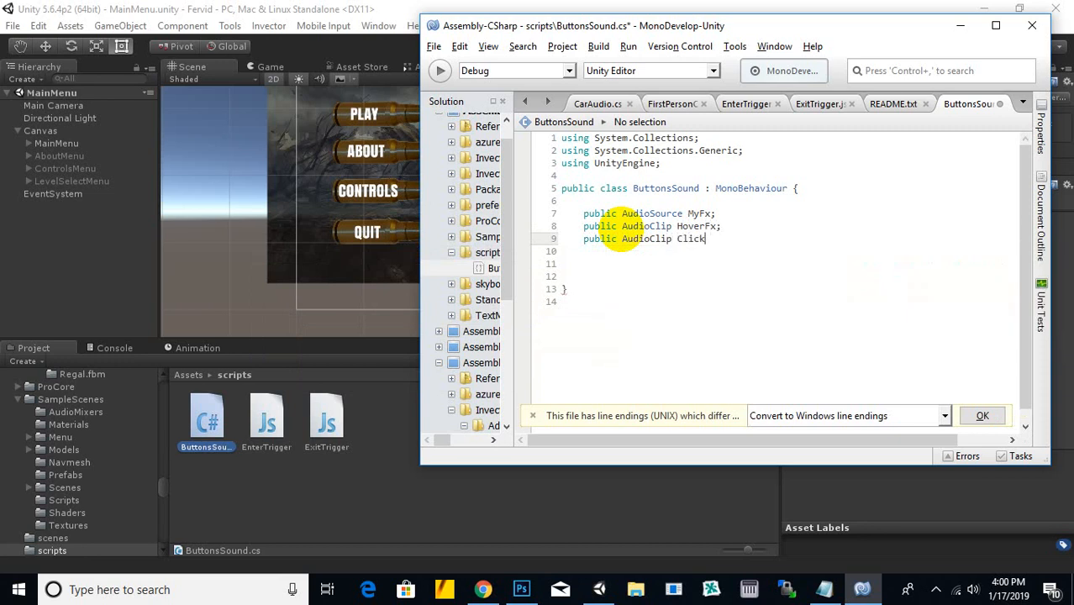
text(Fx;)
drag(723, 240, 576, 202)
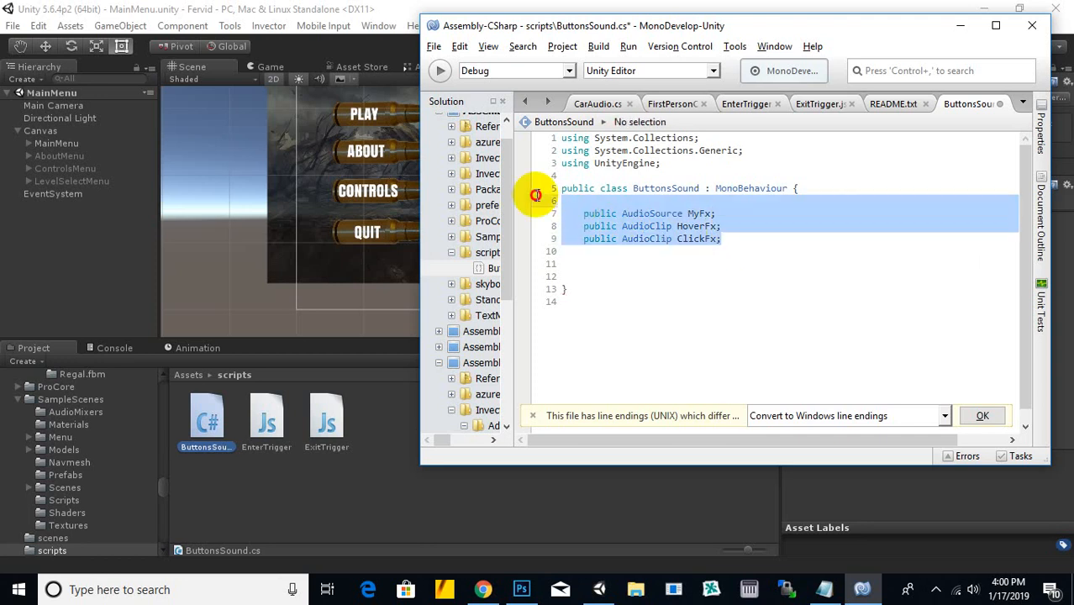
Step: Write the method header public void HoverSound() a few lines below the field declarations
click(677, 253)
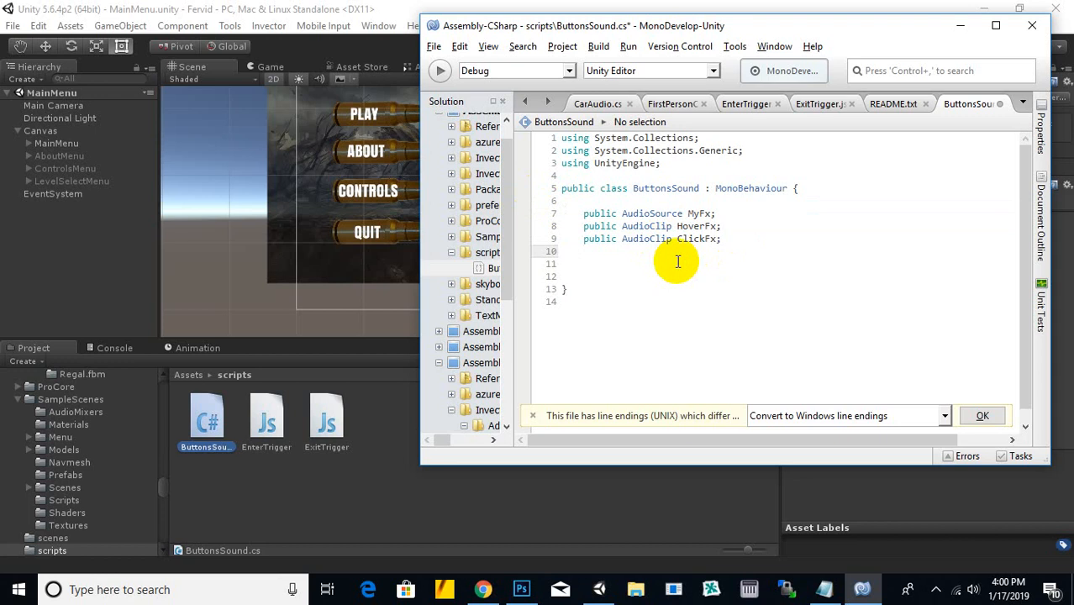
key(Return)
key(Return)
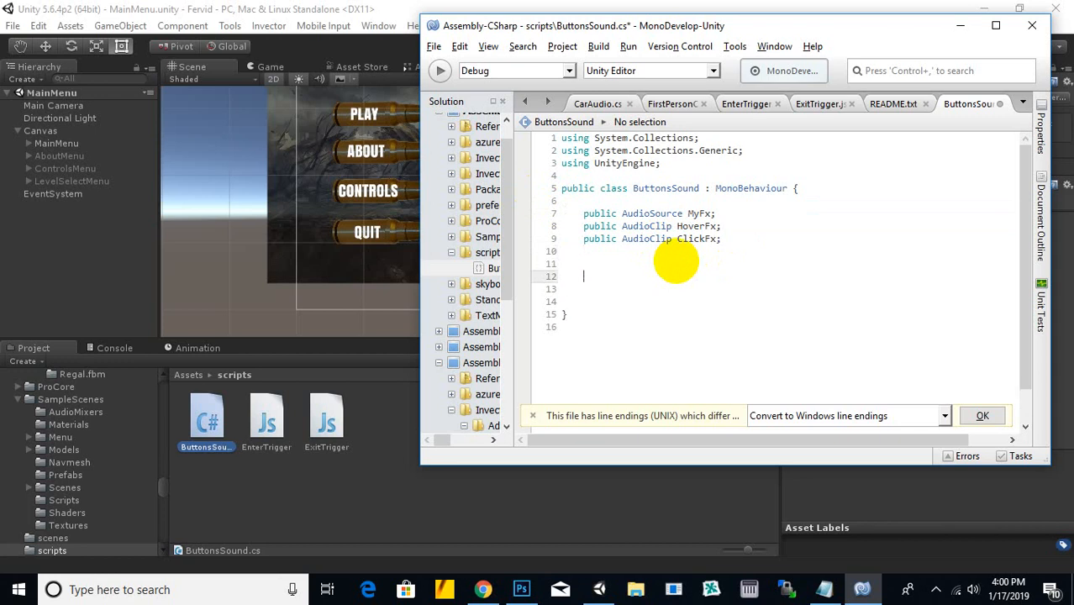
text(voi)
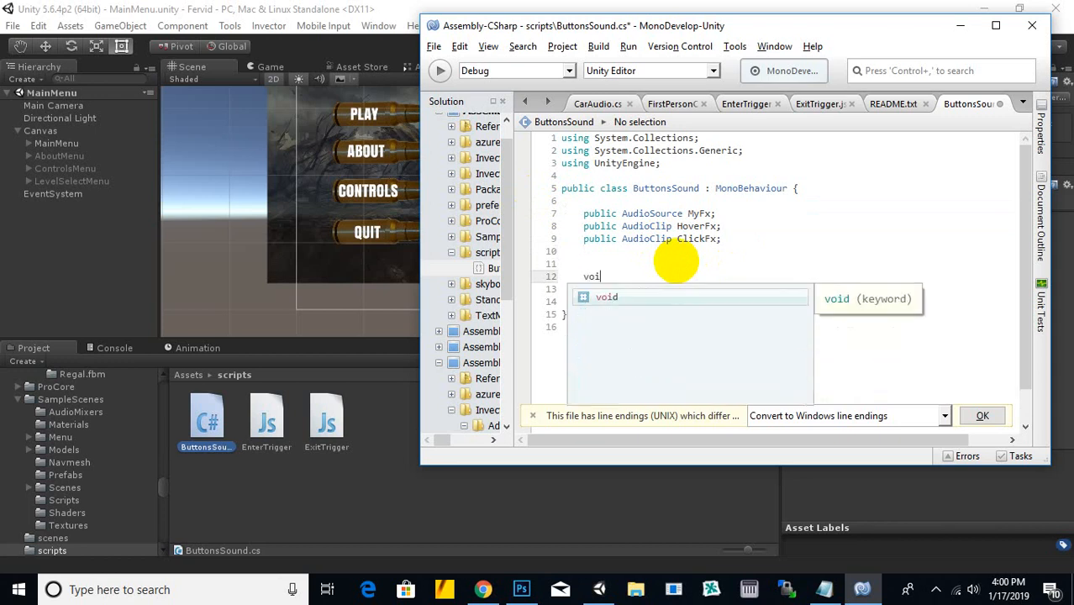
key(BackSpace)
key(BackSpace)
text(pub)
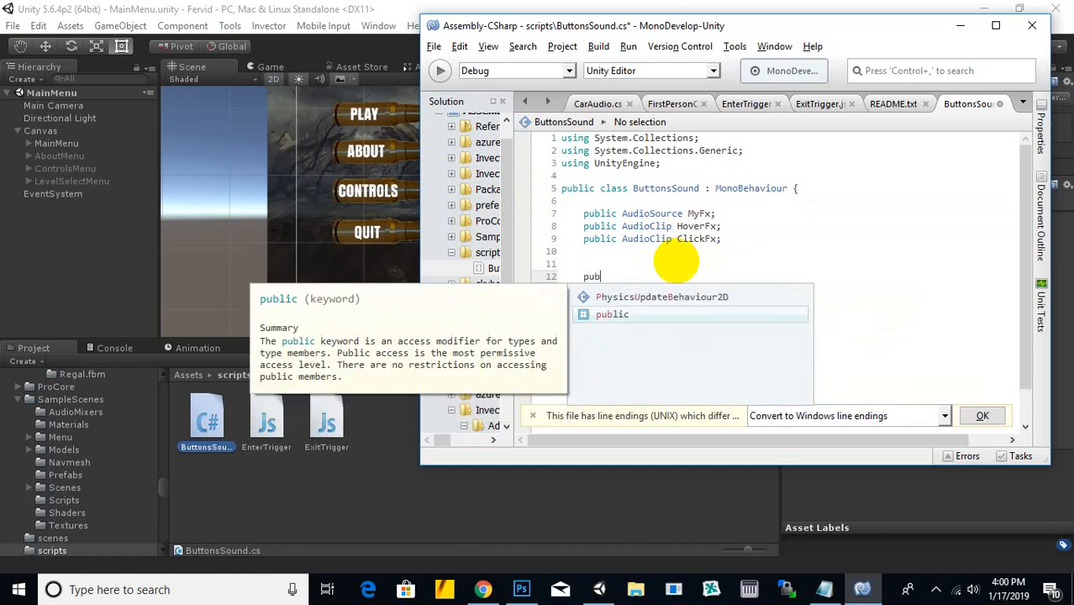
text(lic void )
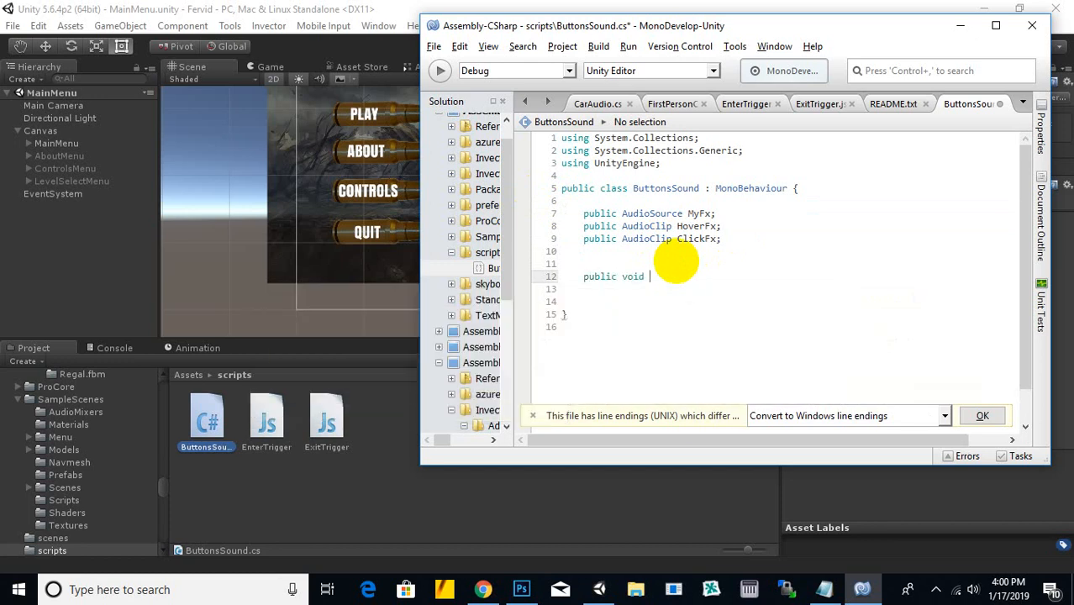
text(HoverSound())
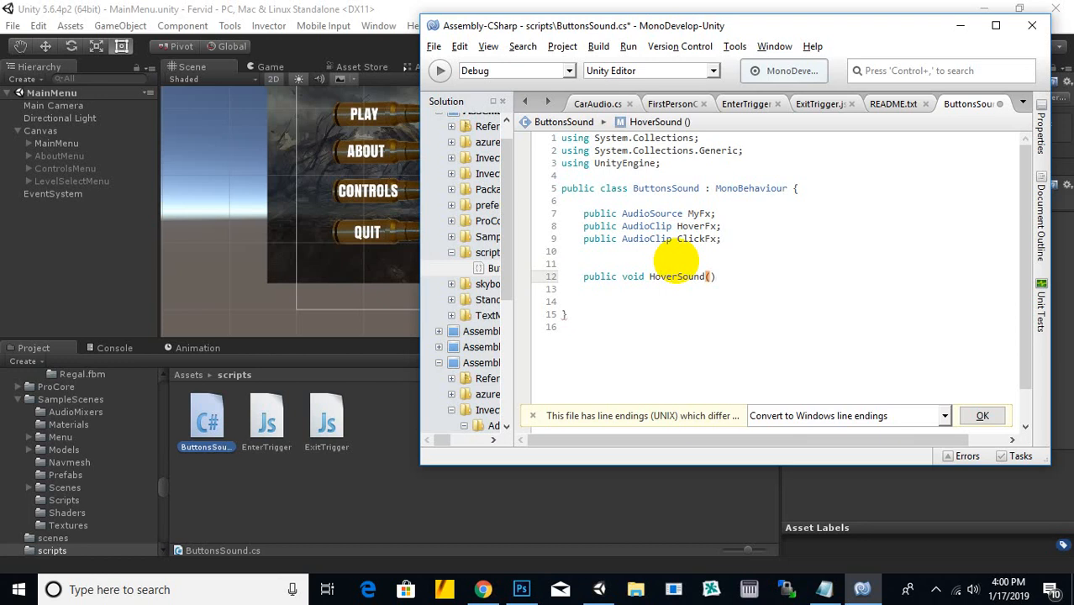
Step: Give the HoverSound method a body with opening and closing braces and blank lines between them
text({)
key(Return)
text(})
key(Left)
key(Return)
key(Return)
key(Return)
key(Return)
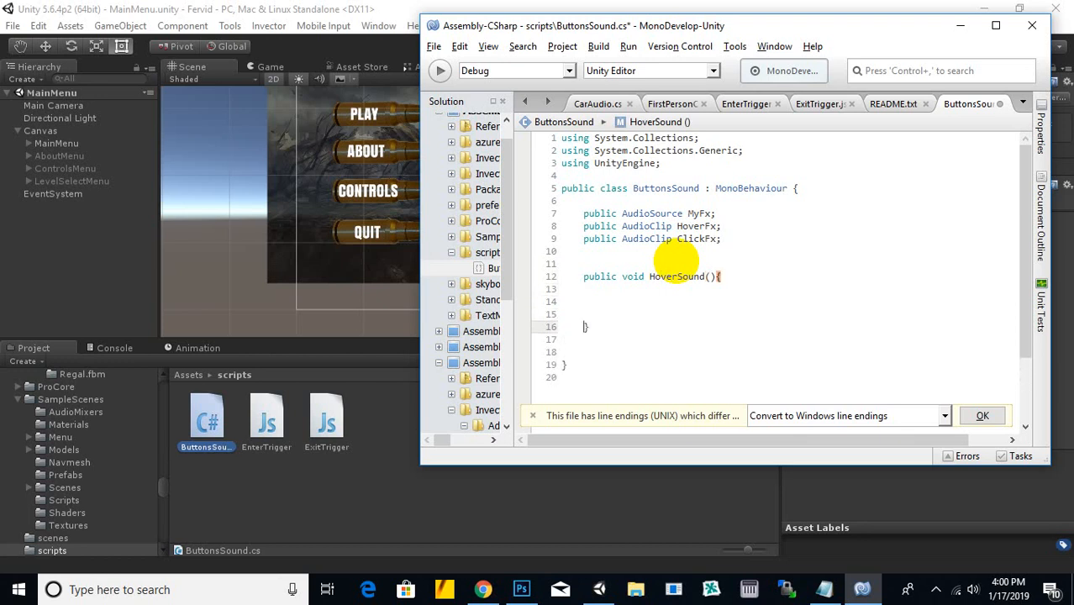
Step: Add the statement MyFx.PlayOneShot (HoverFx); inside the HoverSound method
key(Up)
key(Up)
key(Up)
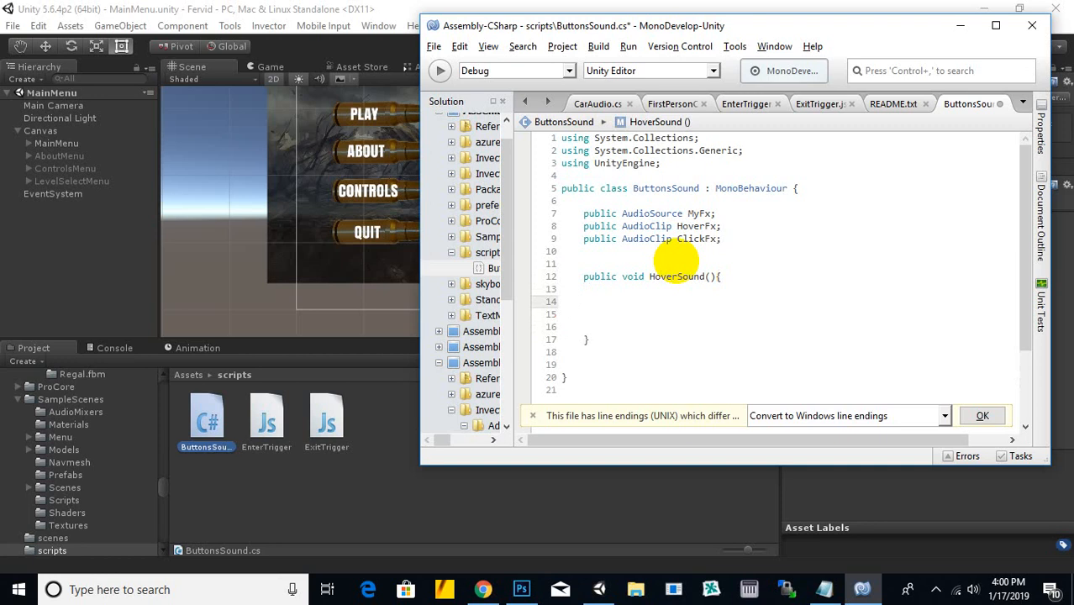
text(My)
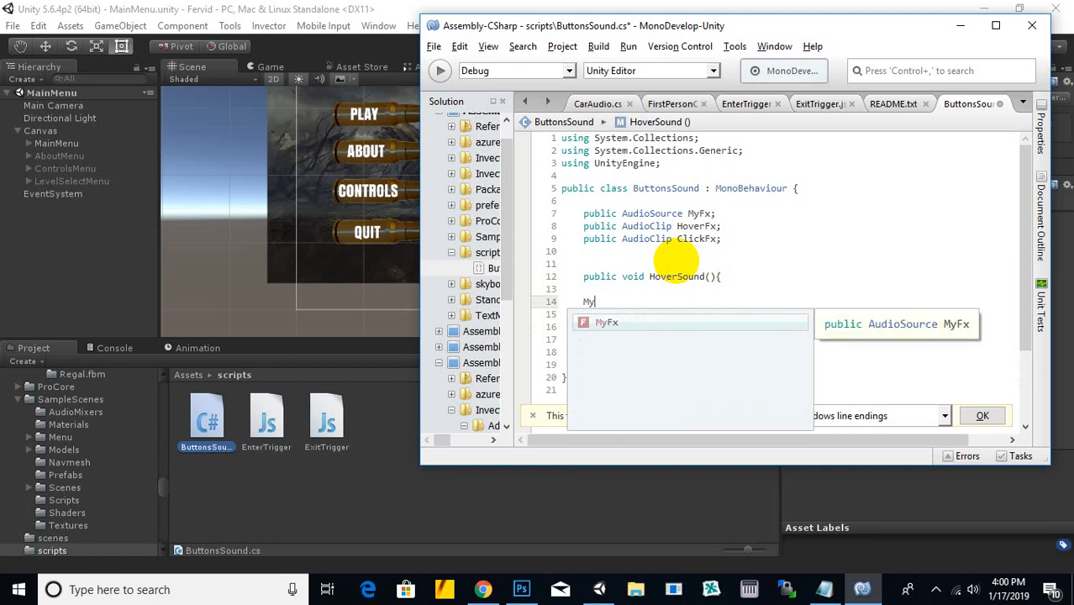
key(Return)
text(.)
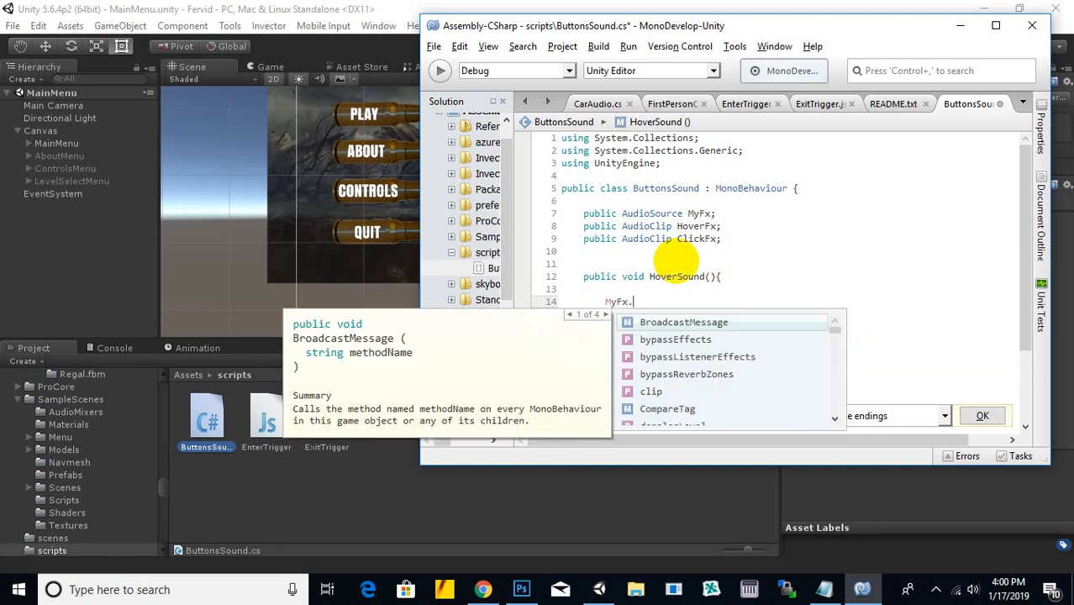
text(Pl)
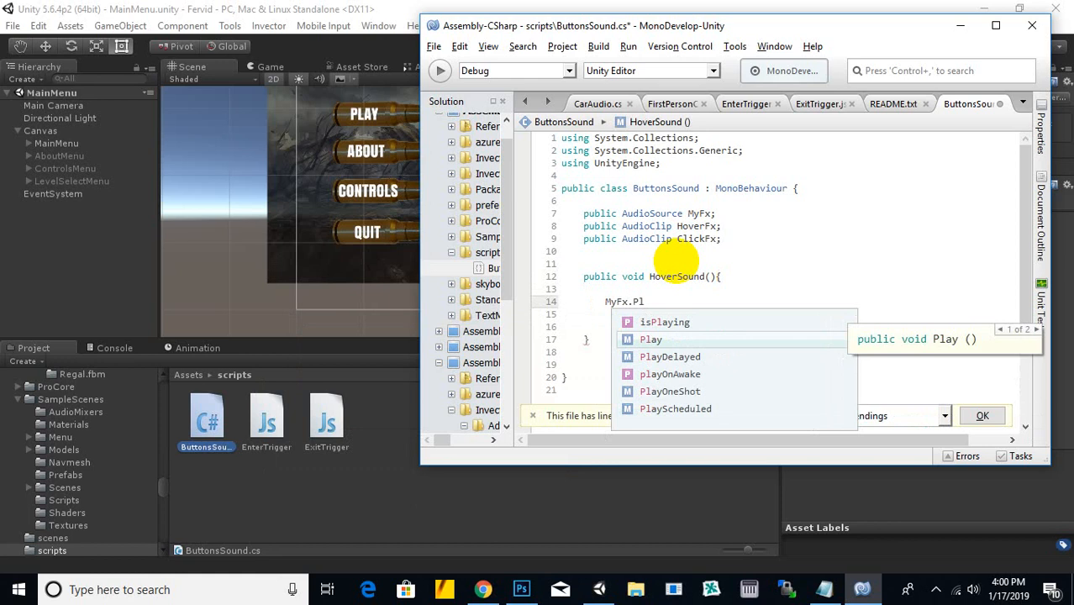
click(689, 391)
click(691, 391)
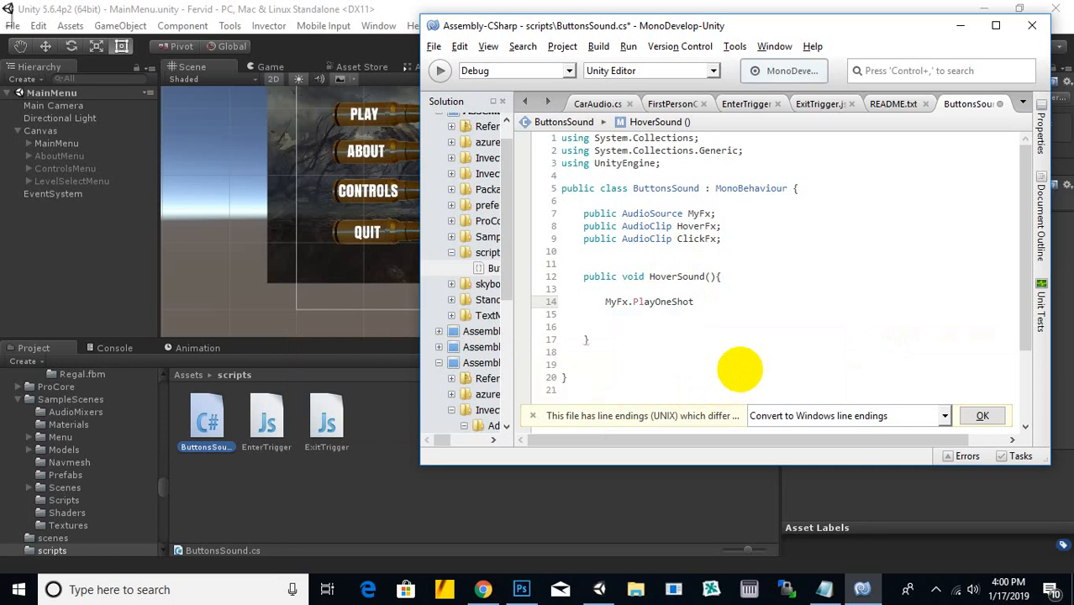
text((HoverFx);)
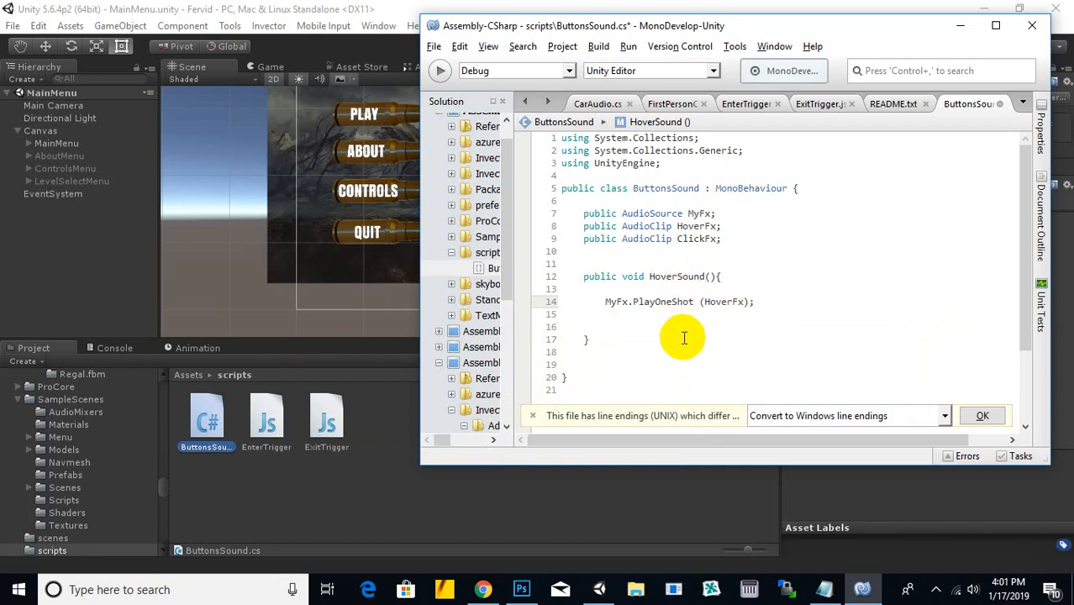
drag(688, 340, 580, 266)
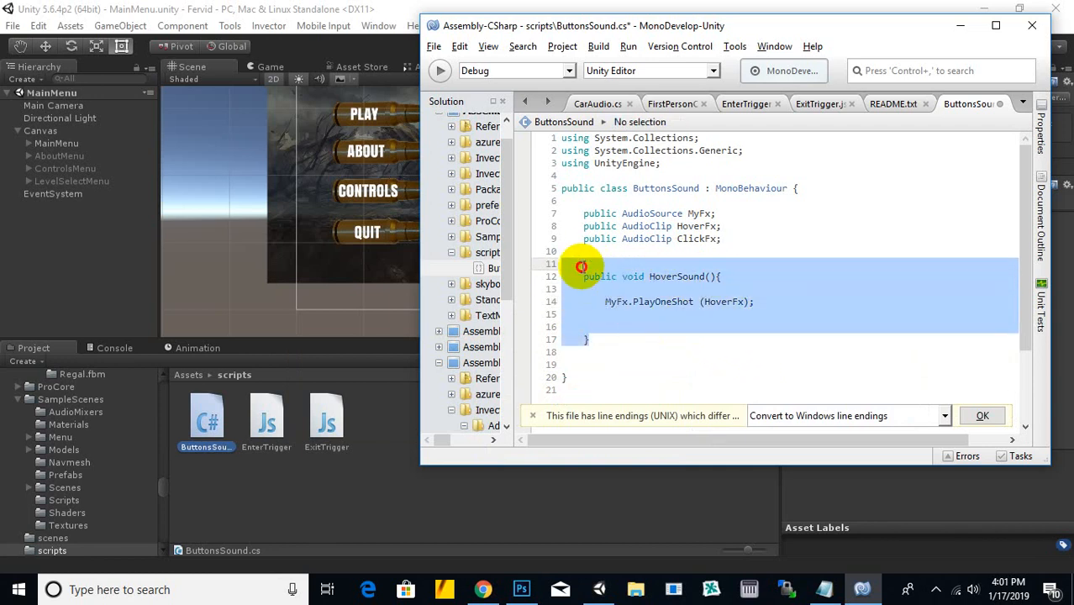
click(649, 305)
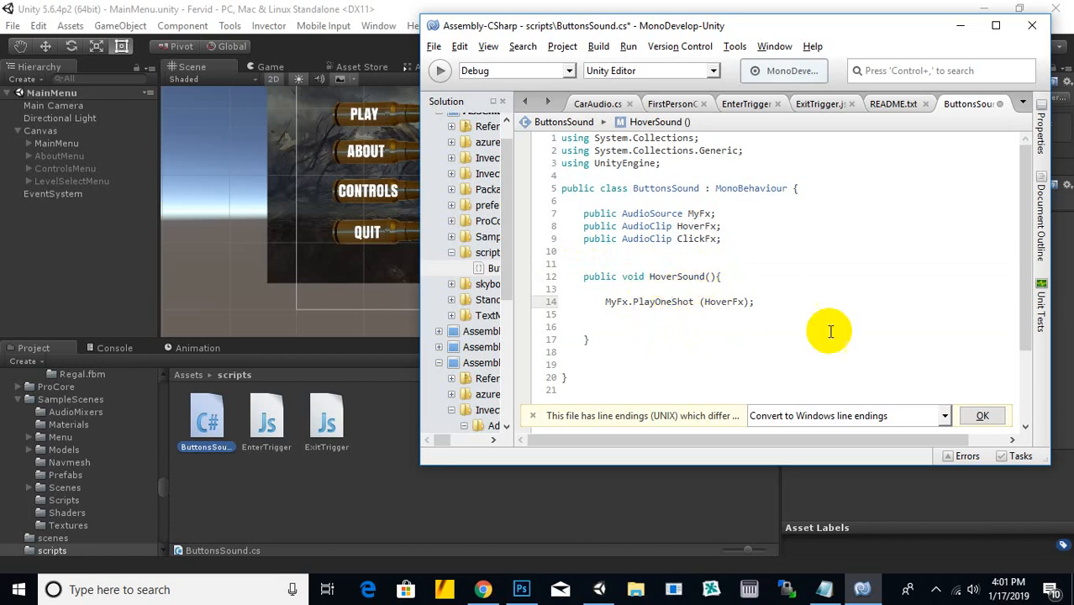
click(748, 334)
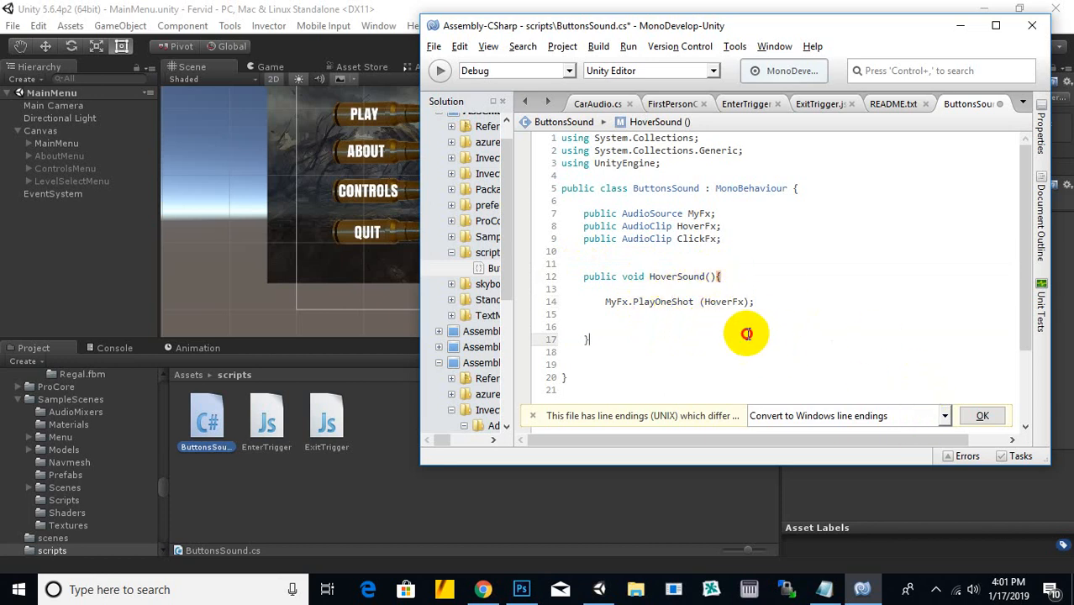
click(937, 591)
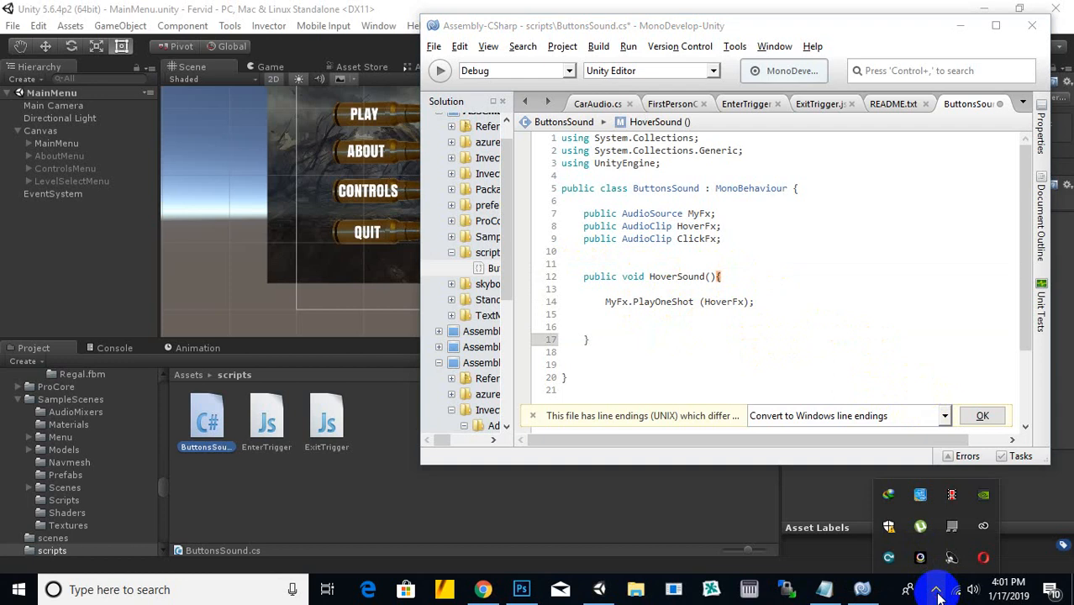
Step: Duplicate the whole HoverSound method directly below its closing brace
click(949, 499)
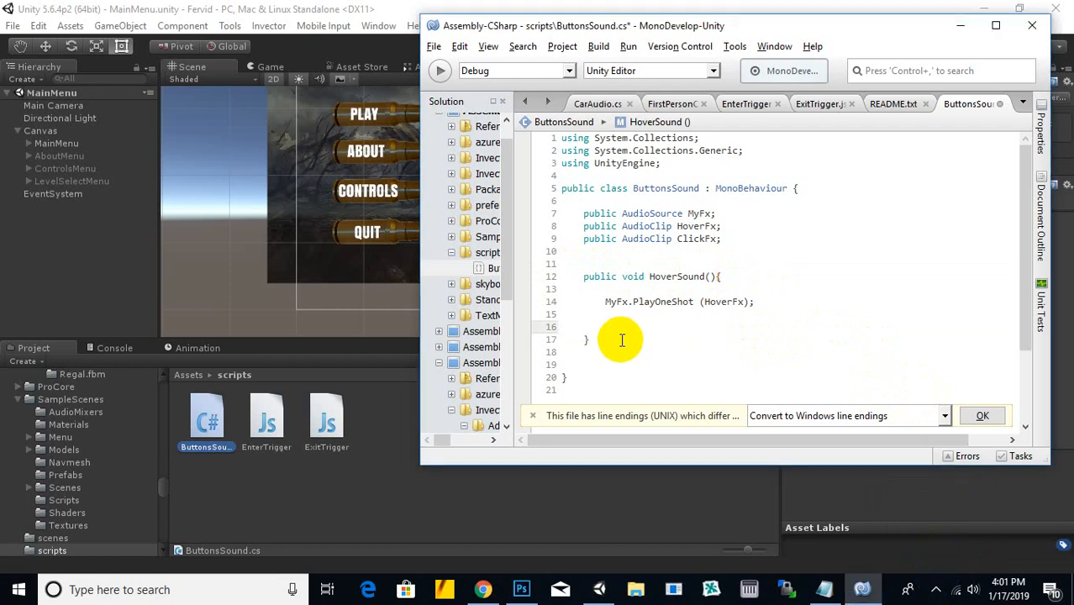
drag(590, 339, 585, 277)
key(ctrl+c)
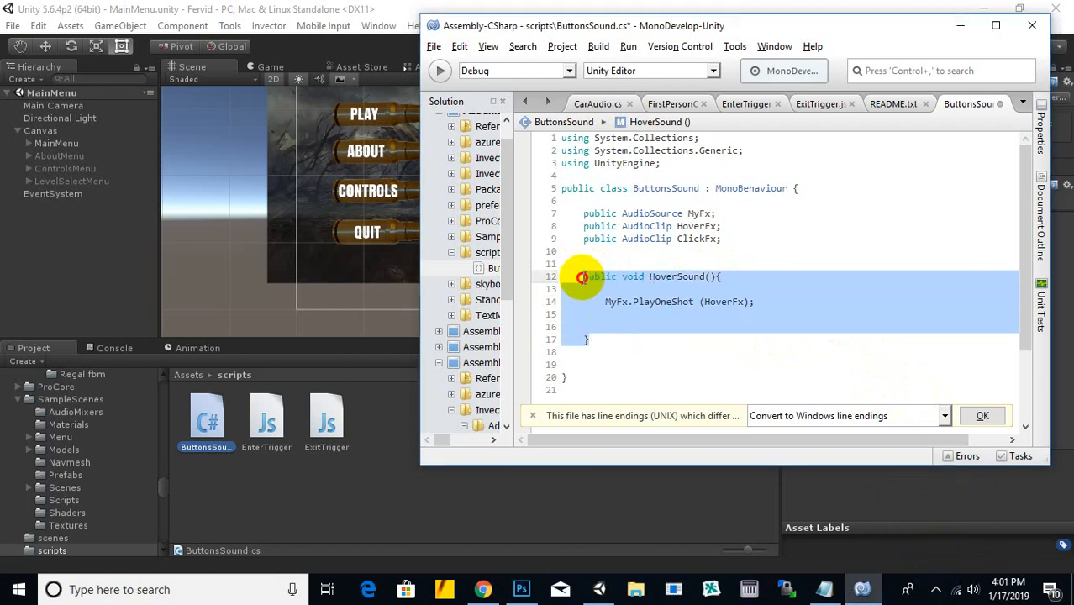
click(643, 348)
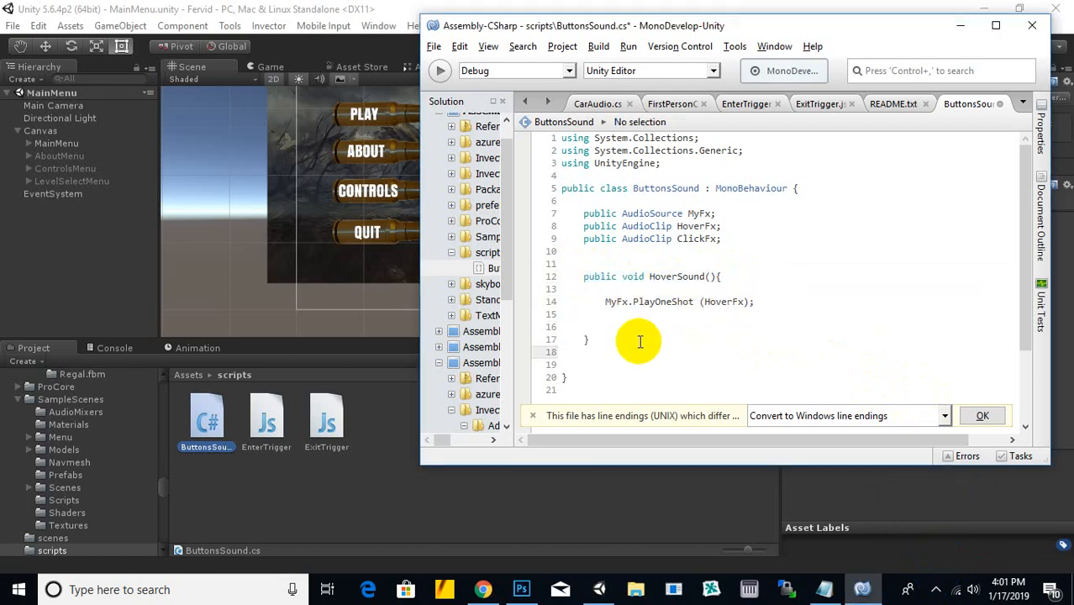
key(ctrl+v)
Step: Rename the duplicated method to ClickSound
click(664, 351)
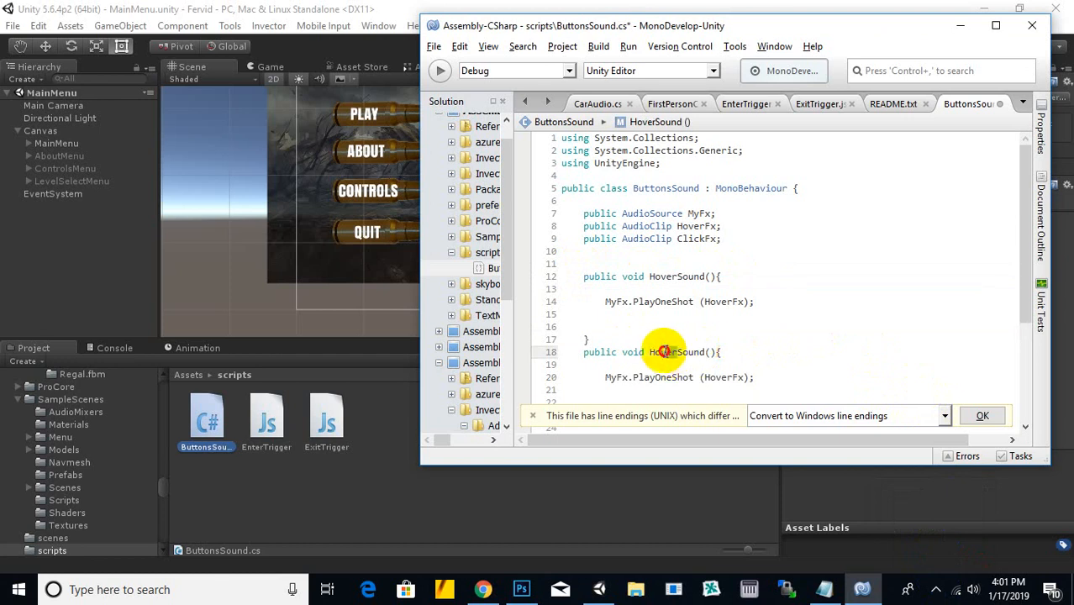
drag(676, 352, 649, 353)
text(Click)
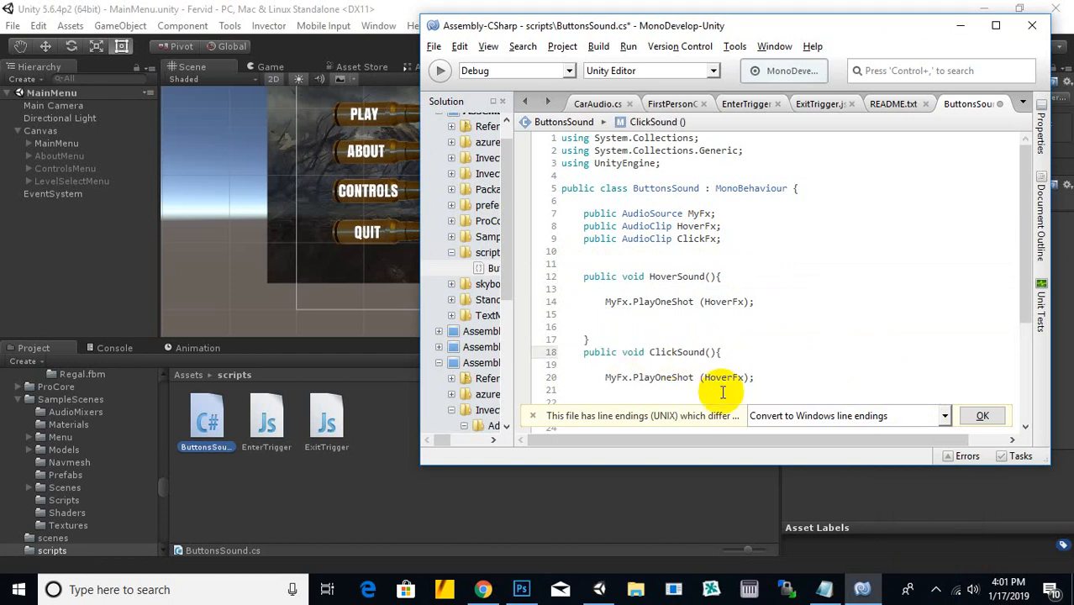
Step: Change the PlayOneShot argument inside ClickSound to ClickFx and save the script
click(626, 378)
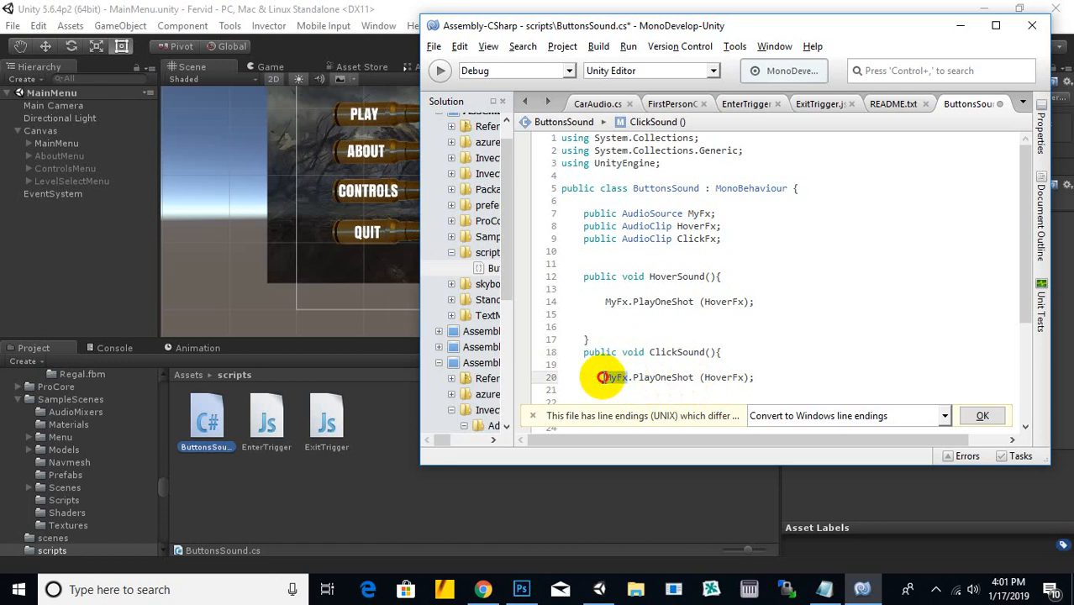
click(728, 378)
drag(729, 379, 702, 377)
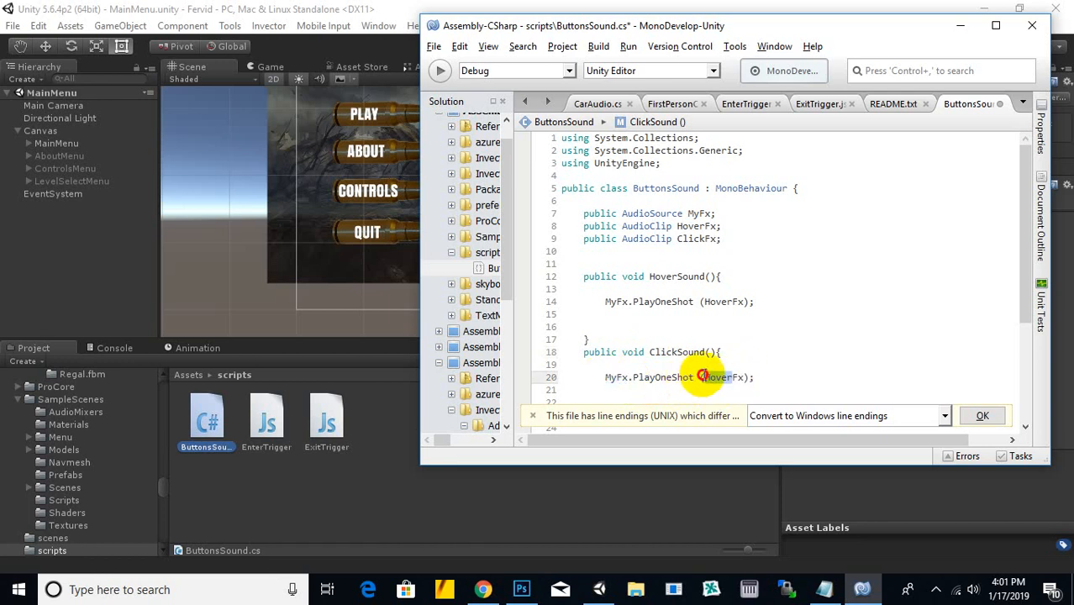
text(Click)
click(710, 239)
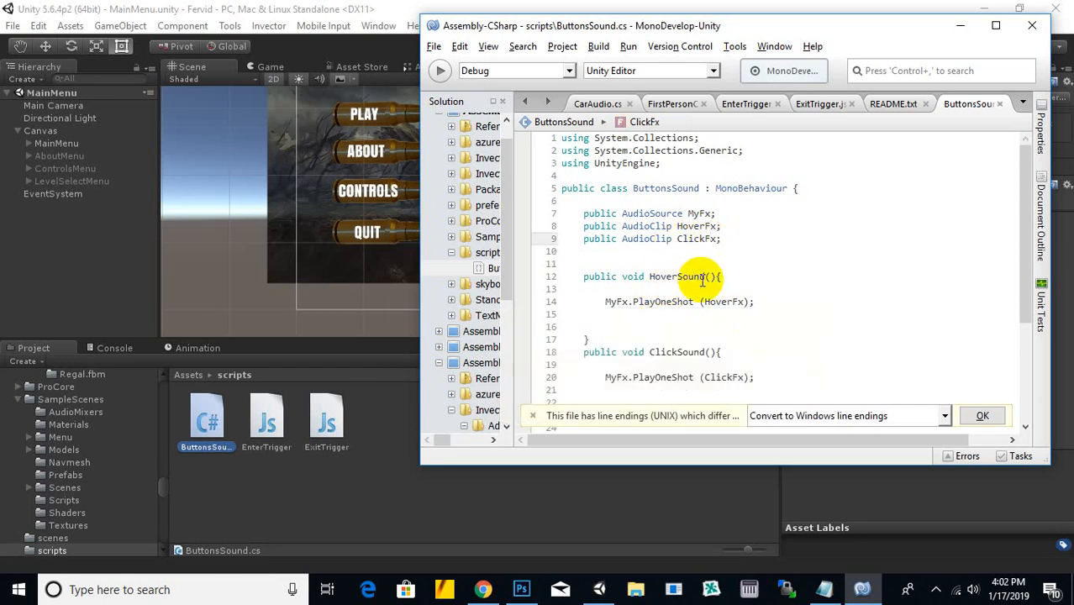
Step: Insert three extra blank lines between the end of the ClickSound method and the class's closing brace
scroll(734, 300, down, 1)
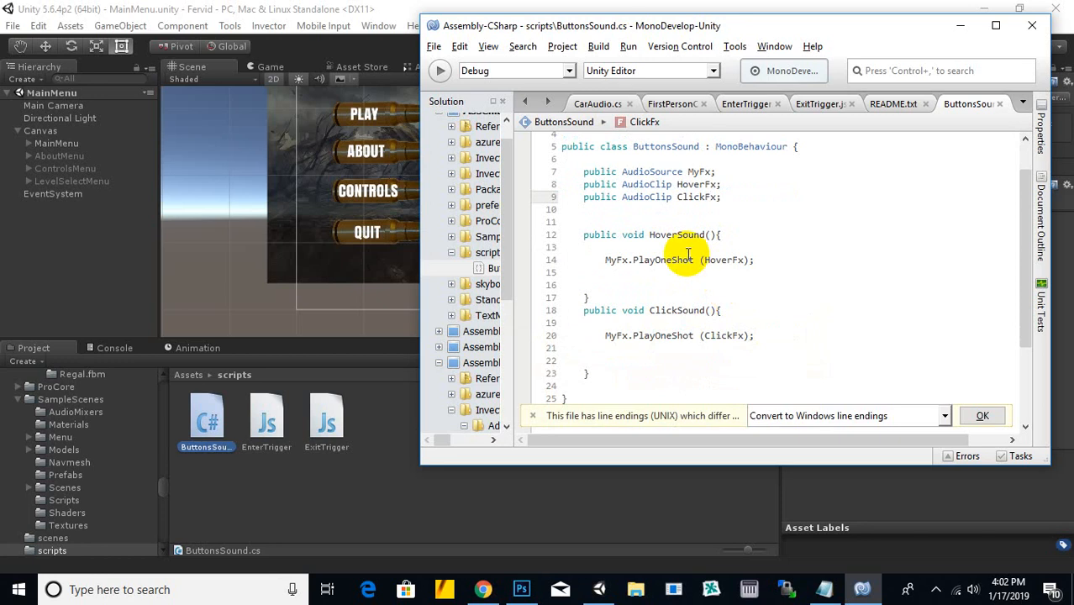
click(692, 260)
click(689, 335)
scroll(710, 299, down, 2)
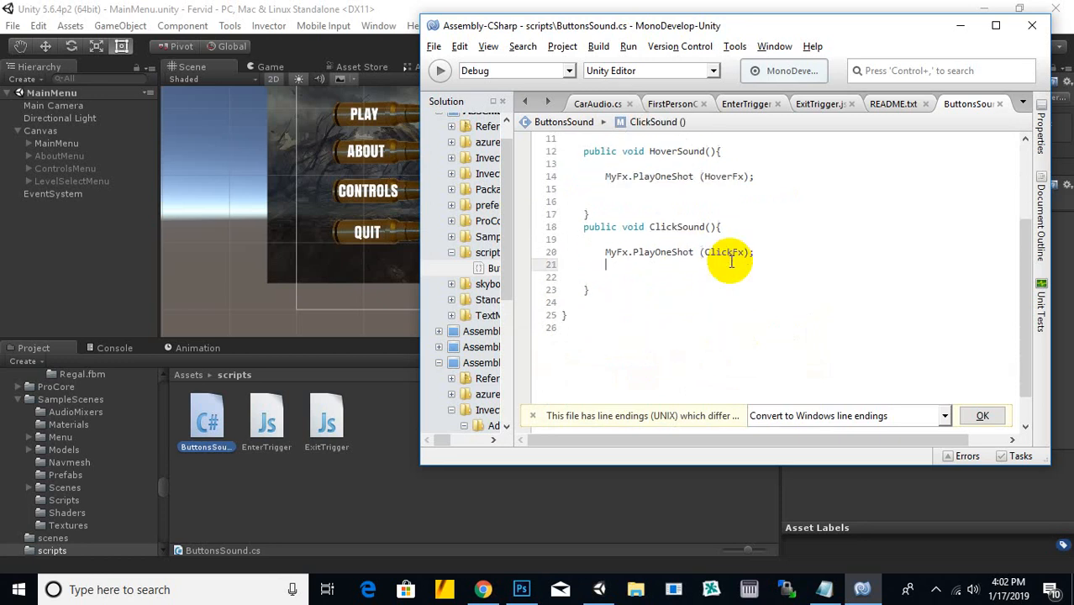
click(618, 302)
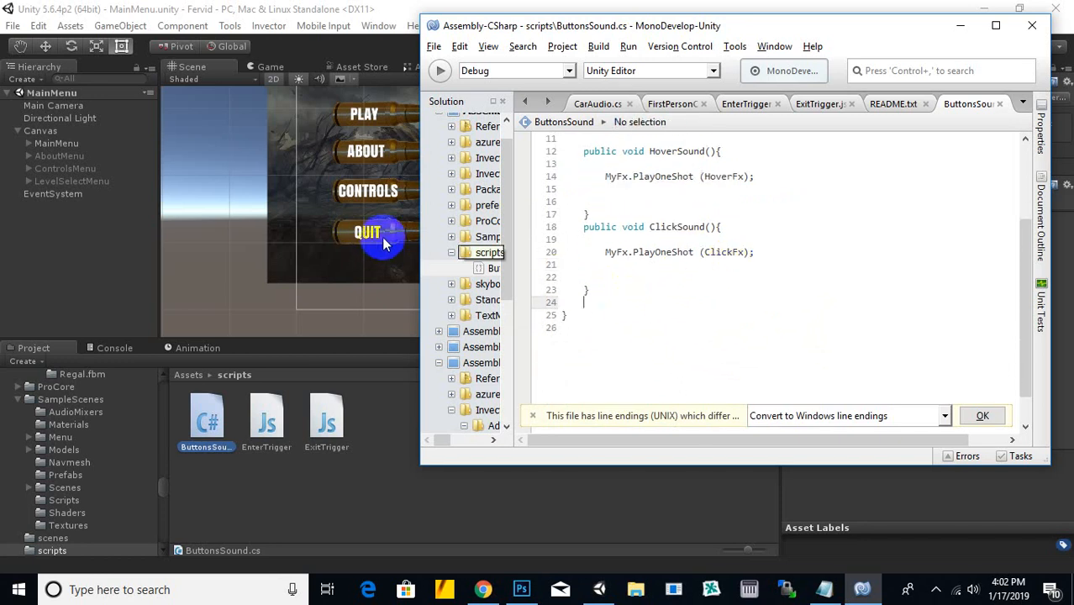
drag(687, 32, 698, 33)
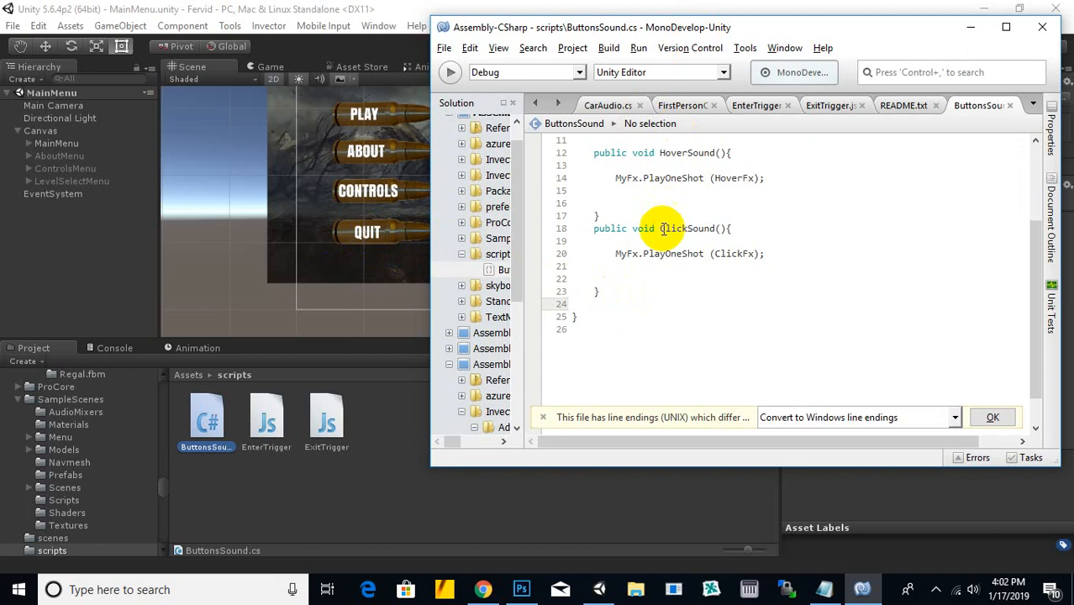
key(Return)
key(Return)
key(Return)
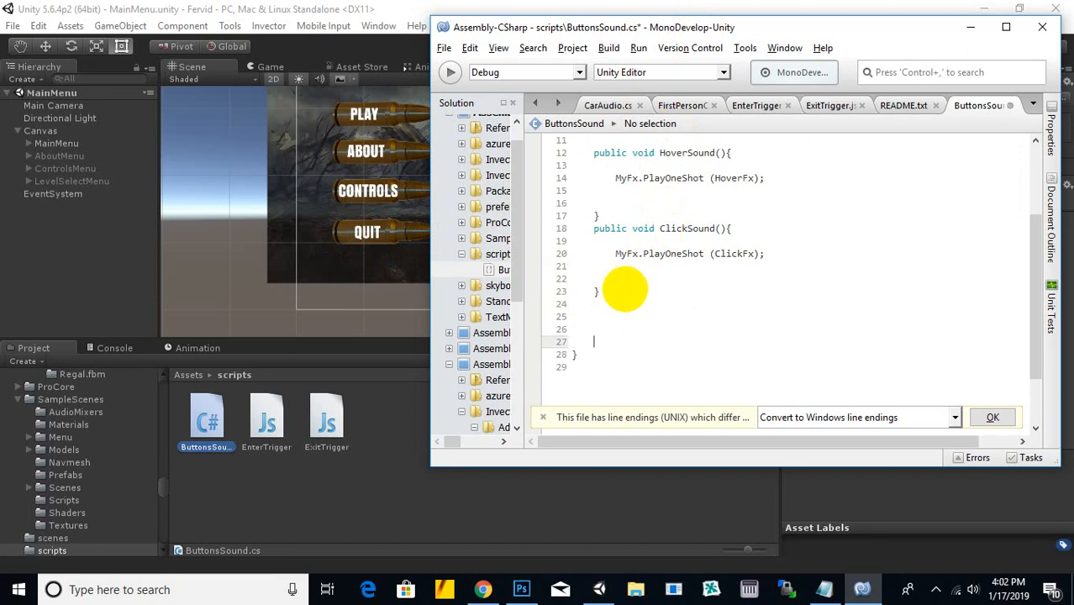
click(625, 317)
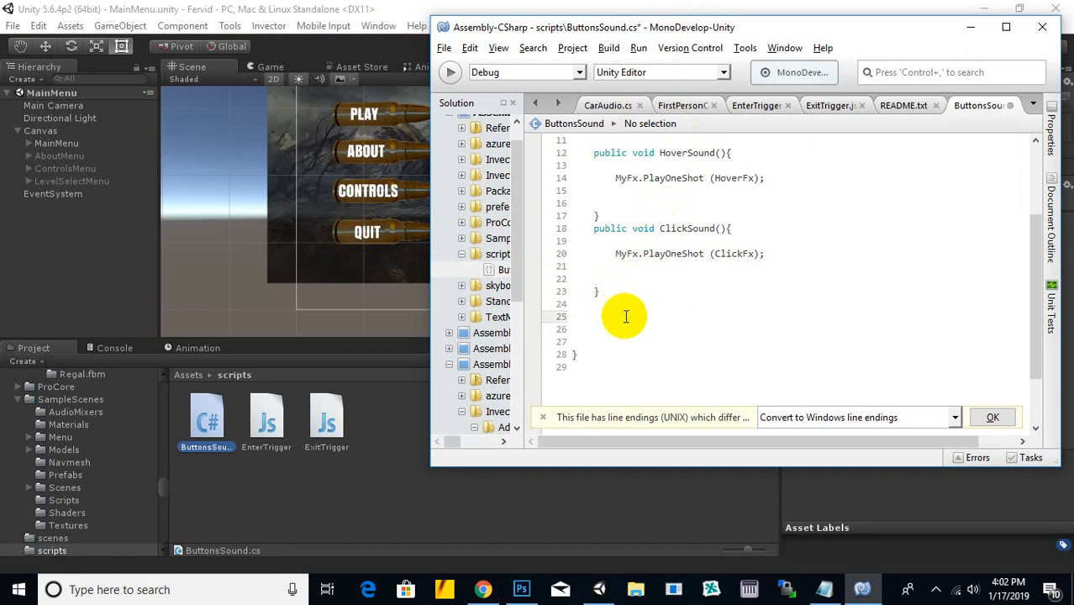
Step: Write the method header public void QuitButton() with an opening brace below the ClickSound method
text(pu)
key(BackSpace)
key(BackSpace)
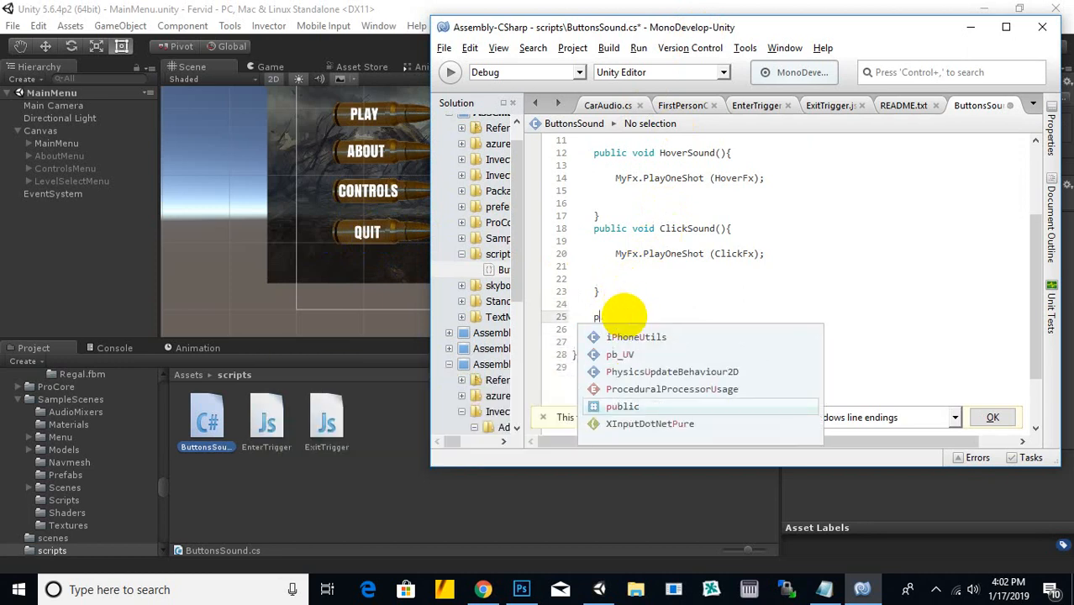
text(pu)
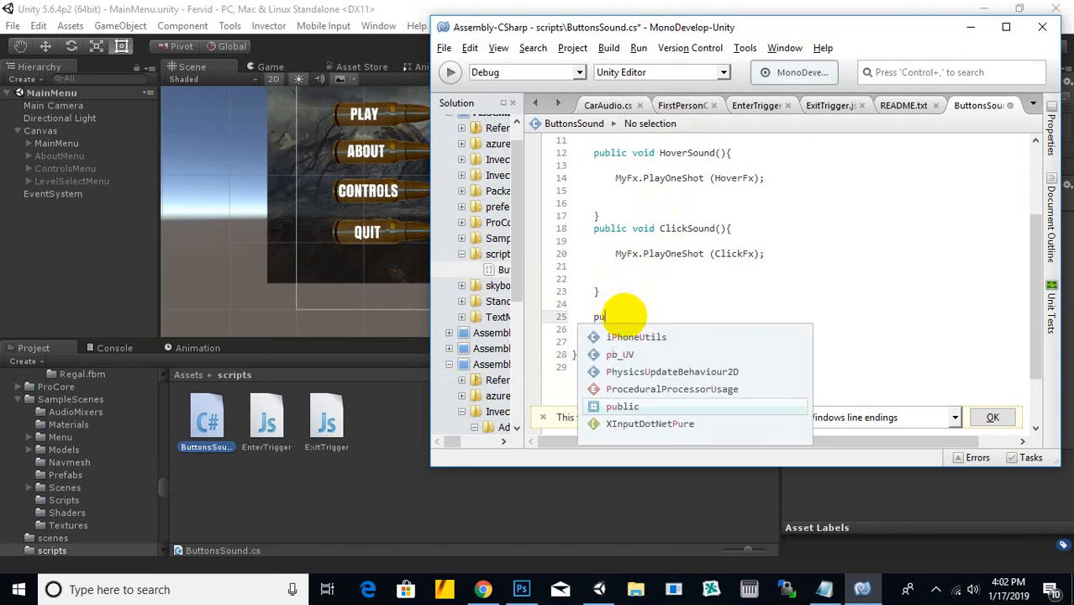
text(blic void QuitFuncti)
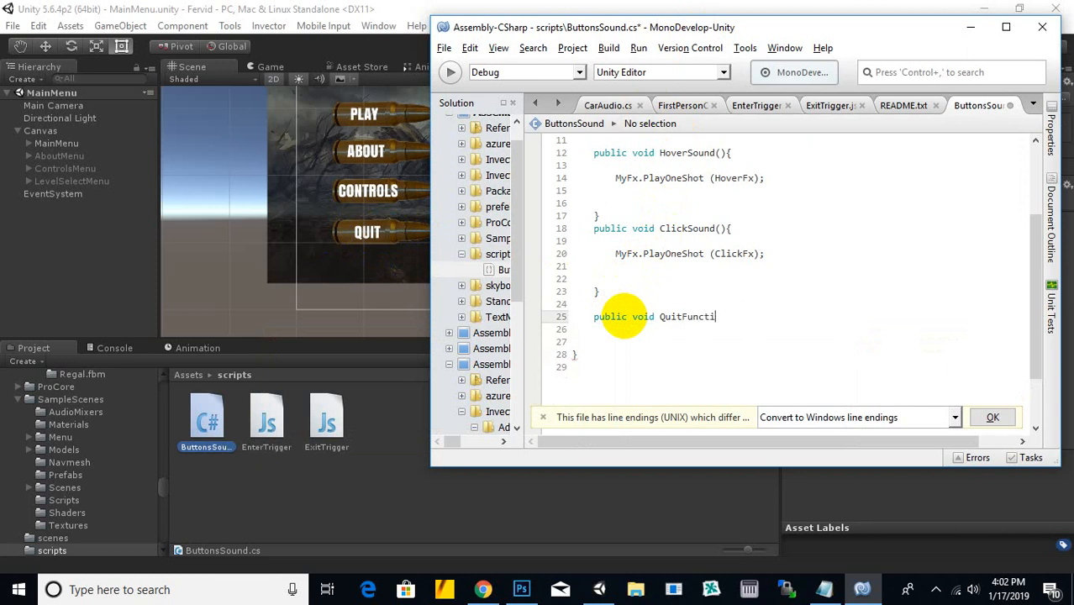
key(BackSpace)
key(BackSpace)
key(BackSpace)
key(BackSpace)
key(BackSpace)
text((){)
Step: Complete the QuitButton method body with a closing brace and two blank lines inside it
key(Return)
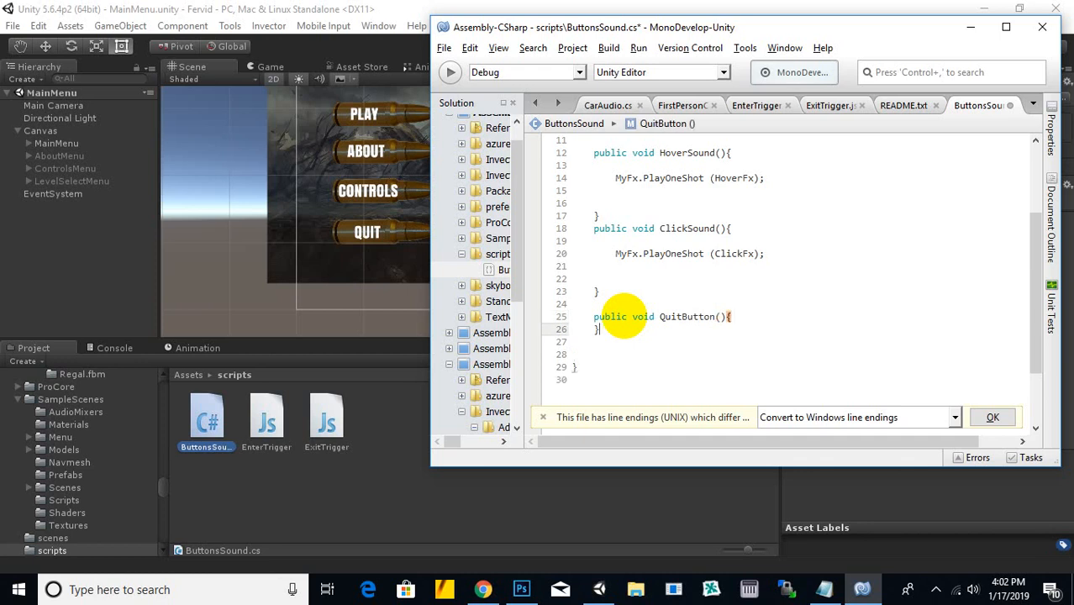
key(Return)
key(Return)
key(Up)
key(Up)
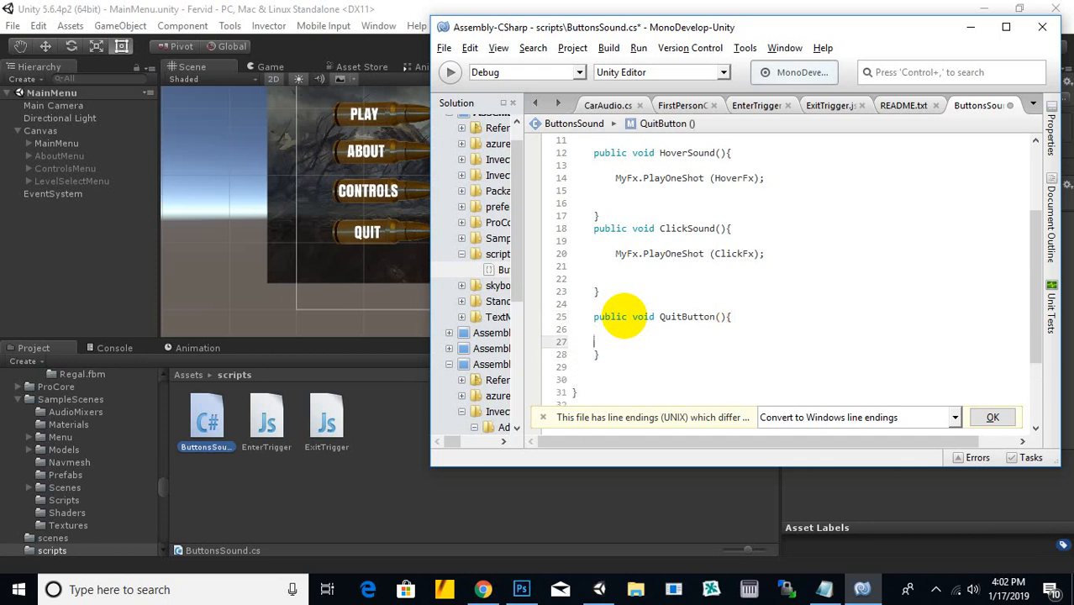
Step: Add the statement Application.Quit (); inside the QuitButton method and save the script
key(Down)
text(Appli)
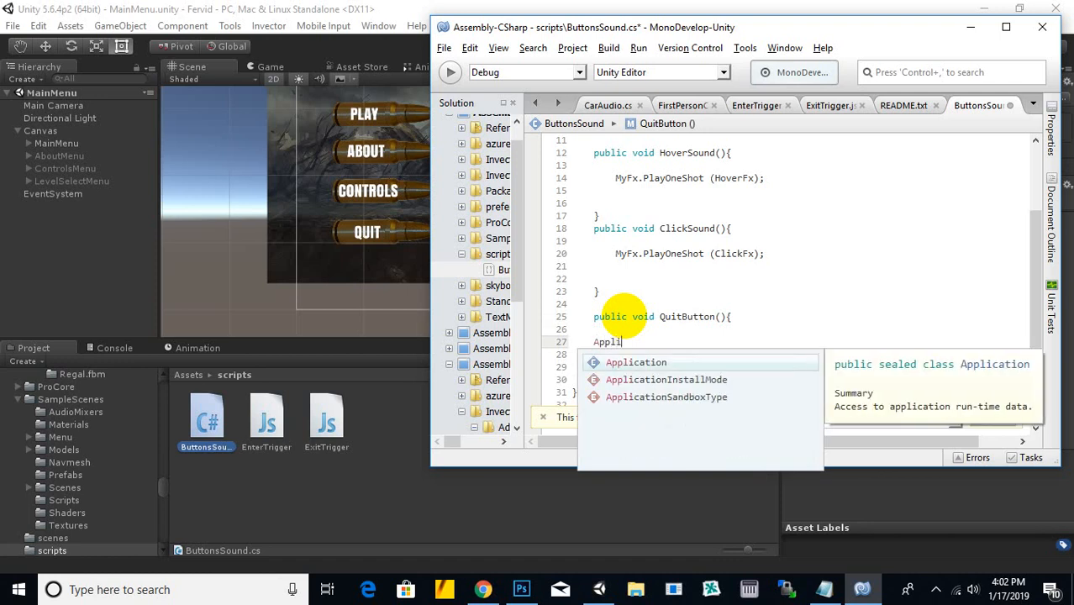
text(cation.Qui)
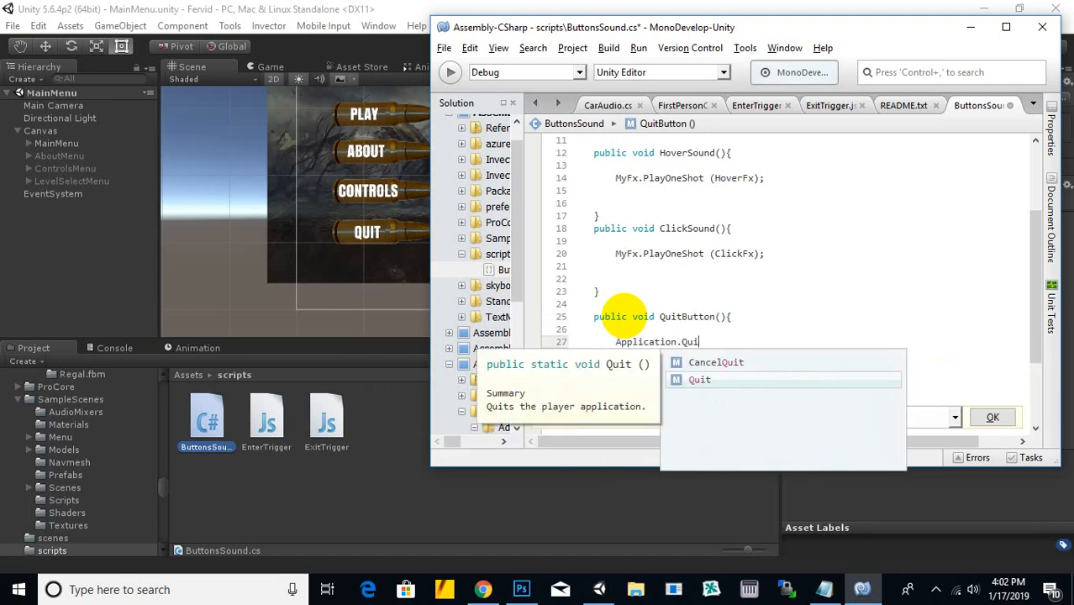
text(t ())
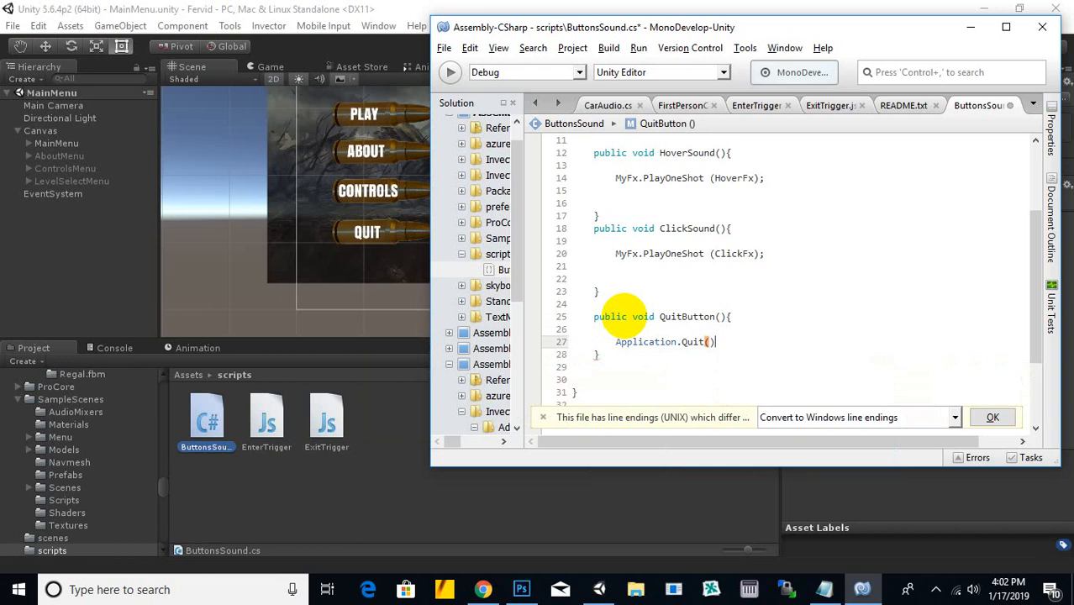
text(;)
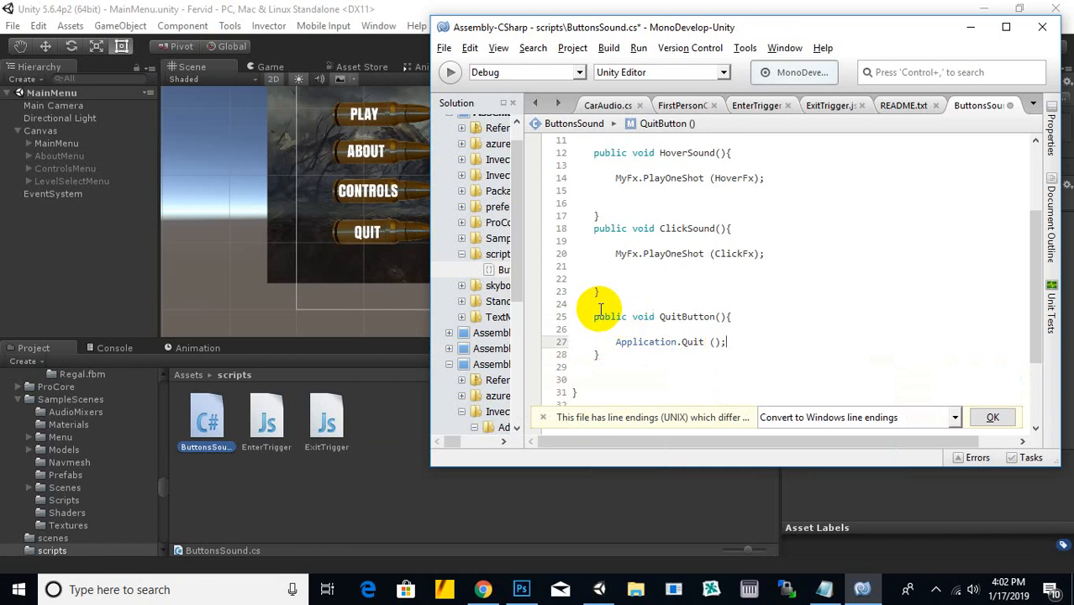
key(ctrl+s)
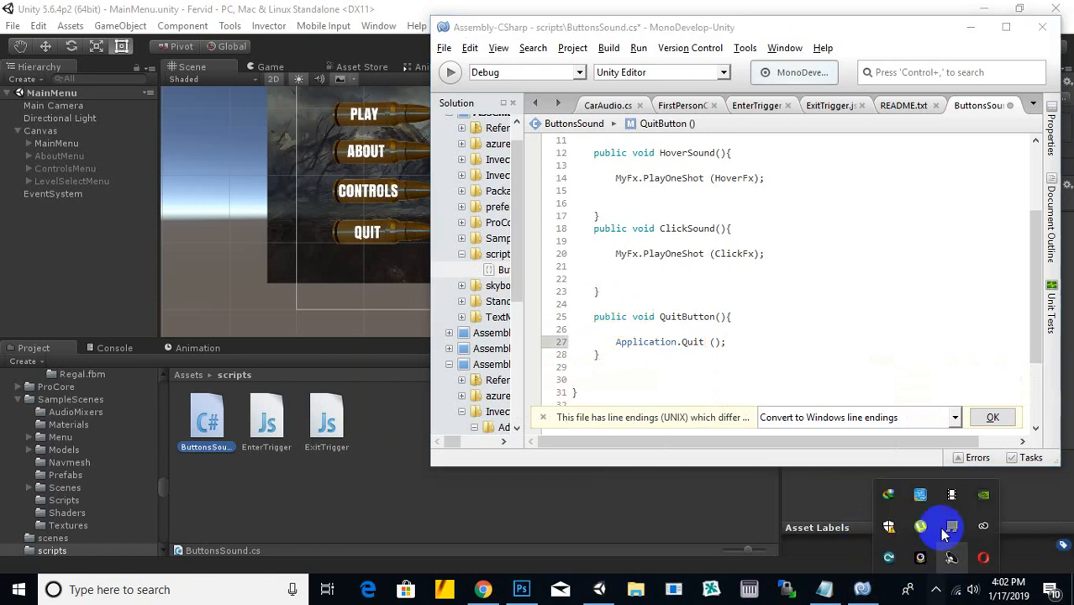
Step: Look over the finished ButtonsSound script and close MonoDevelop to return to Unity
scroll(721, 314, up, 2)
scroll(720, 313, down, 3)
scroll(721, 314, up, 1)
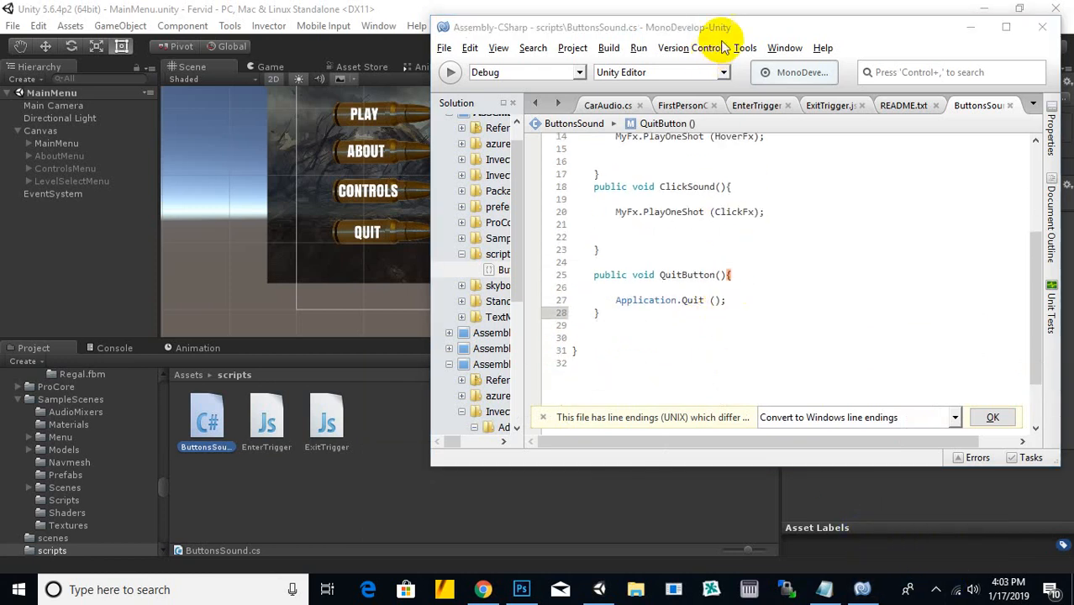
drag(729, 27, 625, 45)
scroll(616, 418, up, 5)
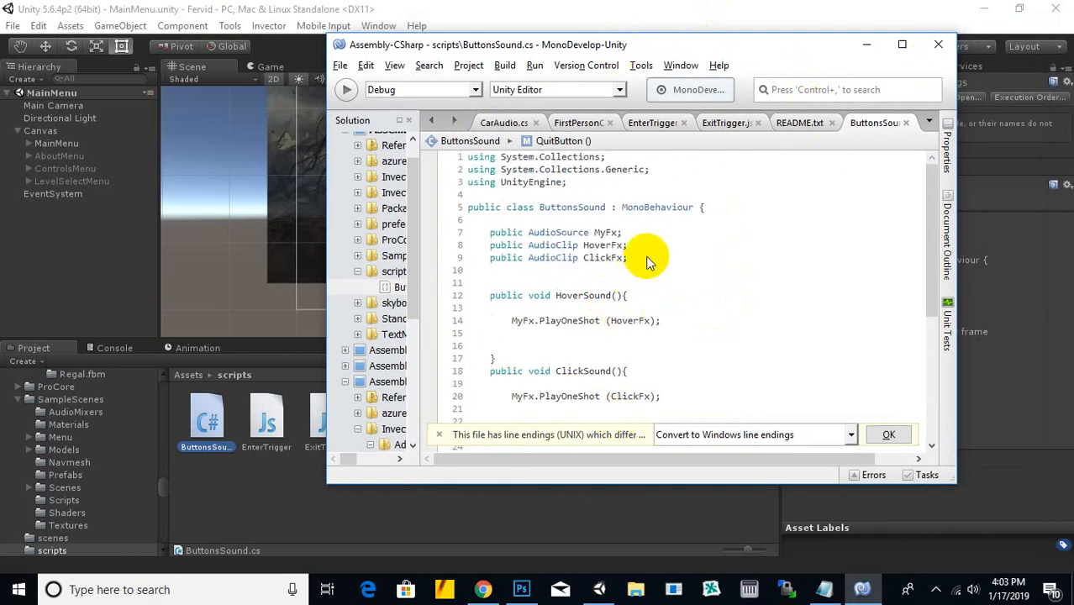
click(937, 44)
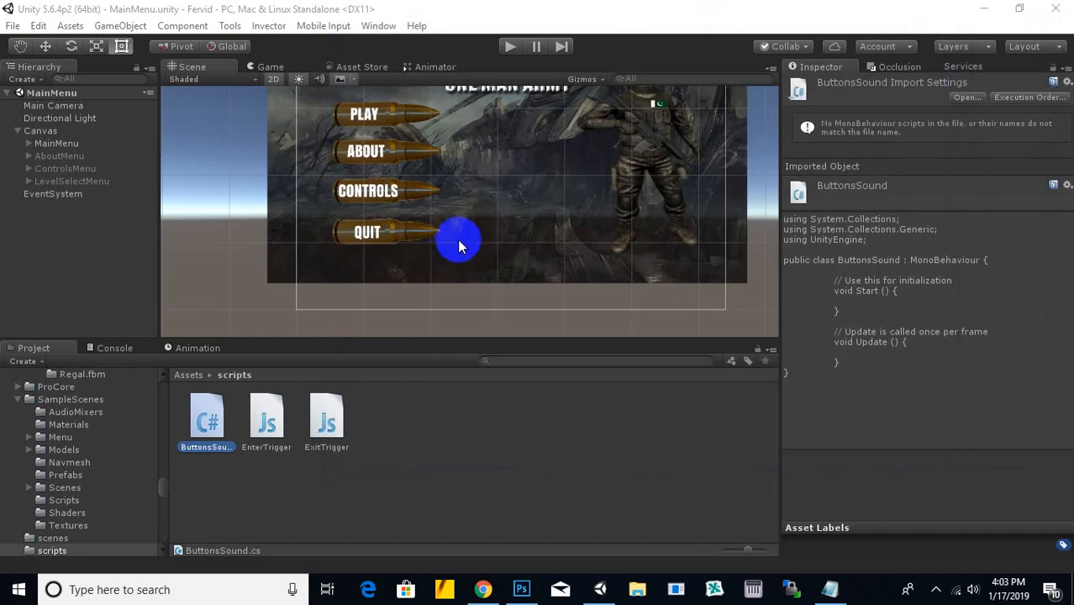
Step: Bring the whole main menu into view in the scene and select its PLAY button
scroll(458, 241, down, 1)
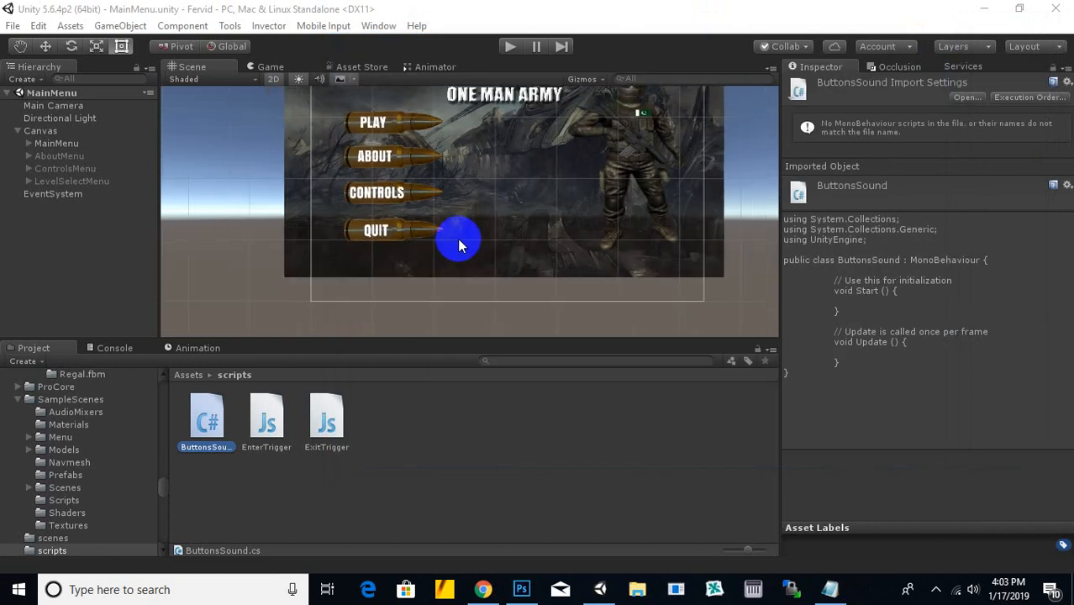
click(549, 202)
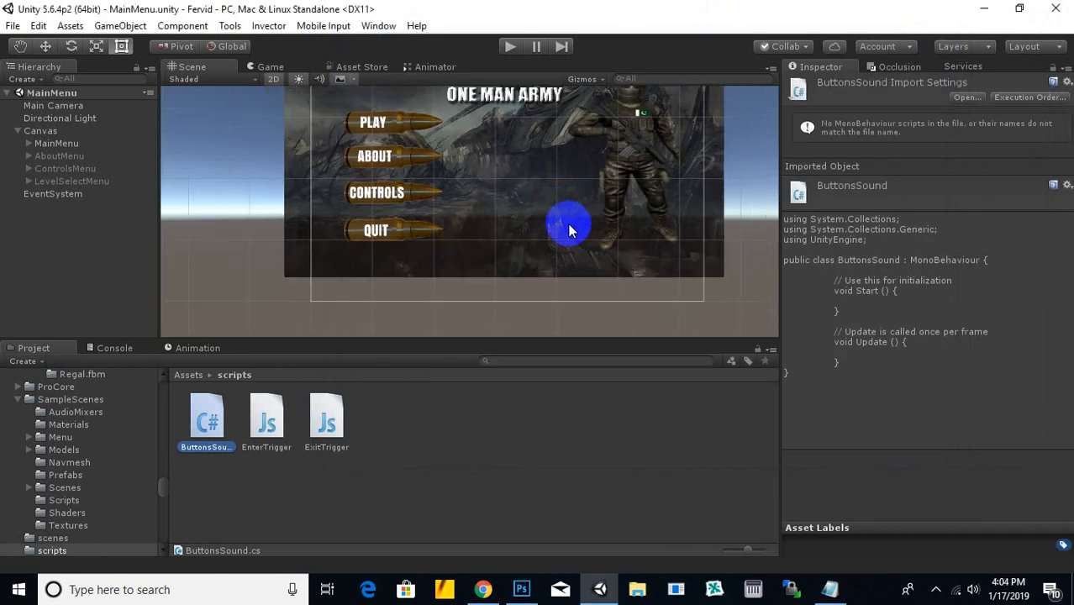
middle_drag(569, 226, 566, 250)
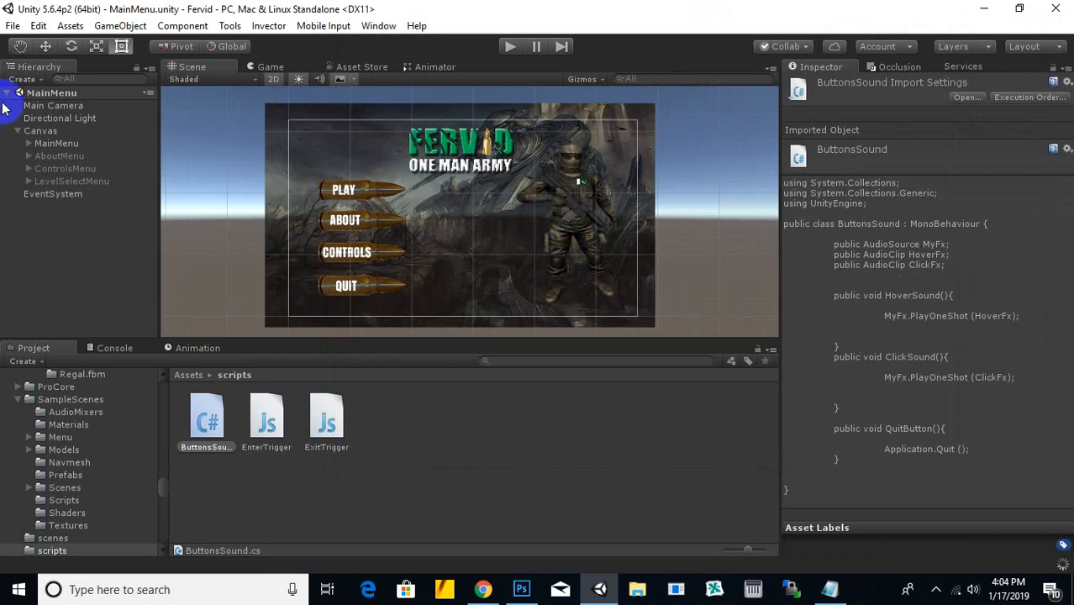
middle_drag(667, 225, 684, 237)
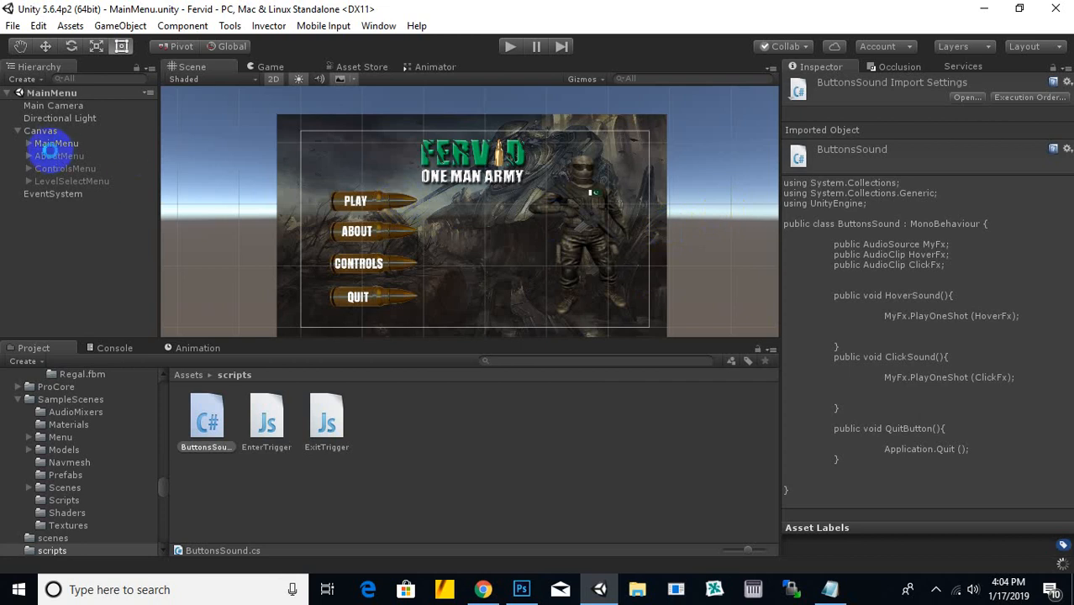
click(374, 203)
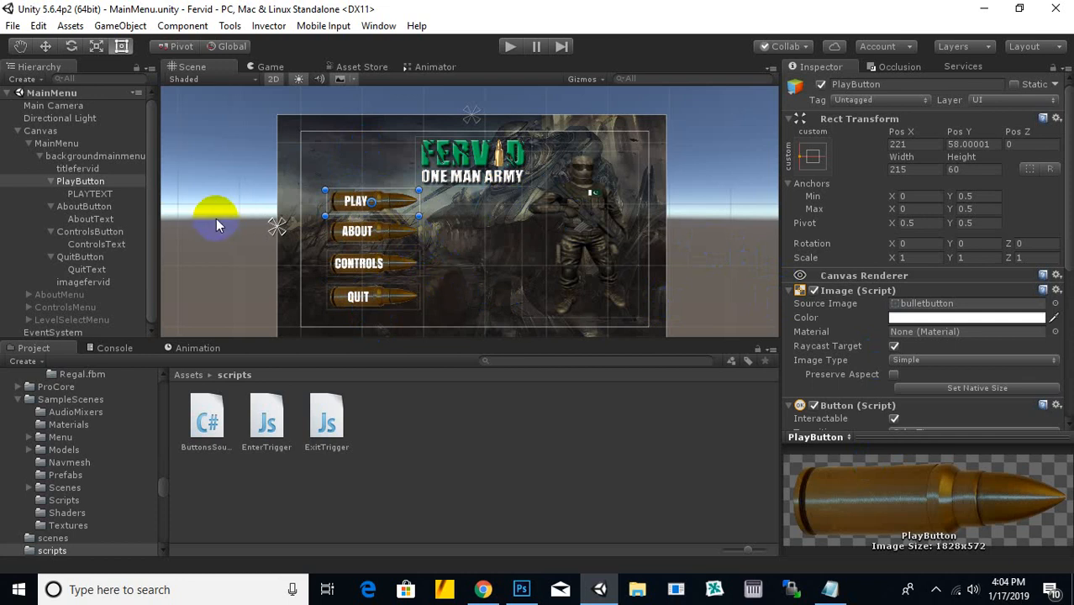
Step: Select the MainMenu object under Canvas and collapse its child objects
click(92, 157)
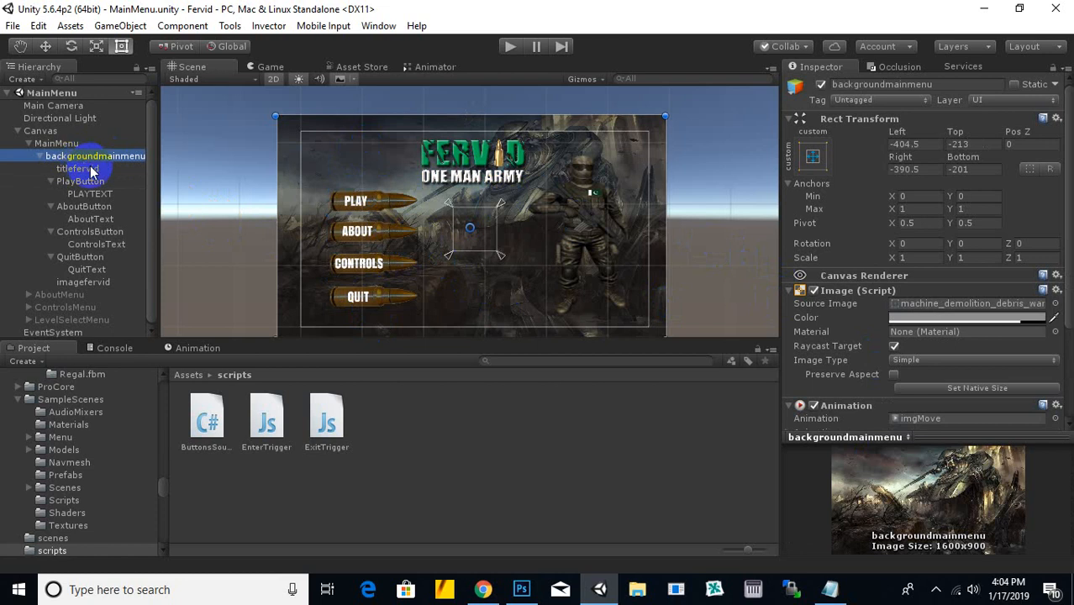
click(66, 144)
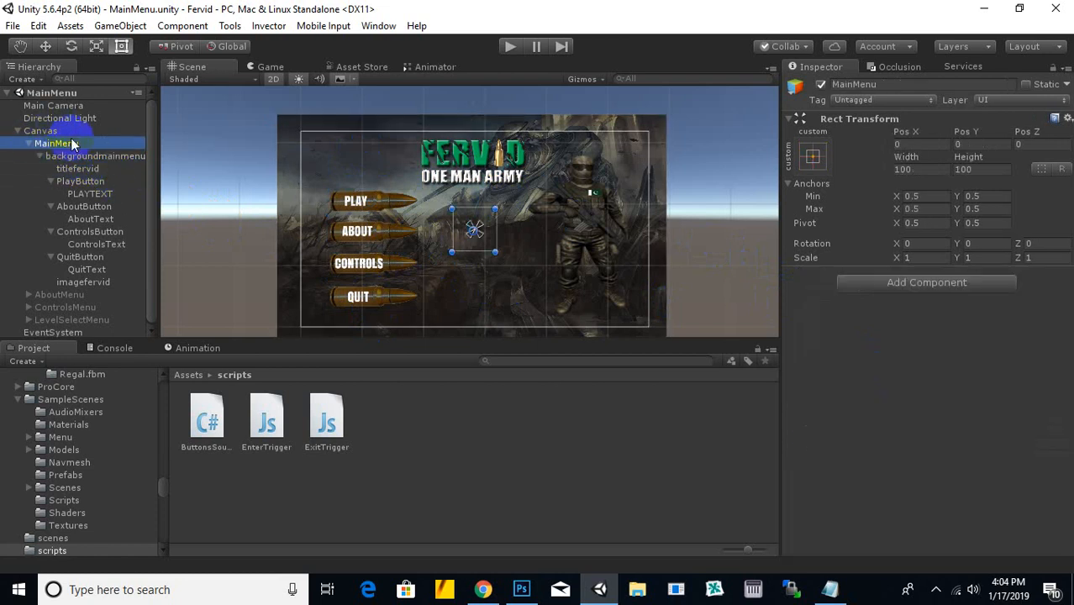
click(28, 144)
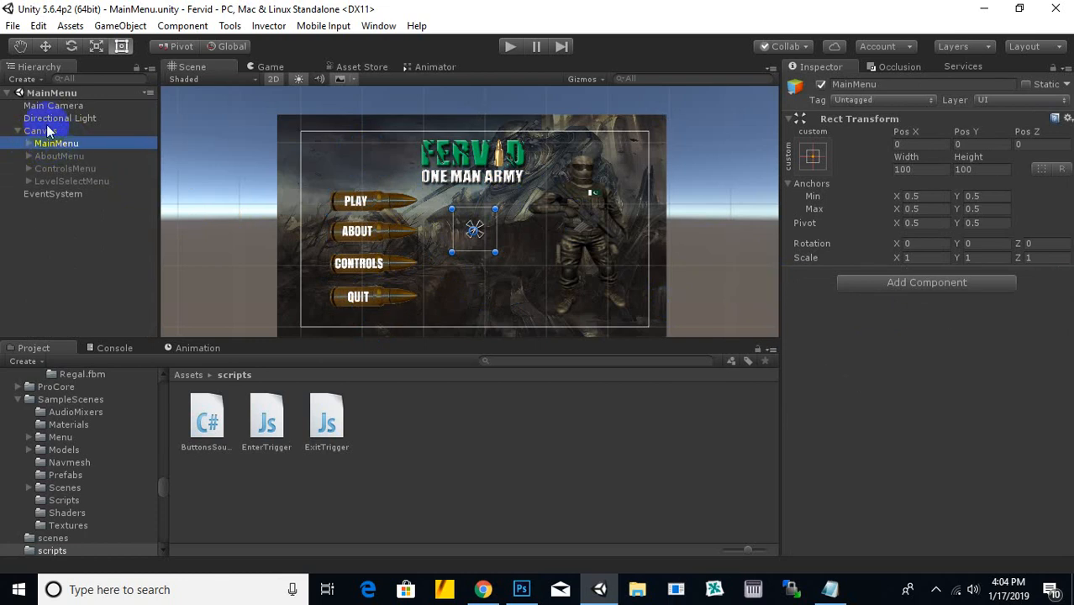
Step: Create an empty game object in the scene hierarchy and name it ButtonSounds
click(22, 79)
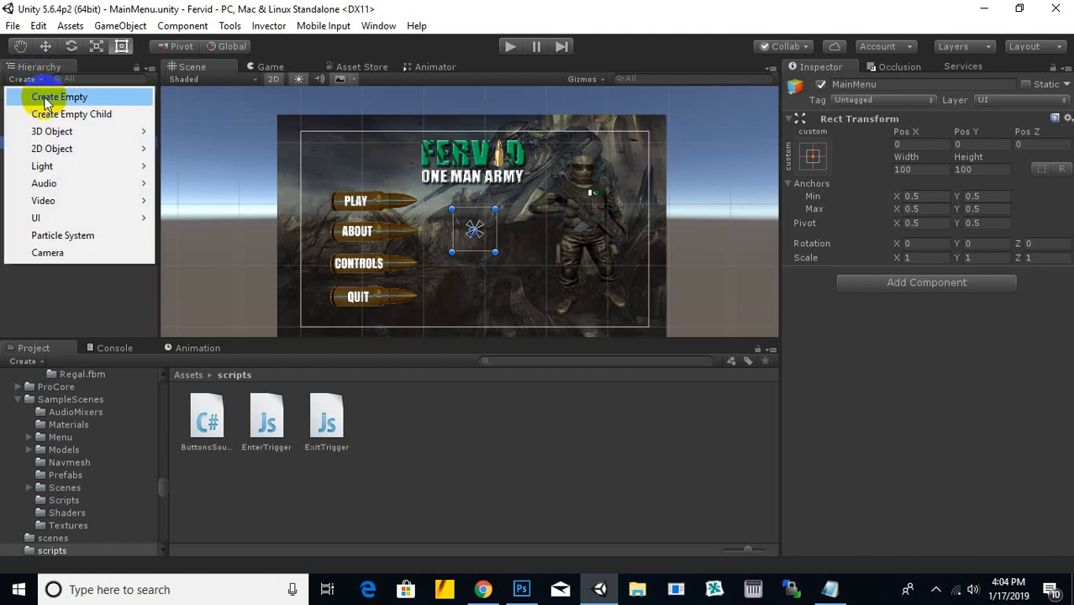
click(46, 99)
right_click(65, 203)
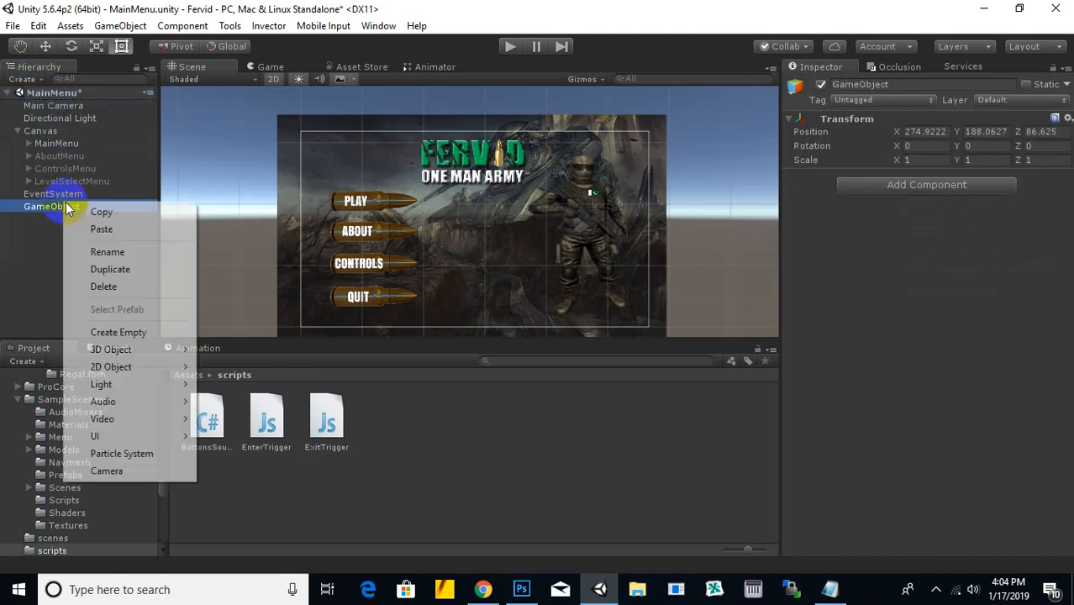
click(120, 251)
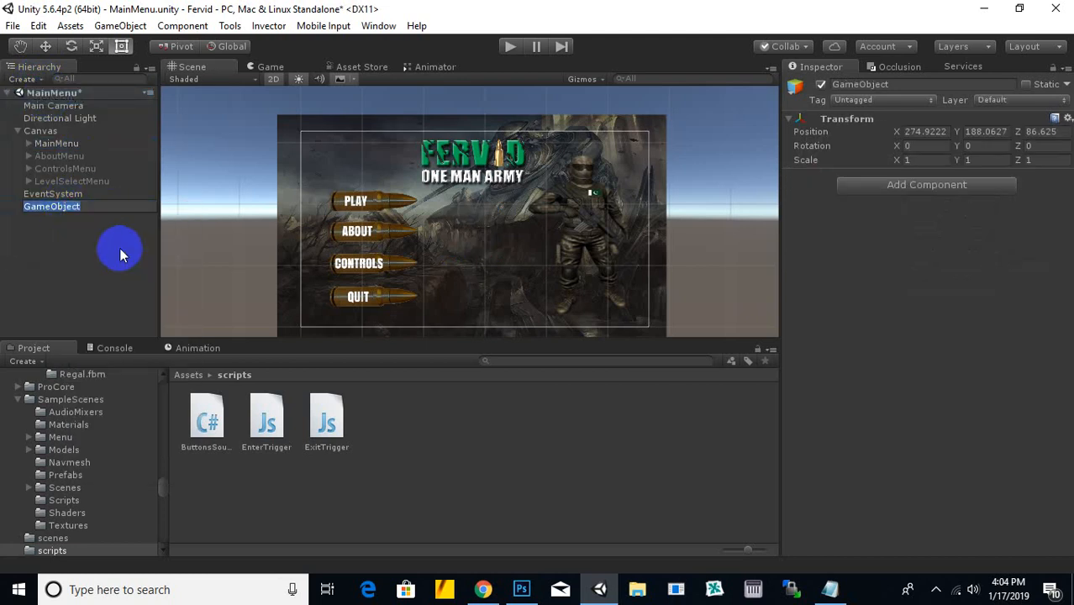
text(ButtonSounds)
key(Return)
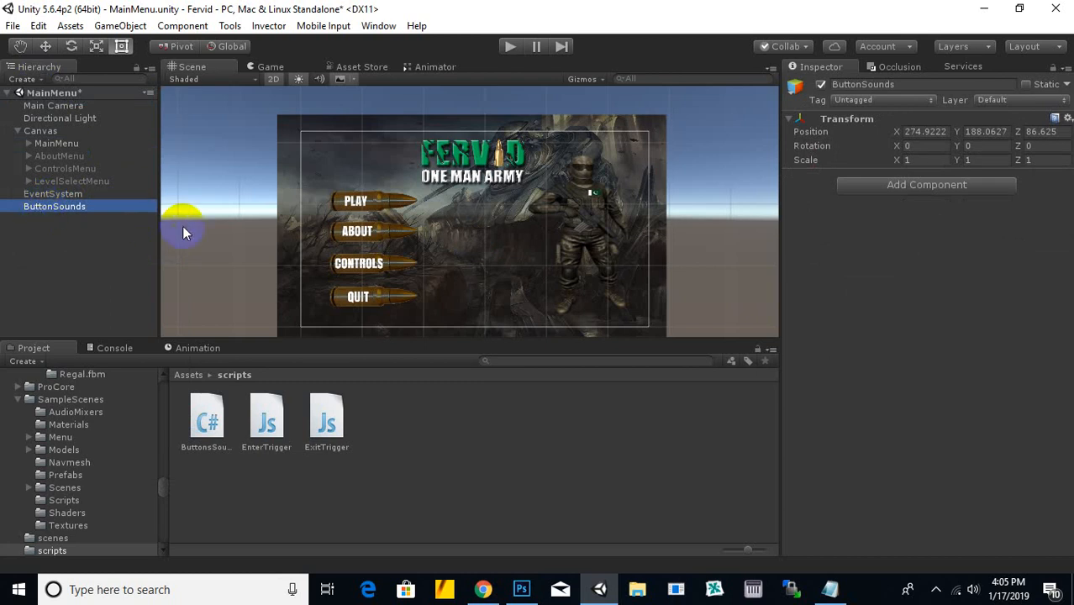
Step: Add an Audio Source component and the ButtonsSound script to the ButtonSounds object
click(905, 190)
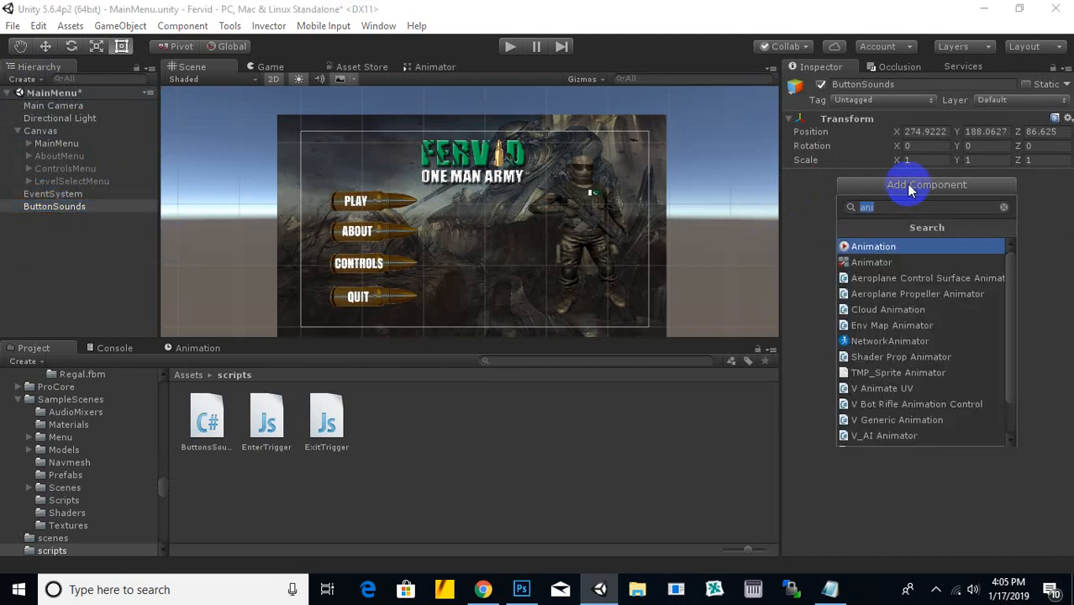
text(audio)
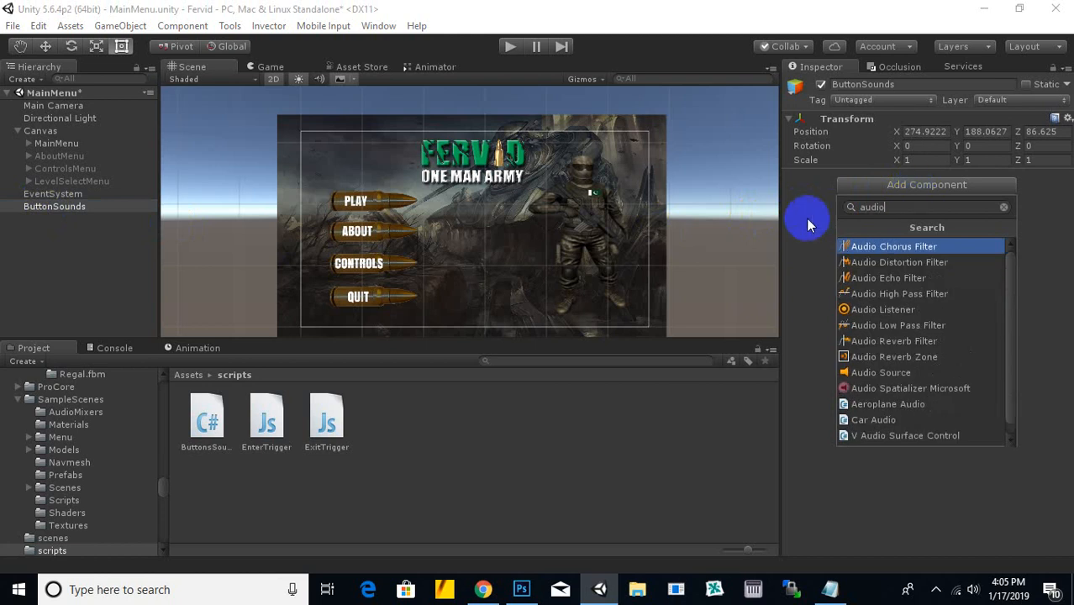
click(882, 373)
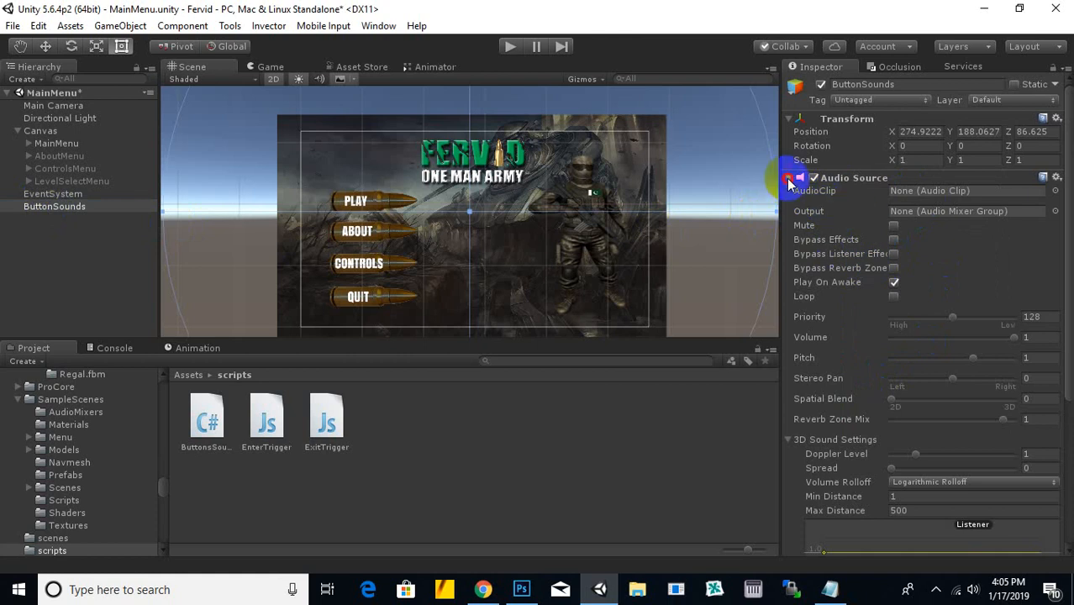
click(790, 182)
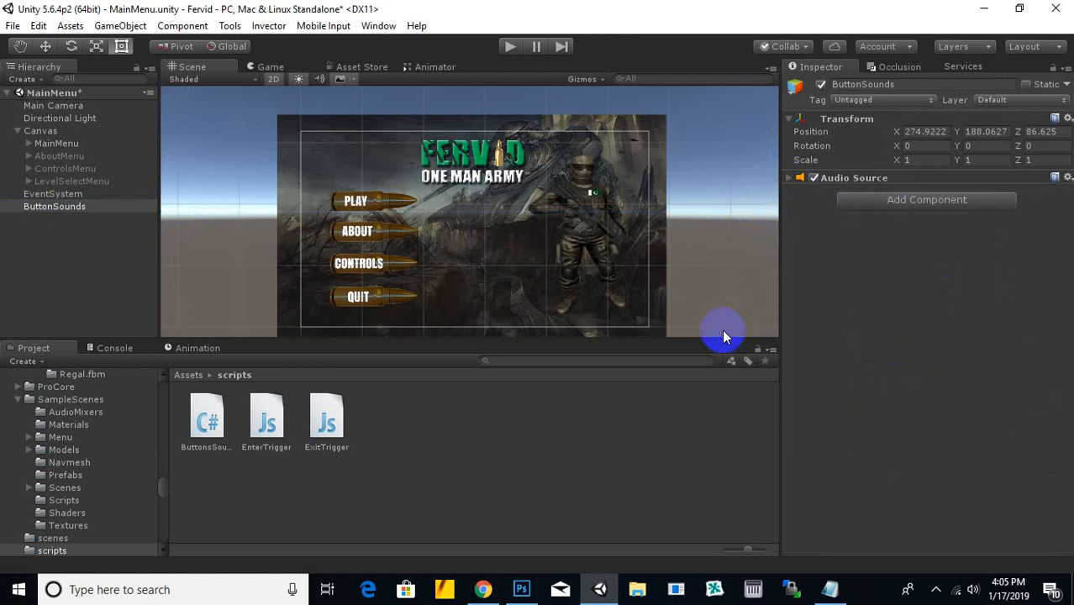
drag(193, 414, 925, 269)
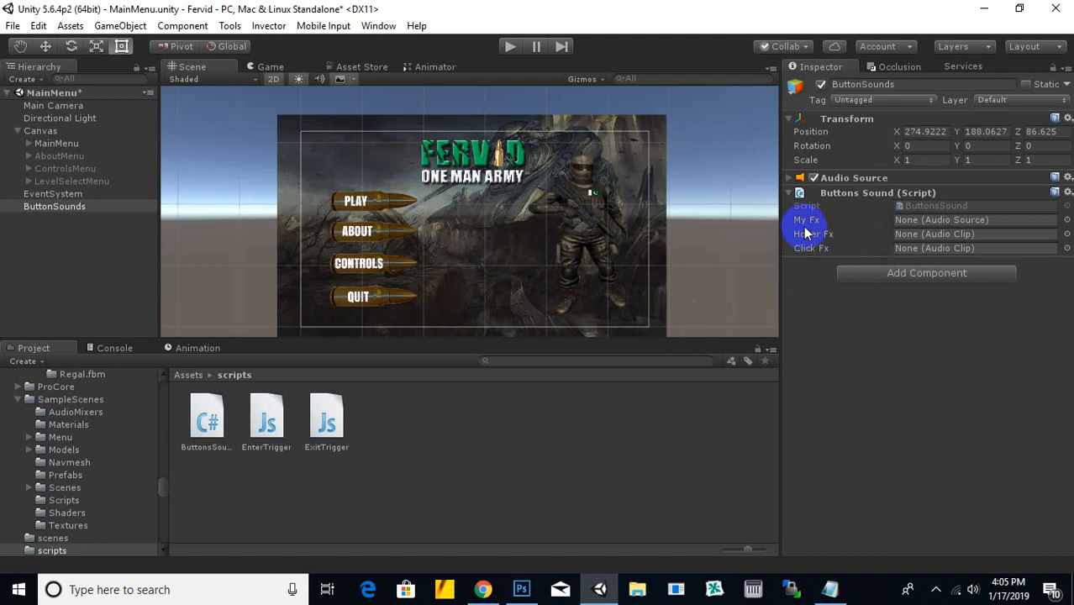
Step: Delete the ButtonSounds object from the scene hierarchy
drag(34, 207, 80, 210)
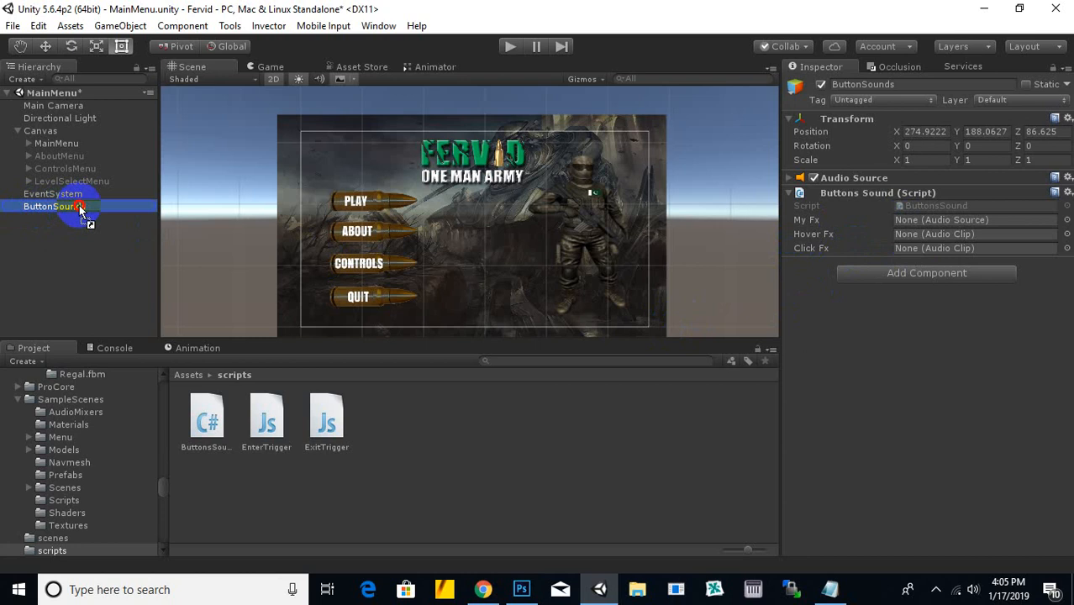
drag(80, 210, 85, 211)
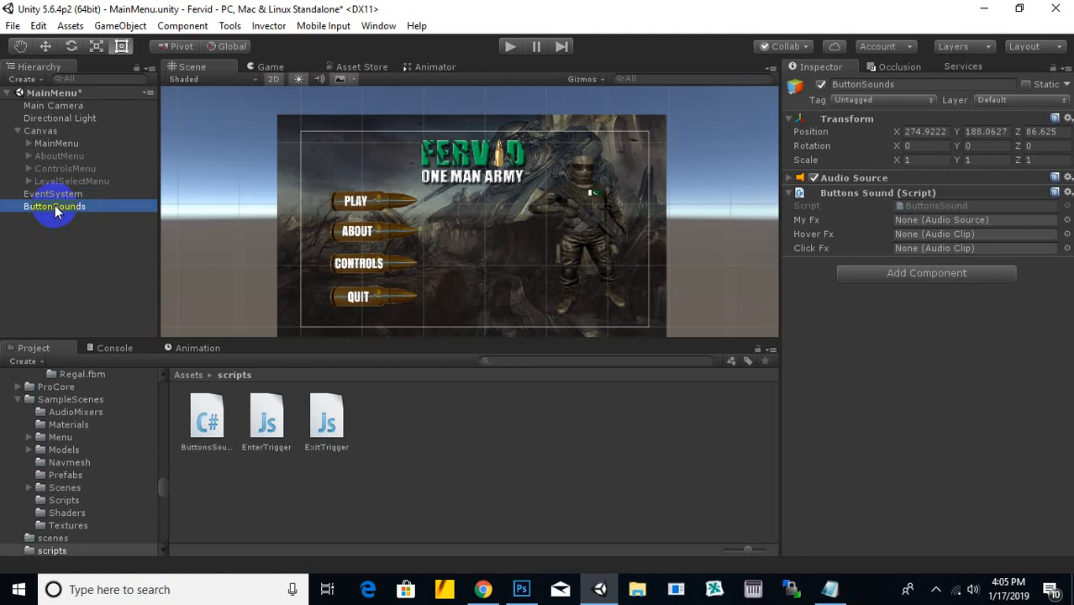
right_click(55, 213)
click(100, 290)
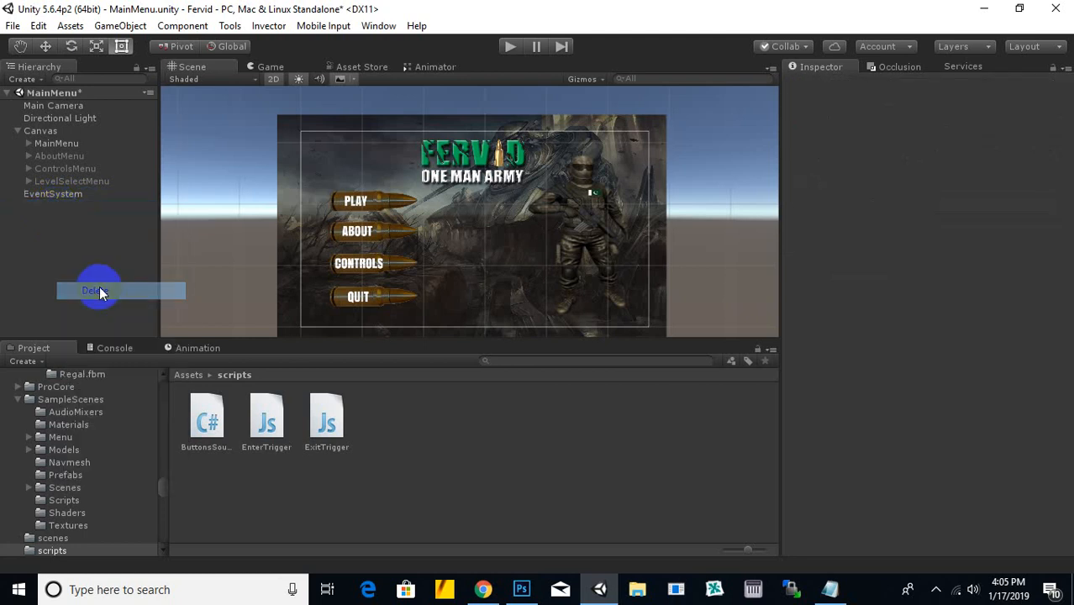
Step: Expand the MainMenu object under Canvas and add an Audio Source component and the ButtonsSound script to it
click(60, 143)
click(29, 144)
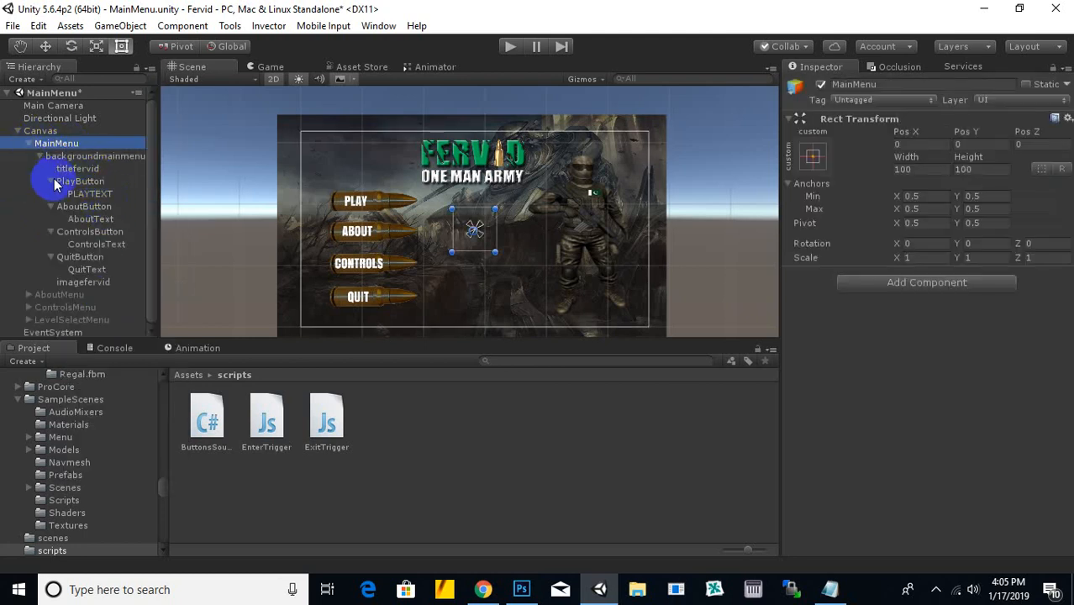
click(75, 157)
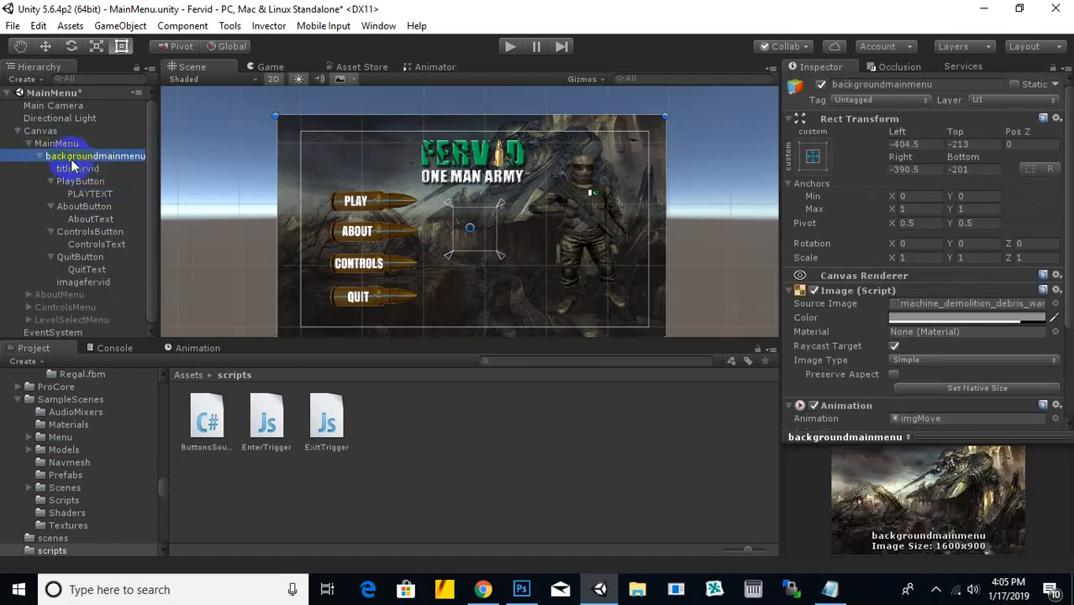
right_click(71, 147)
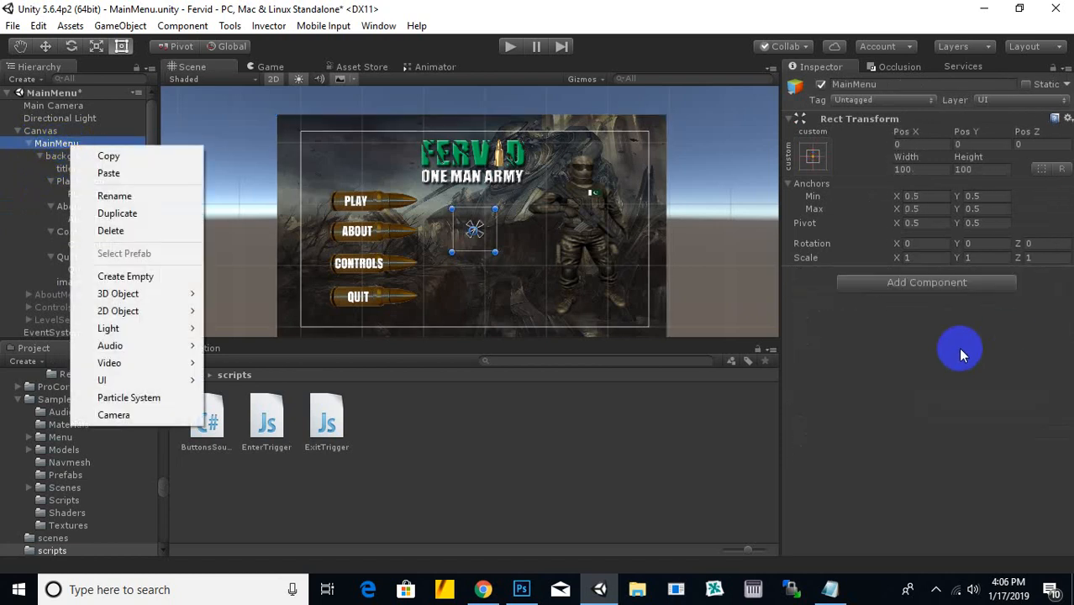
click(548, 18)
click(894, 284)
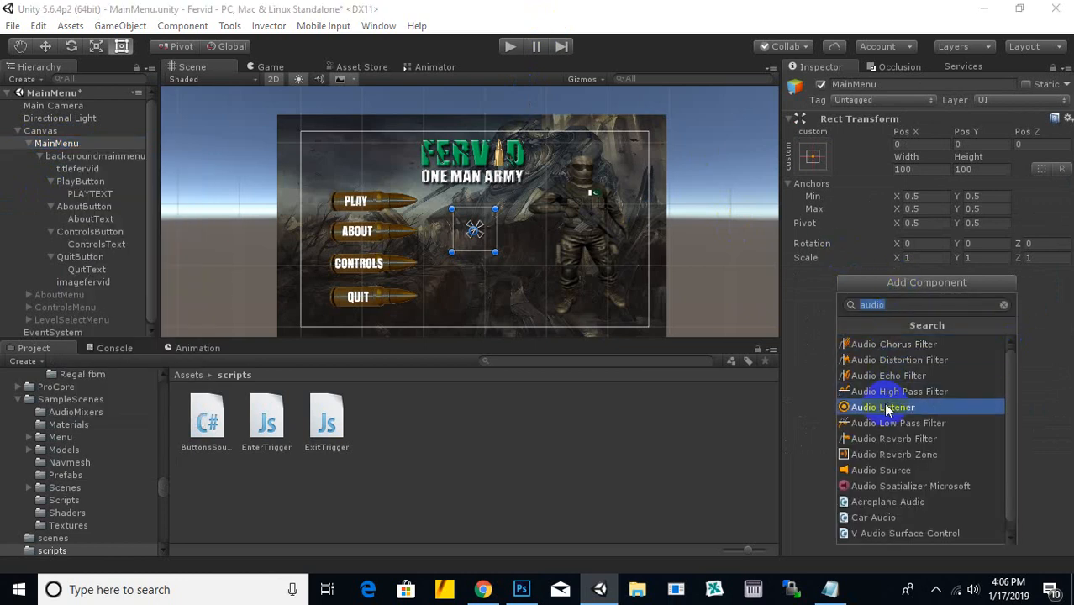
click(874, 471)
drag(208, 418, 871, 412)
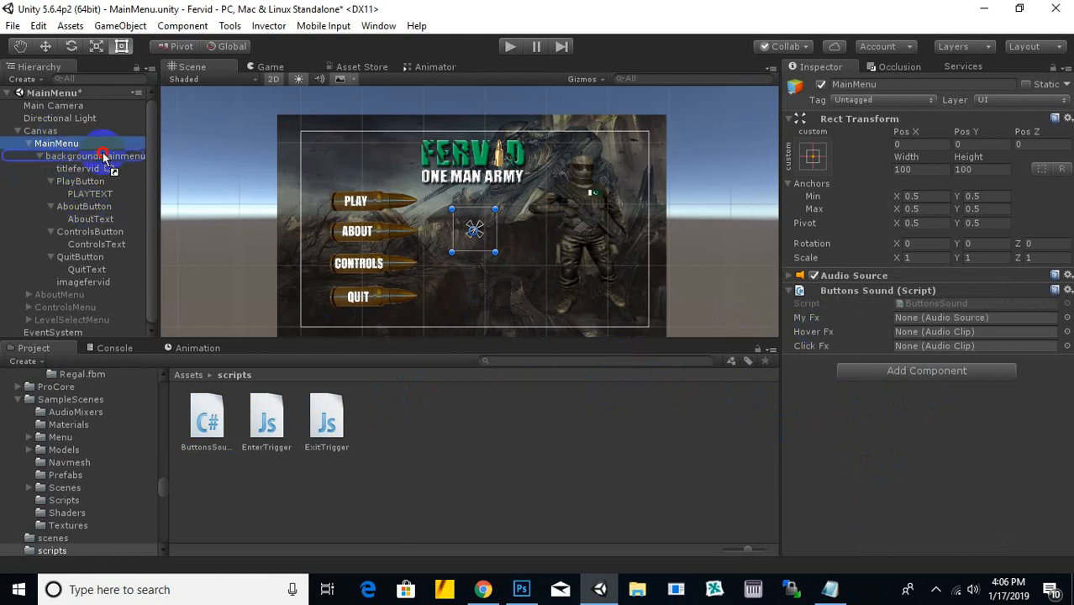
Step: Fill the Buttons Sound script's fields with MainMenu for My Fx, BUTTON_hover for Hover Fx and BUTTON_click for Click Fx, and collapse the script
click(952, 317)
drag(953, 317, 954, 319)
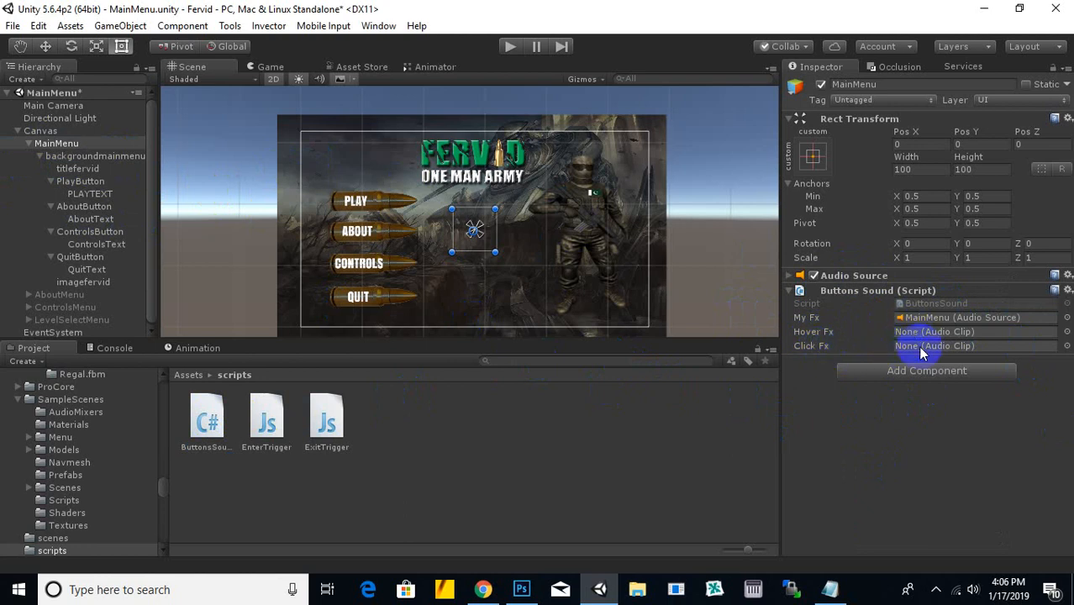
click(189, 375)
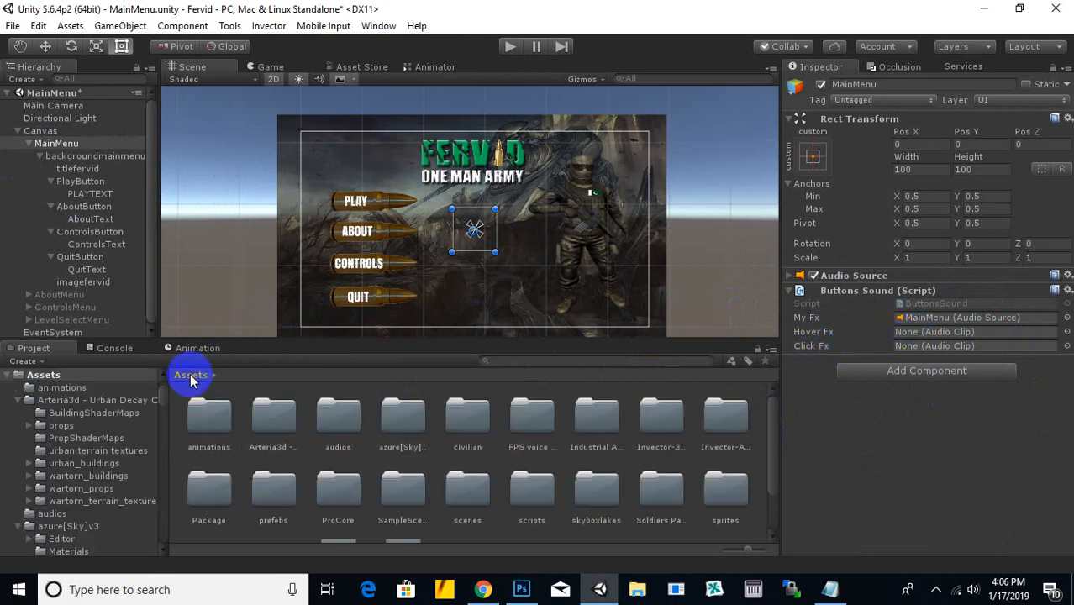
double_click(337, 420)
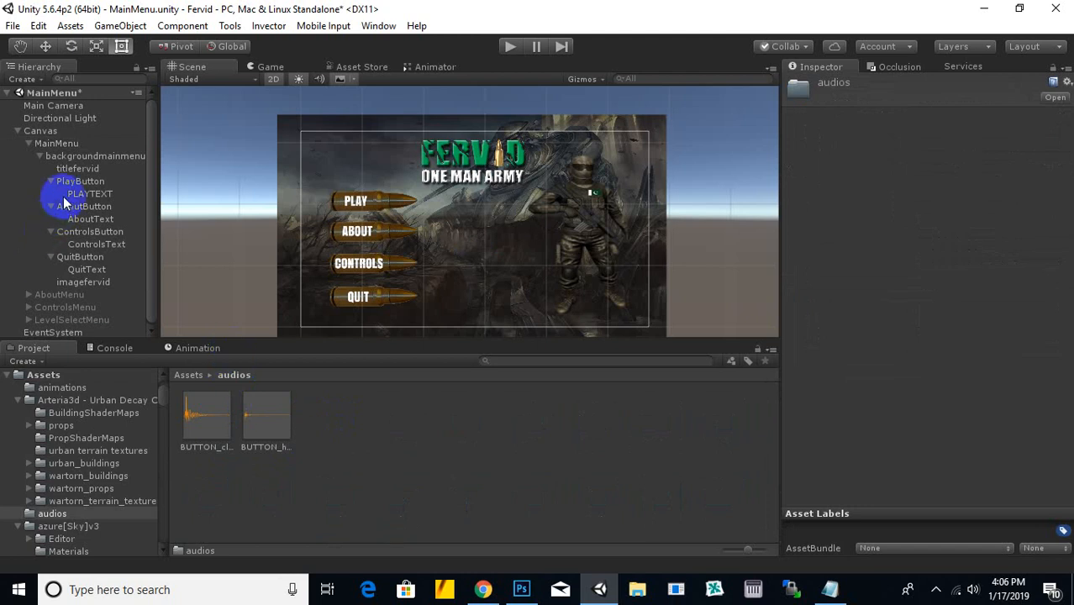
click(59, 143)
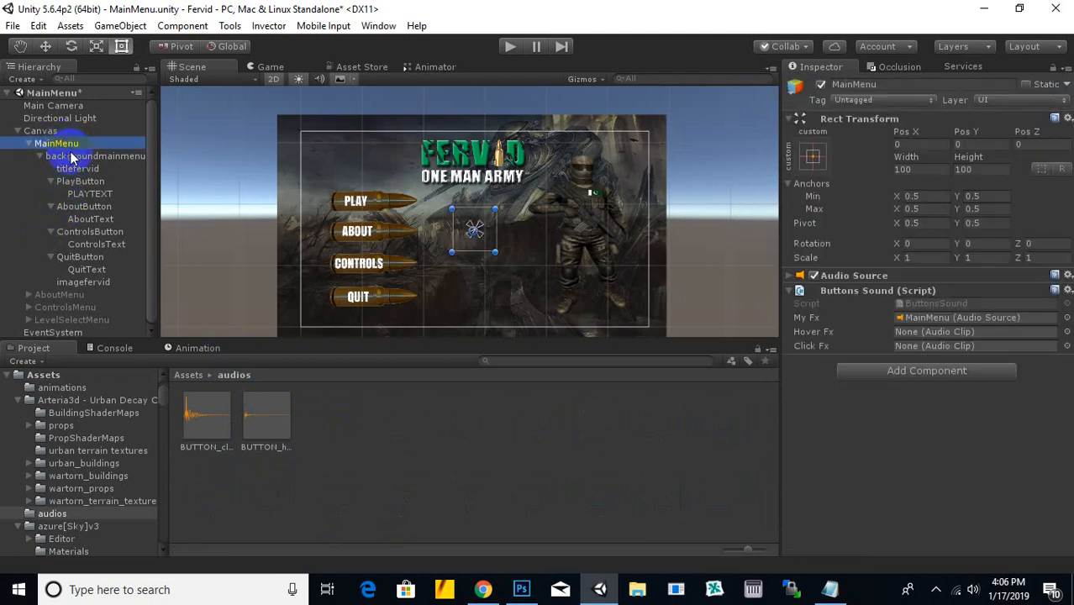
drag(209, 432, 912, 345)
drag(266, 414, 933, 332)
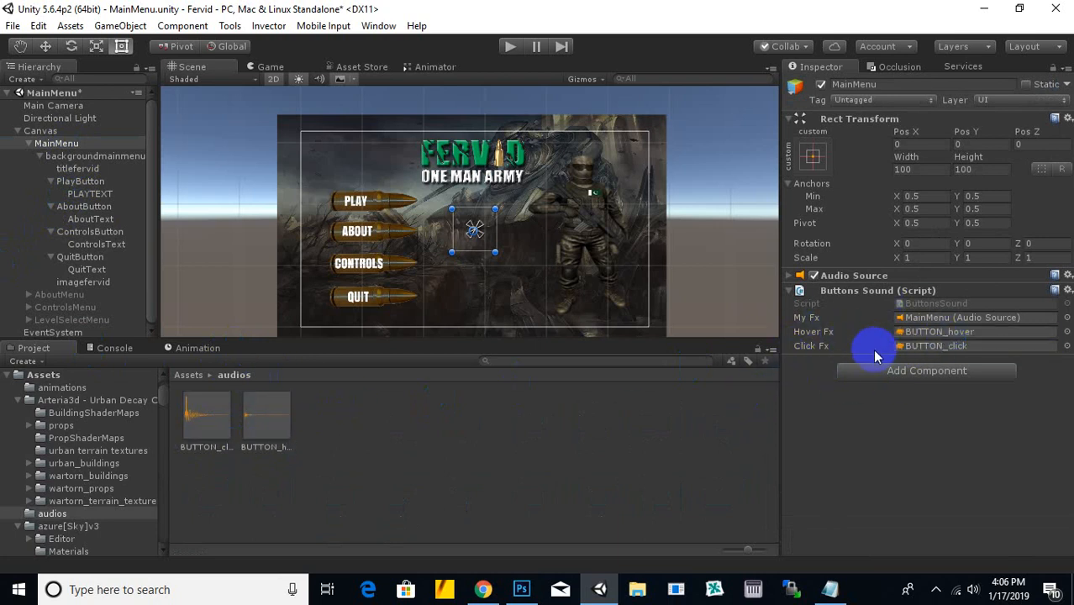
scroll(657, 306, down, 2)
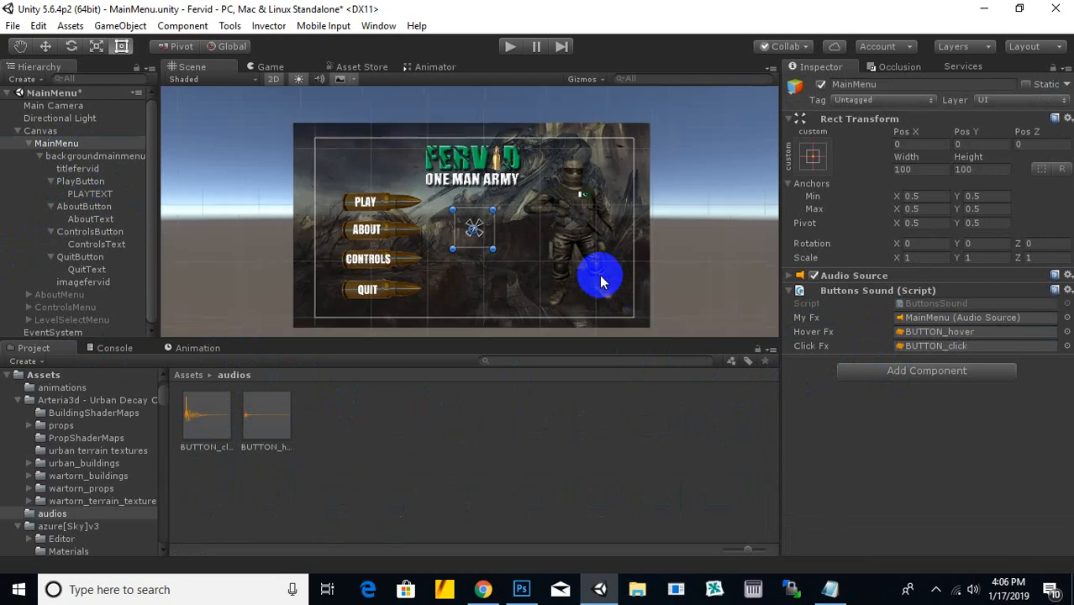
mouse_move(623, 285)
middle_down()
mouse_move(611, 253)
mouse_move(625, 275)
middle_up()
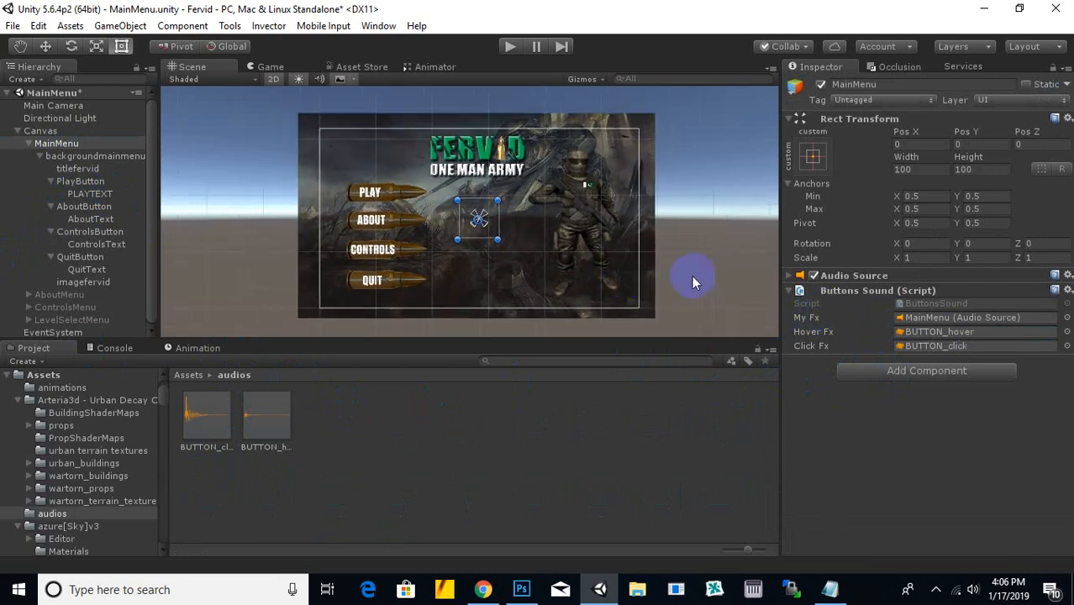
click(791, 290)
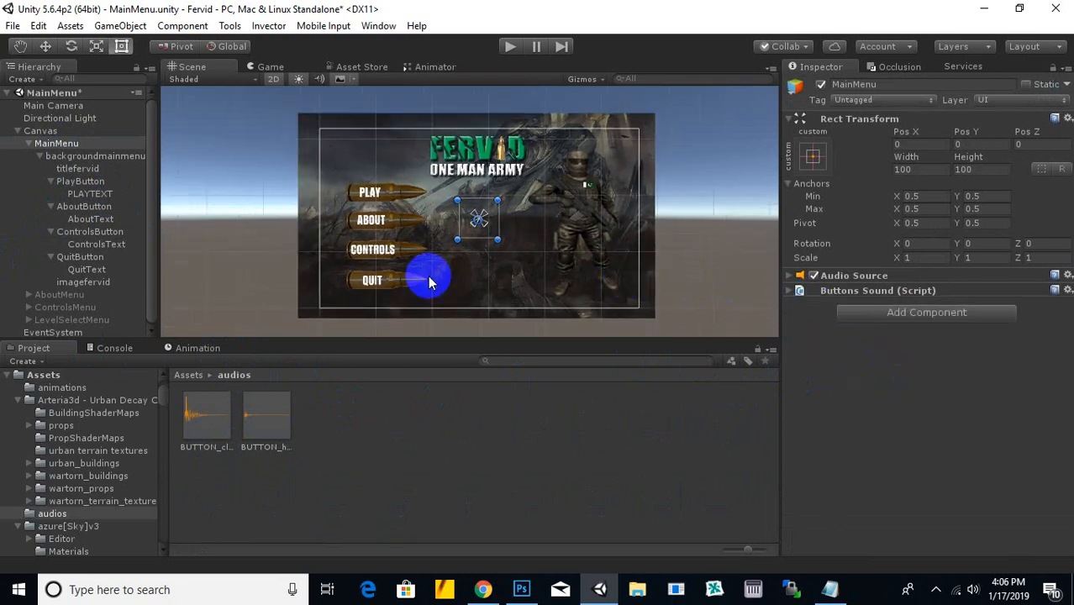
Step: Add an Audio Source component to the PlayButton object
click(80, 182)
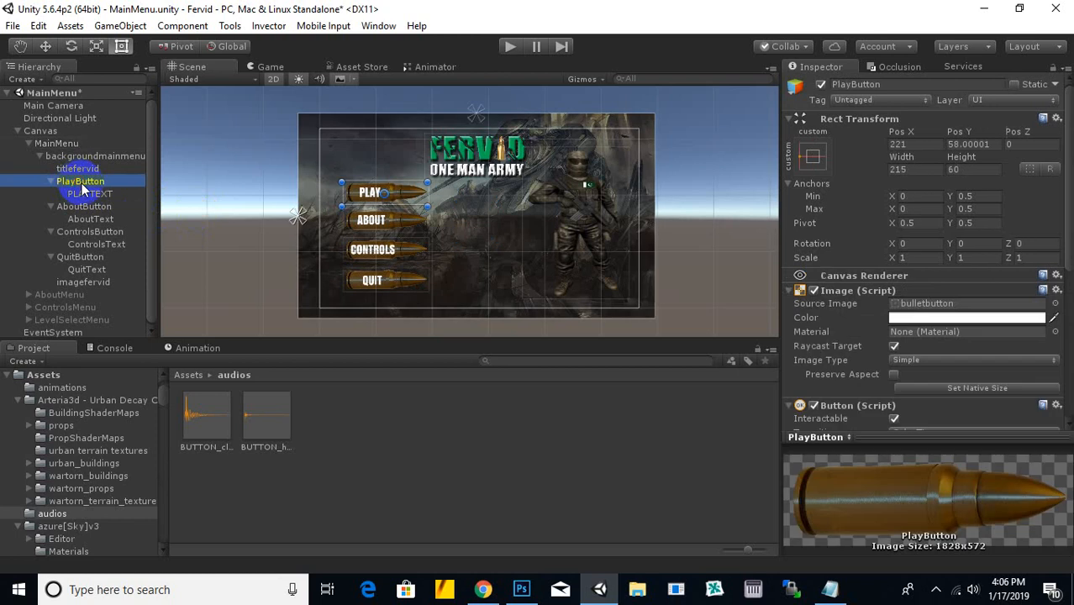
key(f)
scroll(368, 205, up, 4)
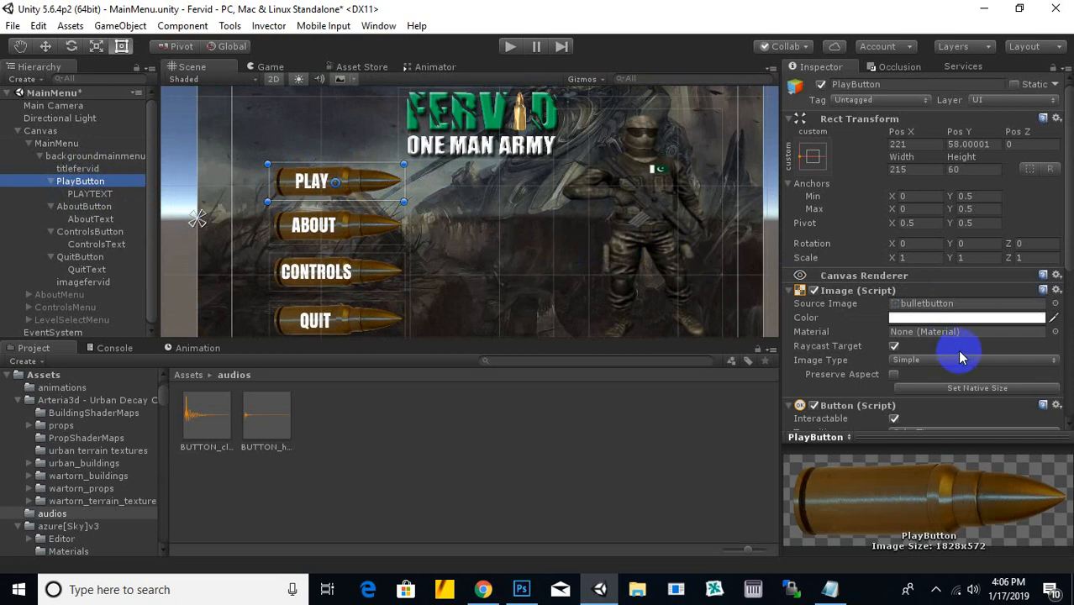
scroll(961, 351, down, 3)
scroll(959, 350, down, 3)
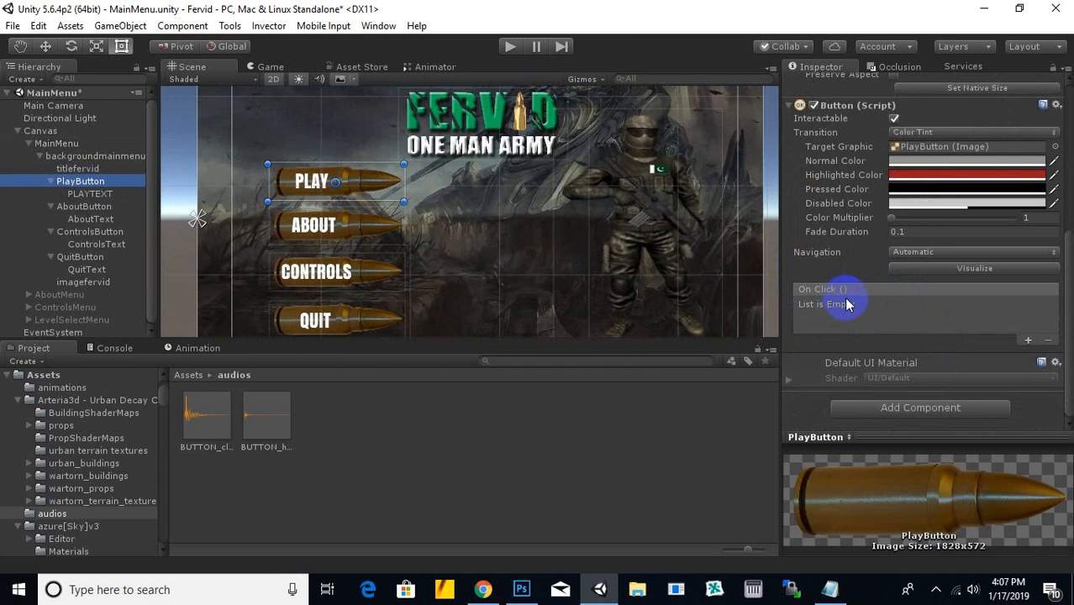
click(928, 413)
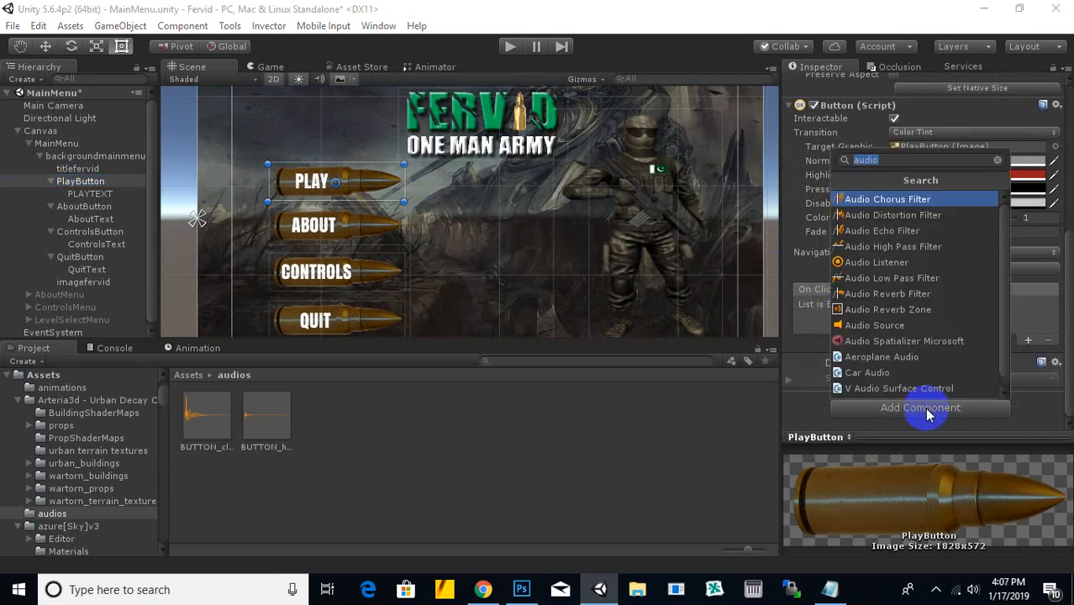
click(894, 327)
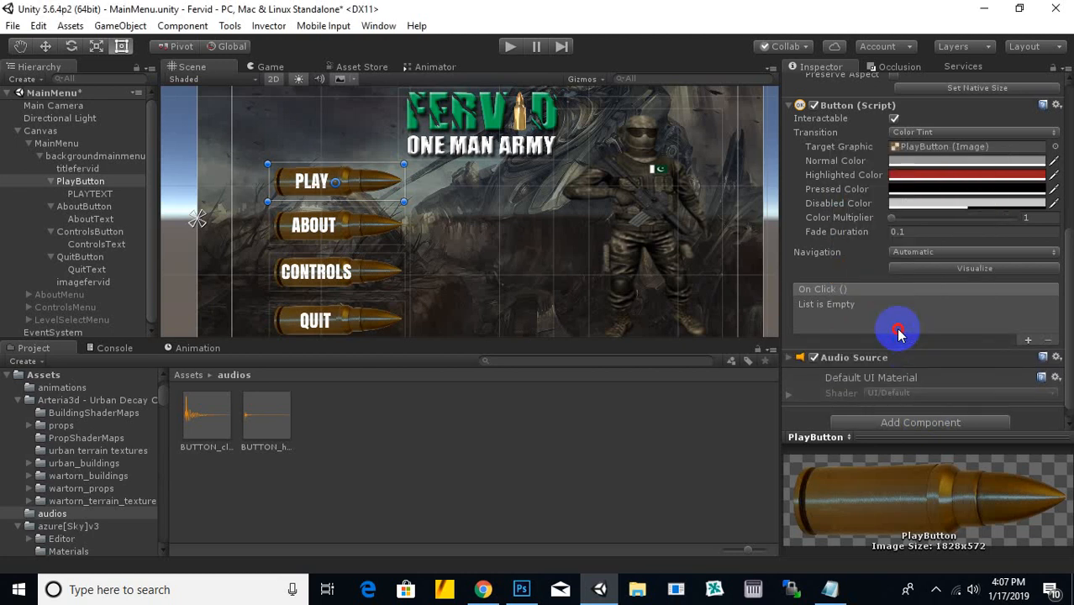
Step: Add an Event Trigger component with a PointerEnter event to PlayButton
click(904, 424)
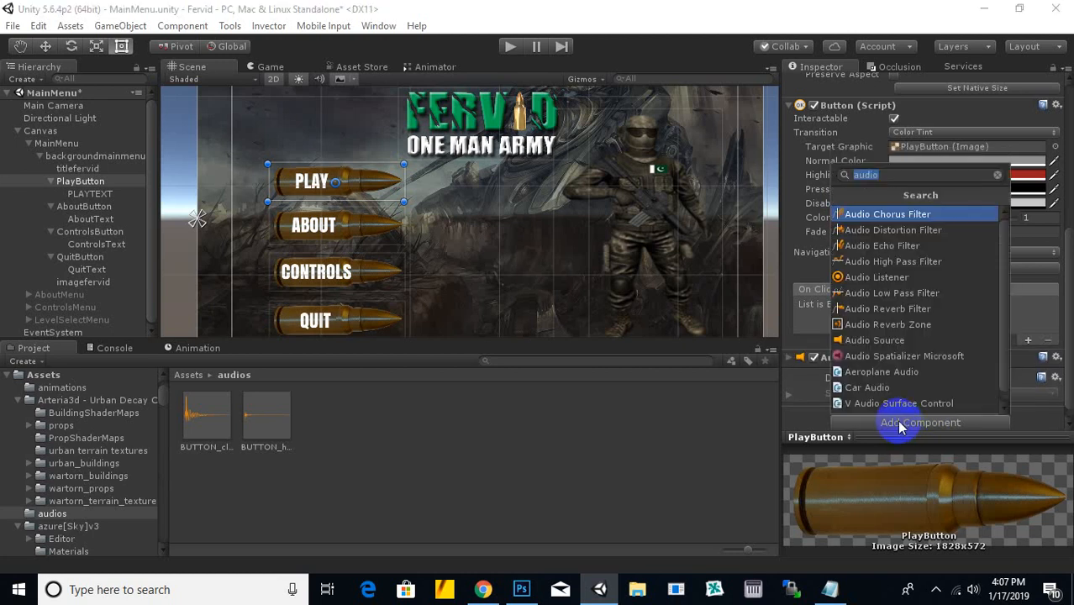
text(ev)
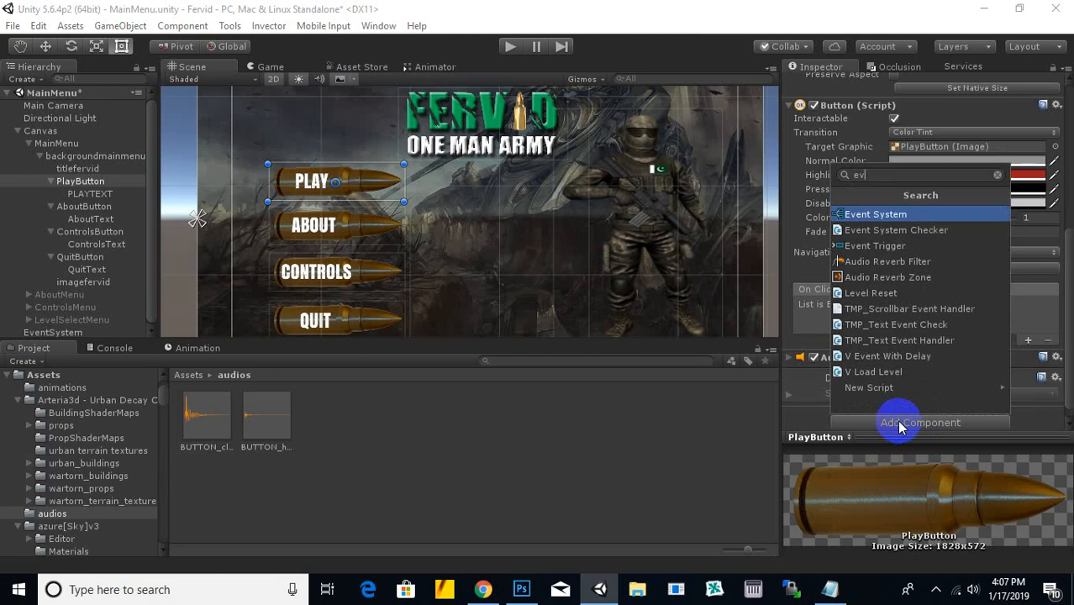
click(878, 246)
scroll(868, 356, down, 2)
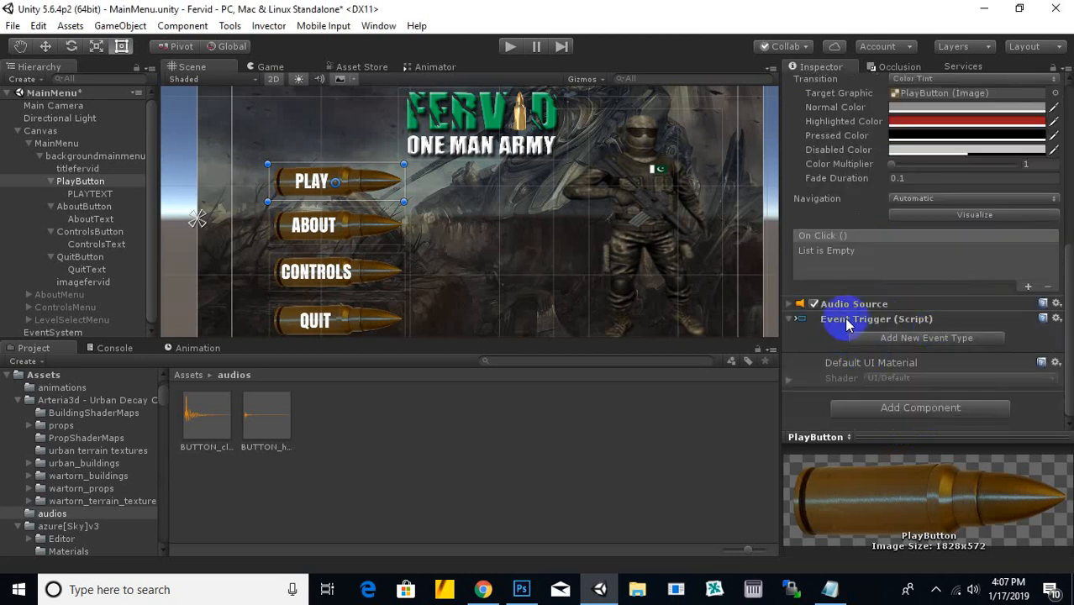
click(883, 343)
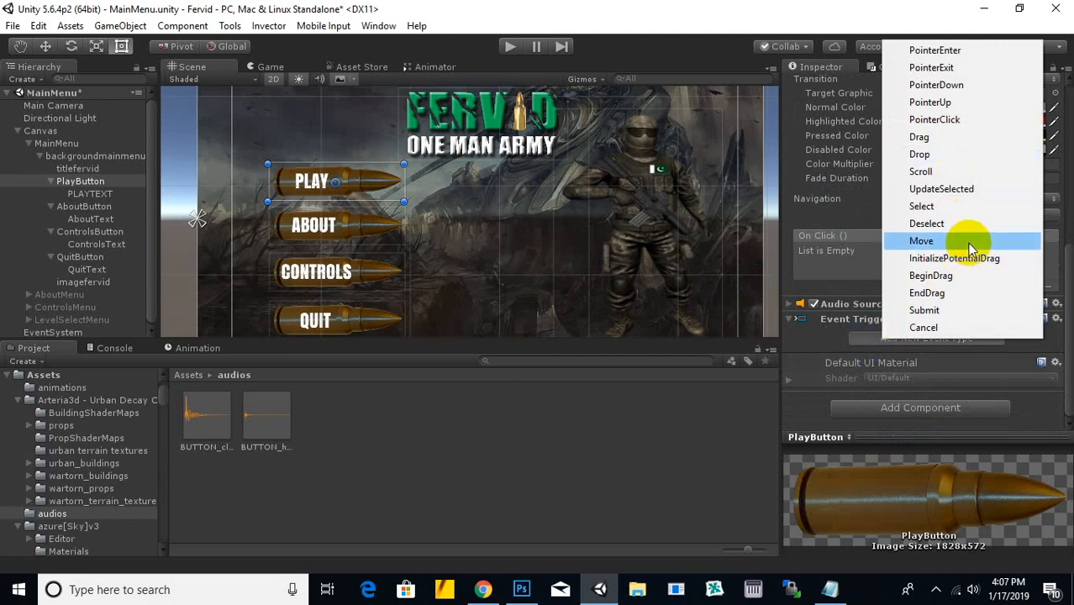
click(956, 52)
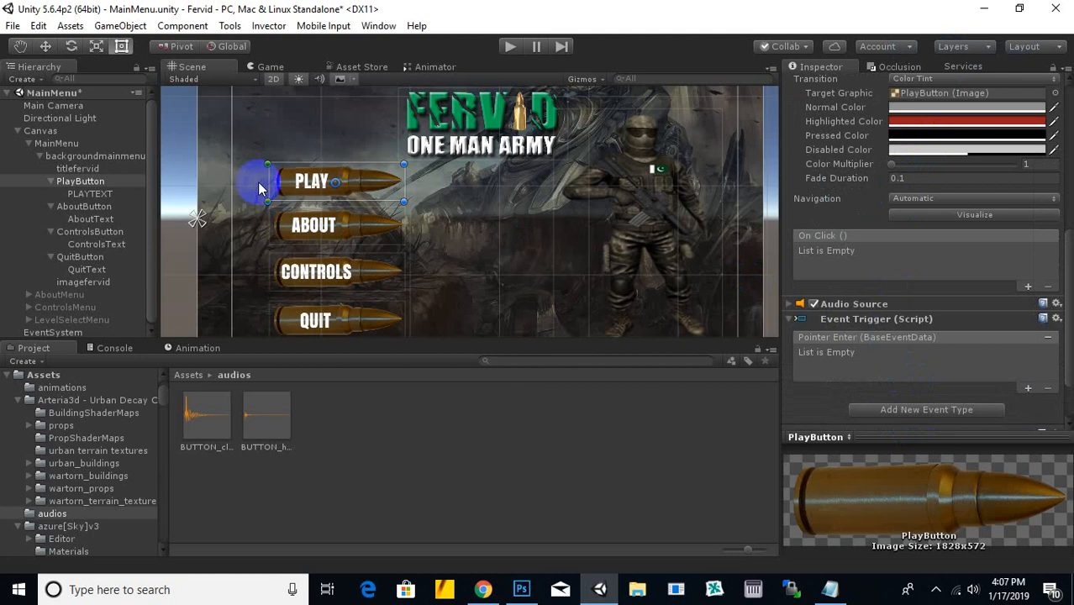
Step: Add an empty listener entry to PlayButton's Pointer Enter event
scroll(925, 362, down, 2)
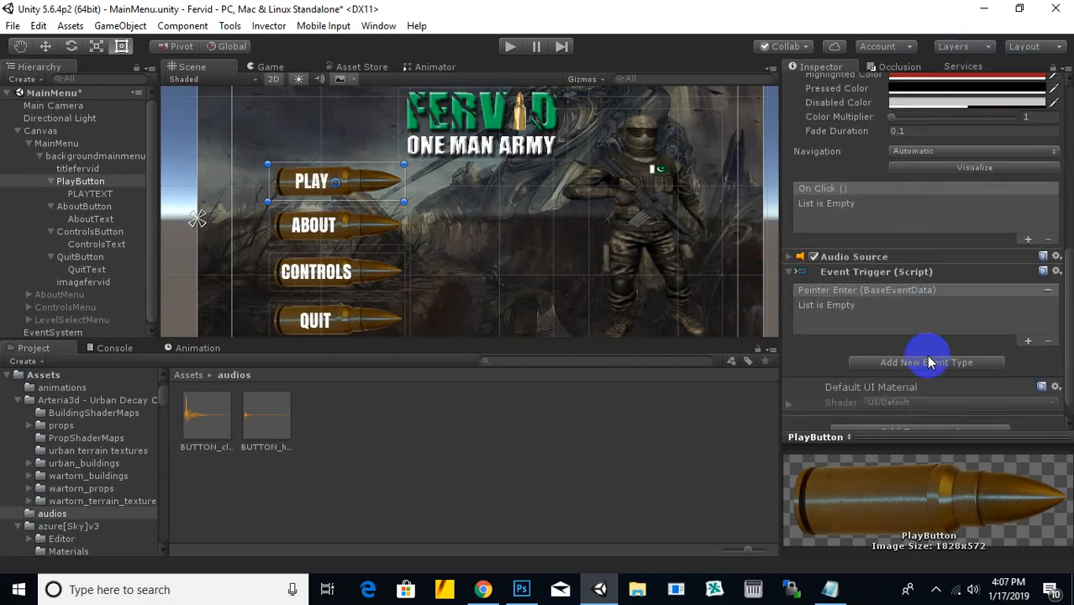
click(1028, 341)
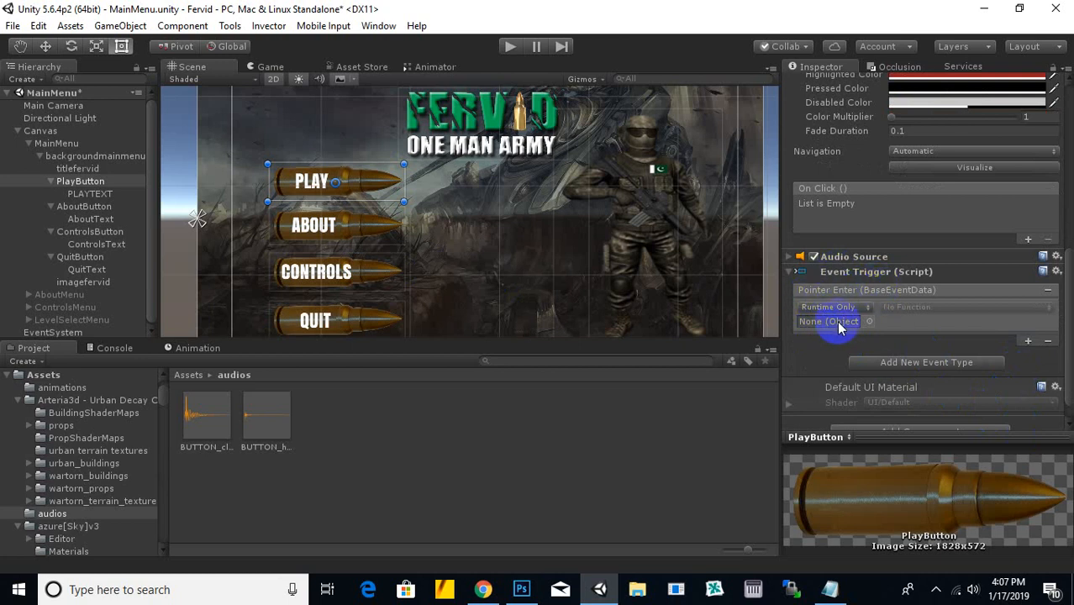
drag(80, 180, 828, 325)
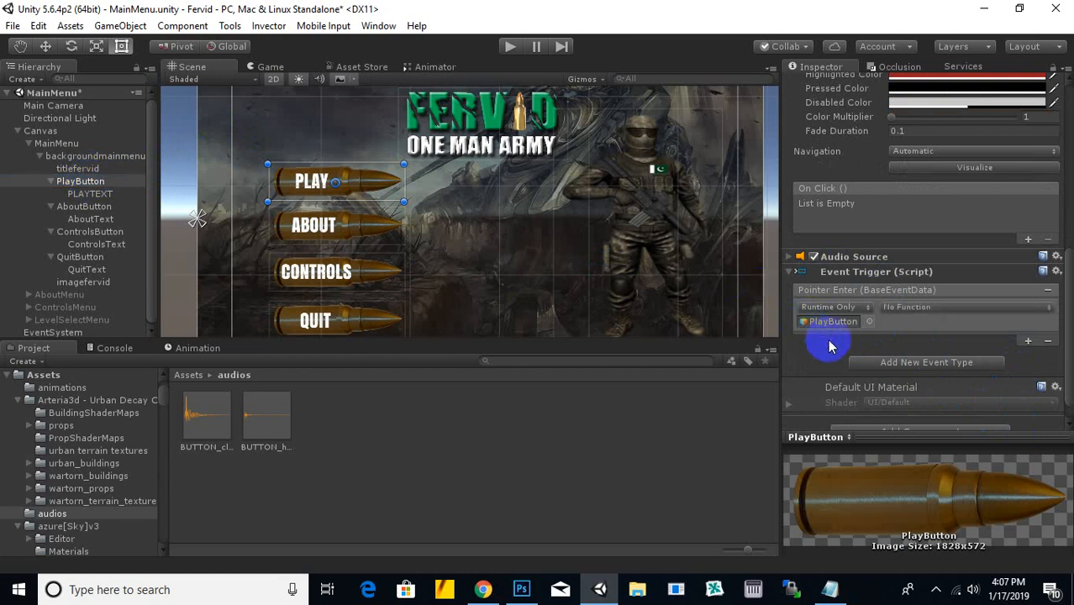
click(917, 308)
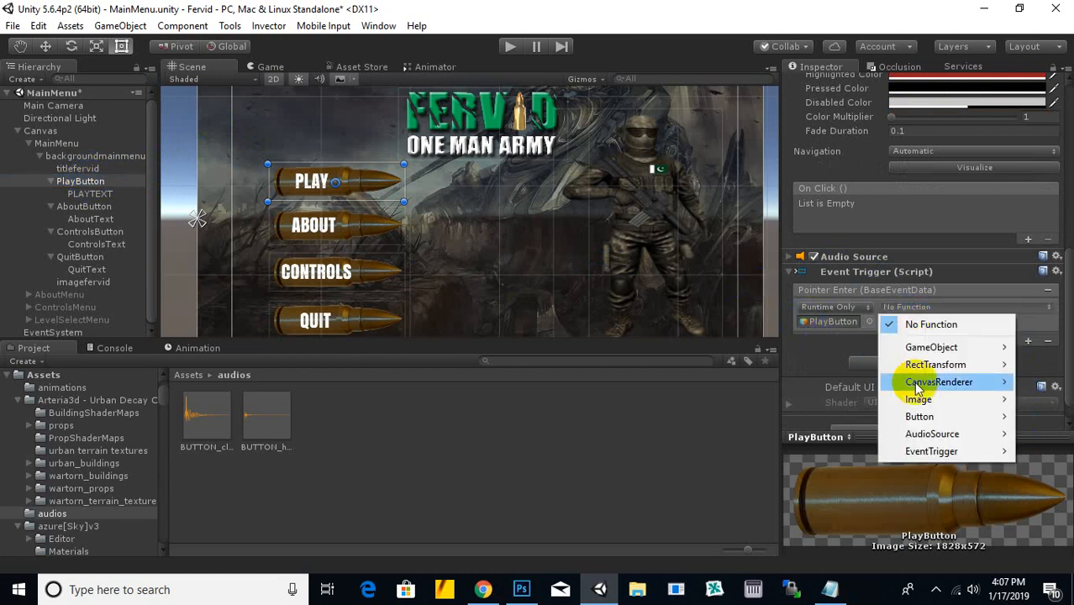
mouse_move(941, 456)
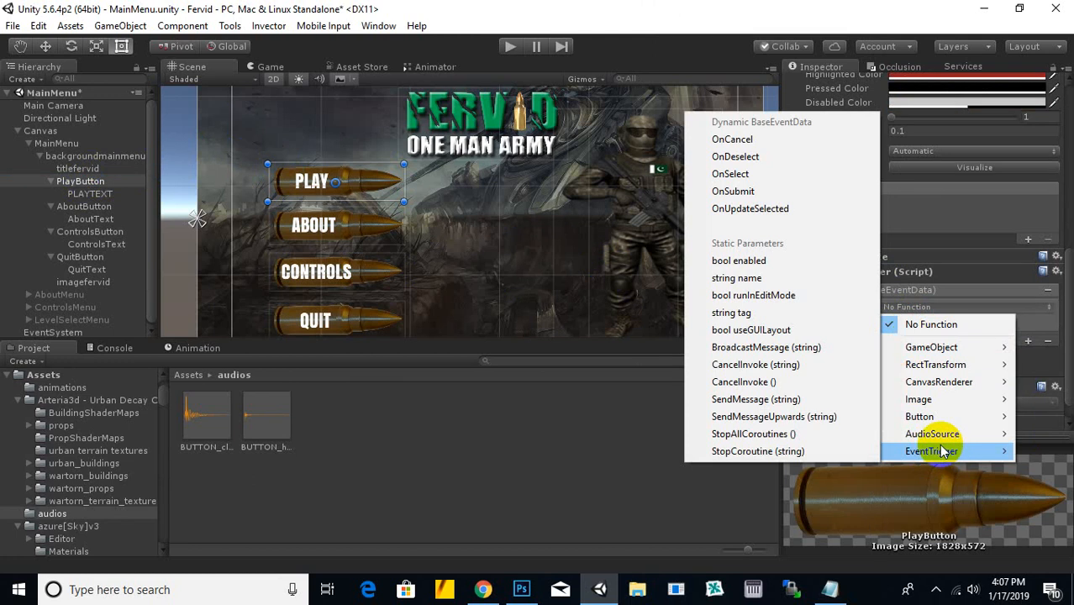
click(1069, 287)
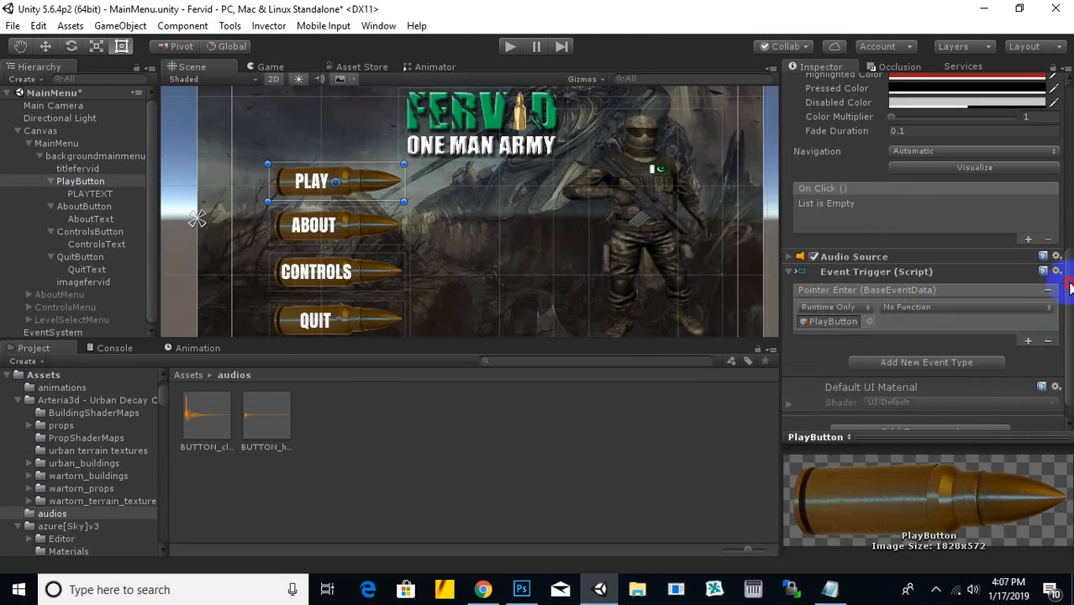
click(832, 325)
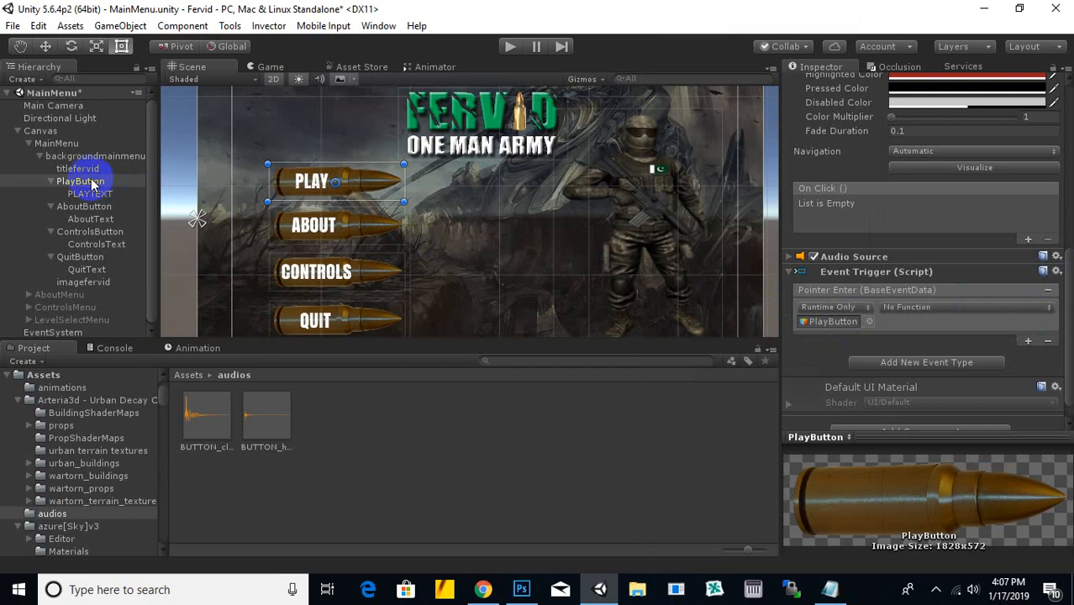
Step: Assign MainMenu as the object of PlayButton's Pointer Enter listener and set its function to ButtonsSound.HoverSound
drag(87, 183, 828, 327)
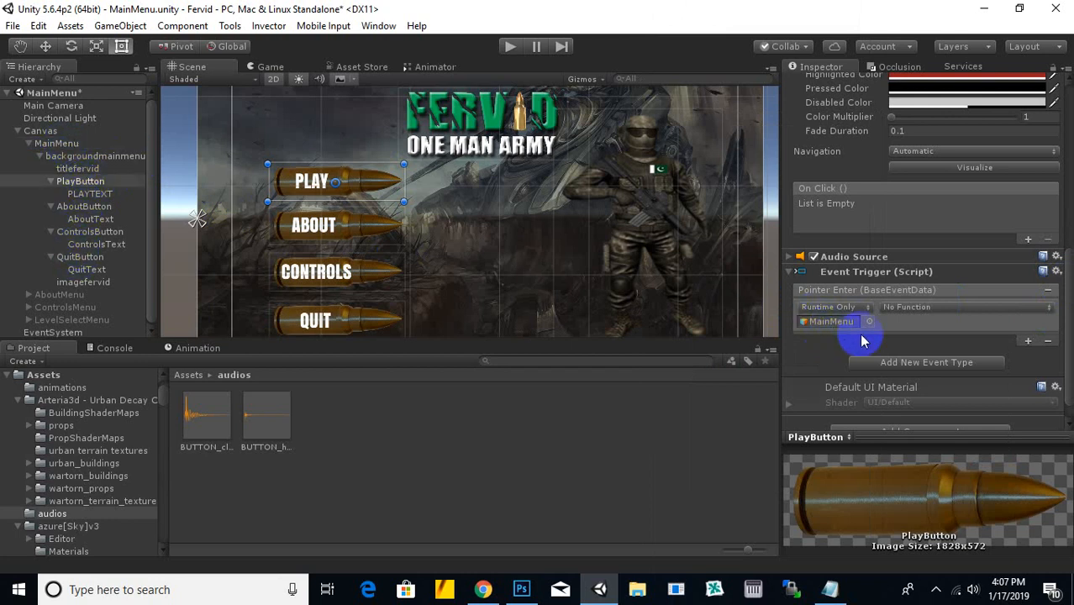
click(935, 309)
mouse_move(959, 349)
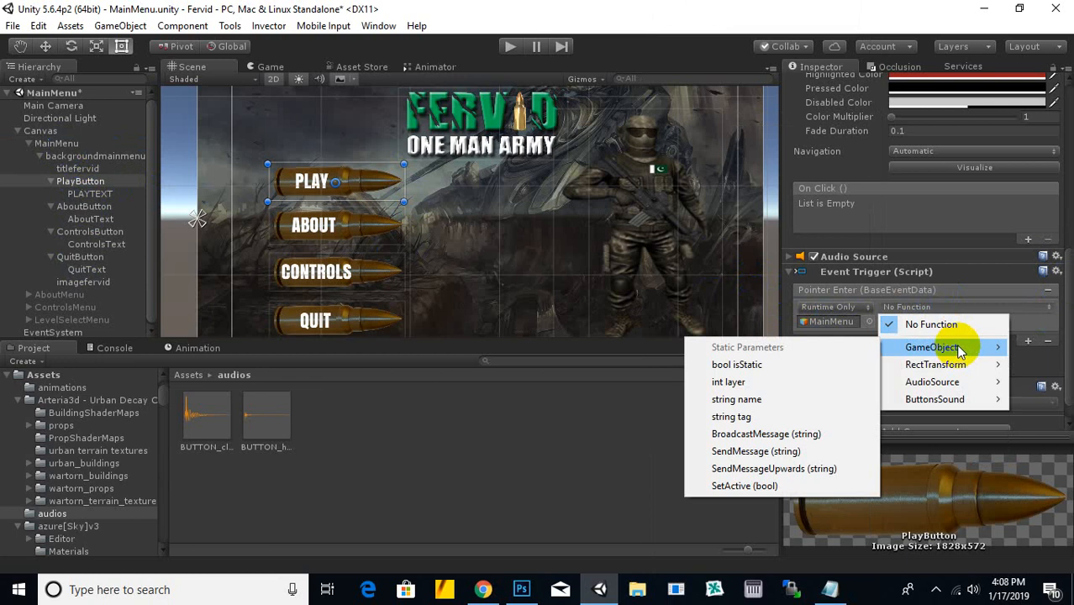
mouse_move(956, 387)
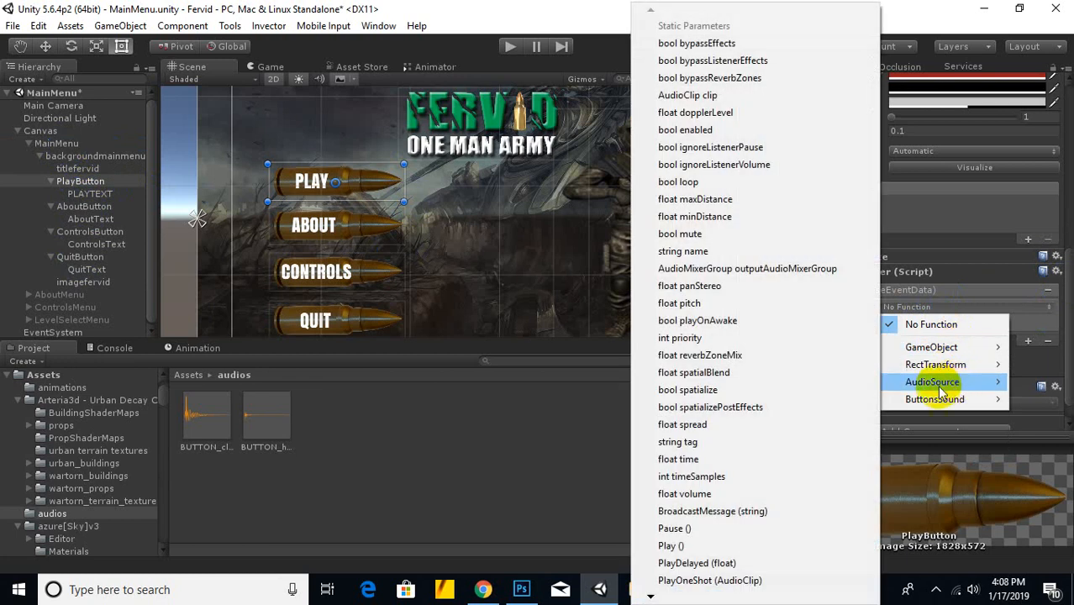
mouse_move(937, 402)
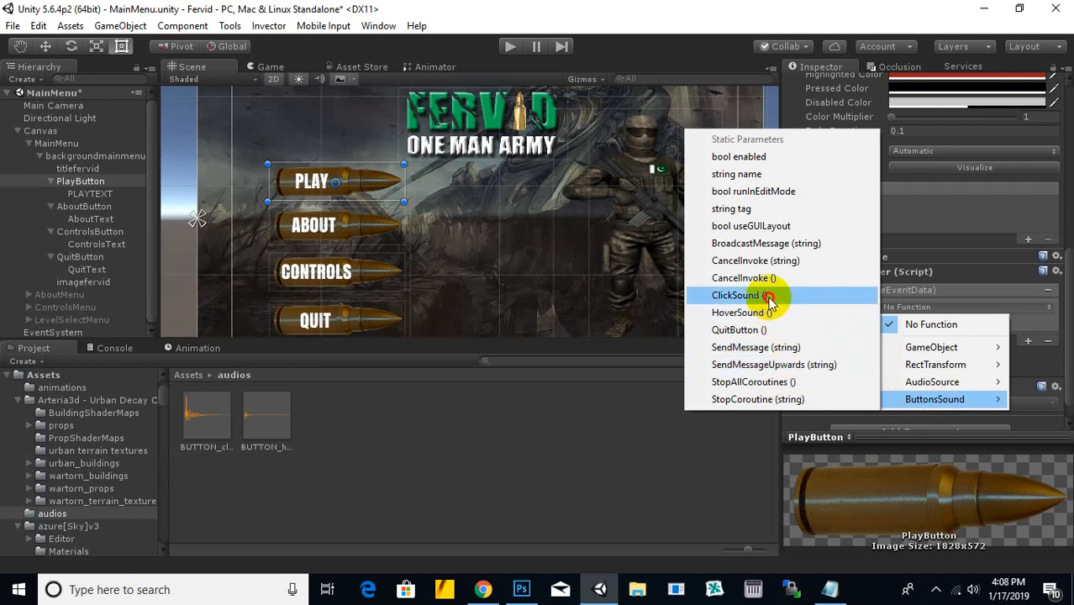
click(760, 312)
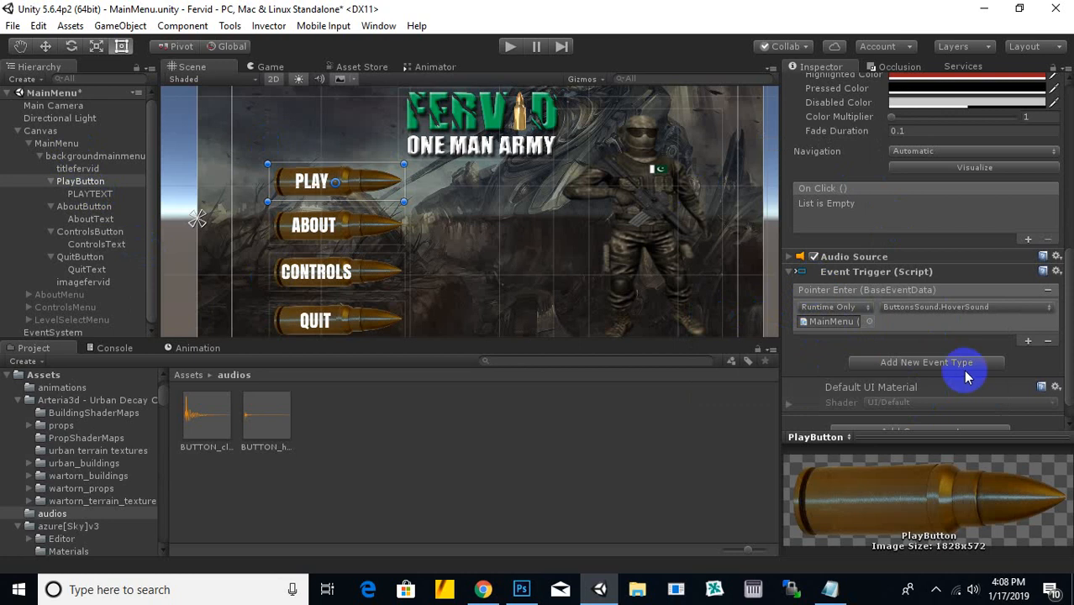
click(1029, 341)
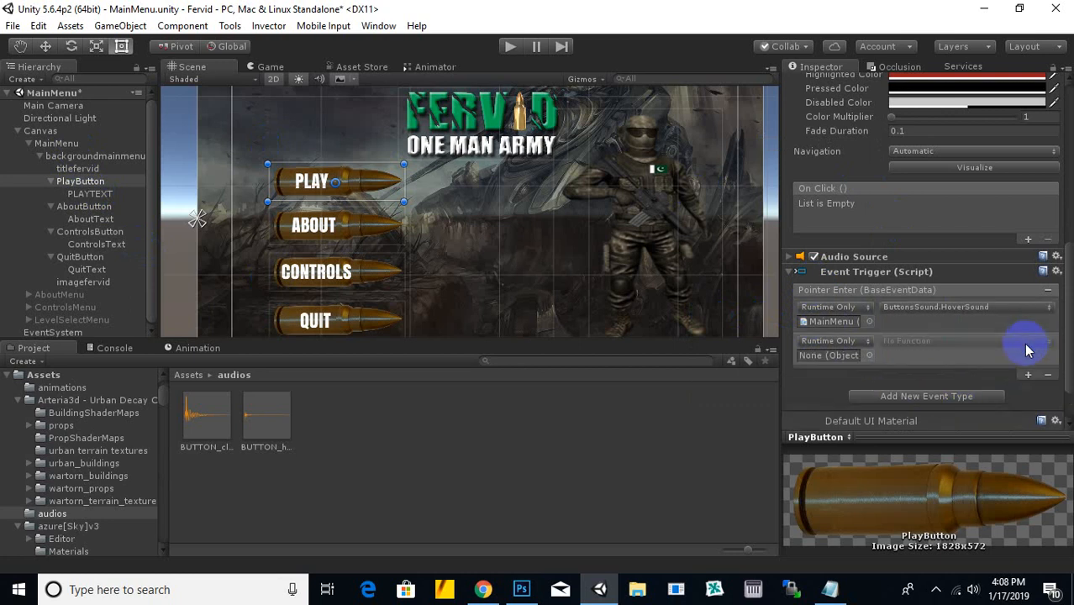
click(1047, 370)
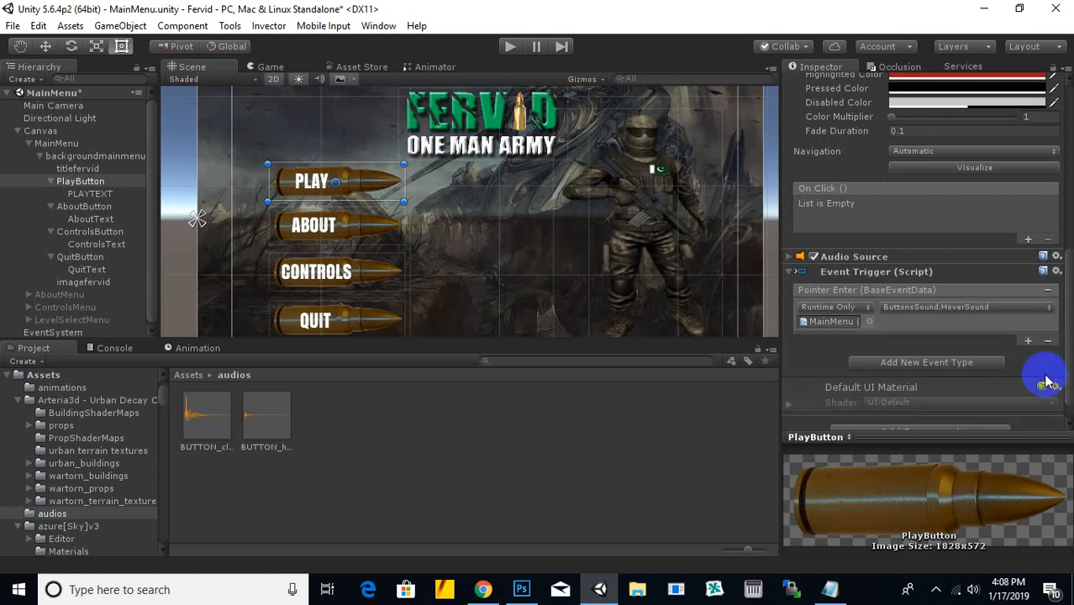
Step: Add a PointerDown event to PlayButton's Event Trigger and set its MainMenu listener to ButtonsSound.ClickSound
click(938, 363)
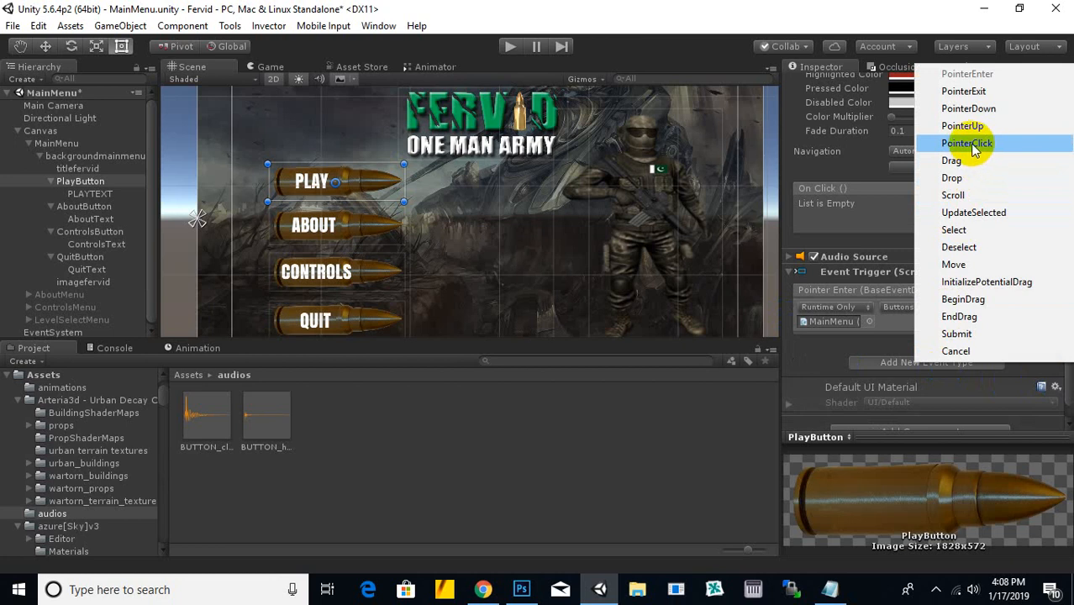
click(967, 111)
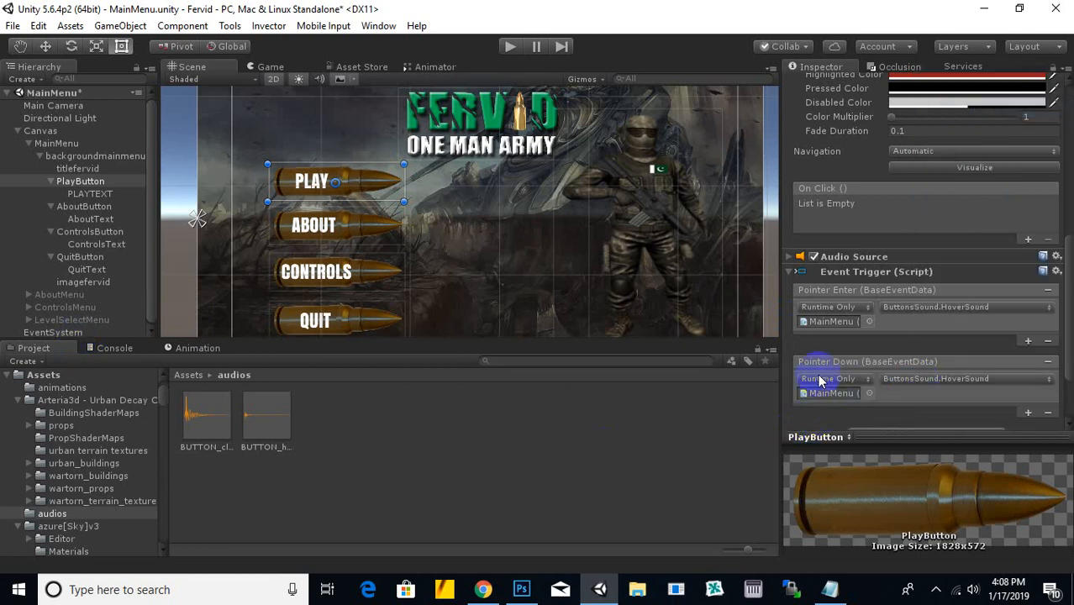
click(919, 379)
mouse_move(927, 437)
mouse_move(925, 469)
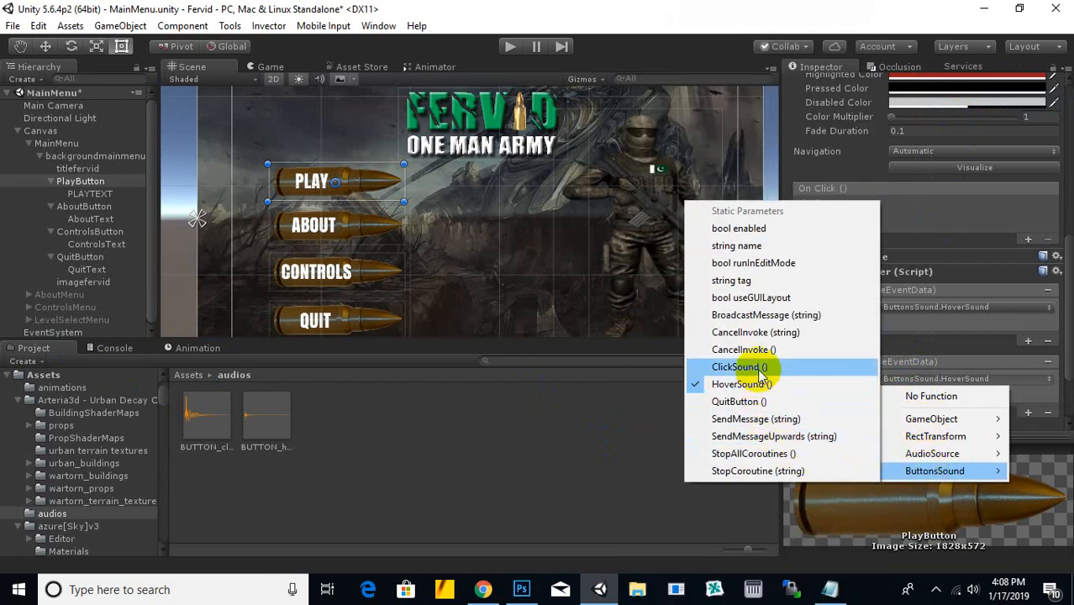
click(734, 367)
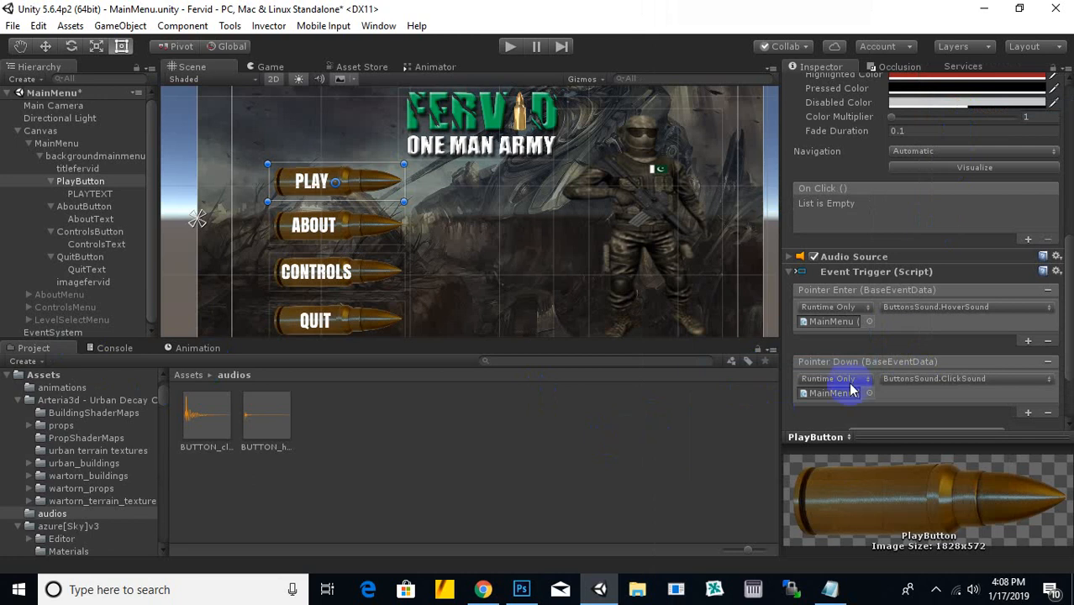
Step: Run the scene to test the Play button's hover and click sounds, and stop playback
scroll(884, 387, up, 5)
scroll(884, 388, down, 7)
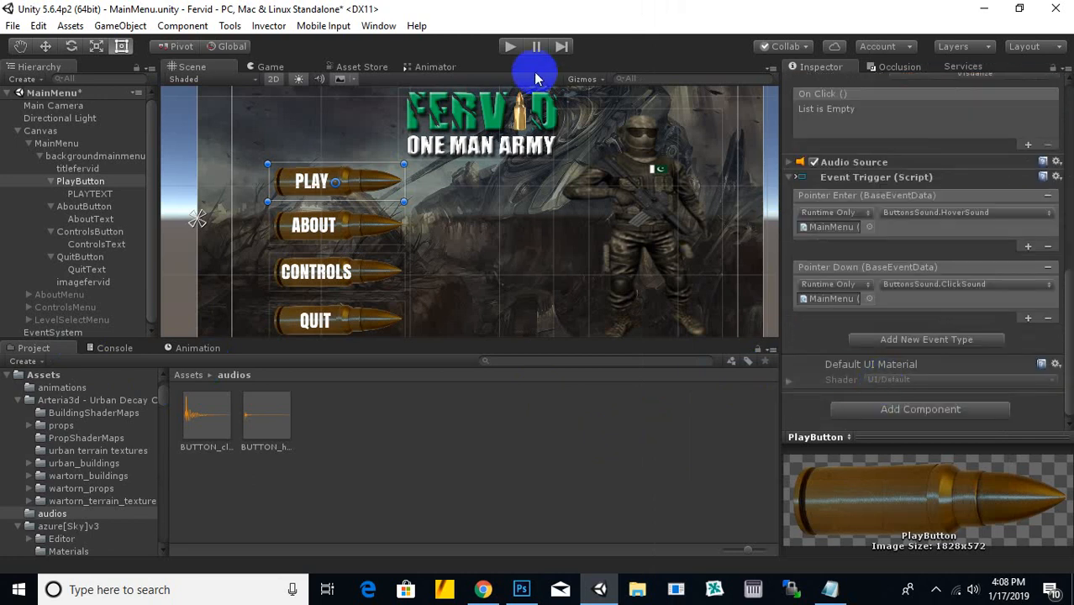
click(510, 47)
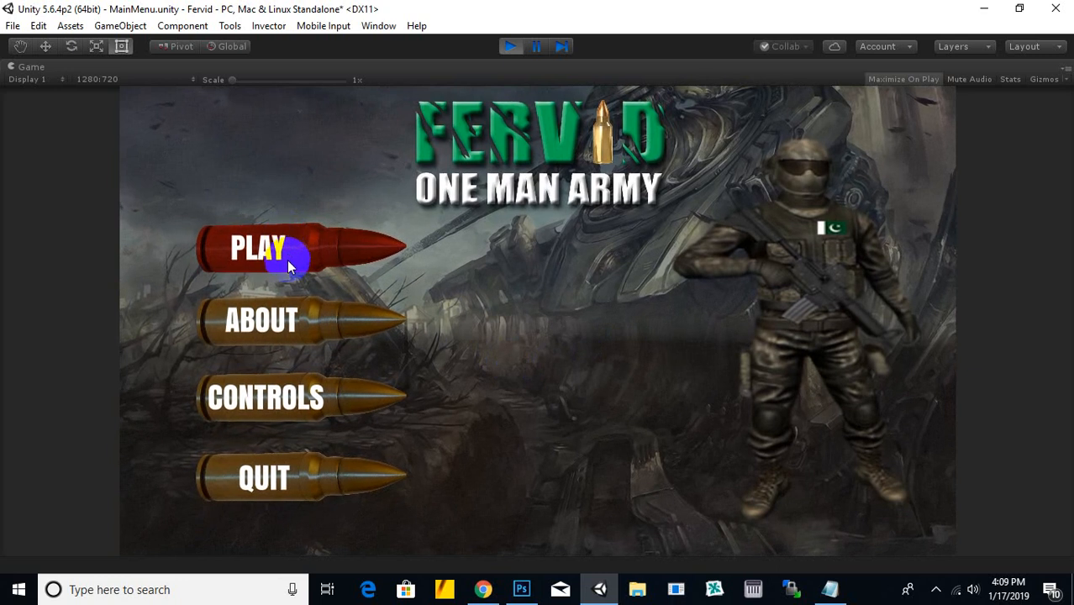
click(510, 46)
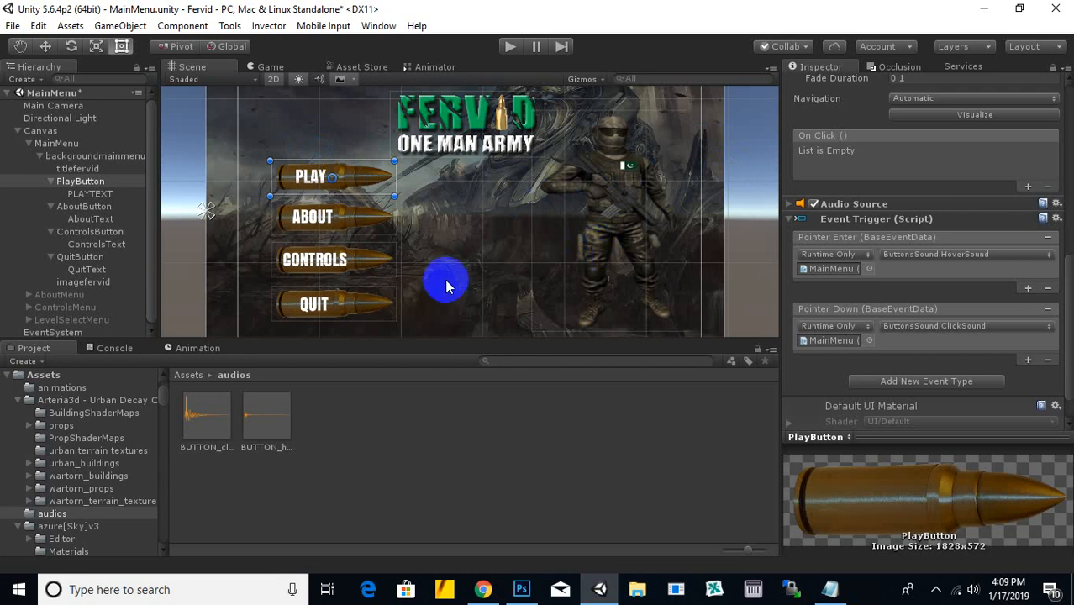
Step: Add an Audio Source component to the AboutButton object
click(90, 219)
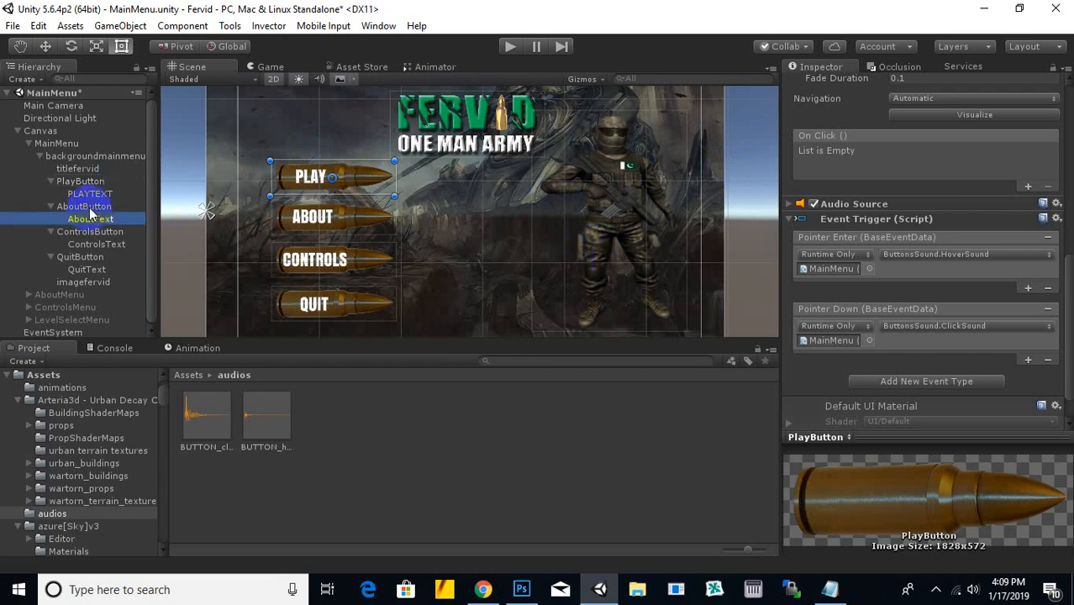
click(87, 207)
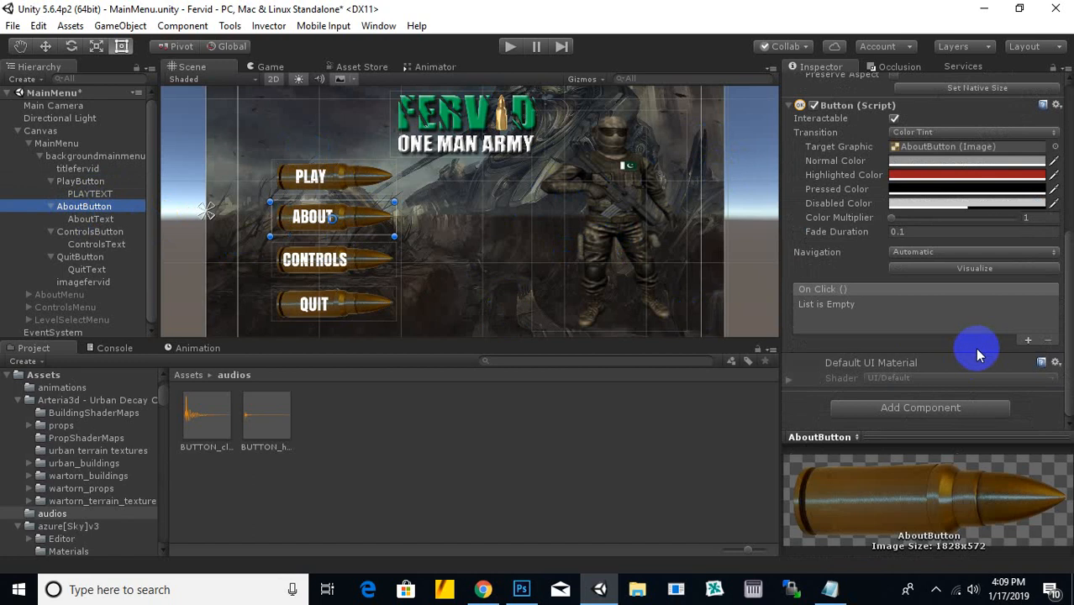
click(871, 413)
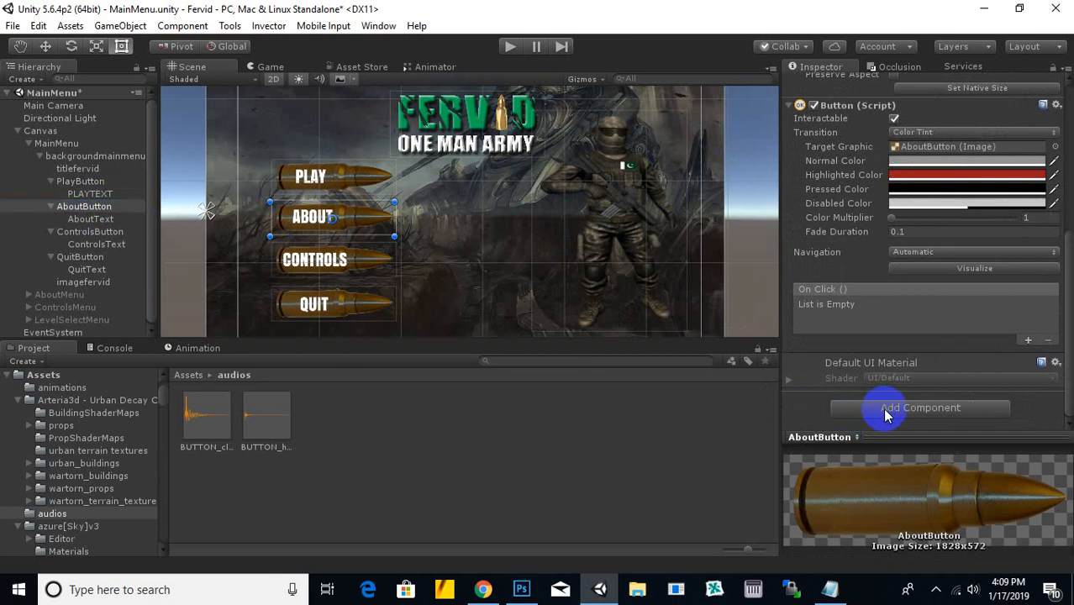
click(885, 414)
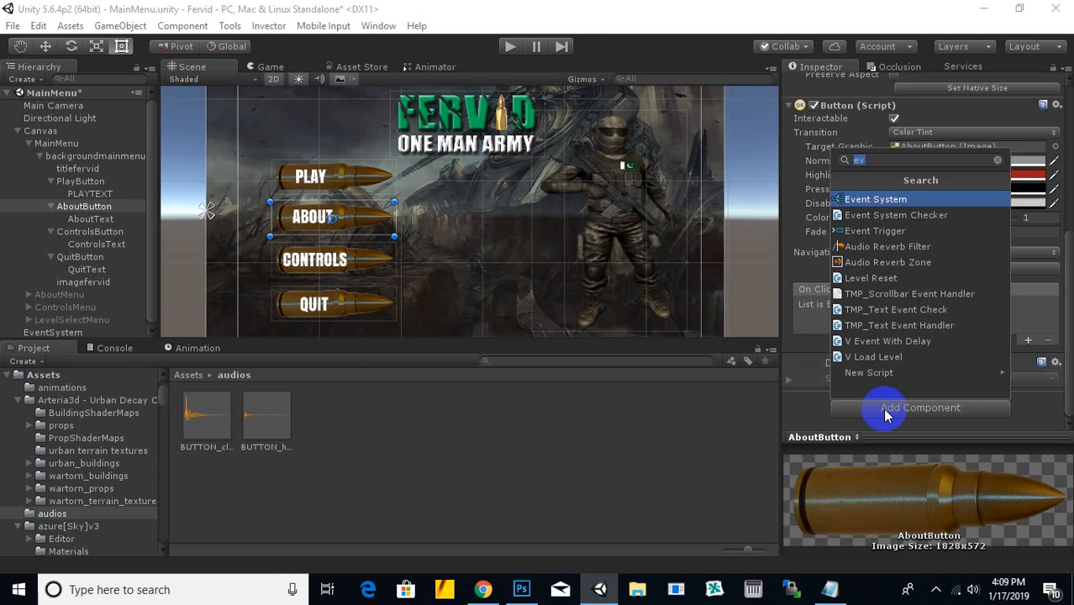
text(au)
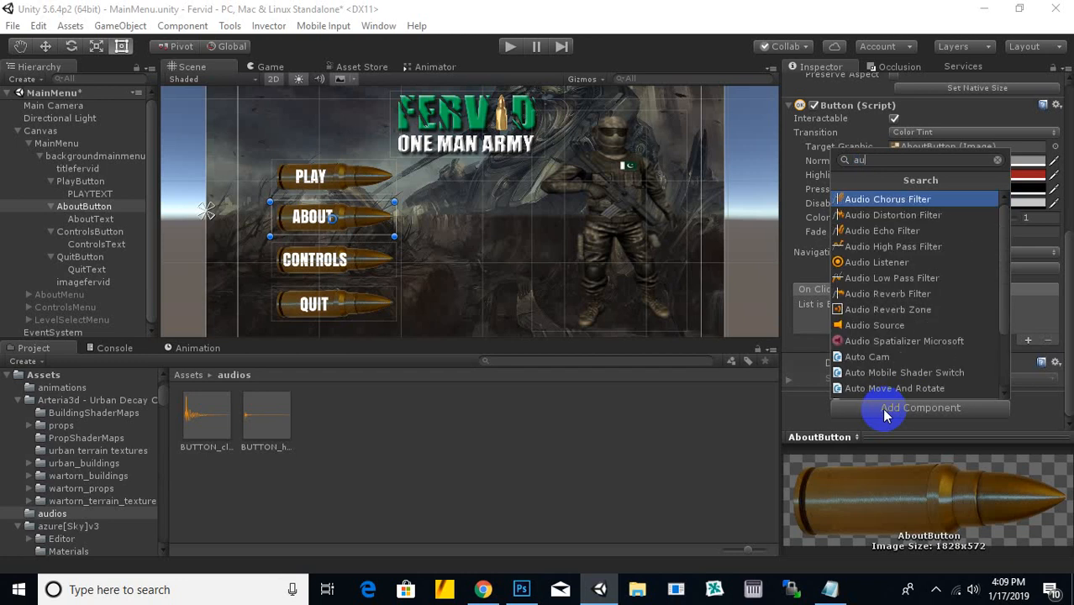
click(878, 325)
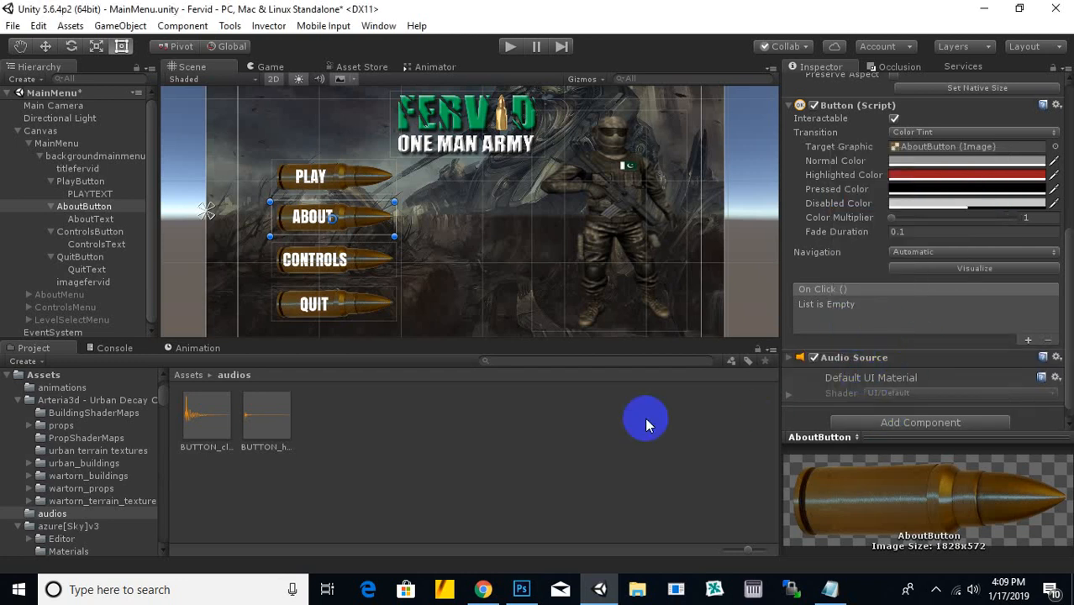
Step: Add an Event Trigger component with a PointerEnter event to AboutButton
click(935, 422)
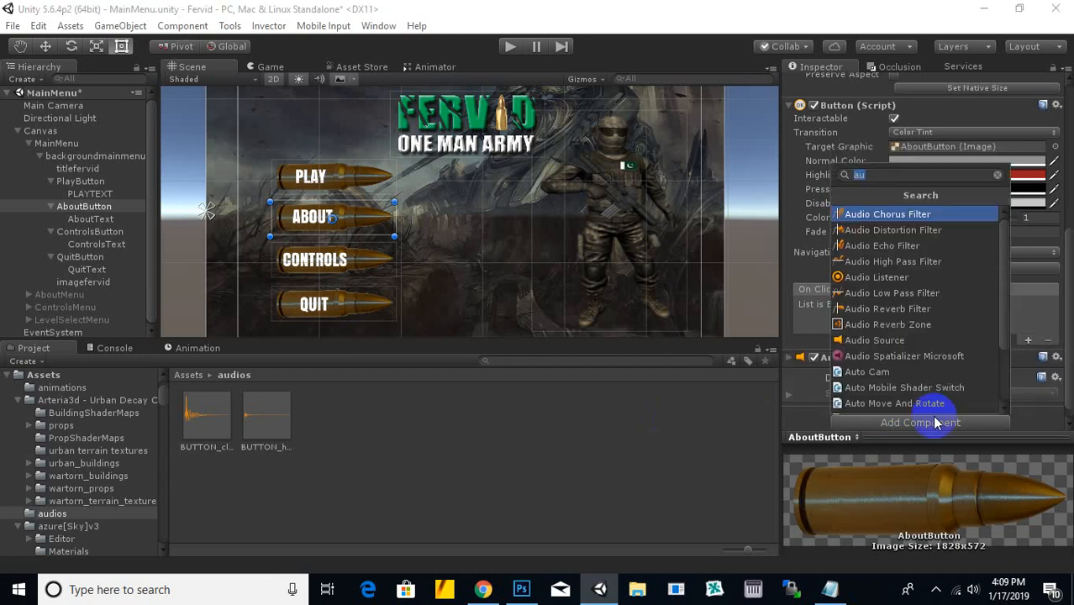
text(ev)
click(891, 259)
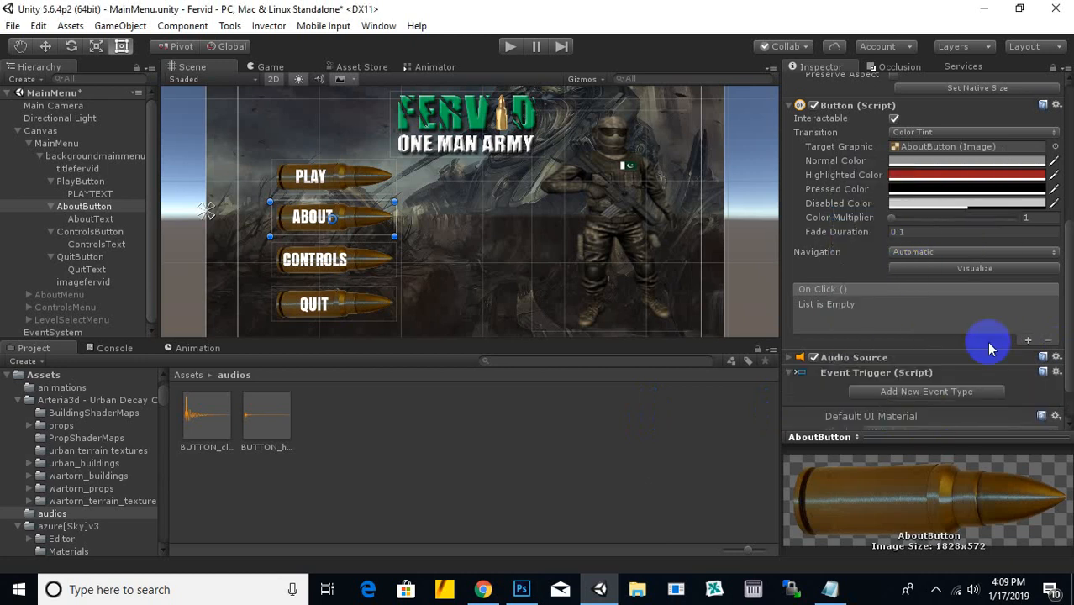
scroll(975, 369, down, 2)
click(923, 338)
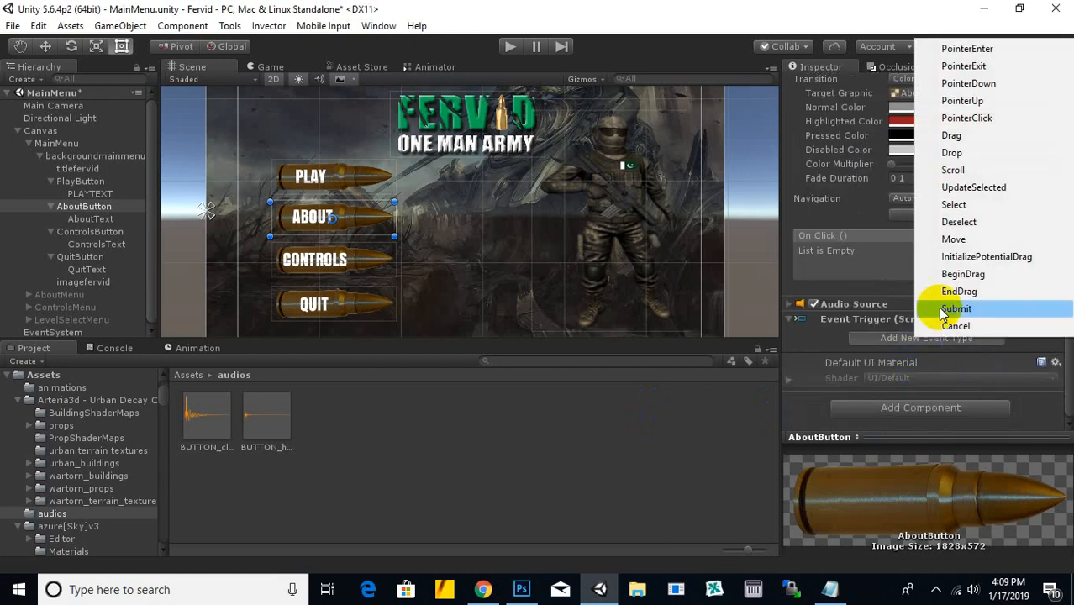
click(970, 50)
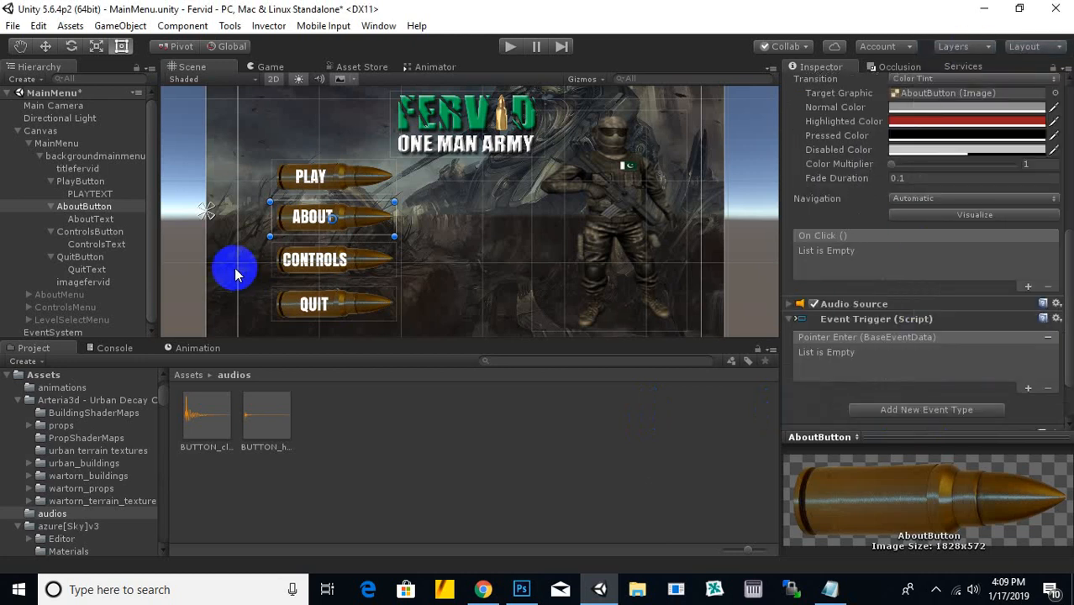
Step: Add a listener to AboutButton's Pointer Enter event with MainMenu as object and ButtonsSound.HoverSound as function
click(1028, 387)
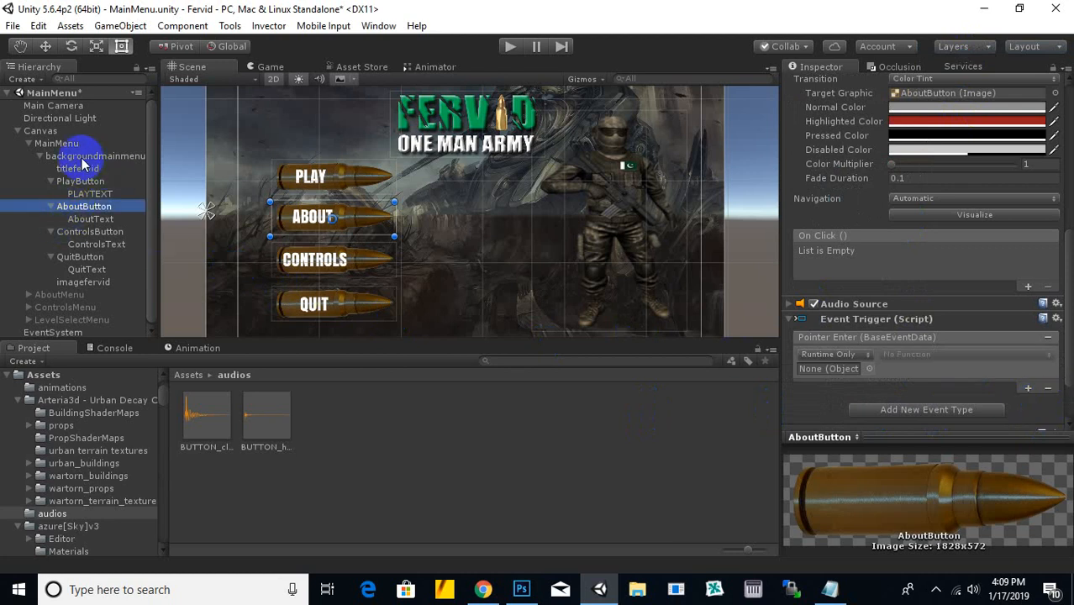
drag(51, 143, 830, 368)
click(948, 360)
mouse_move(937, 447)
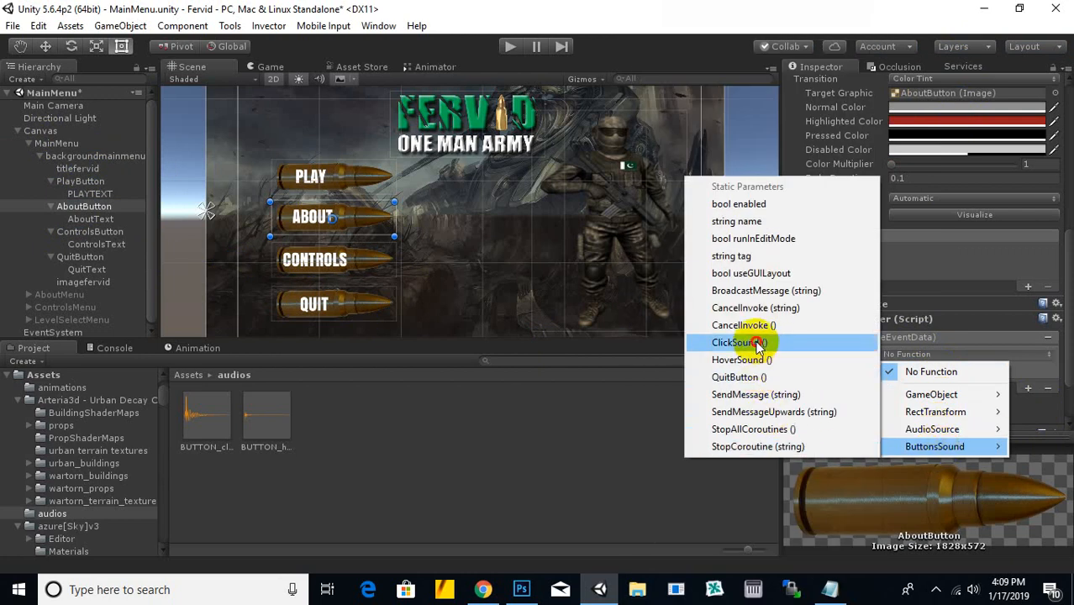
click(751, 360)
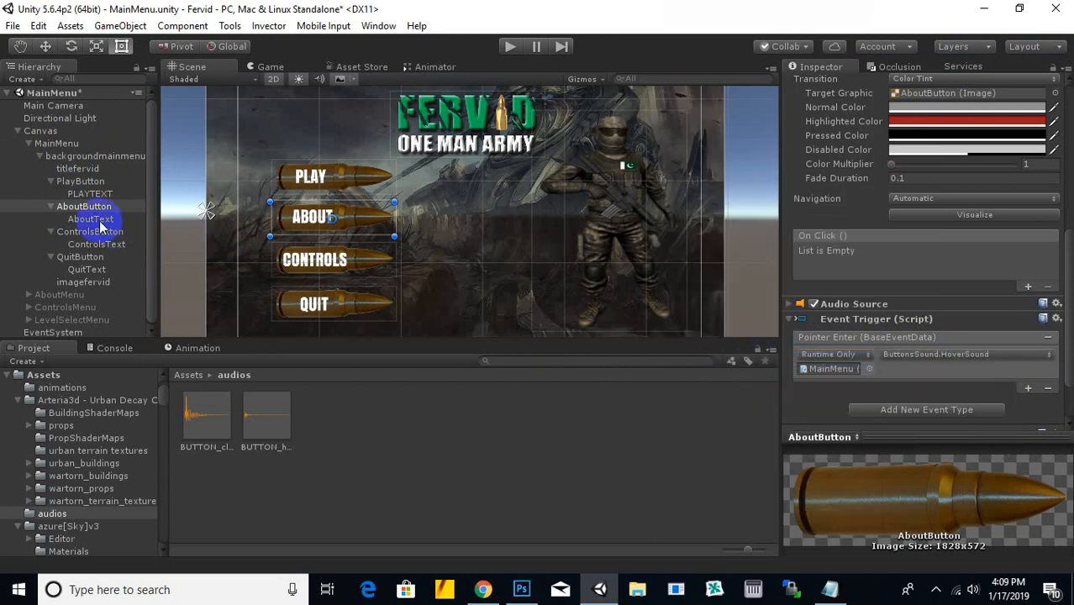
Step: Add a PointerClick event to AboutButton's Event Trigger and set its function to ButtonsSound.ClickSound
click(898, 409)
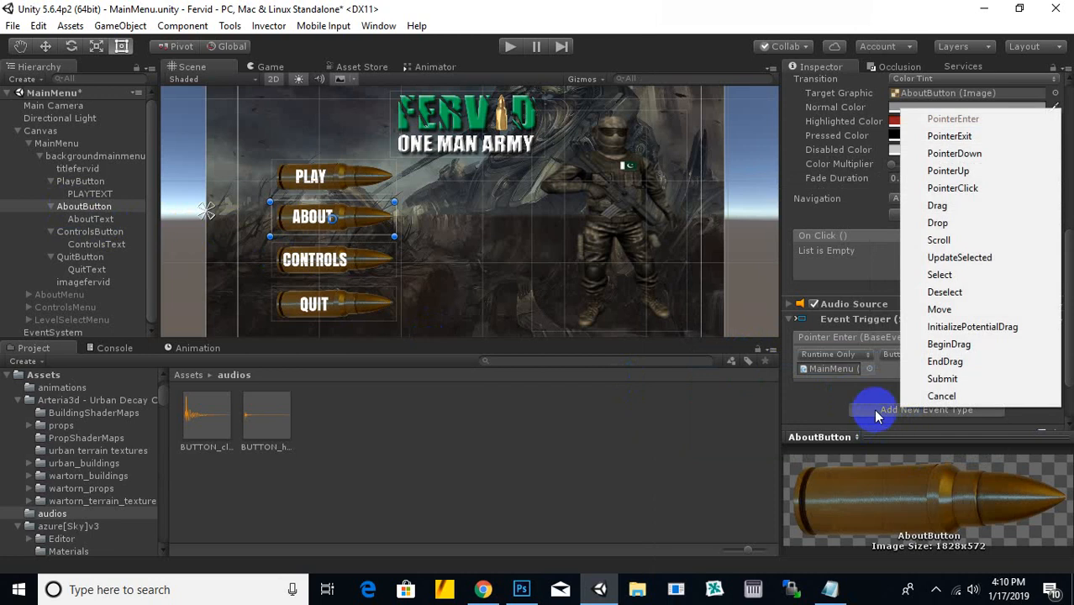
click(945, 189)
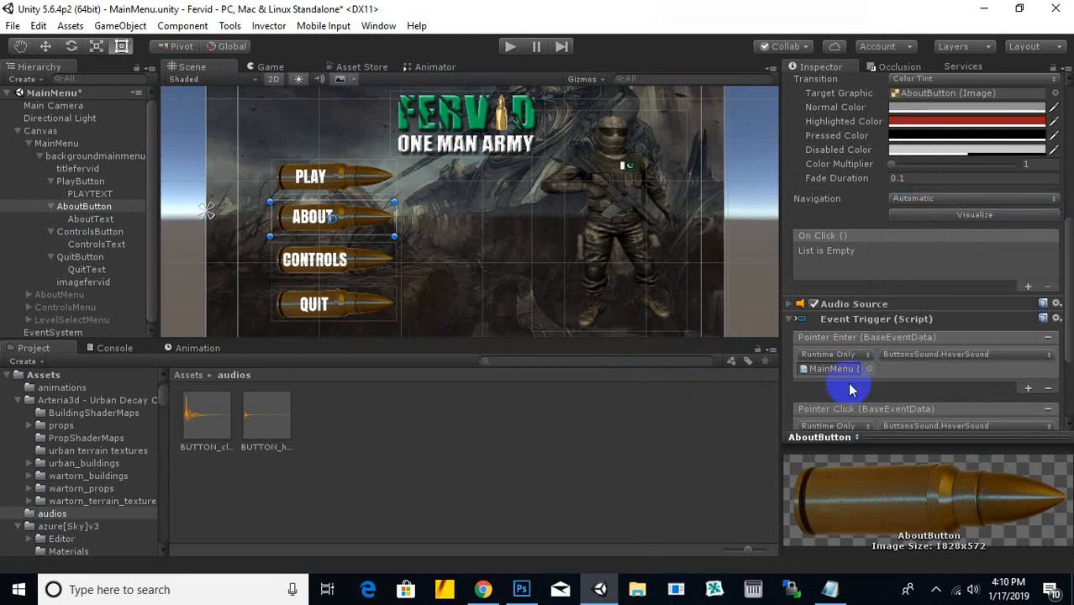
scroll(893, 385, down, 3)
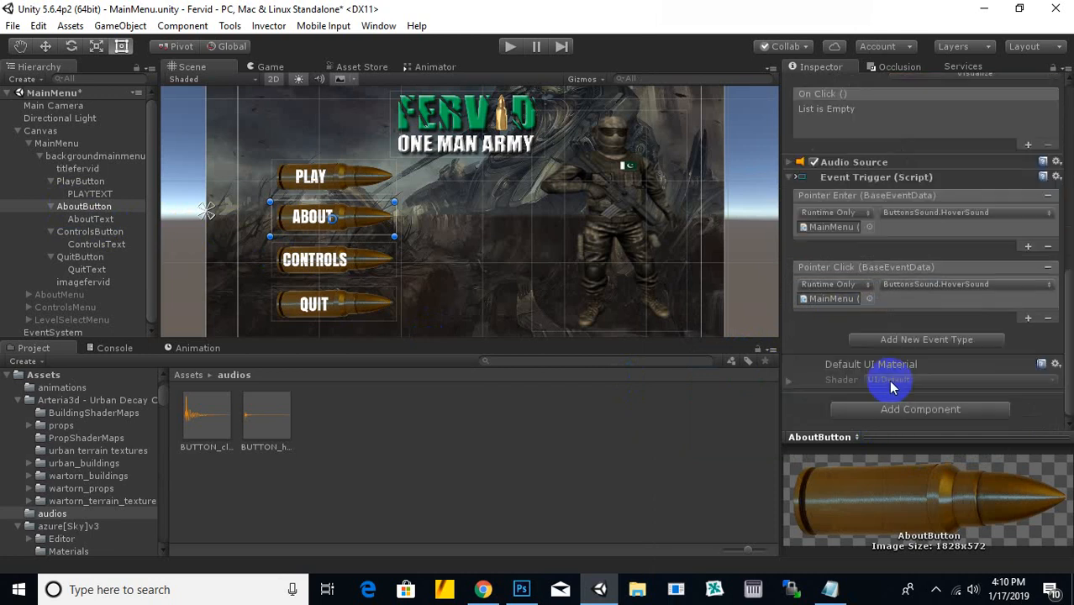
click(953, 284)
mouse_move(966, 376)
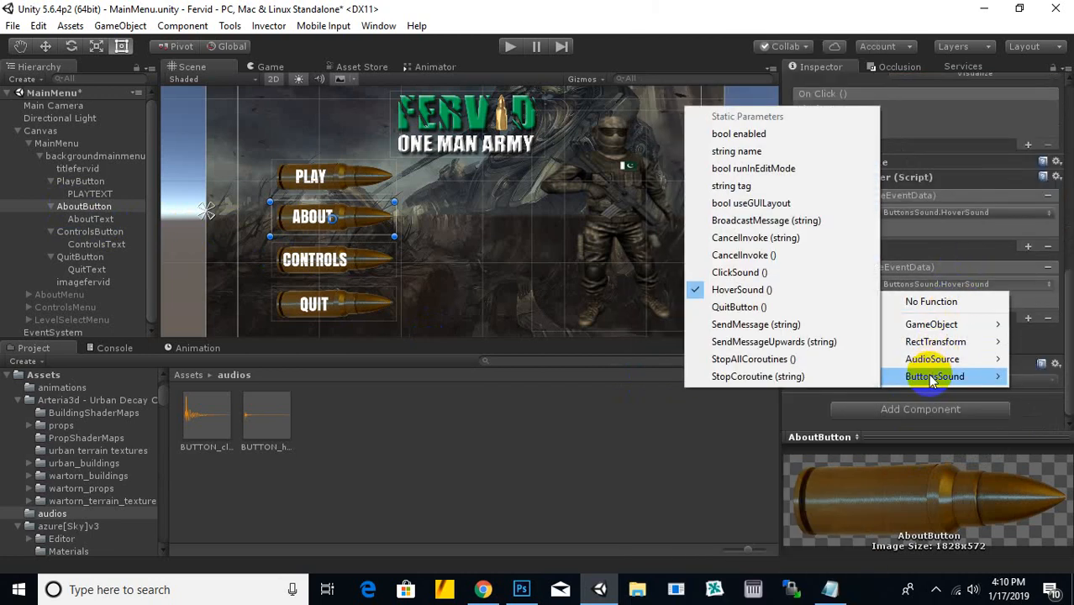
click(740, 272)
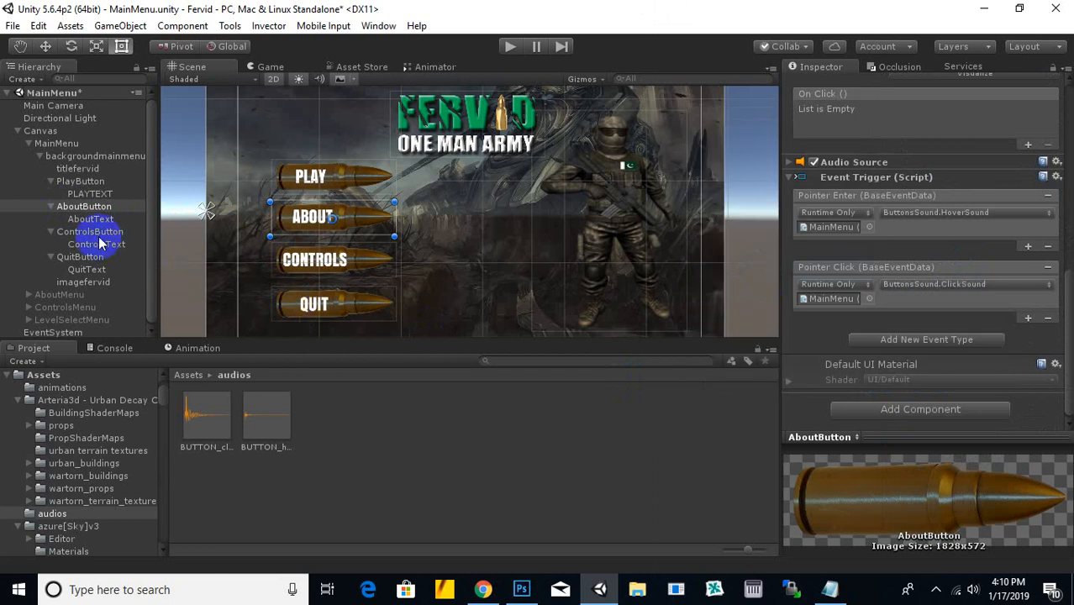
Step: Add an Audio Source component to the ControlsButton object
click(93, 232)
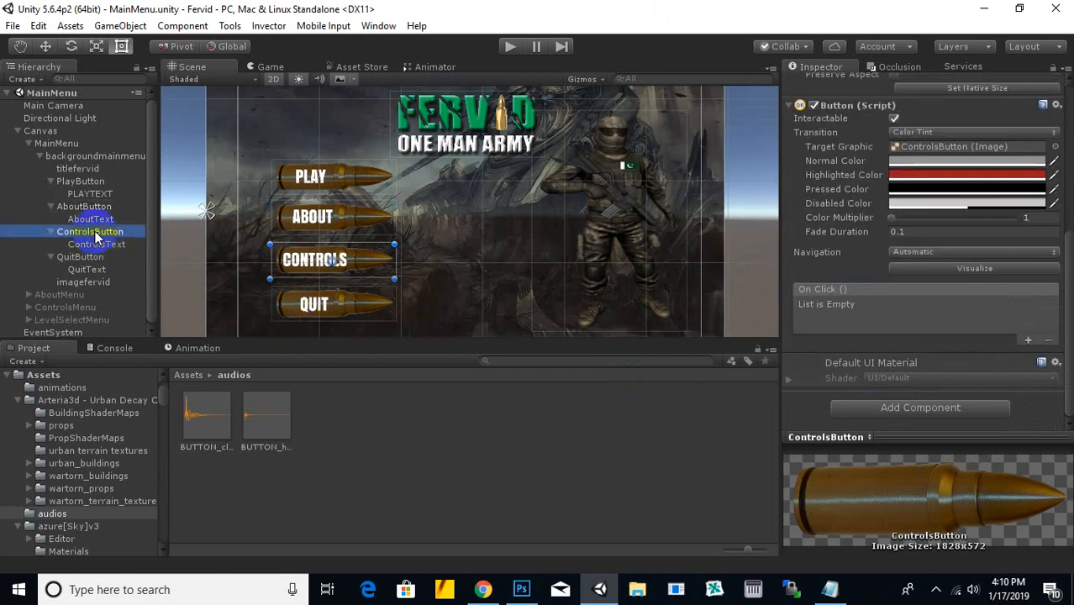
click(941, 408)
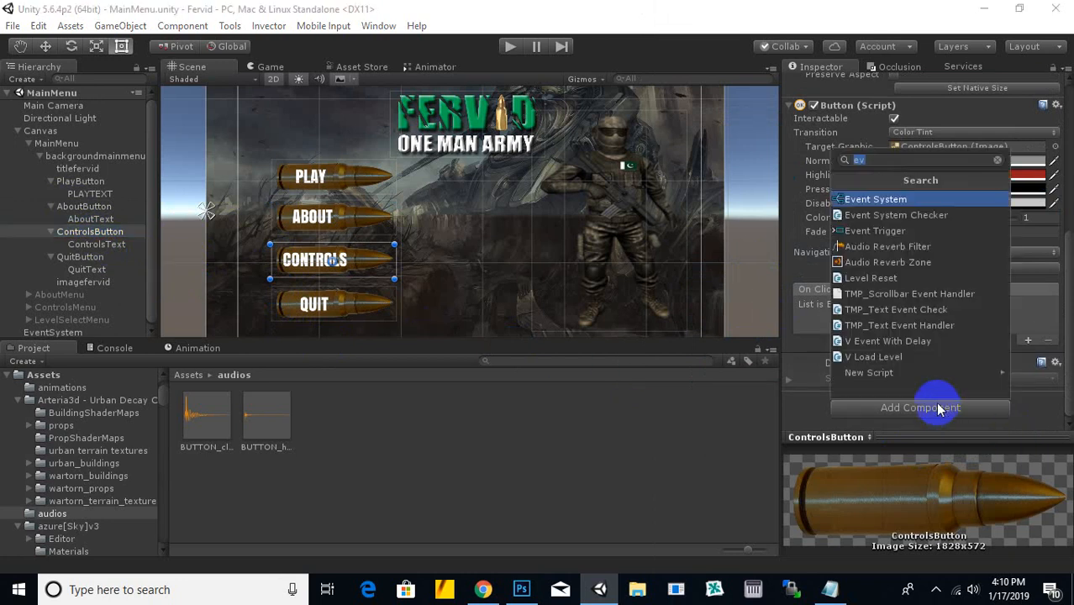
text(au)
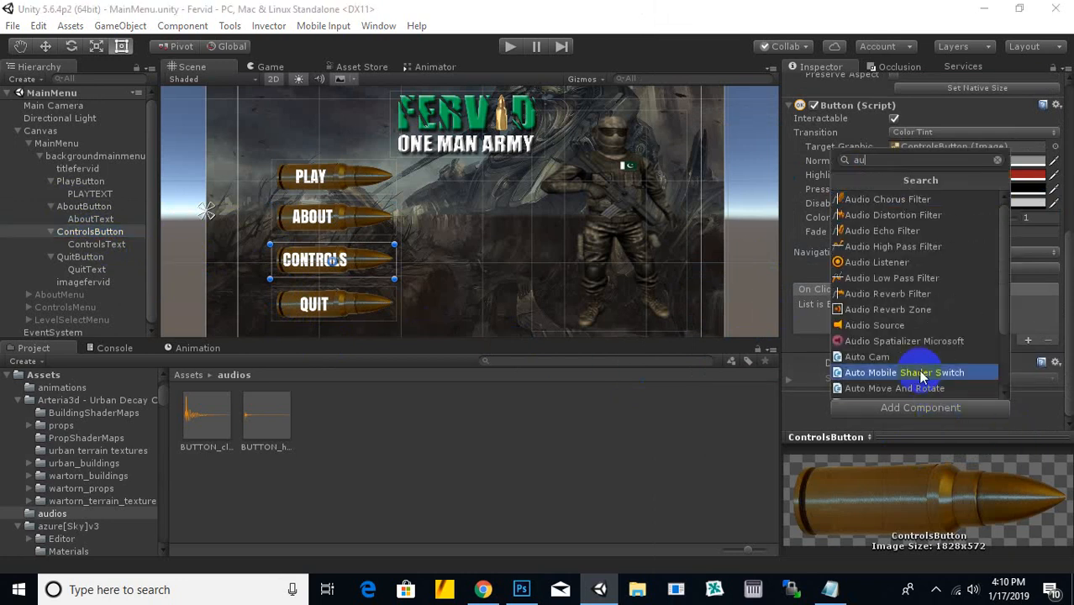
click(903, 330)
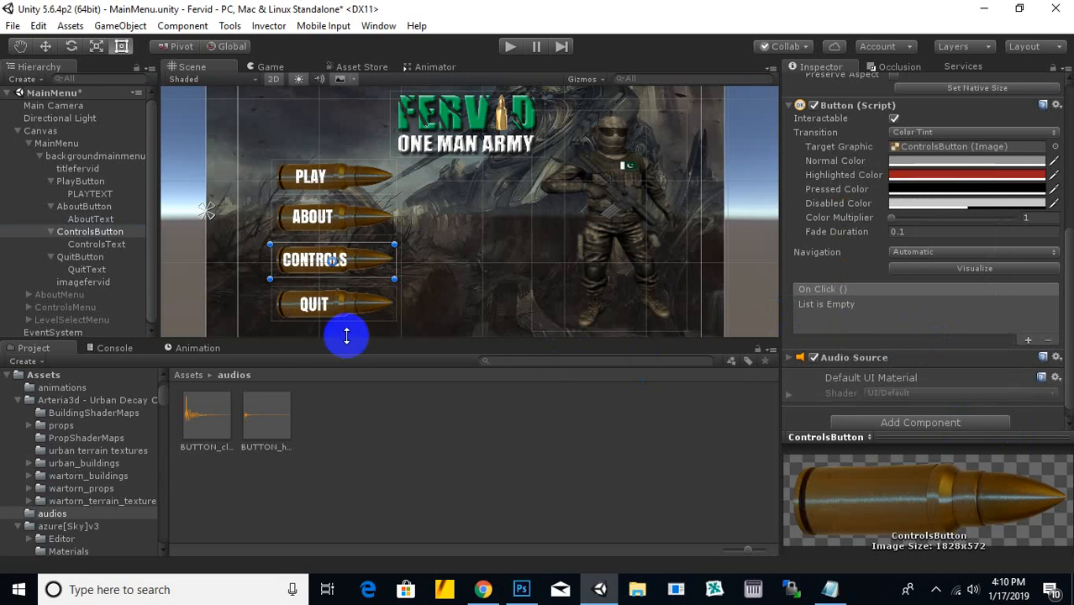
Step: Add an Event Trigger component with a PointerEnter event to ControlsButton
scroll(950, 336, down, 1)
click(928, 412)
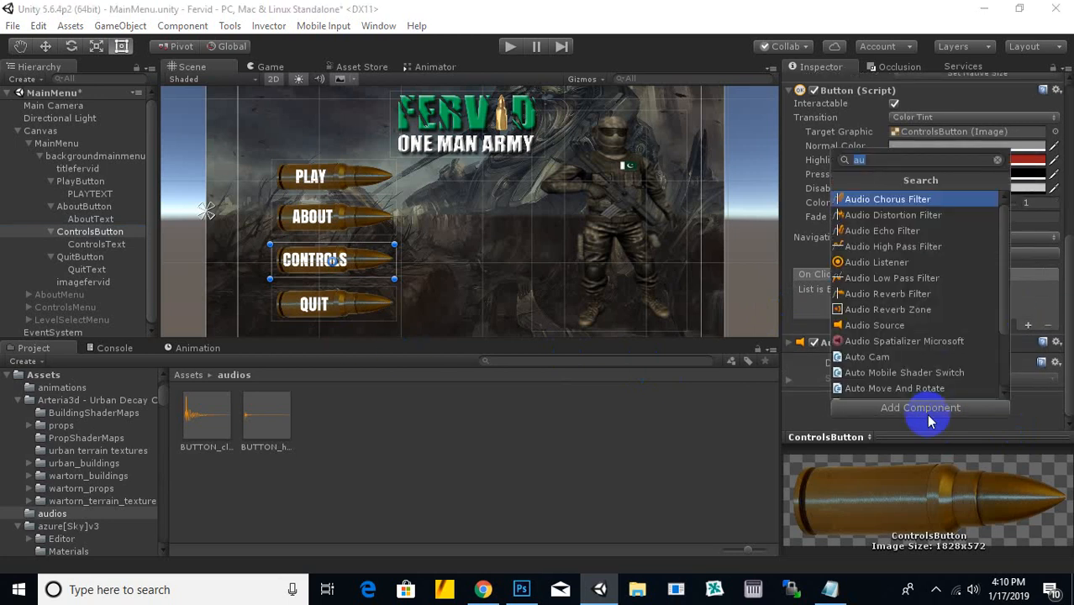
text(ev)
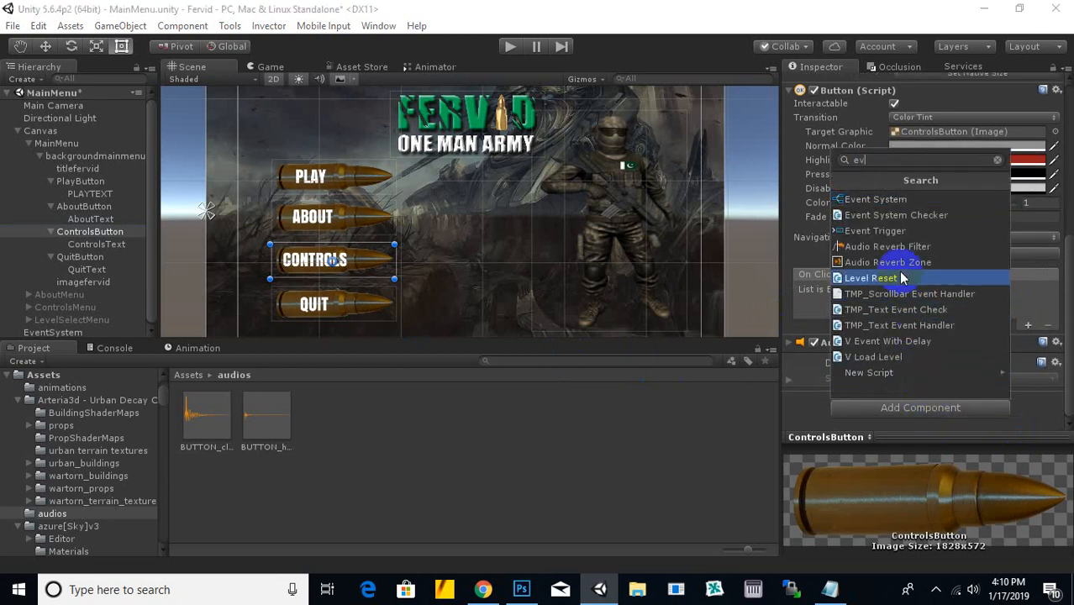
click(884, 235)
scroll(866, 324, down, 2)
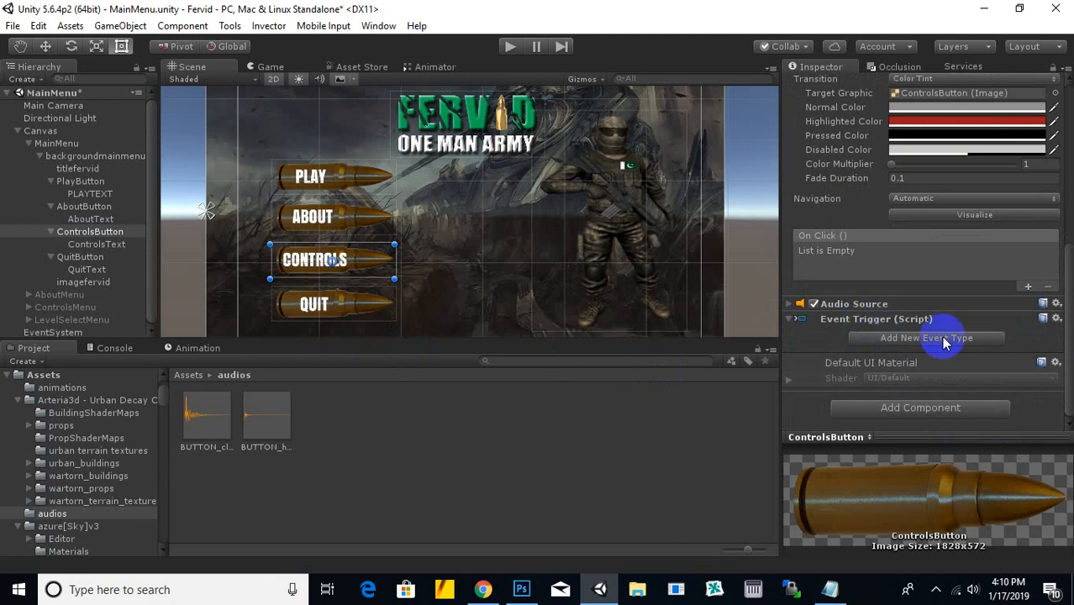
click(974, 339)
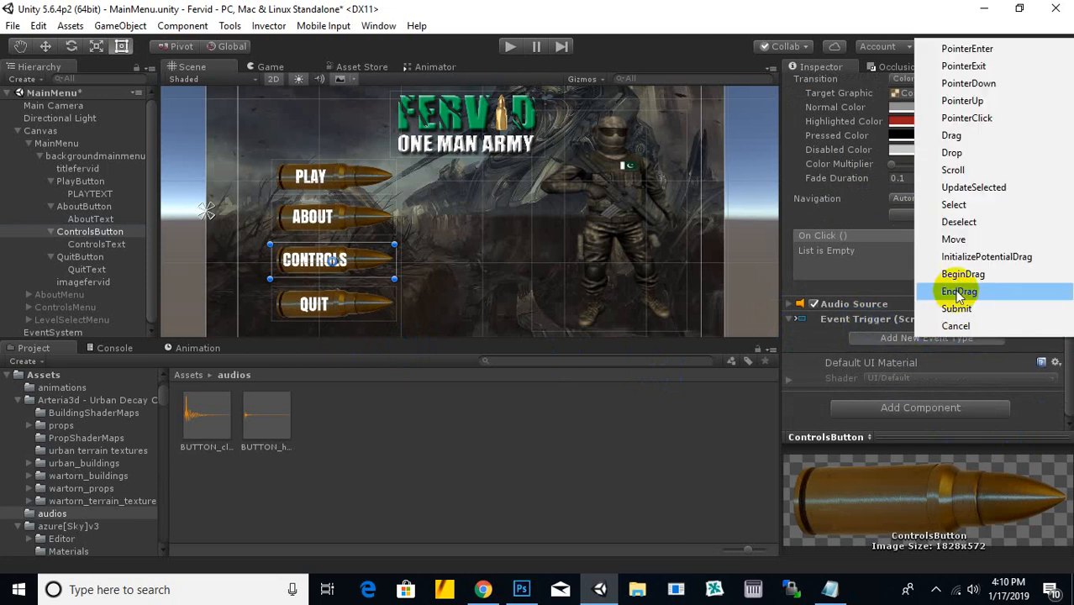
click(966, 49)
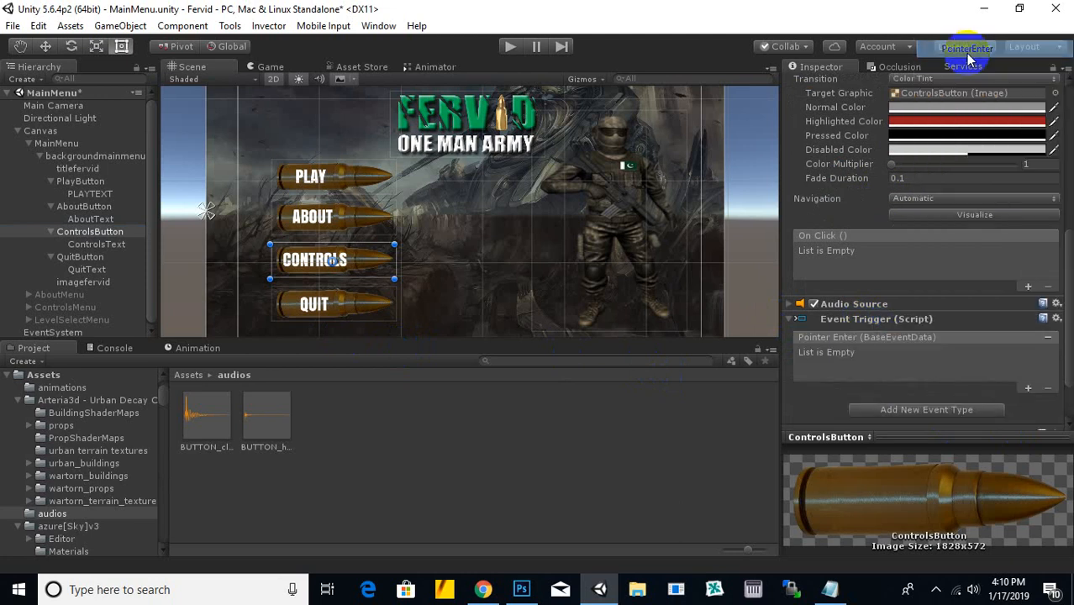
Step: Add a listener to ControlsButton's Pointer Enter event with MainMenu as object and ButtonsSound.HoverSound as function
click(1028, 389)
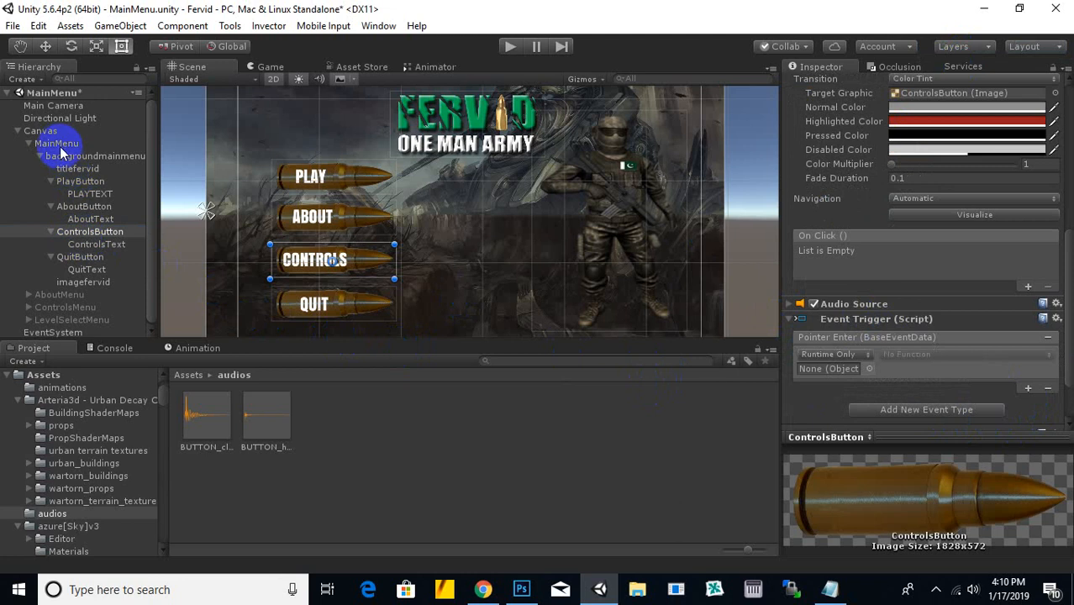
drag(58, 149, 830, 370)
click(939, 361)
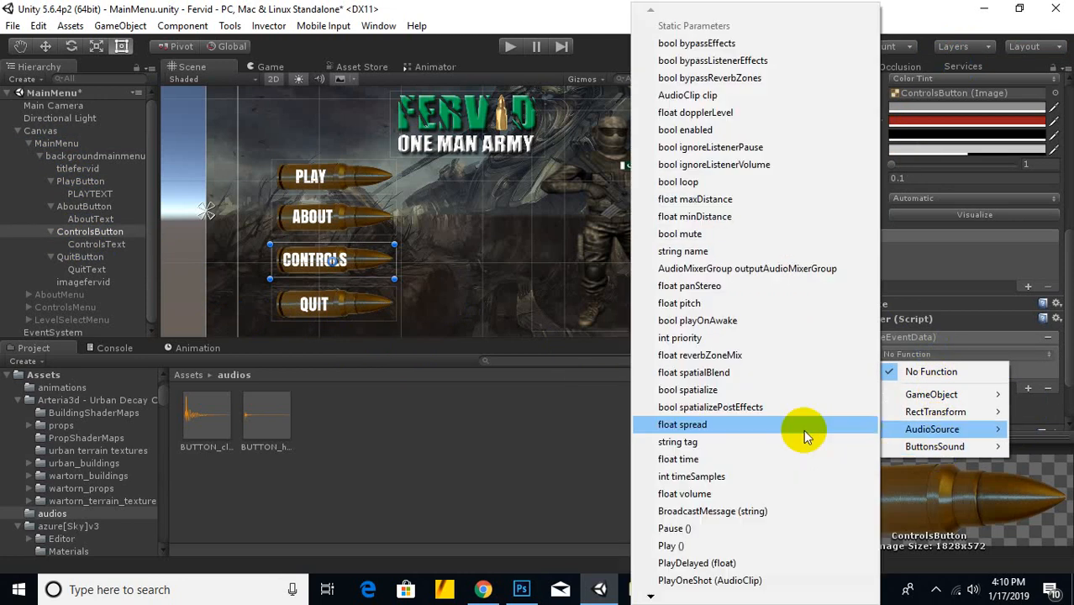
mouse_move(916, 446)
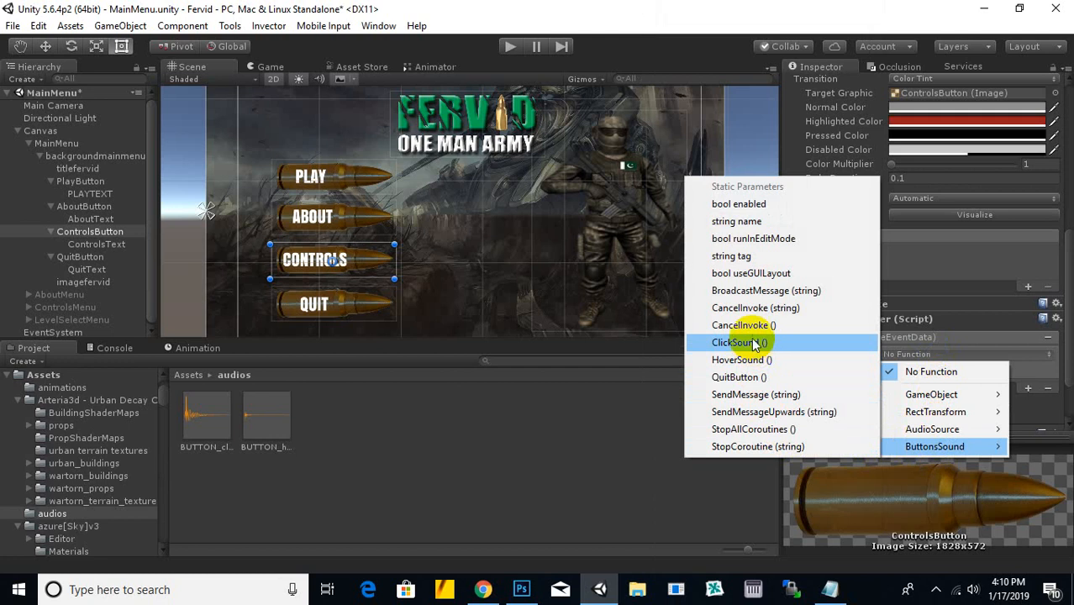
click(739, 360)
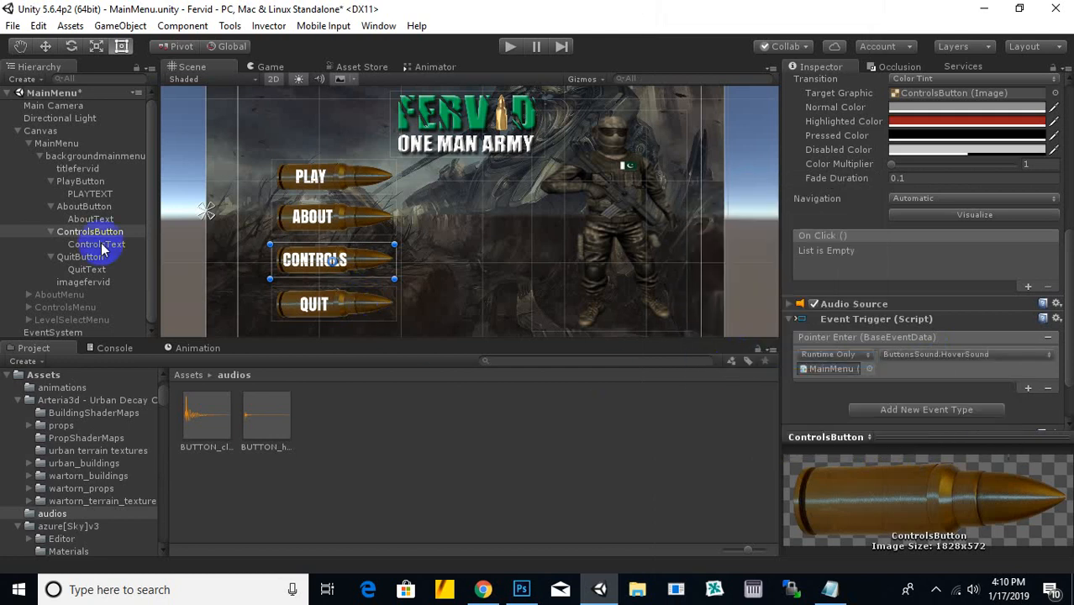
Step: Add a PointerClick event to ControlsButton's Event Trigger and set its function to ButtonsSound.ClickSound
click(959, 411)
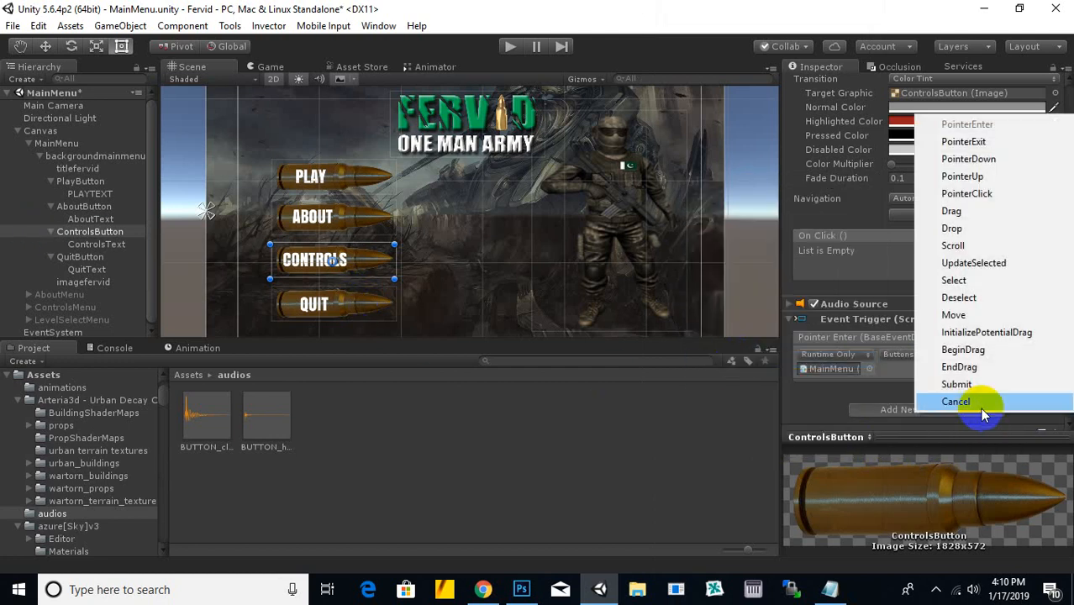
click(981, 201)
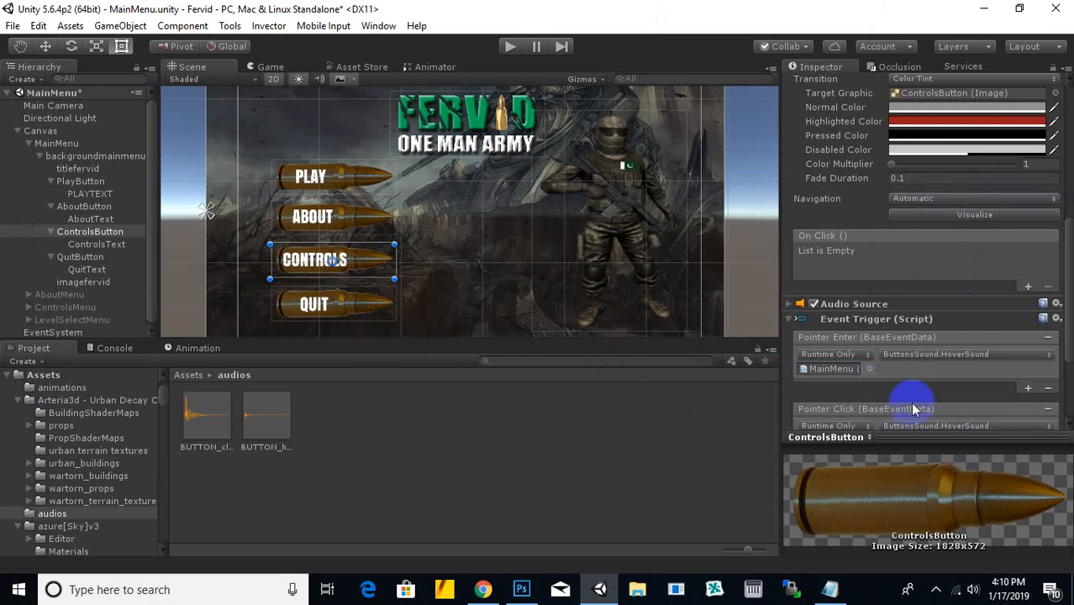
scroll(910, 402, down, 3)
click(975, 286)
mouse_move(964, 376)
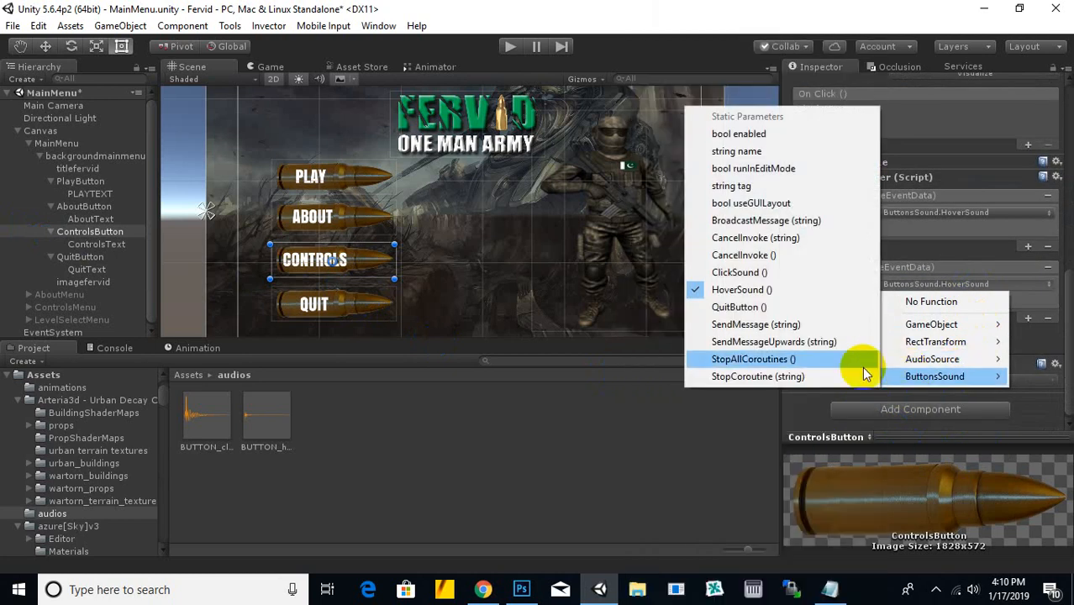
click(766, 273)
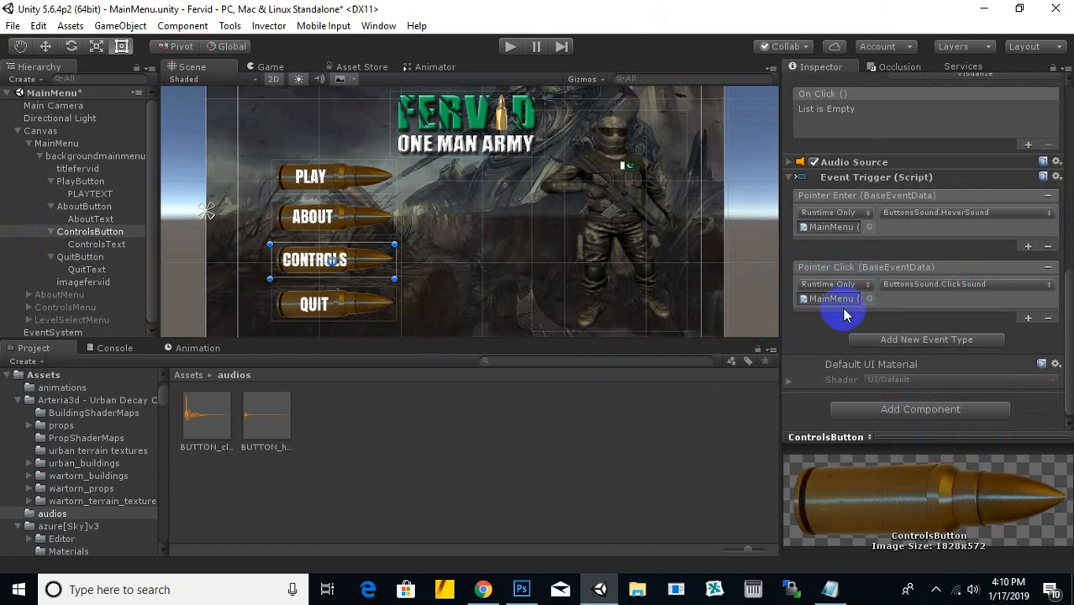
Step: Add an Audio Source component to the QuitButton object
click(81, 257)
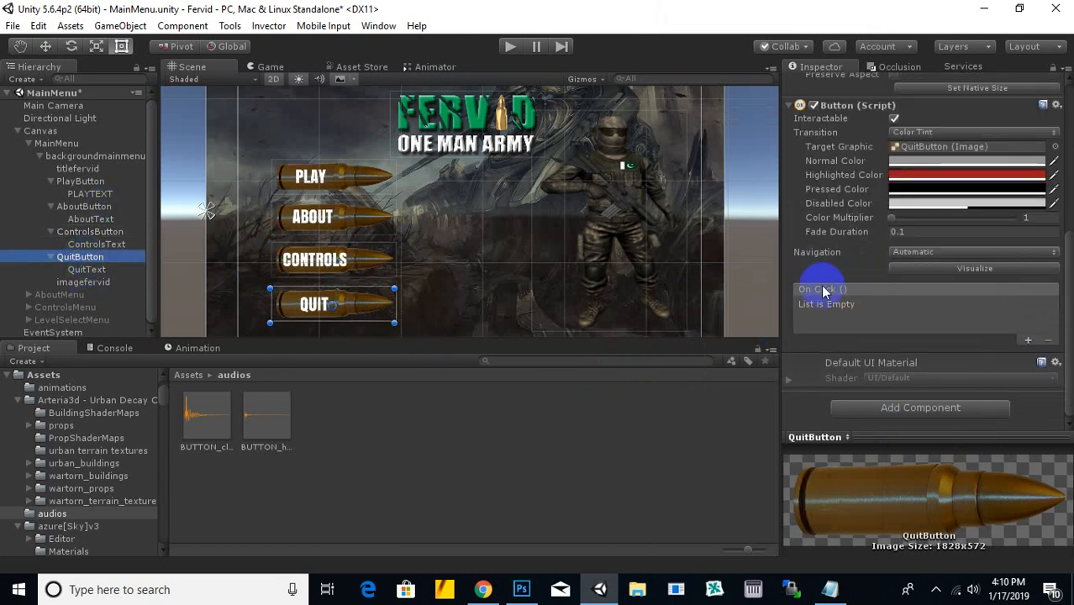
click(939, 407)
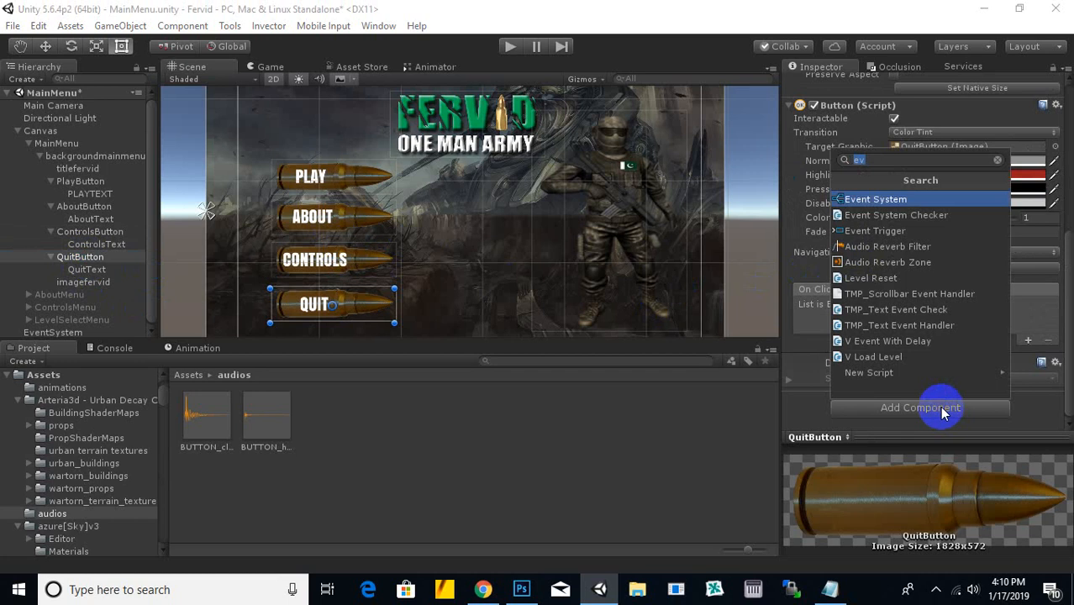
text(aud)
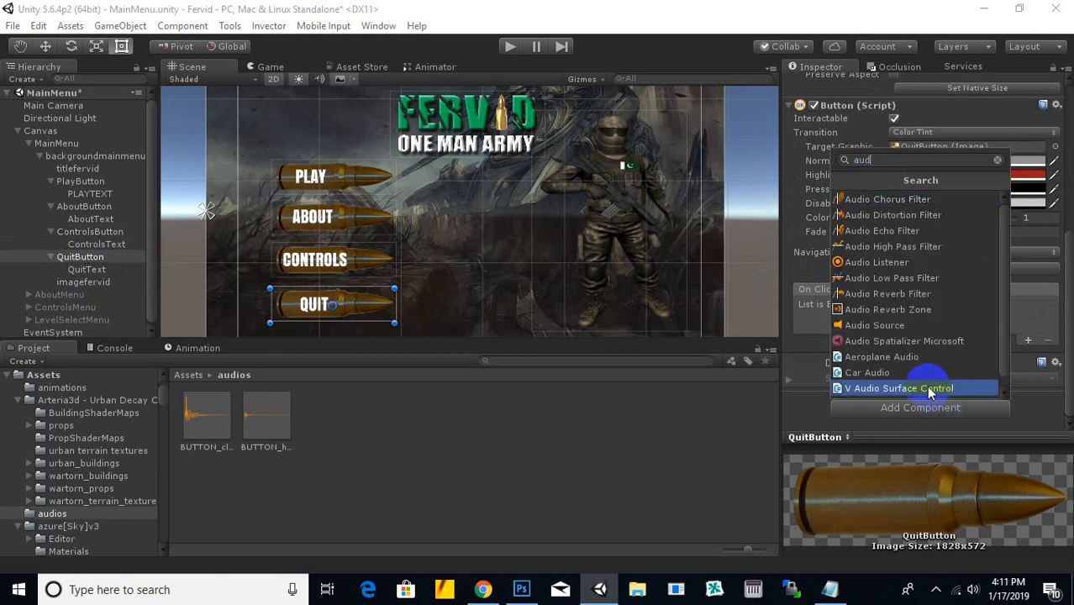
click(923, 326)
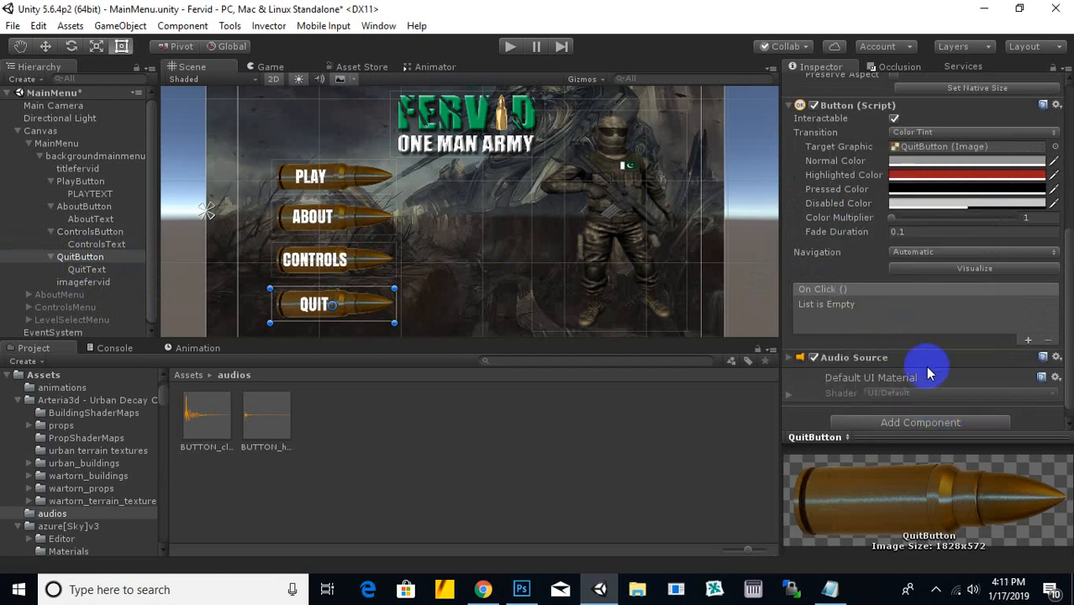
Step: Add an Event Trigger component with a PointerEnter event to QuitButton
click(935, 410)
text(ev)
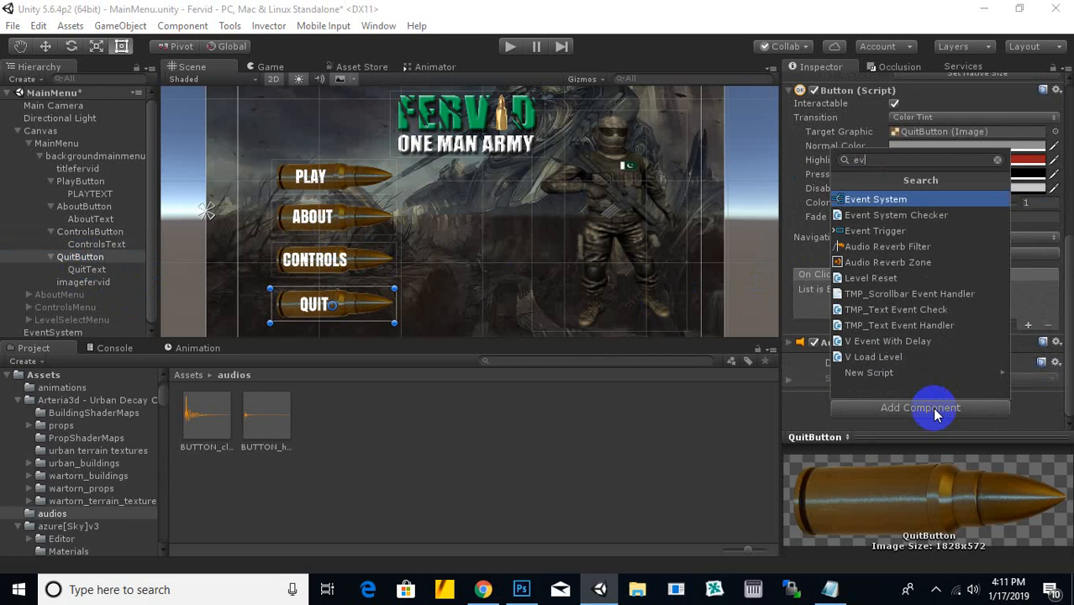
click(883, 230)
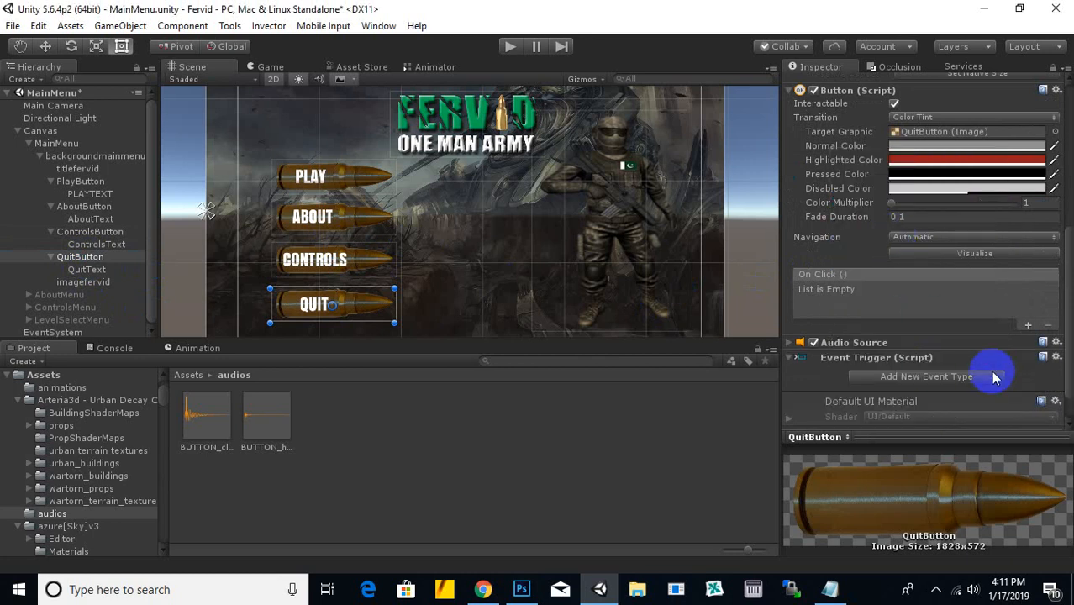
scroll(975, 326, down, 2)
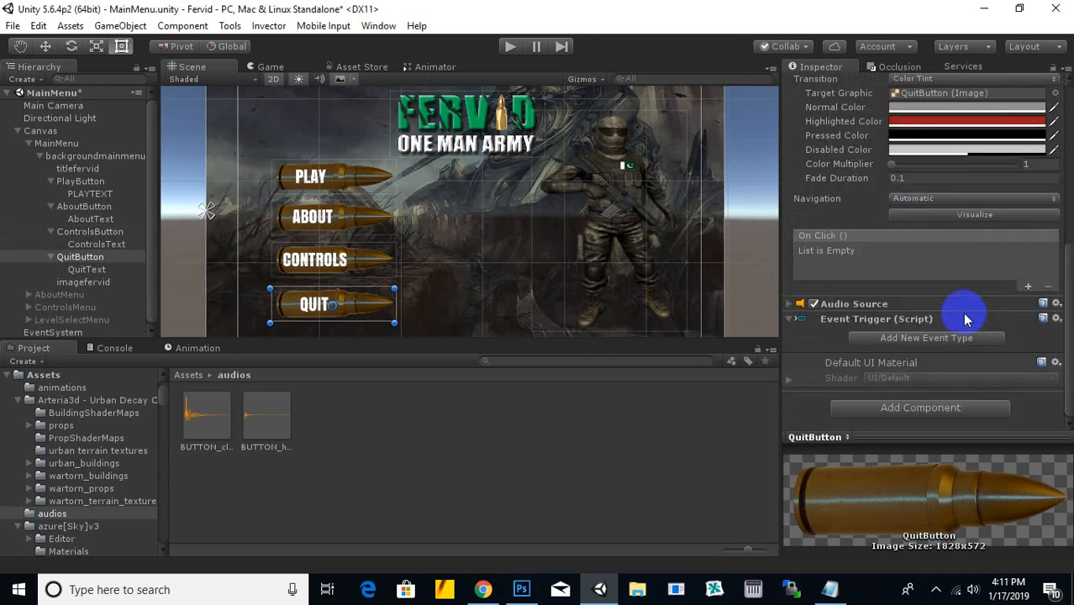
click(936, 344)
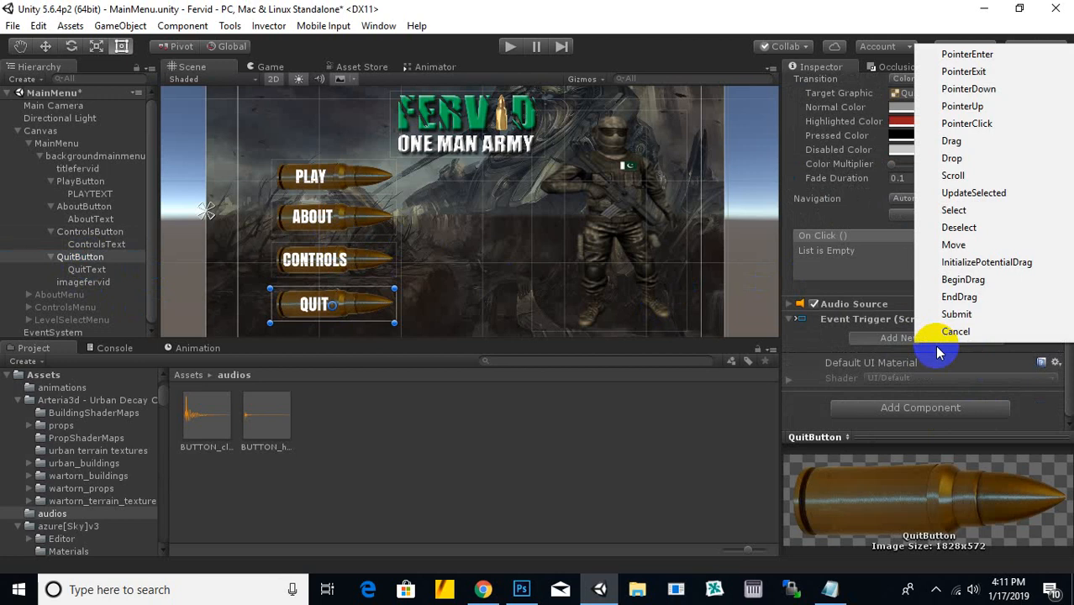
click(967, 54)
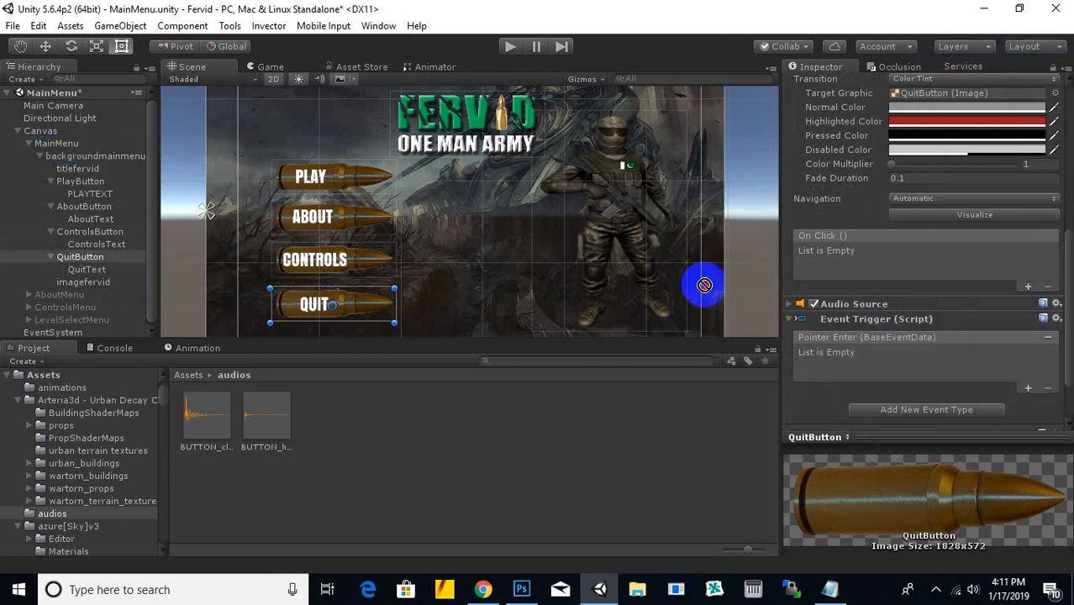
Step: Try to assign MainMenu to QuitButton's Pointer Enter event, and reselect QuitButton
drag(798, 307, 71, 144)
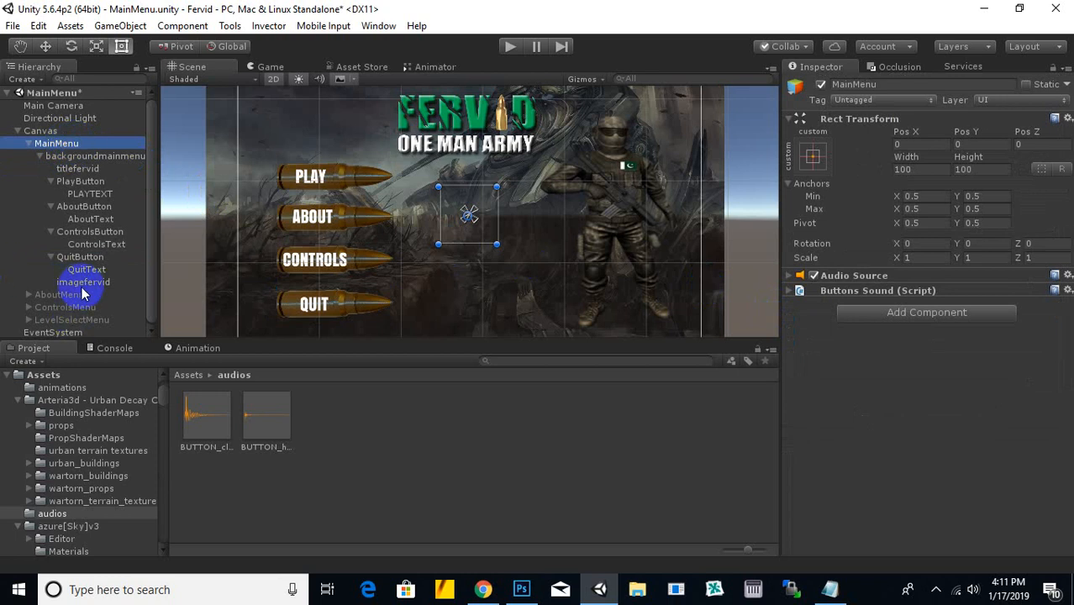
click(81, 257)
scroll(945, 393, down, 4)
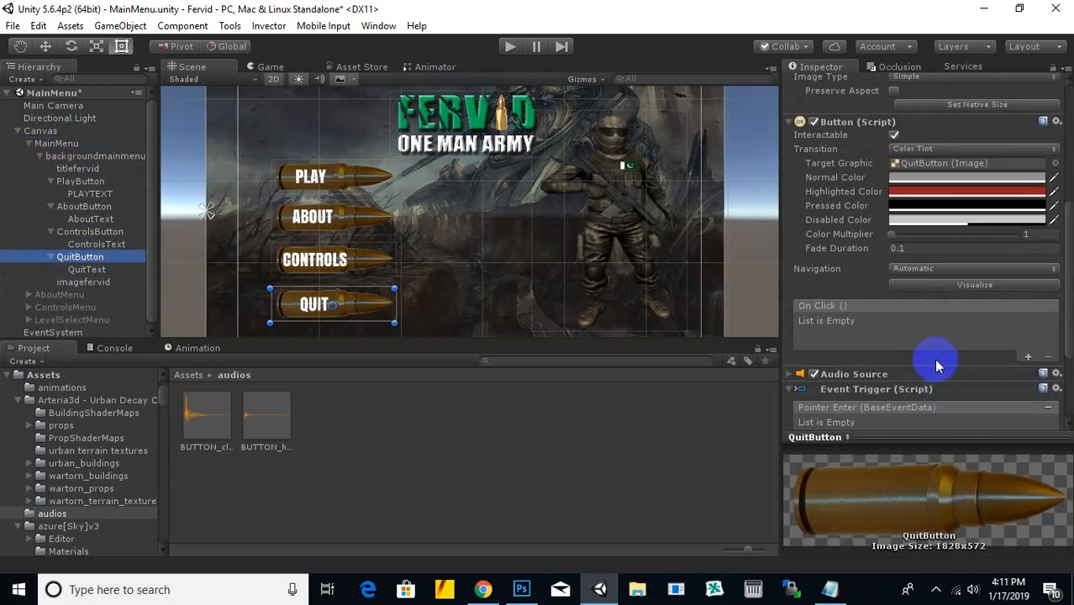
scroll(924, 378, down, 3)
scroll(891, 303, down, 1)
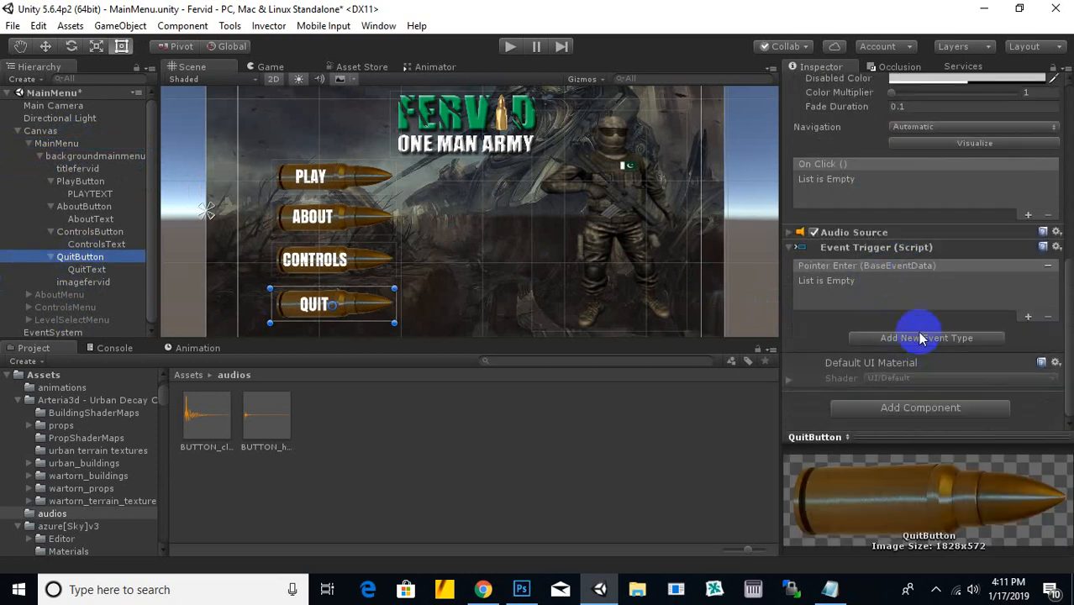
Step: Add a listener to QuitButton's Pointer Enter event, assign MainMenu as its object, and set its function to ButtonsSound.HoverSound
click(920, 338)
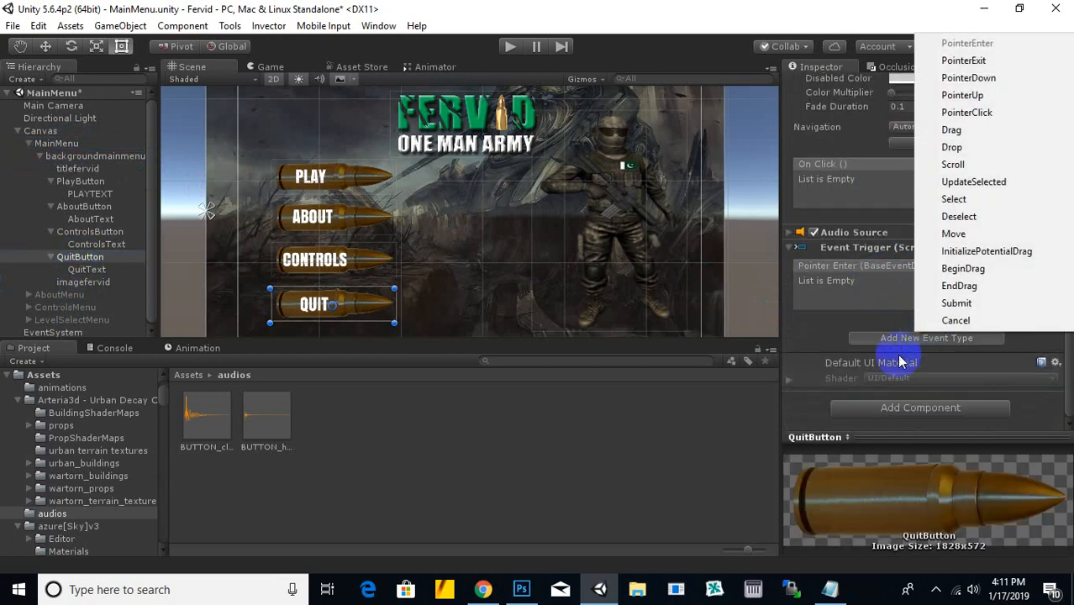
click(863, 300)
click(1027, 318)
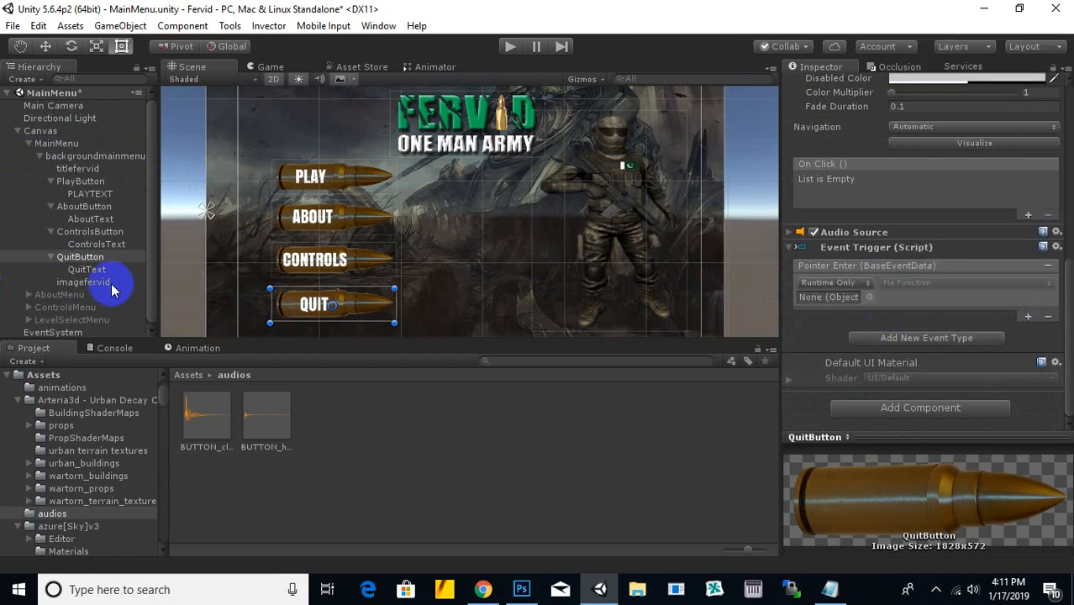
click(72, 144)
drag(71, 143, 833, 307)
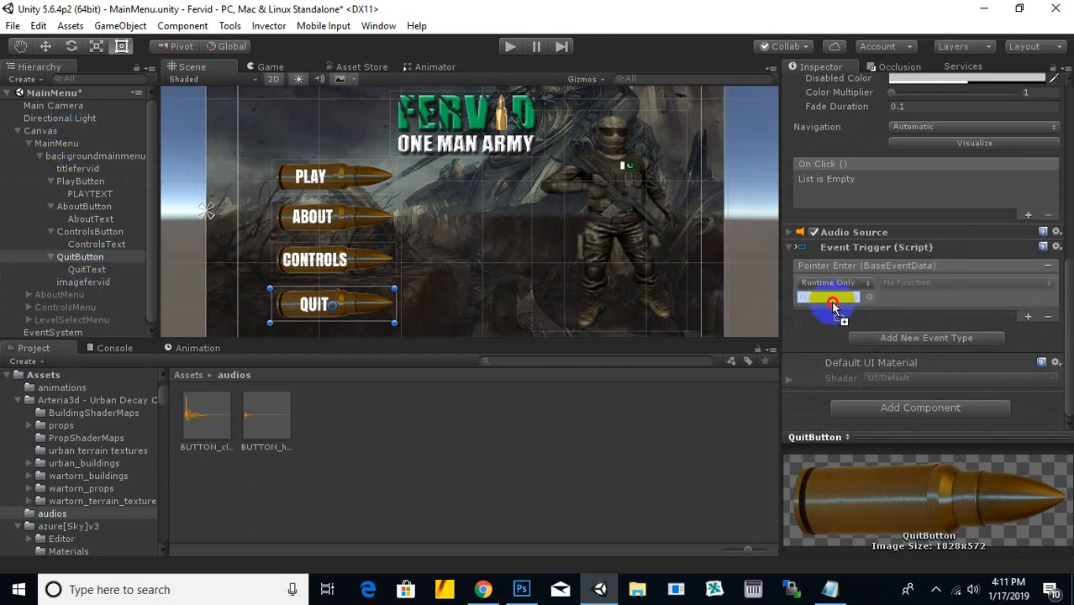
click(943, 287)
mouse_move(950, 374)
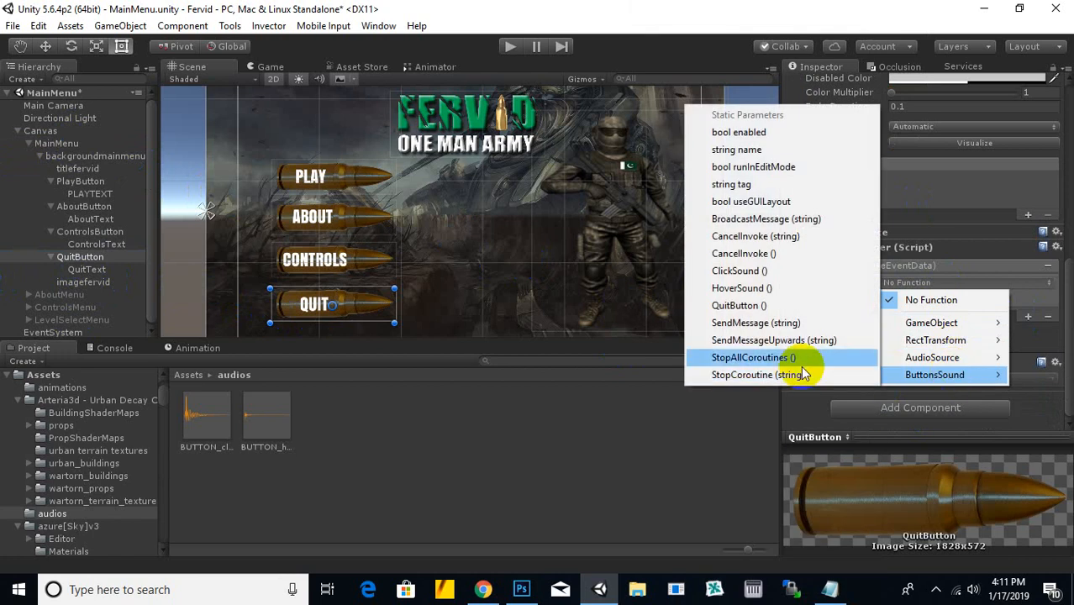
click(737, 287)
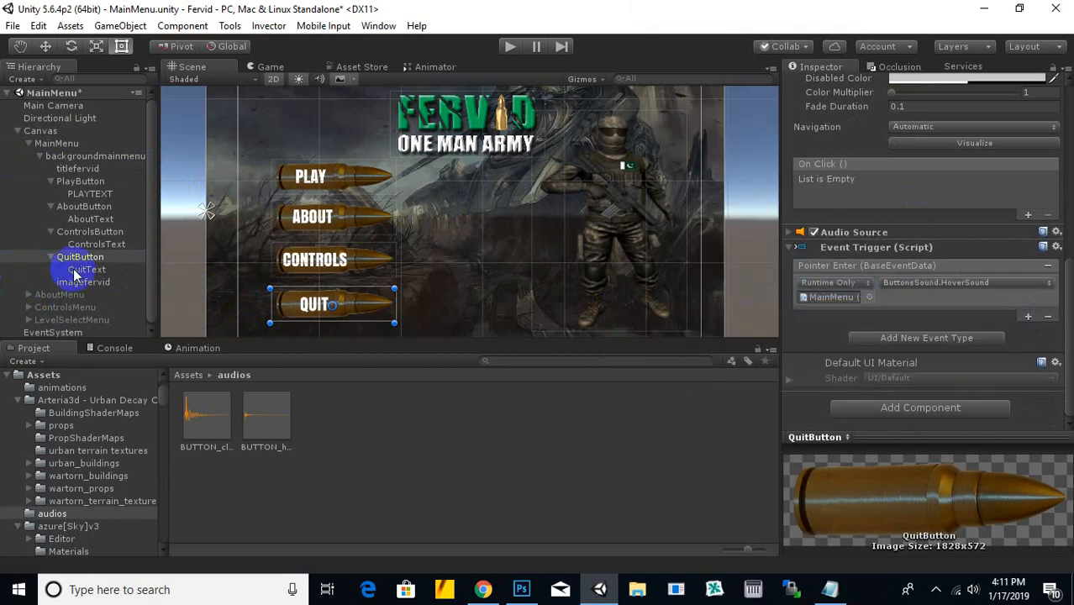
Step: Add a PointerClick event to QuitButton's Event Trigger and set its function to ButtonsSound.ClickSound
click(929, 339)
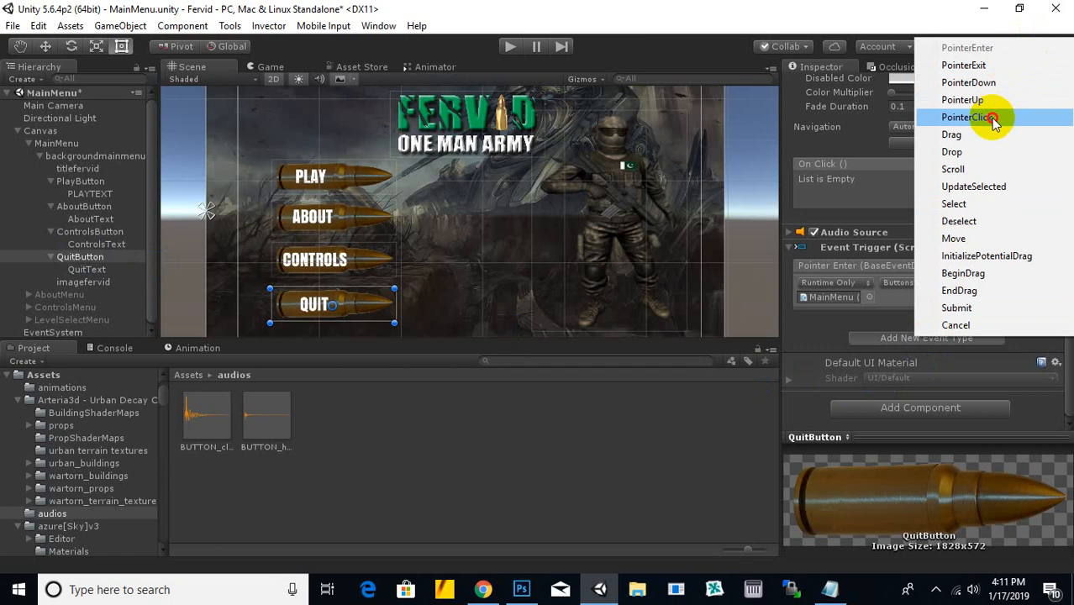
click(968, 117)
click(924, 357)
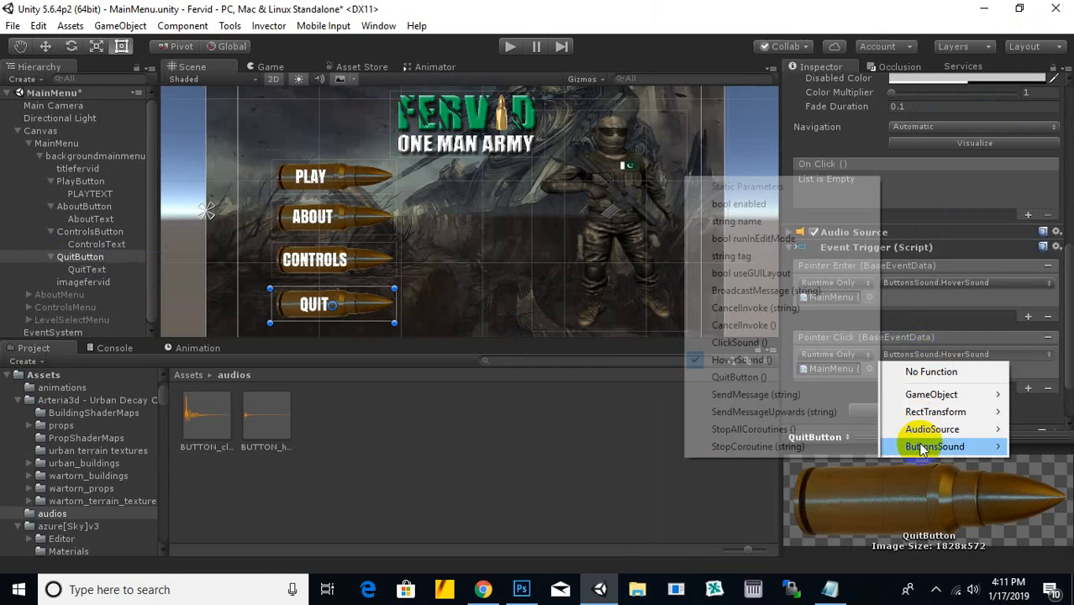
mouse_move(924, 445)
click(744, 343)
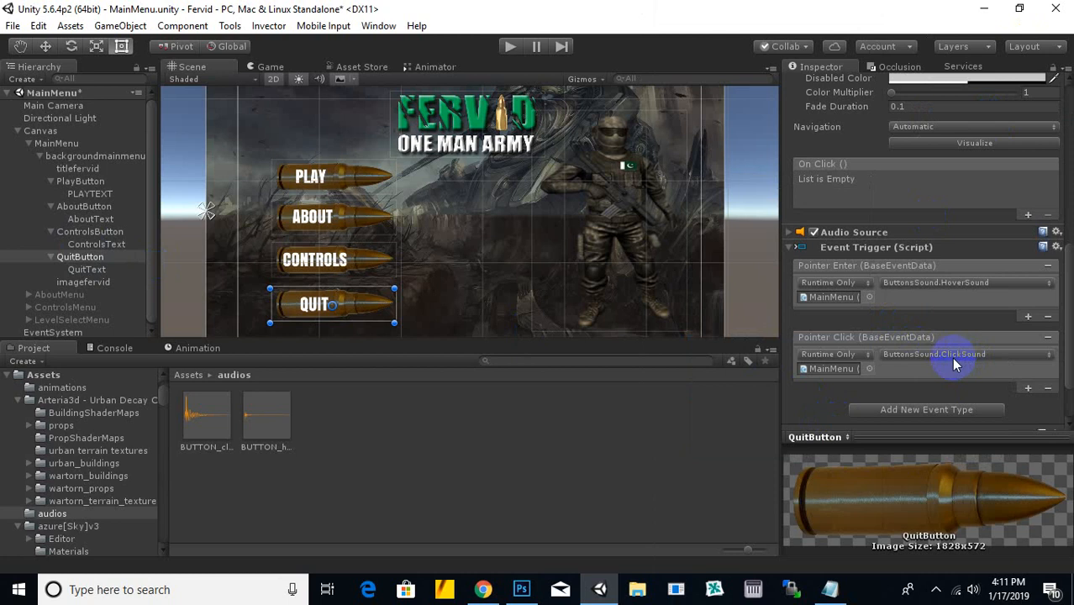
Step: Run the scene in play mode, test the Play, About, Controls and Quit buttons, and stop playing
scroll(521, 277, down, 2)
middle_drag(521, 274, 506, 273)
click(510, 49)
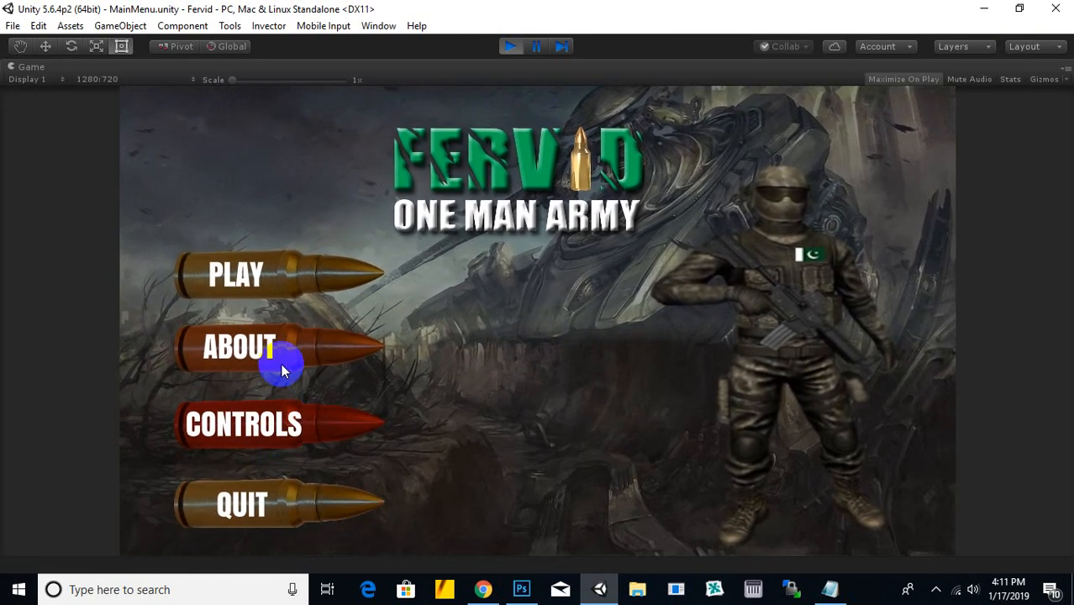
click(276, 303)
click(289, 368)
click(300, 445)
click(347, 508)
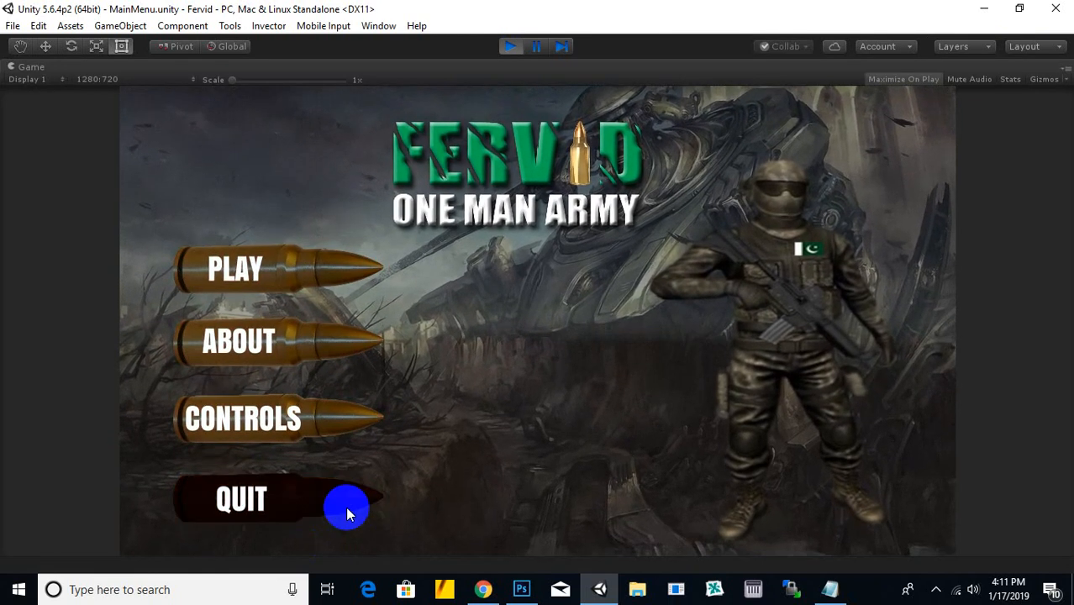
click(355, 283)
click(307, 343)
click(313, 414)
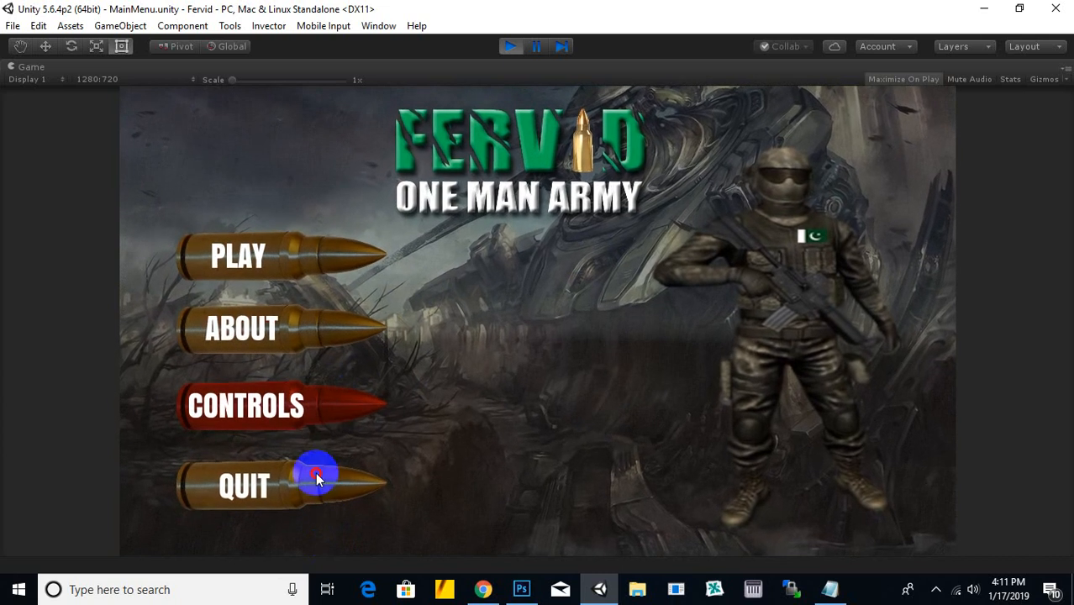
click(517, 47)
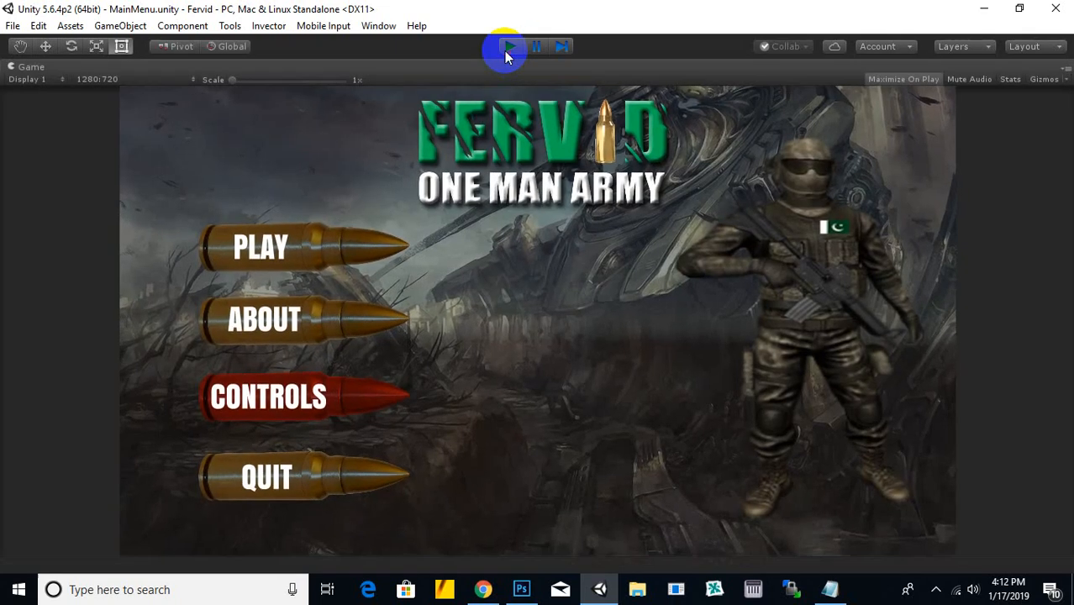
click(509, 47)
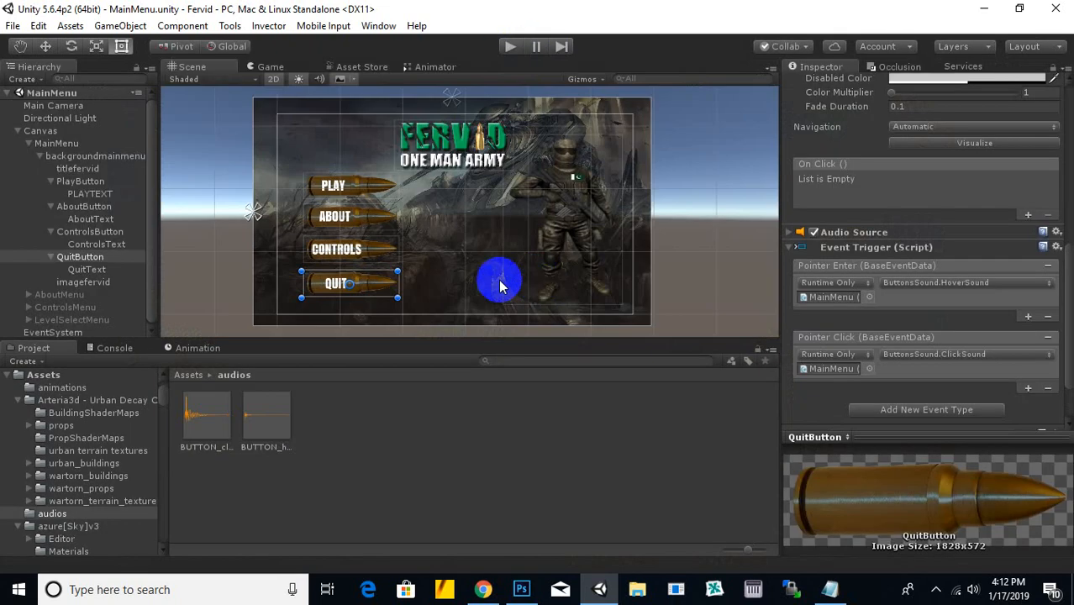
Step: Select PlayButton, collapse its children in the Hierarchy, and examine its Event Trigger and On Click settings
scroll(426, 220, down, 1)
middle_drag(656, 264, 719, 241)
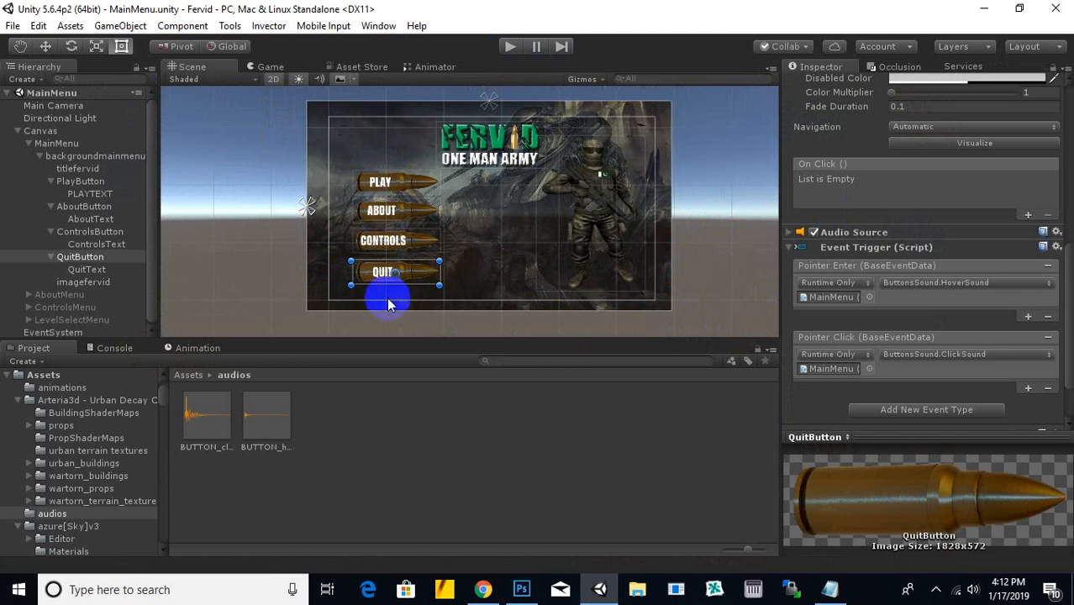
scroll(256, 236, down, 2)
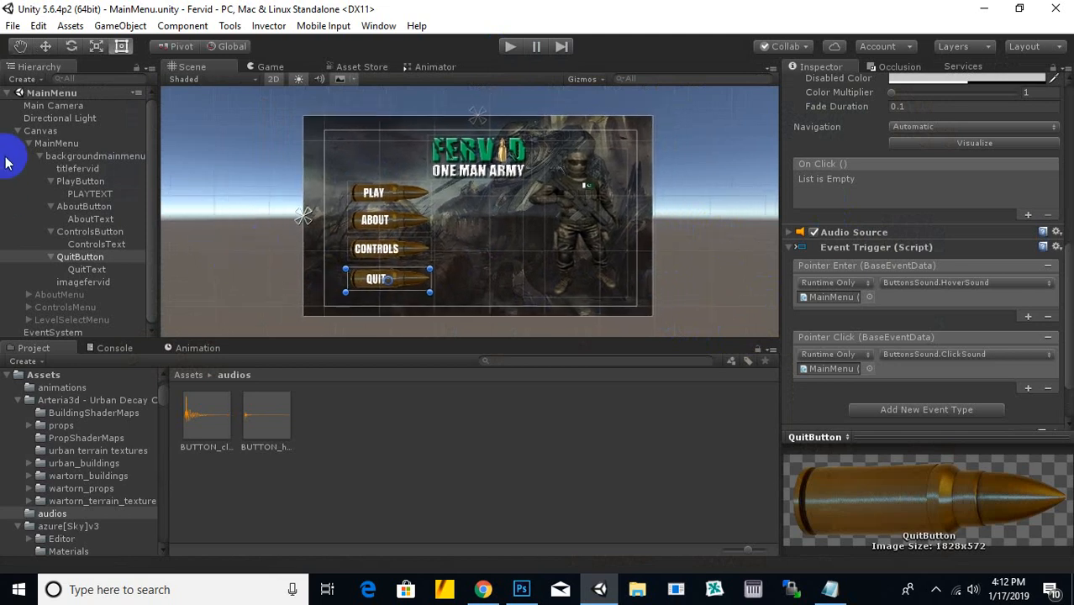
click(81, 182)
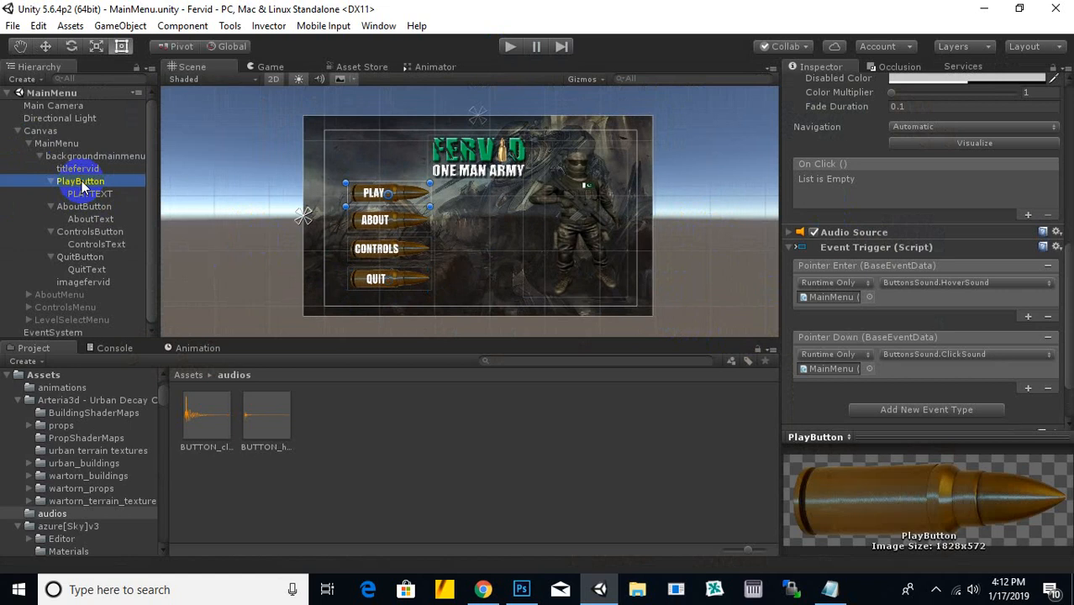
click(51, 182)
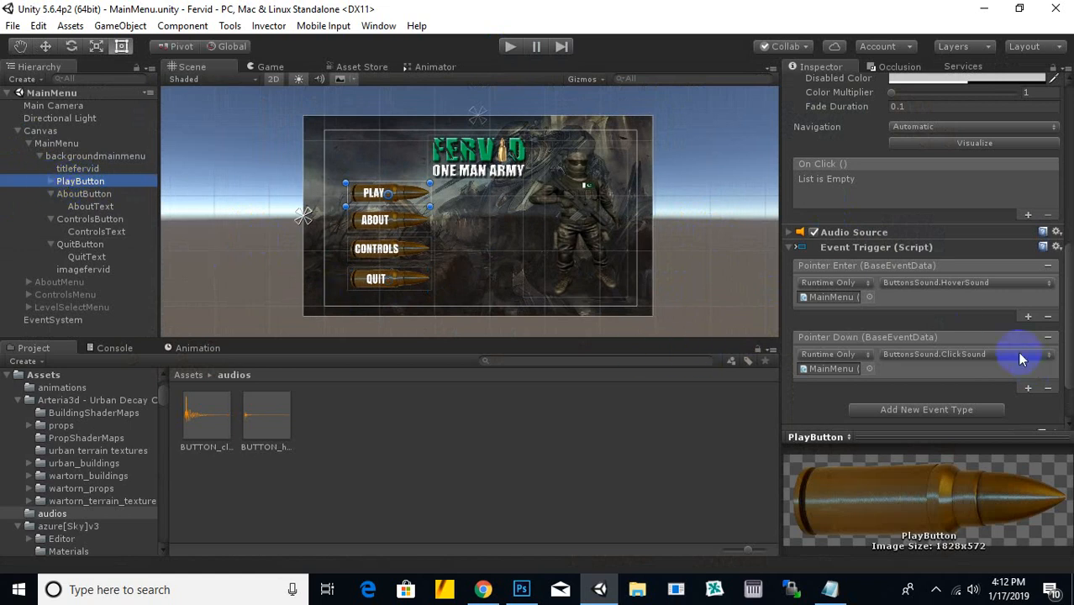
scroll(1007, 349, down, 2)
scroll(995, 360, up, 2)
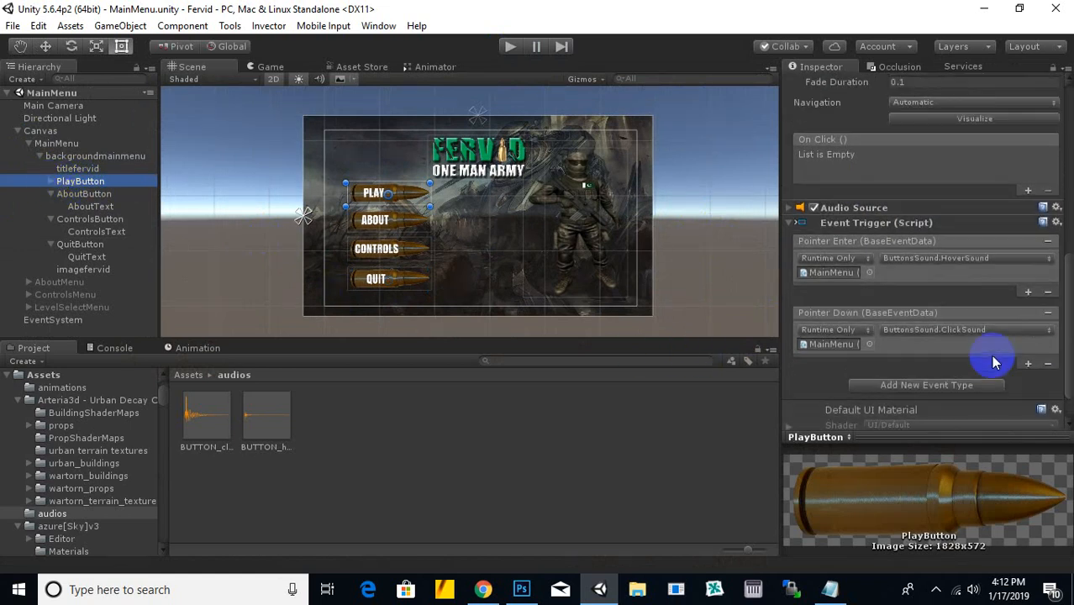
scroll(995, 359, down, 2)
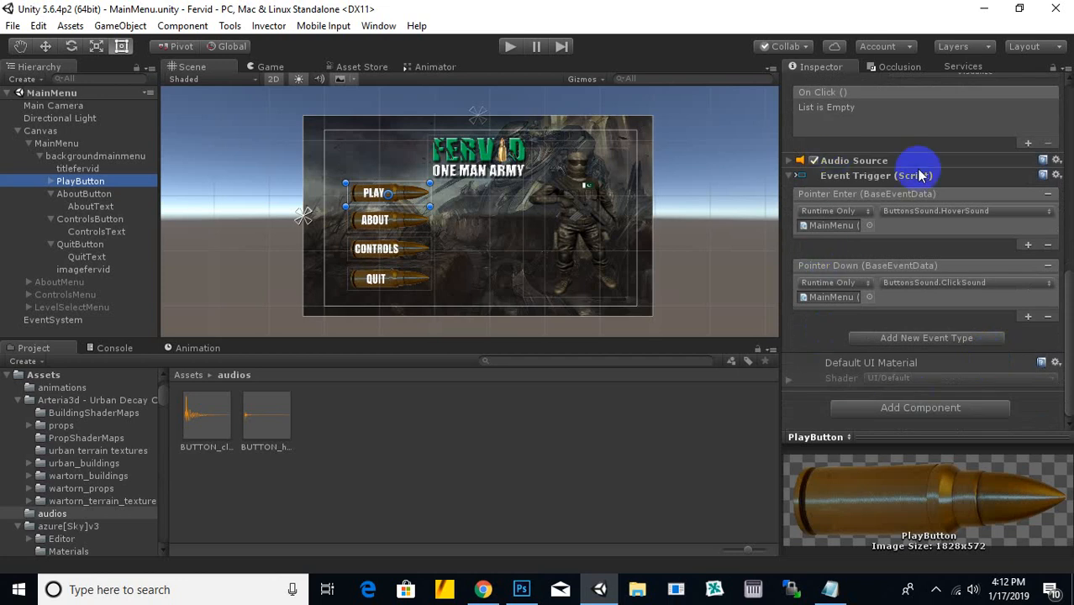
scroll(944, 320, up, 4)
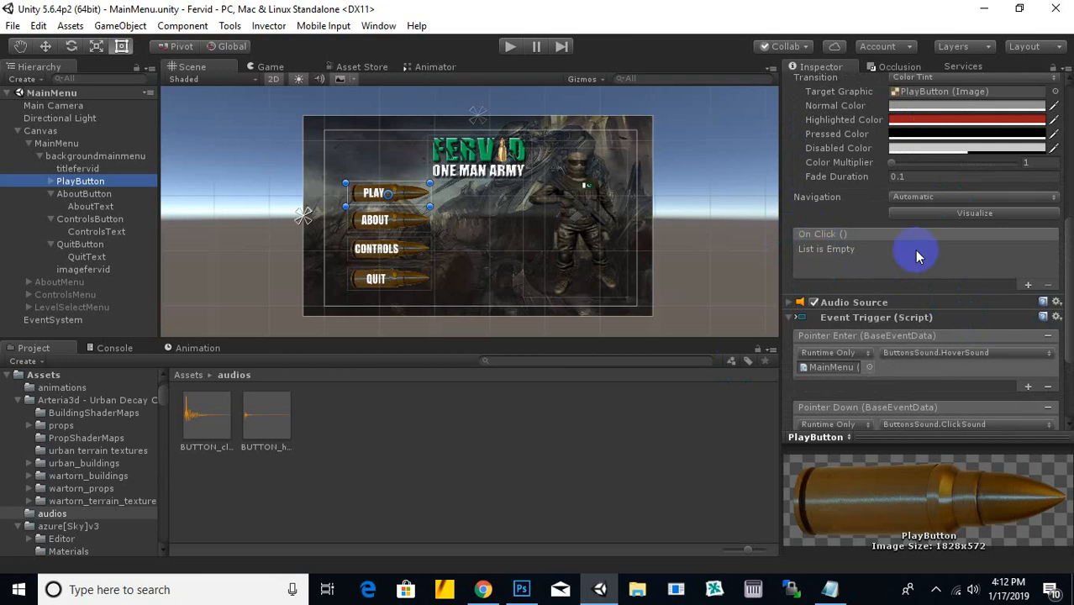
Step: Add an On Click entry to PlayButton that calls GameObject.SetActive on MainMenu with the value unchecked
click(1027, 284)
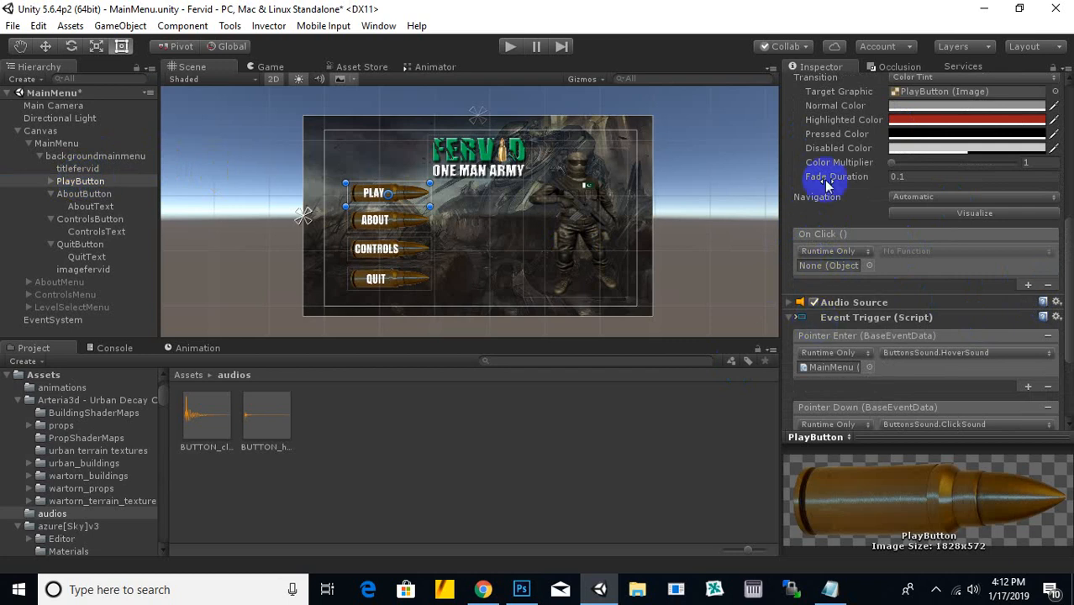
drag(54, 143, 761, 226)
drag(817, 267, 817, 267)
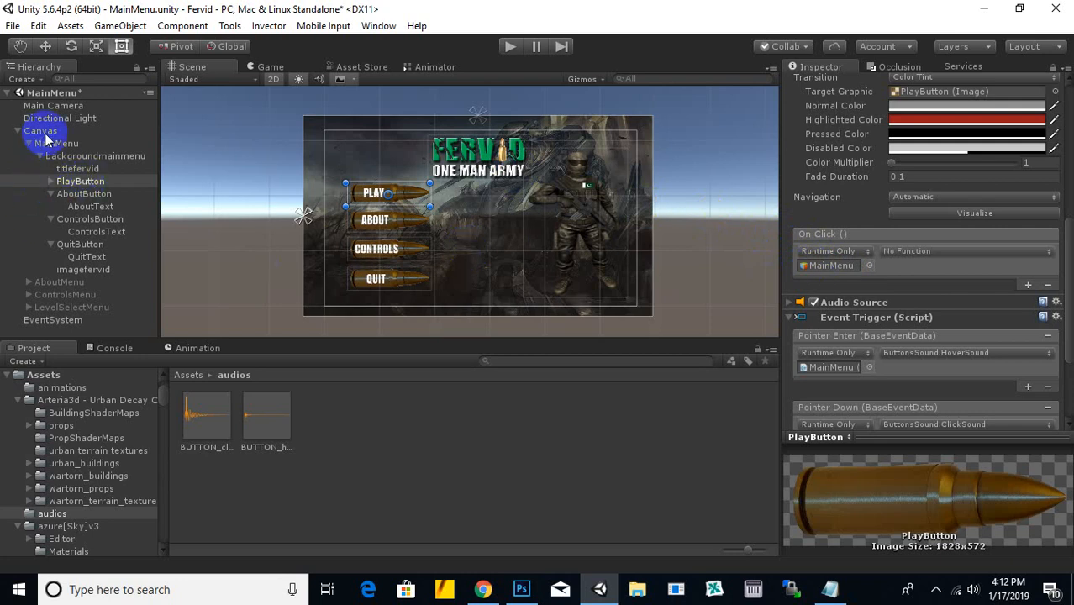
click(963, 251)
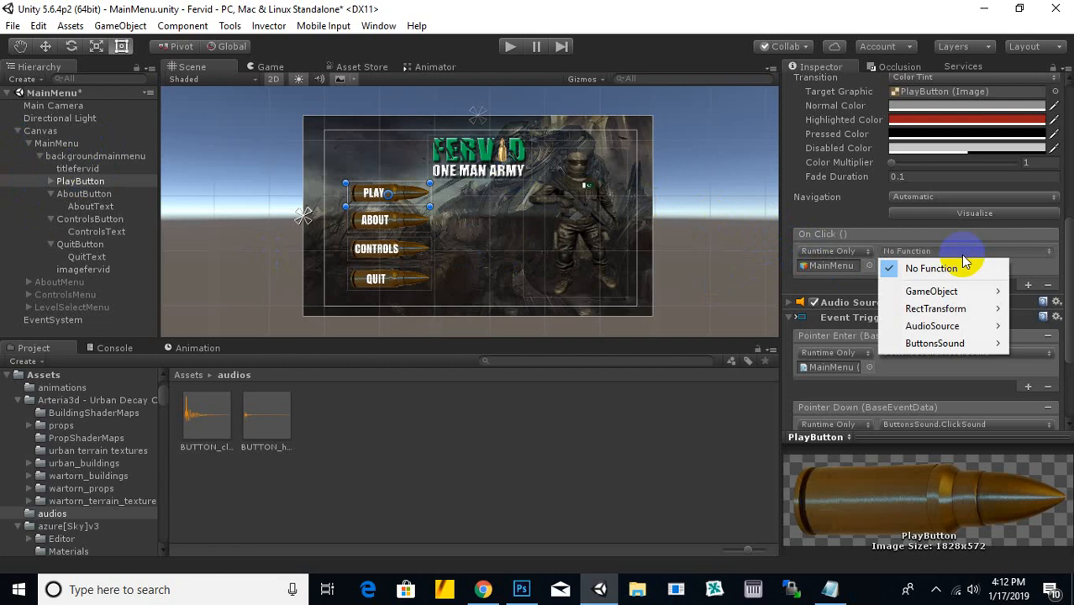
mouse_move(957, 296)
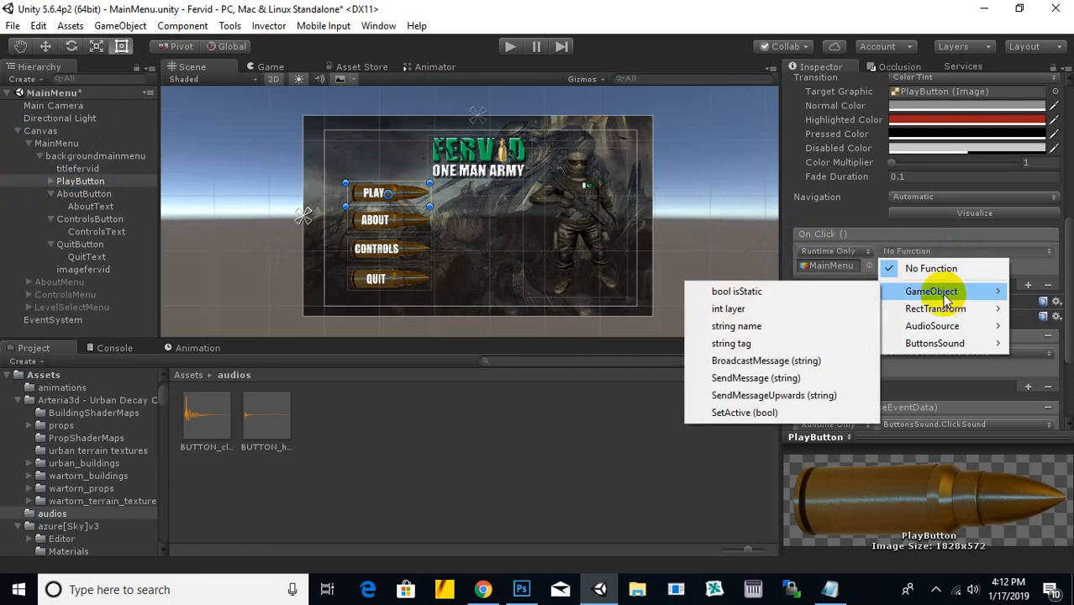
click(754, 414)
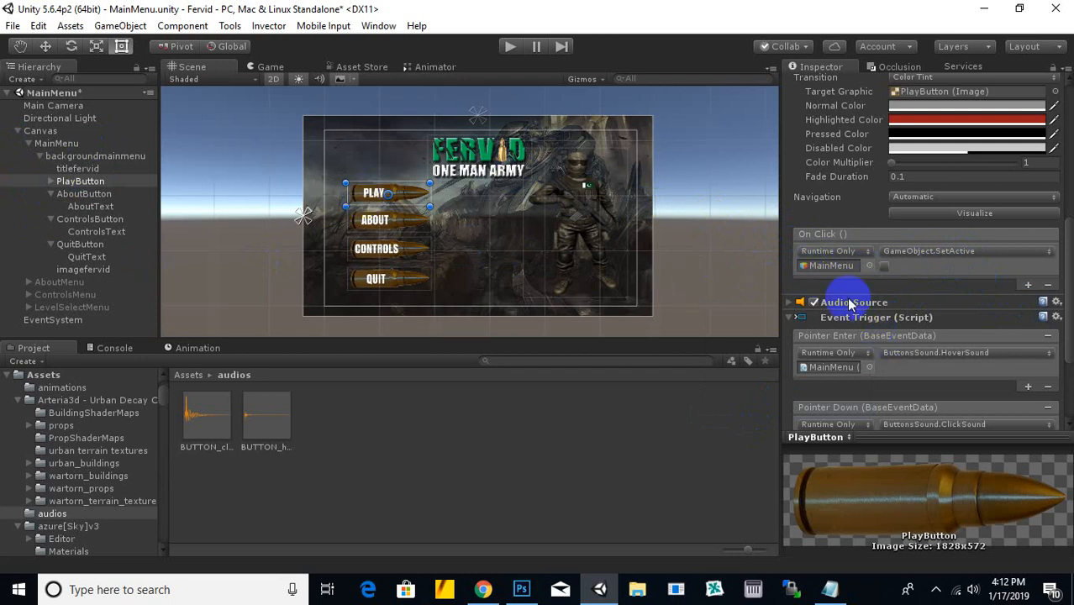
click(887, 267)
click(886, 267)
Step: Add a second On Click entry to PlayButton calling GameObject.SetActive on LevelSelectMenu with the value checked, and save the scene
click(1027, 284)
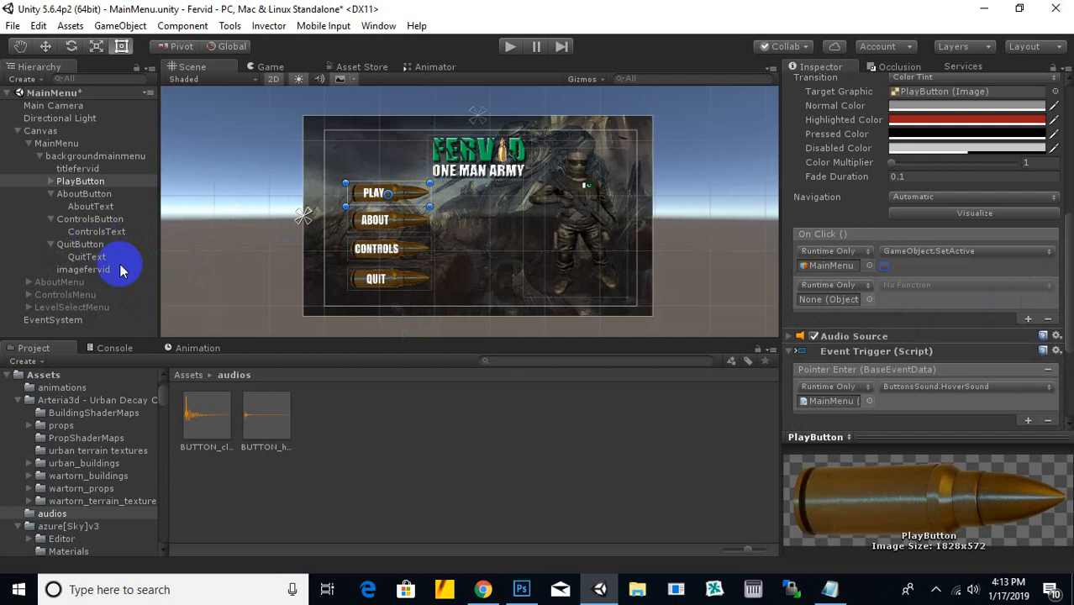
drag(65, 308, 831, 302)
click(940, 286)
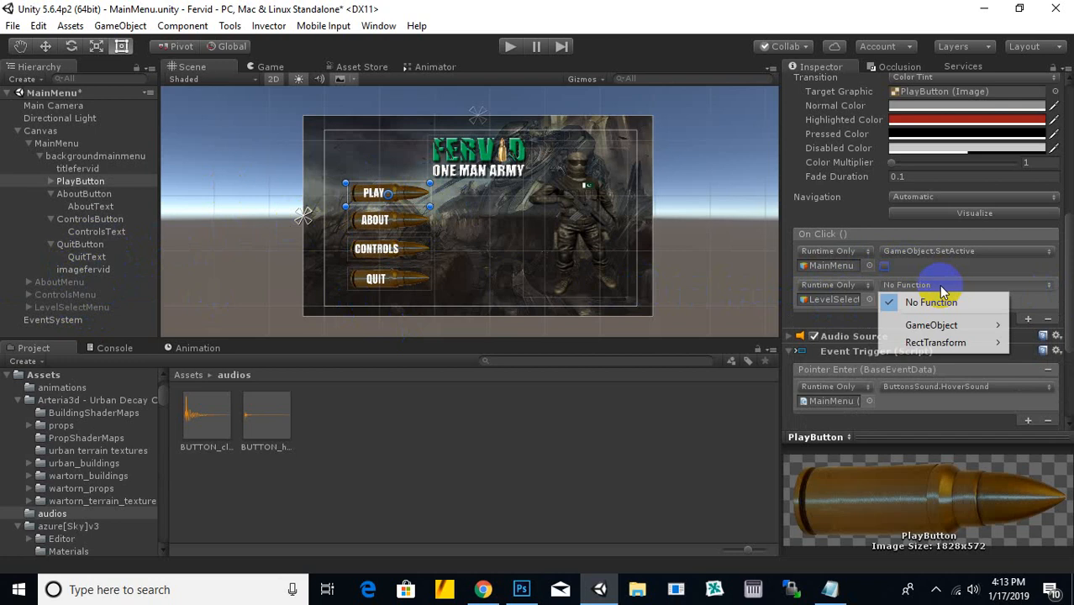
mouse_move(899, 325)
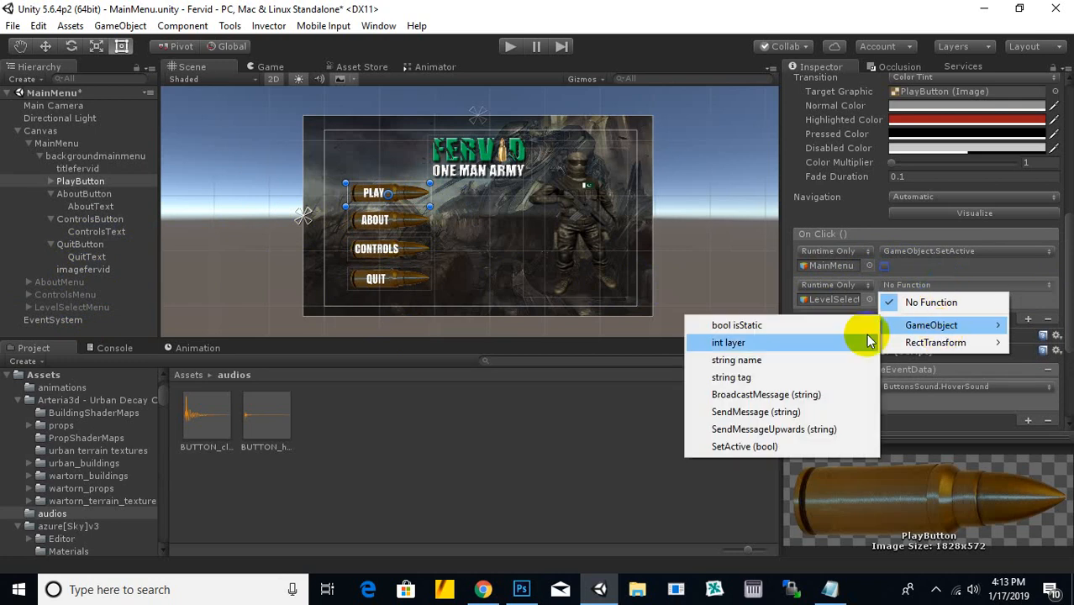
click(769, 450)
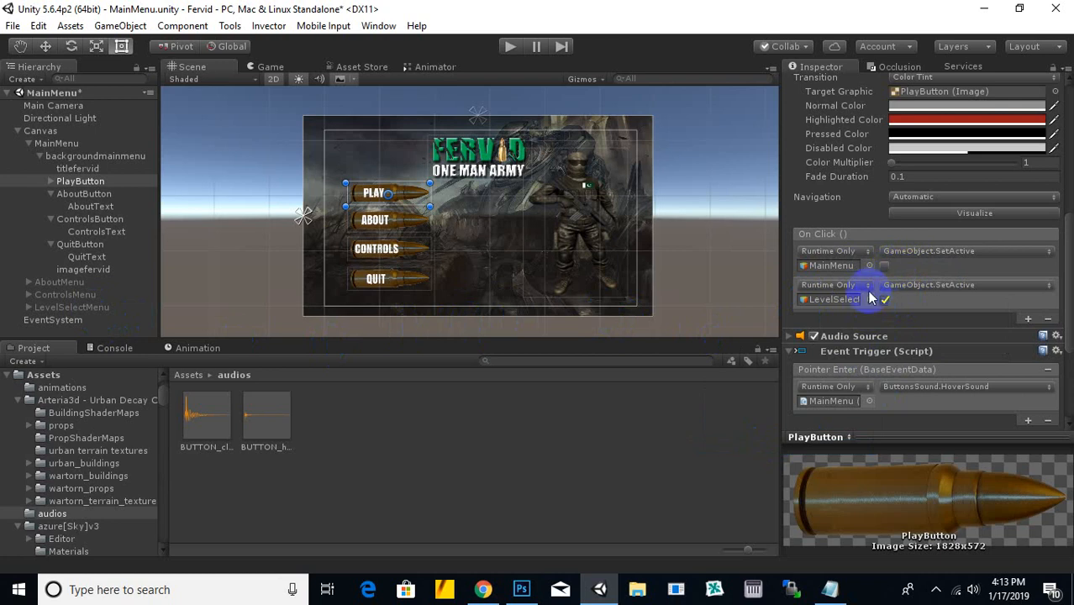
key(ctrl+s)
Step: Add an On Click entry to AboutButton that calls GameObject.SetActive on MainMenu with the value unchecked
click(74, 194)
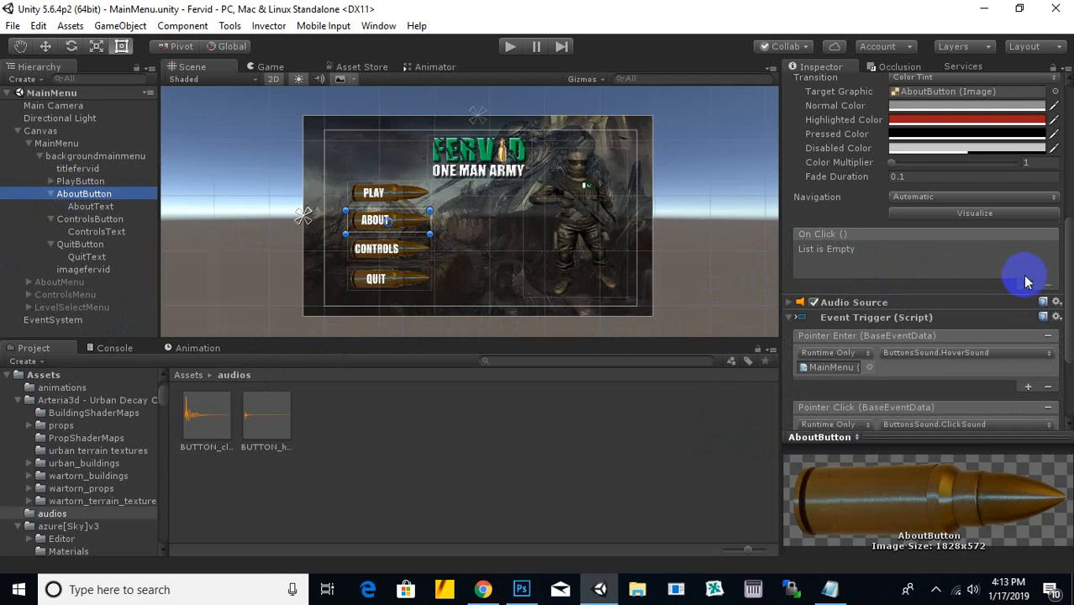
click(1027, 283)
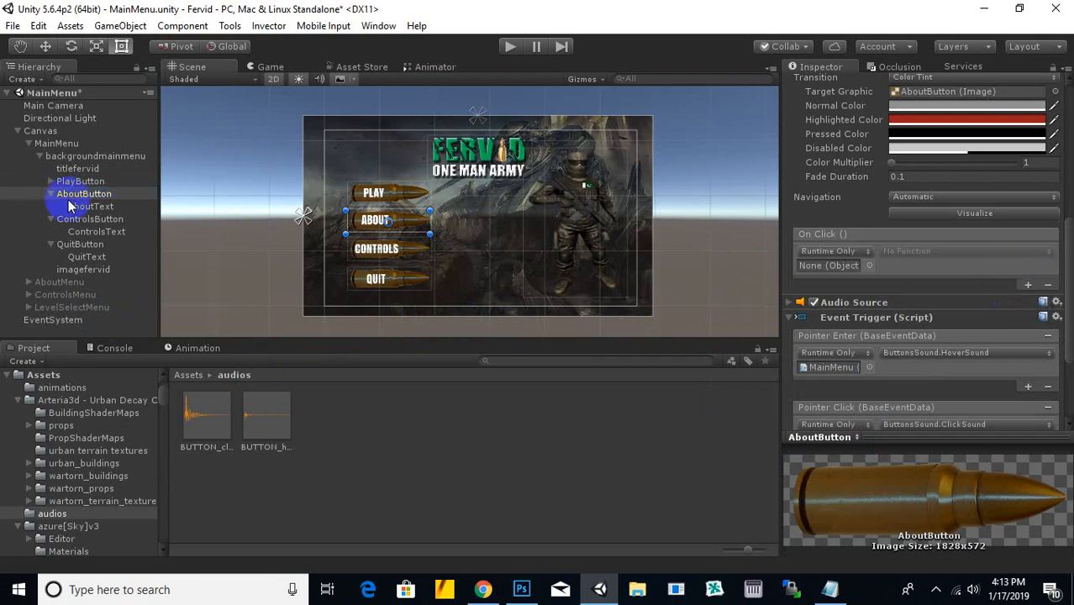
drag(54, 144, 845, 266)
click(967, 250)
mouse_move(960, 289)
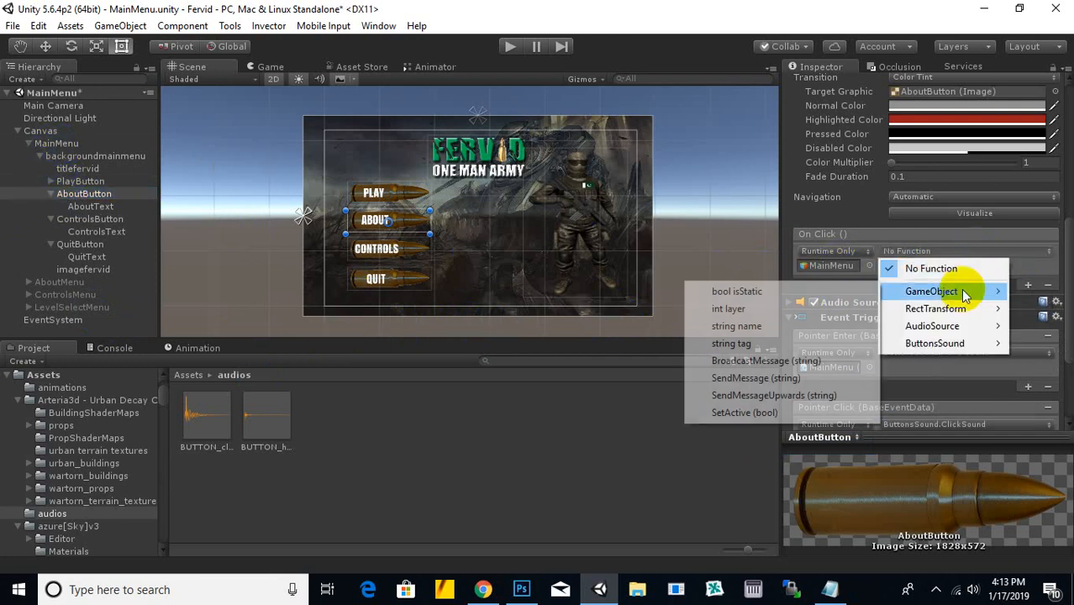
click(752, 412)
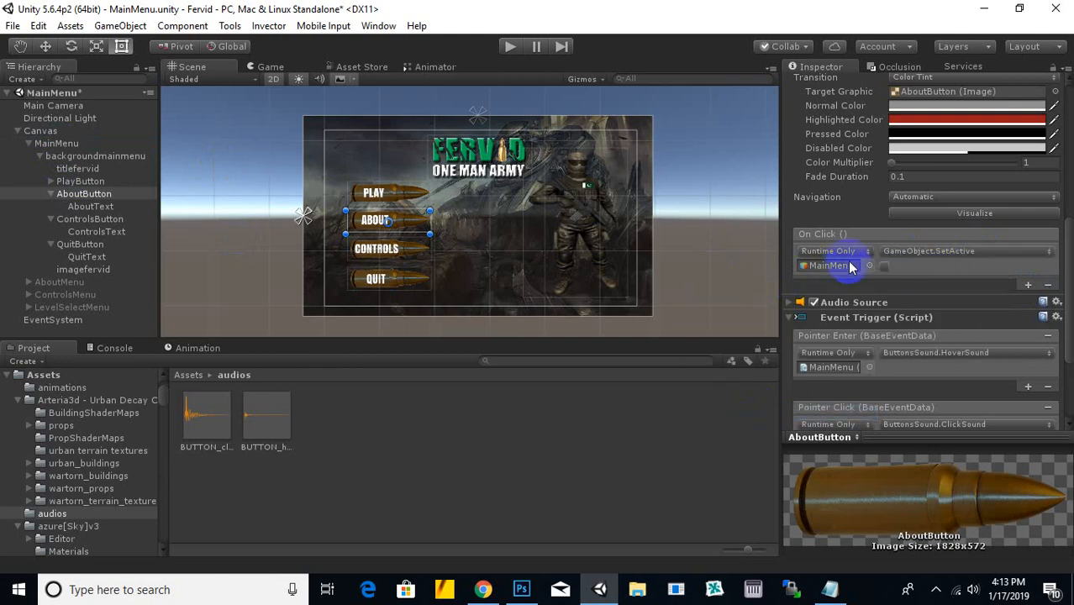
Step: Add a second On Click entry to AboutButton that calls GameObject.SetActive on AboutMenu with the value checked
click(1028, 286)
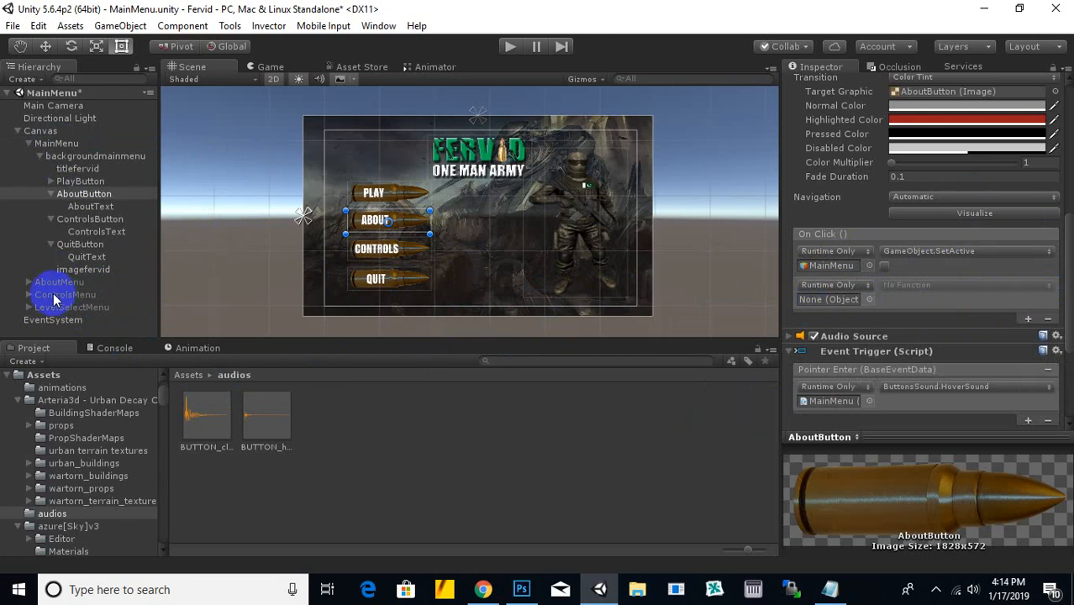
drag(54, 285, 840, 300)
click(921, 287)
mouse_move(929, 325)
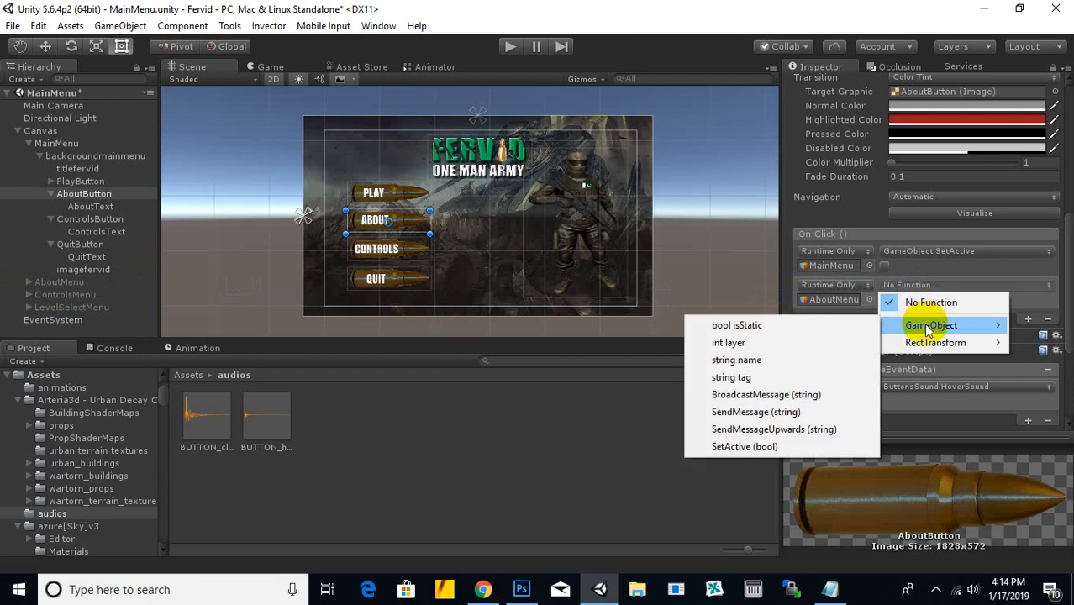
click(750, 446)
click(885, 303)
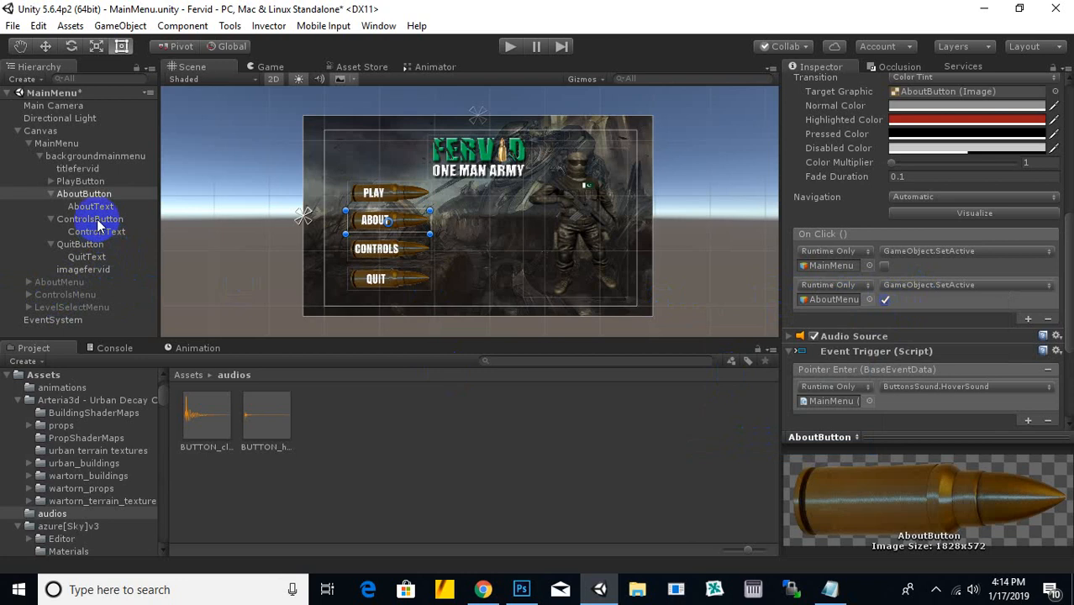
Step: Add an On Click entry to ControlsButton that calls GameObject.SetActive on MainMenu with the value unchecked
click(94, 220)
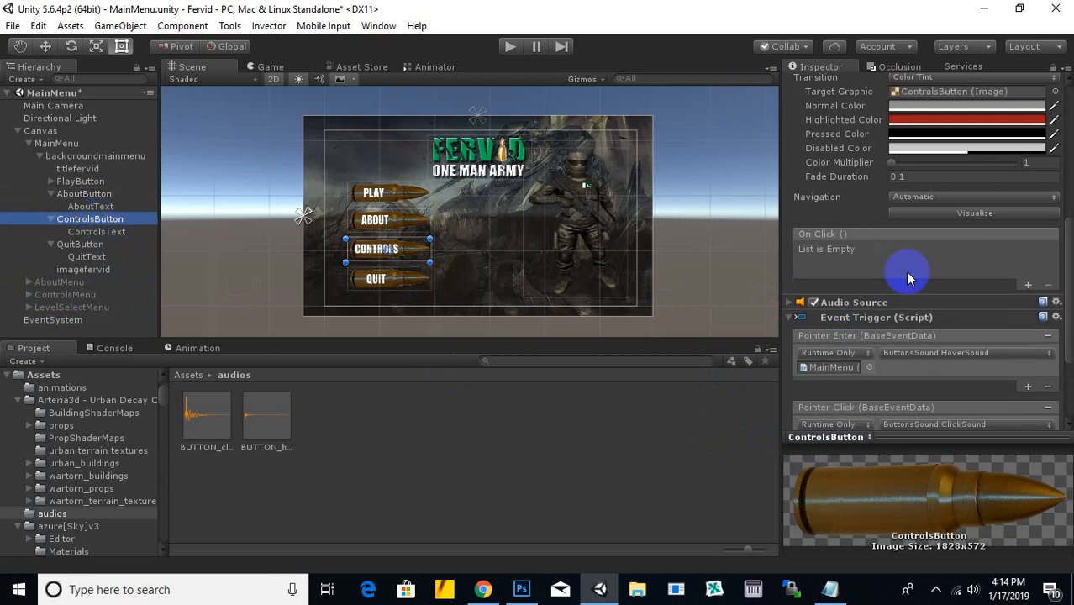
click(1027, 285)
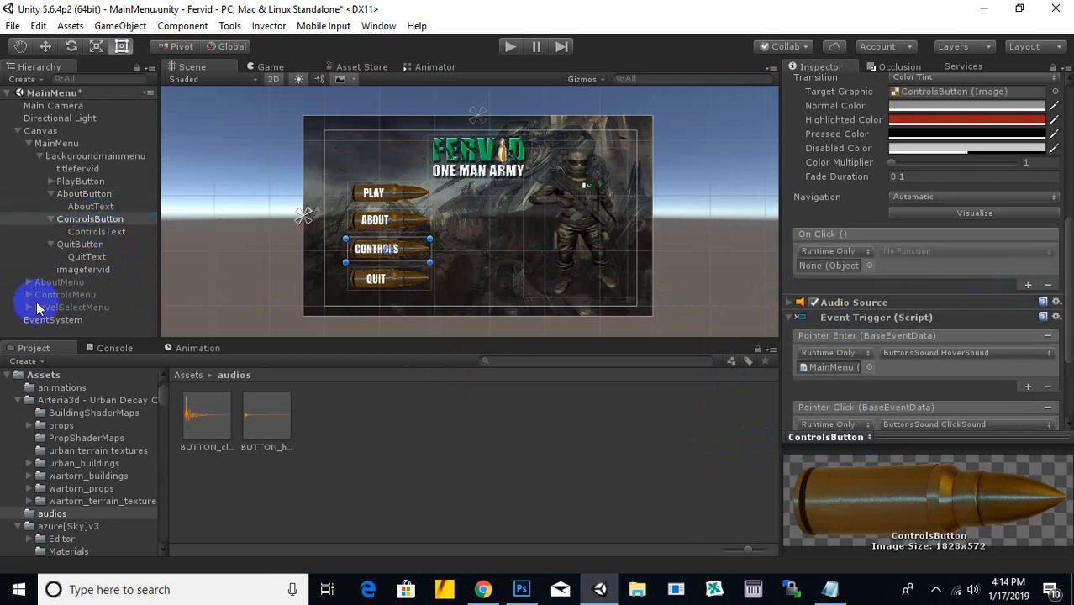
drag(71, 145, 832, 265)
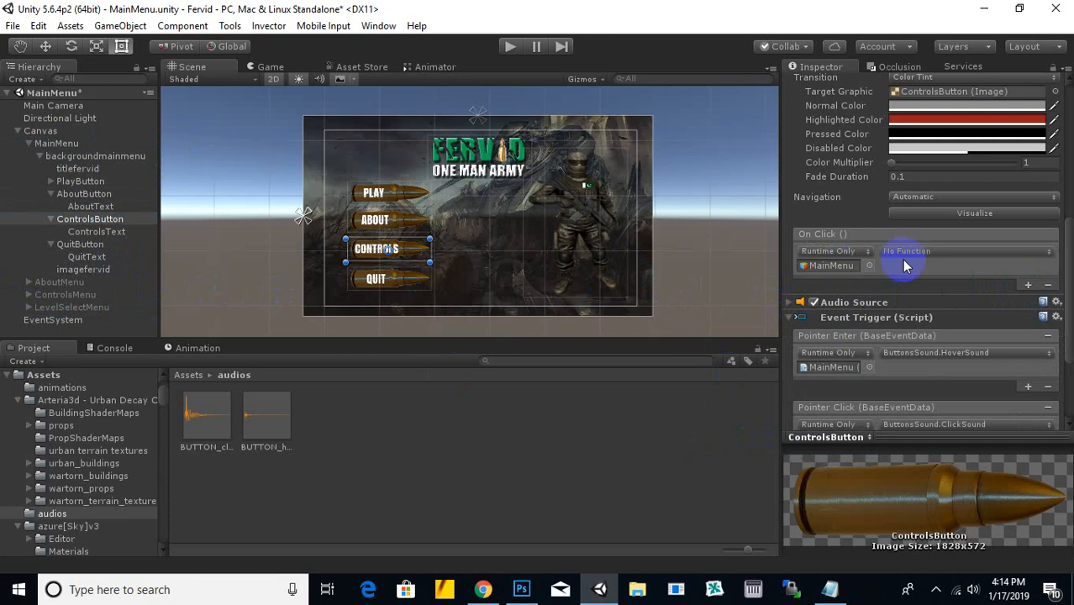
click(908, 251)
mouse_move(895, 293)
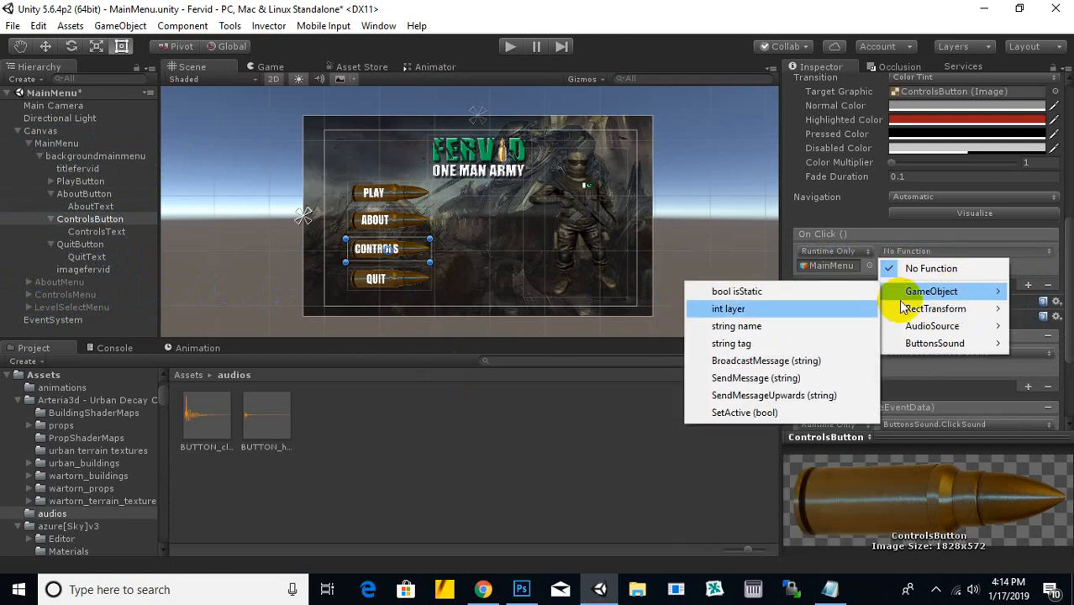
click(748, 411)
Step: Add a second On Click entry to ControlsButton that calls GameObject.SetActive on ControlsMenu with the value checked
click(1027, 285)
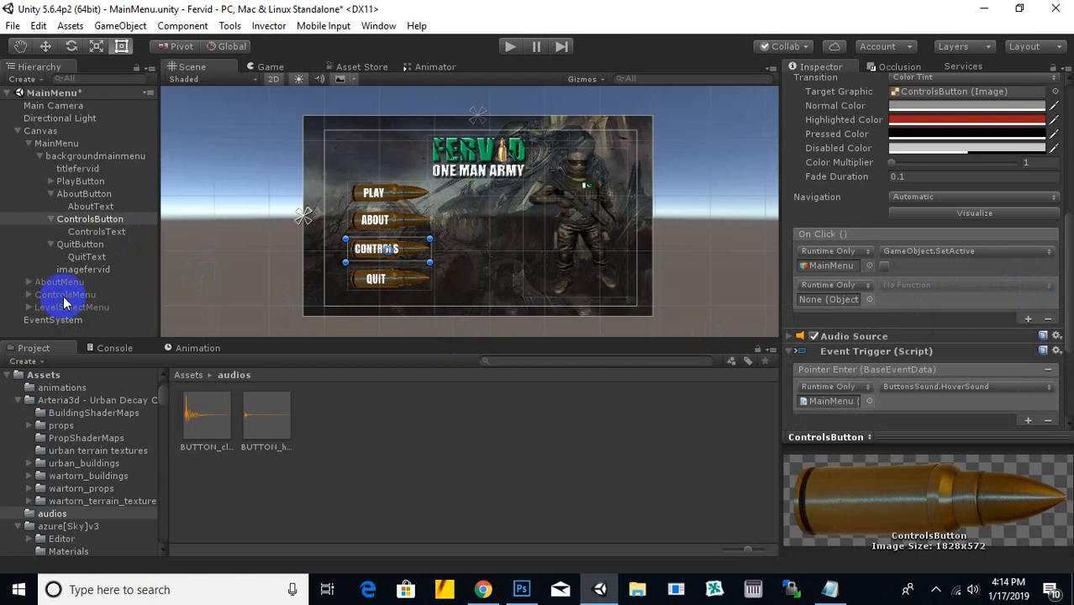
drag(75, 295, 832, 299)
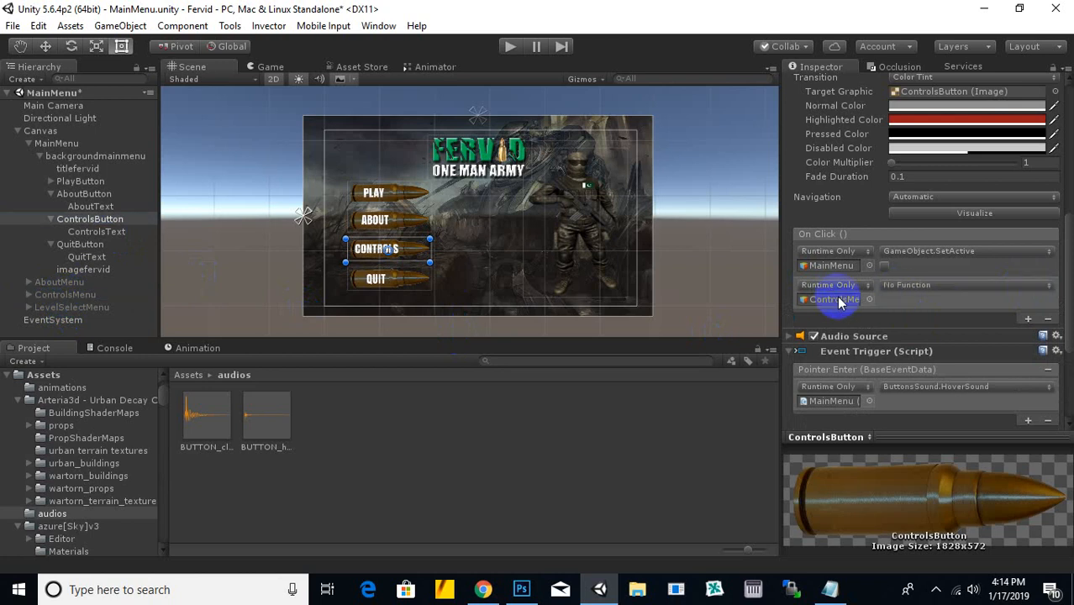
click(935, 283)
mouse_move(942, 345)
mouse_move(924, 325)
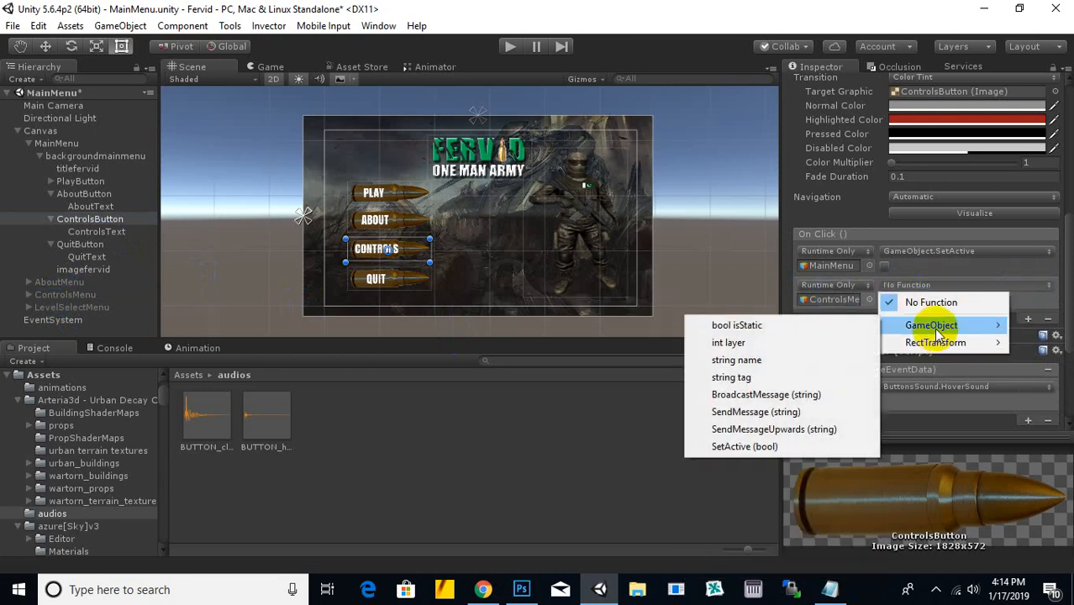
click(766, 447)
click(884, 300)
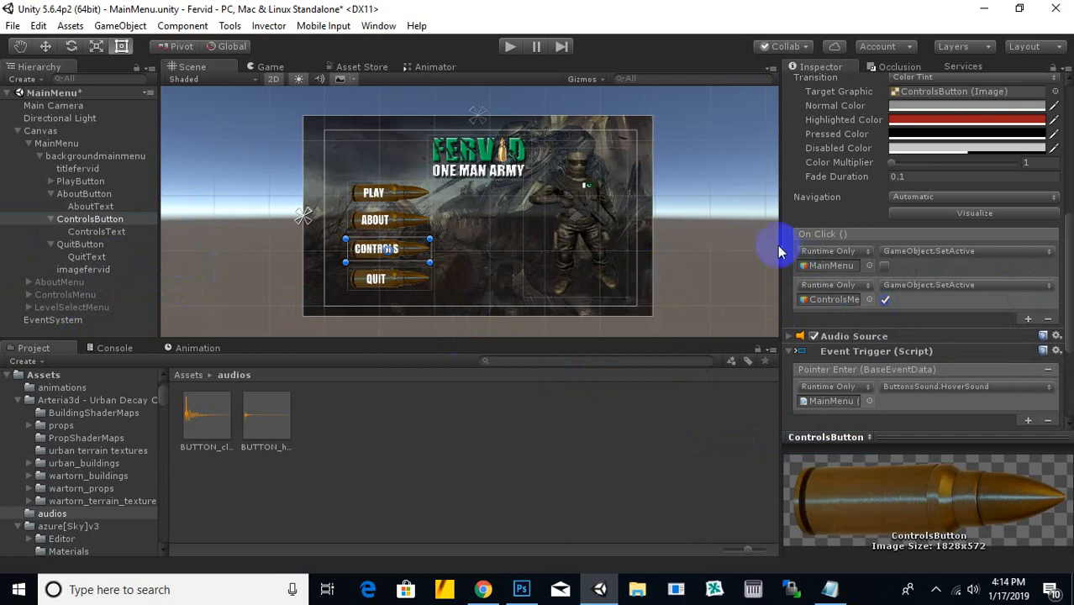
Step: Collapse and deactivate the MainMenu object, and activate AboutMenu so that its screen shows in the scene
scroll(704, 249, down, 1)
scroll(702, 243, down, 1)
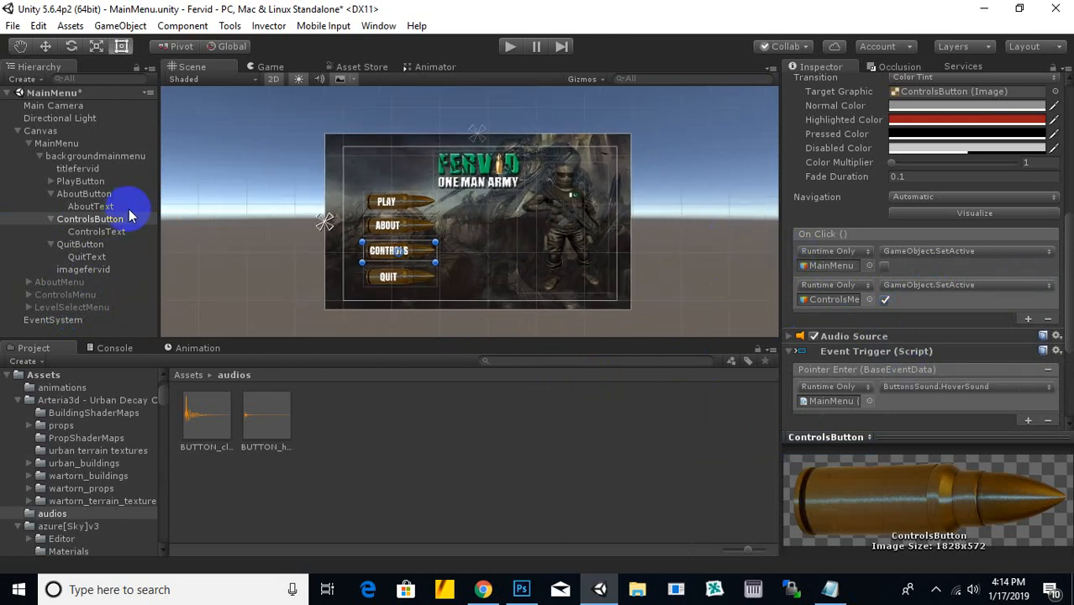
click(29, 144)
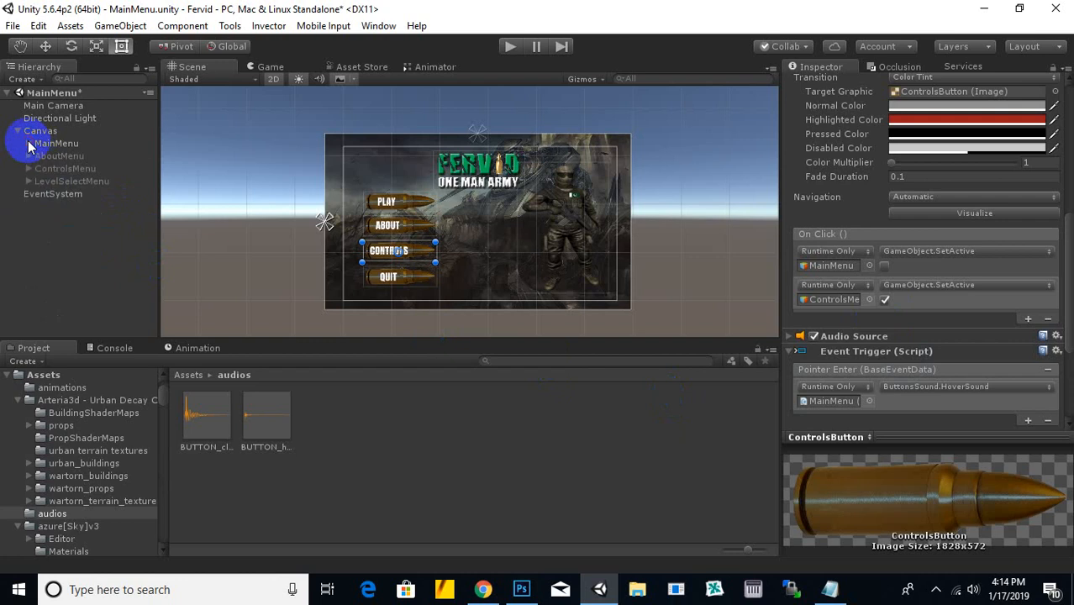
click(52, 144)
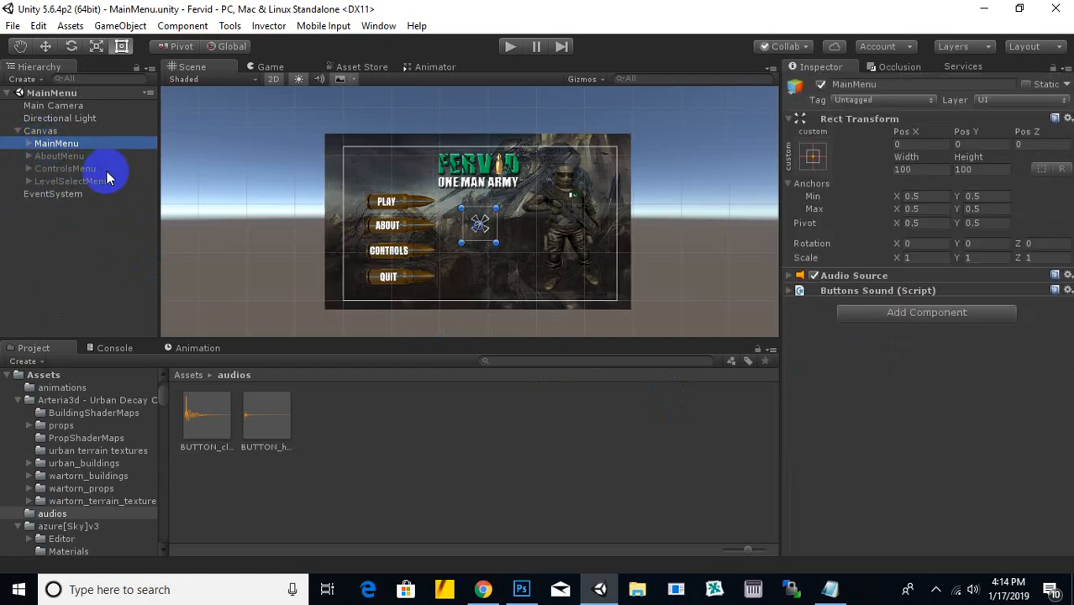
click(820, 85)
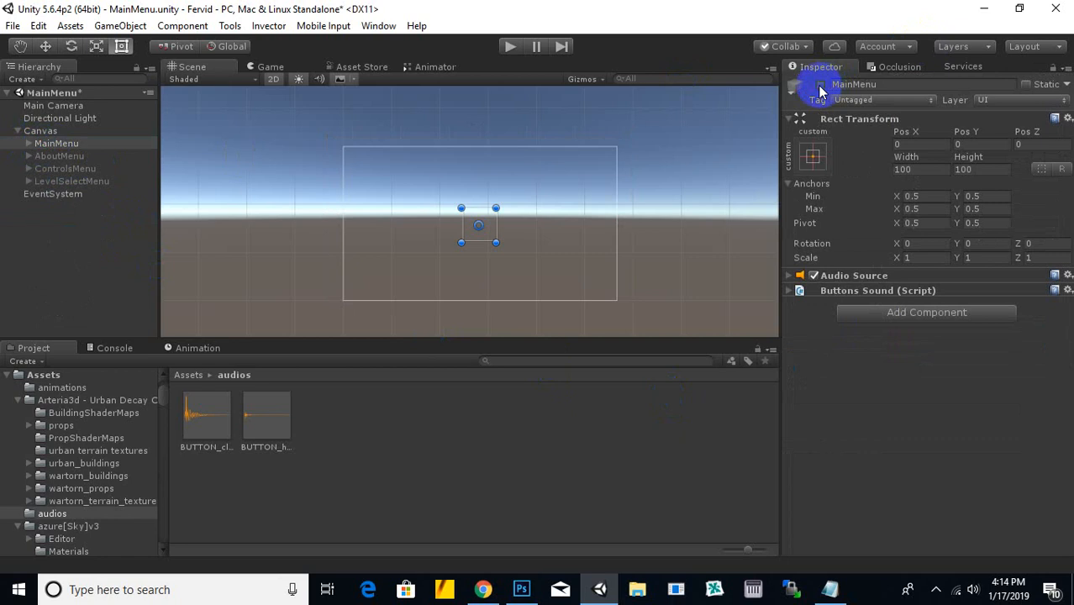
click(46, 157)
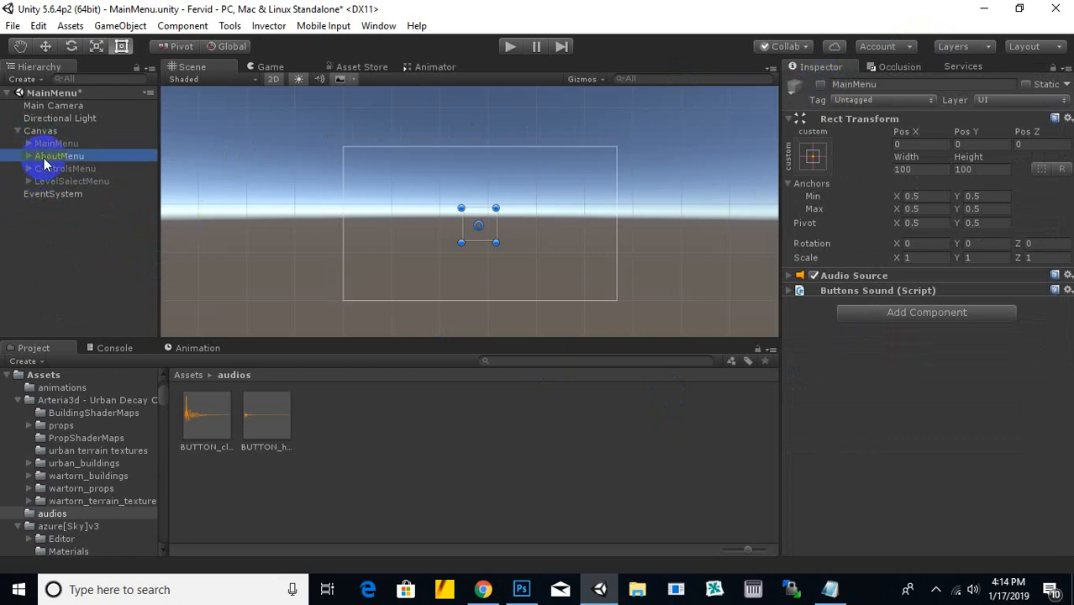
click(820, 85)
scroll(504, 177, up, 5)
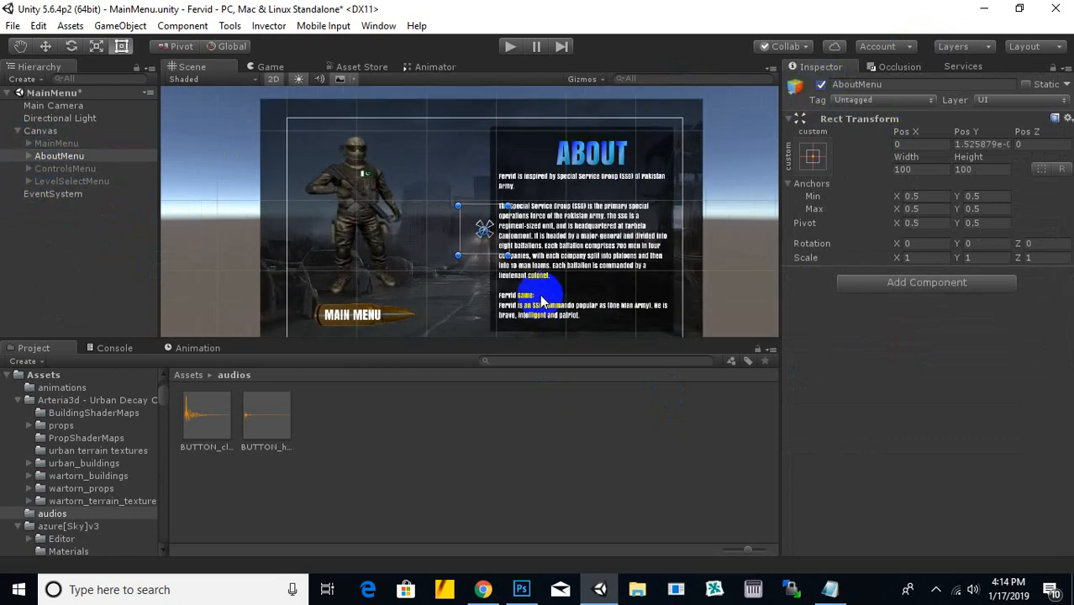
middle_drag(574, 281, 577, 256)
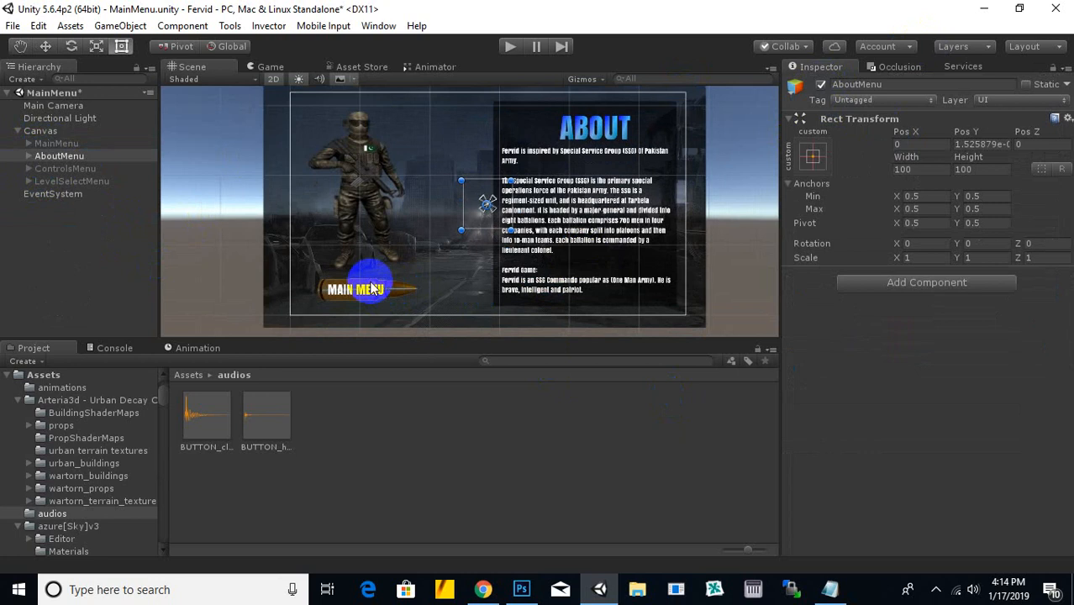
Step: Add an On Click entry to the BackToMain button in AboutMenu that calls GameObject.SetActive on AboutMenu with the value unchecked
click(404, 291)
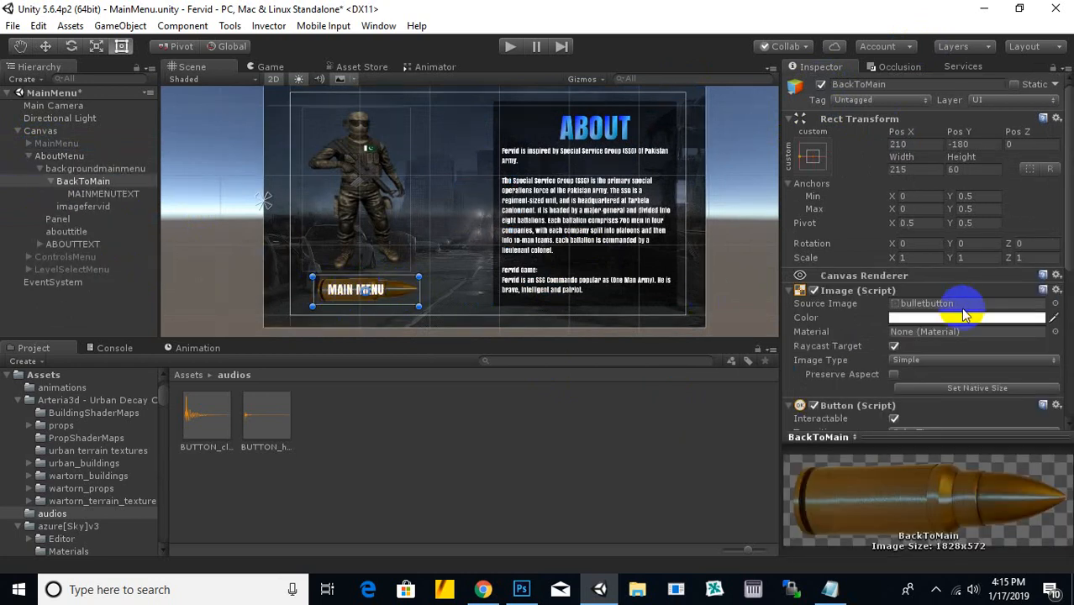
scroll(963, 311, down, 3)
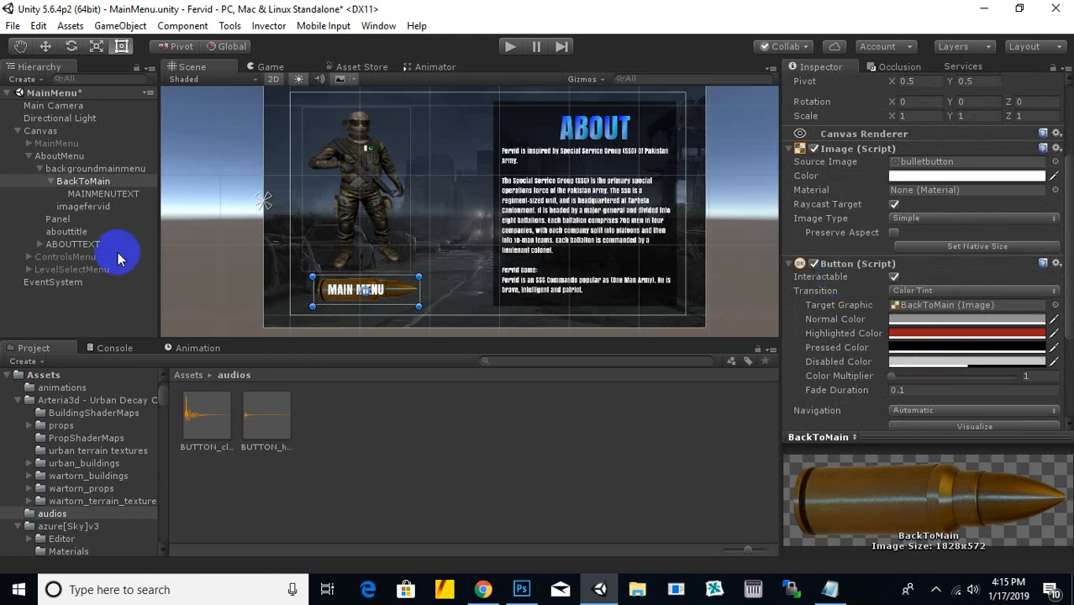
scroll(899, 382, down, 3)
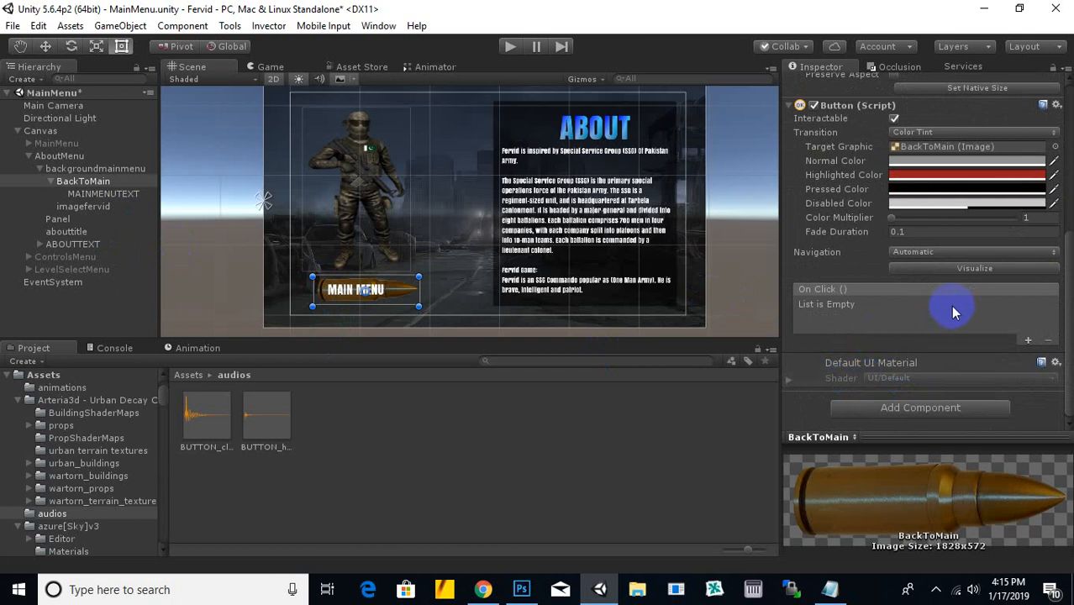
click(1027, 340)
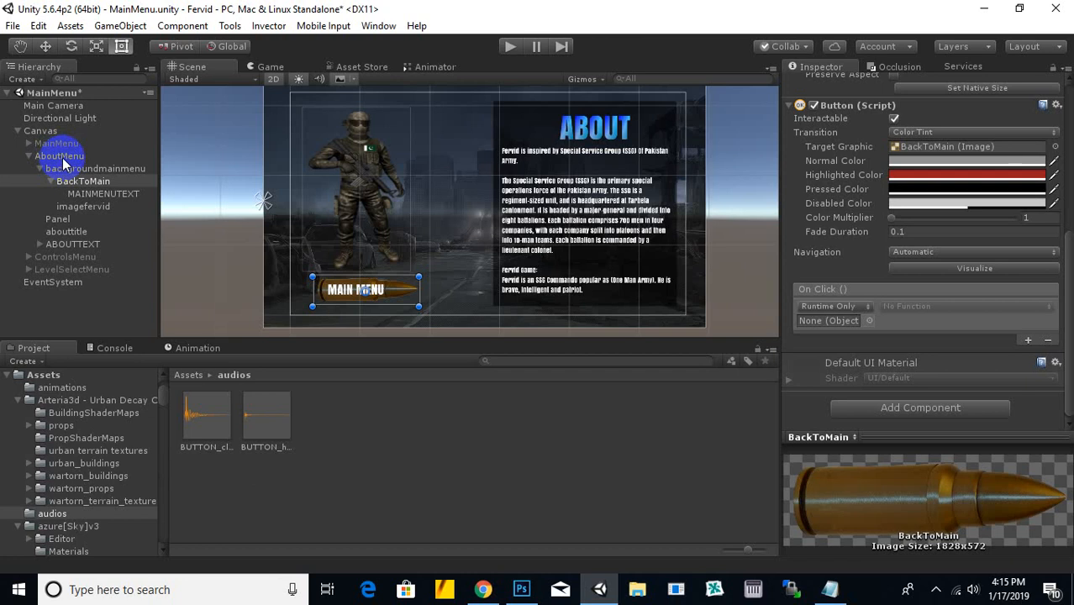
drag(63, 161, 832, 320)
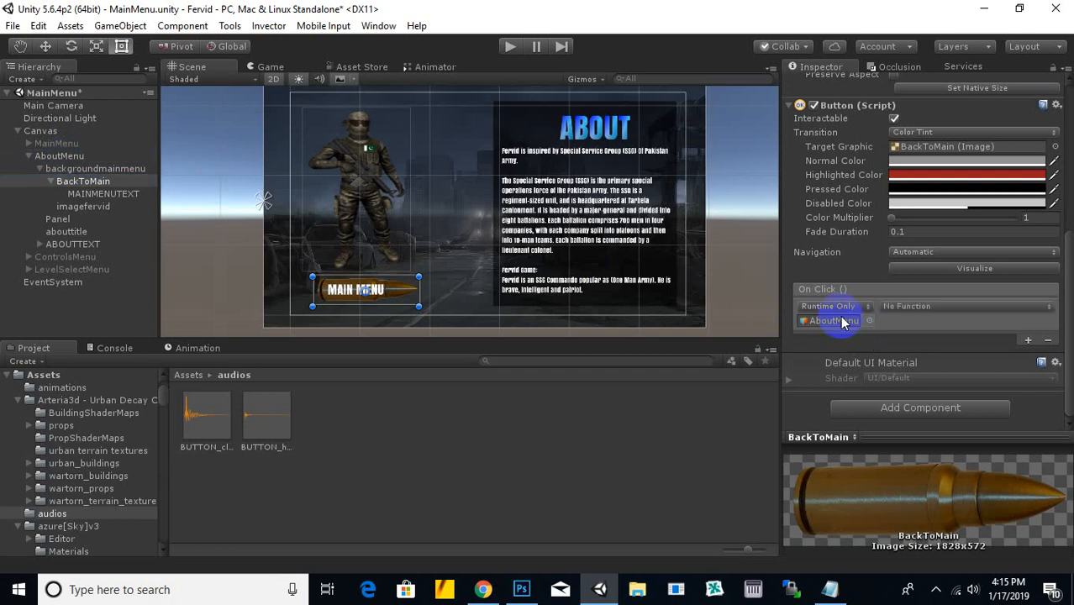
click(964, 306)
mouse_move(950, 344)
click(740, 467)
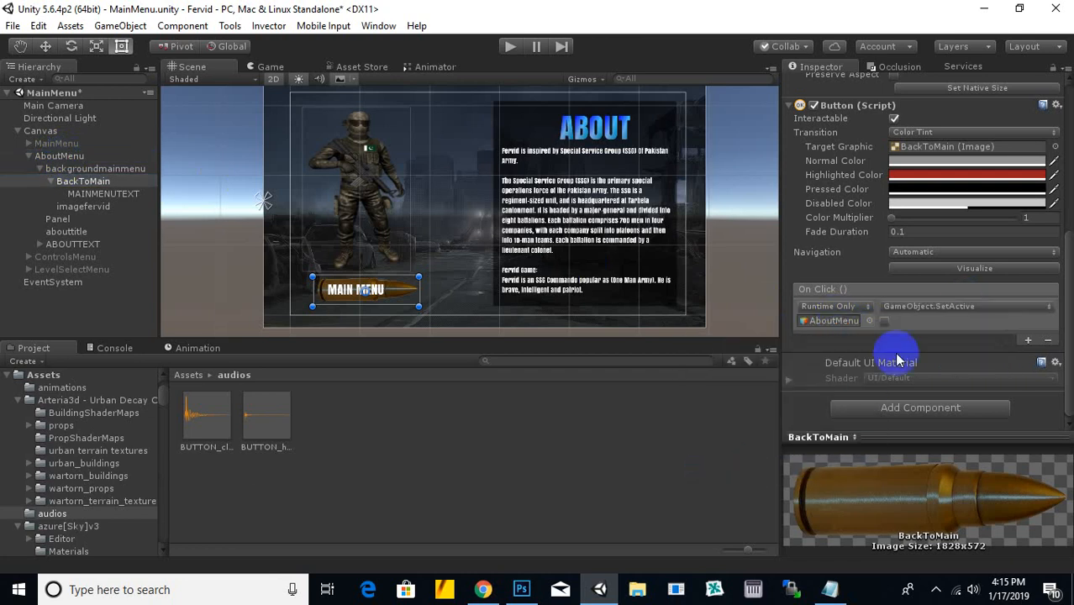
Step: Add a second On Click entry to BackToMain that calls GameObject.SetActive on MainMenu with the value checked
click(1028, 339)
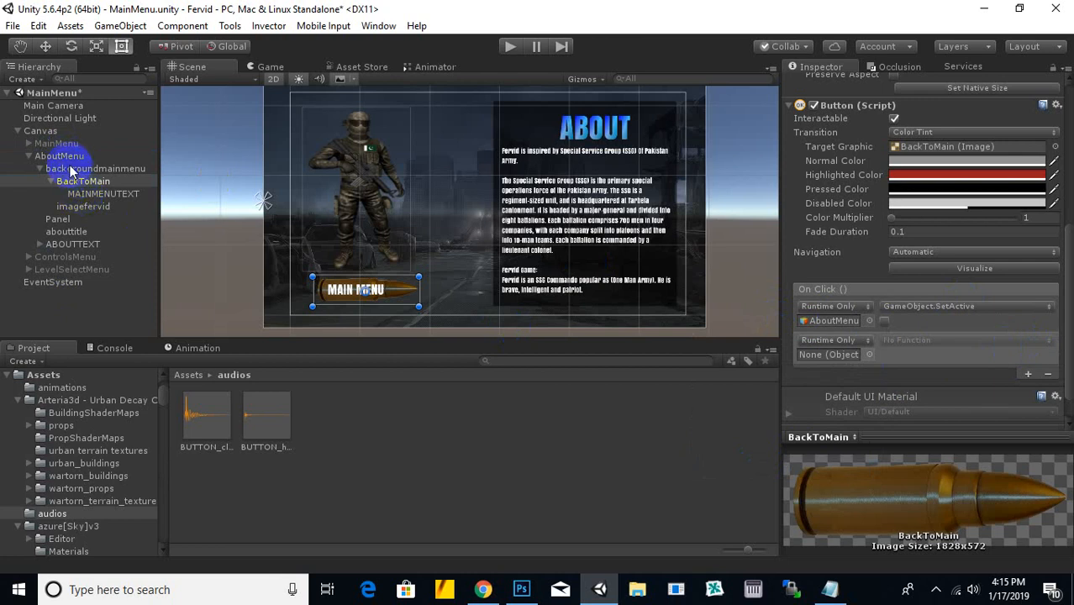
drag(54, 145, 849, 356)
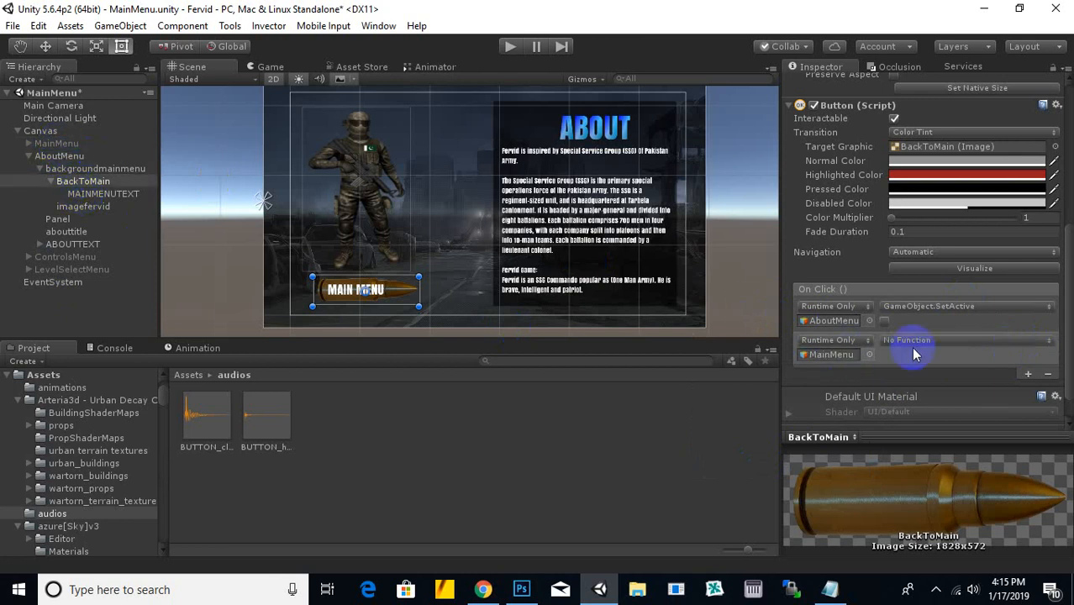
click(913, 342)
mouse_move(933, 432)
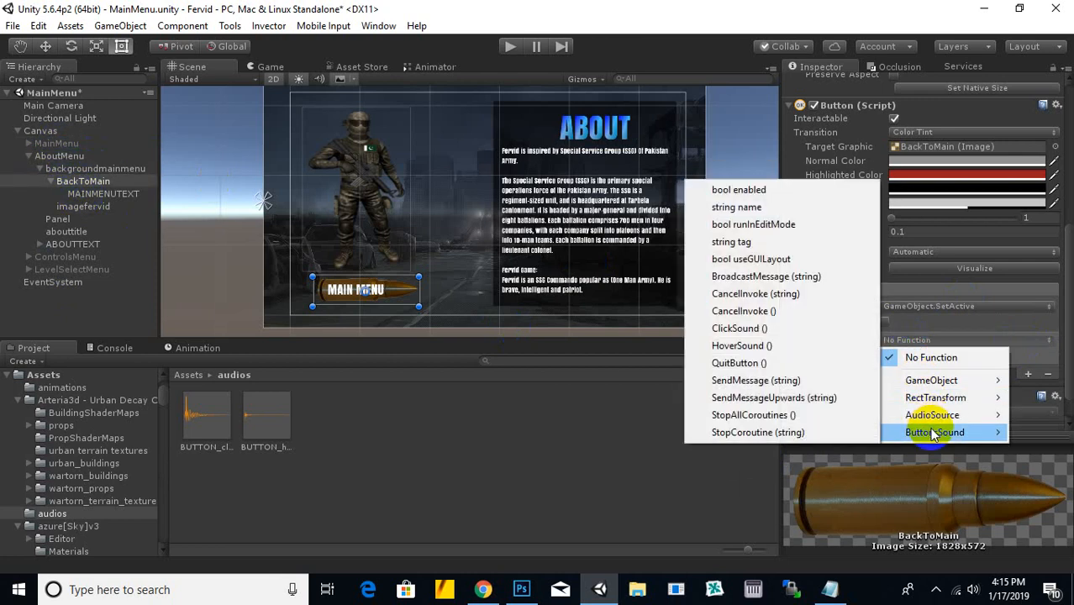
mouse_move(931, 381)
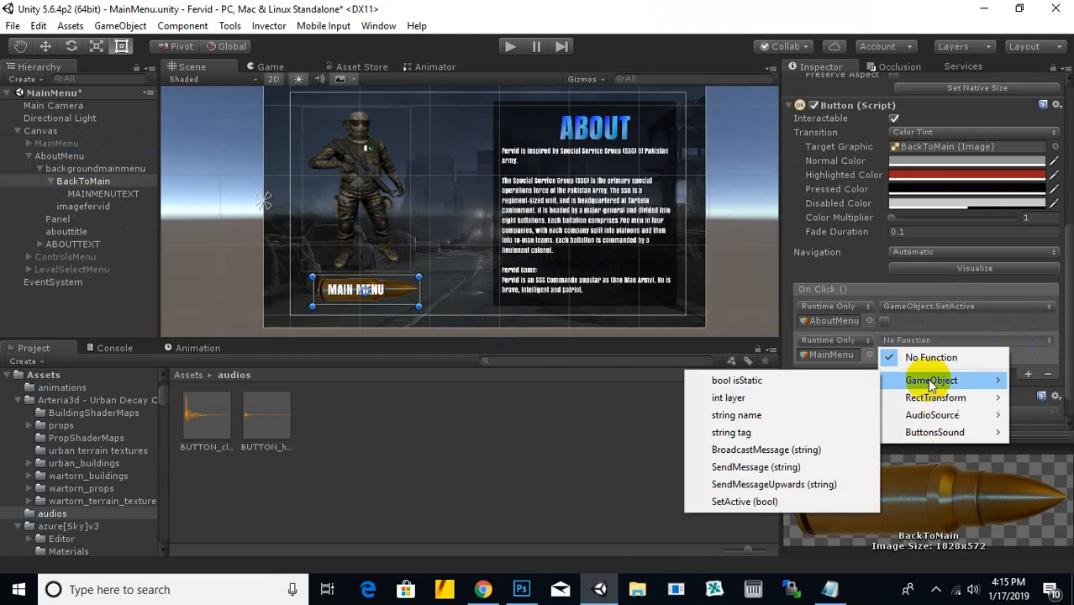
click(746, 502)
click(882, 360)
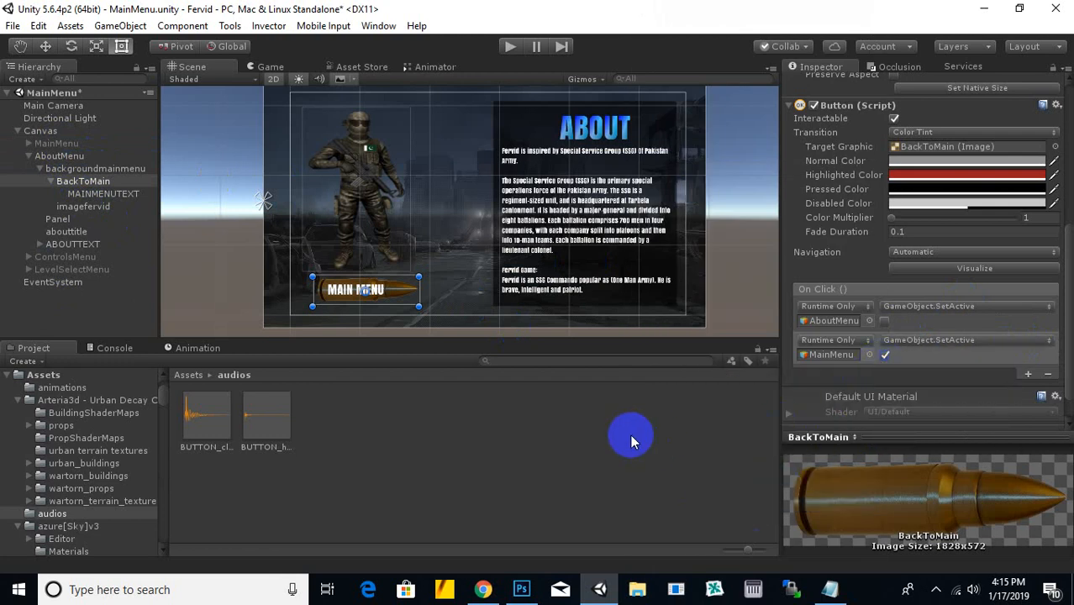
Step: Add an Audio Source component to the BackToMain button
scroll(929, 362, down, 2)
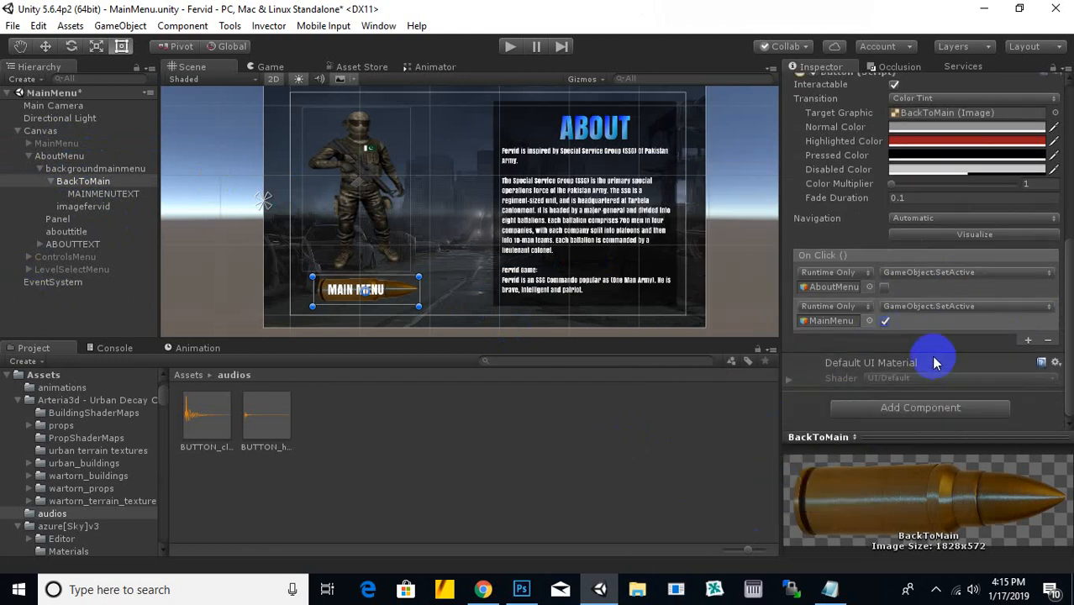
click(908, 412)
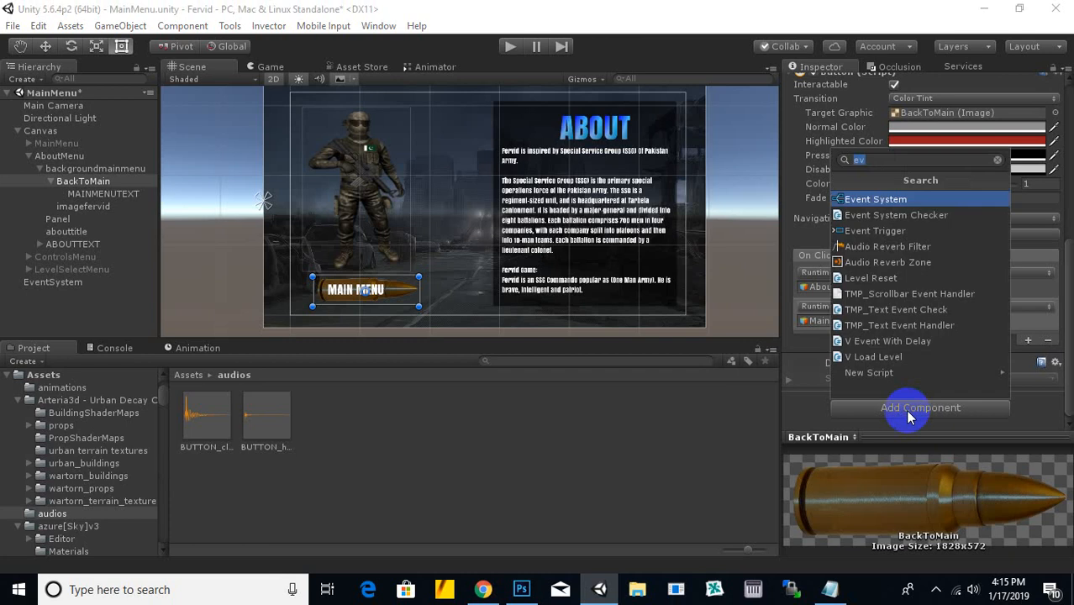
text(audio)
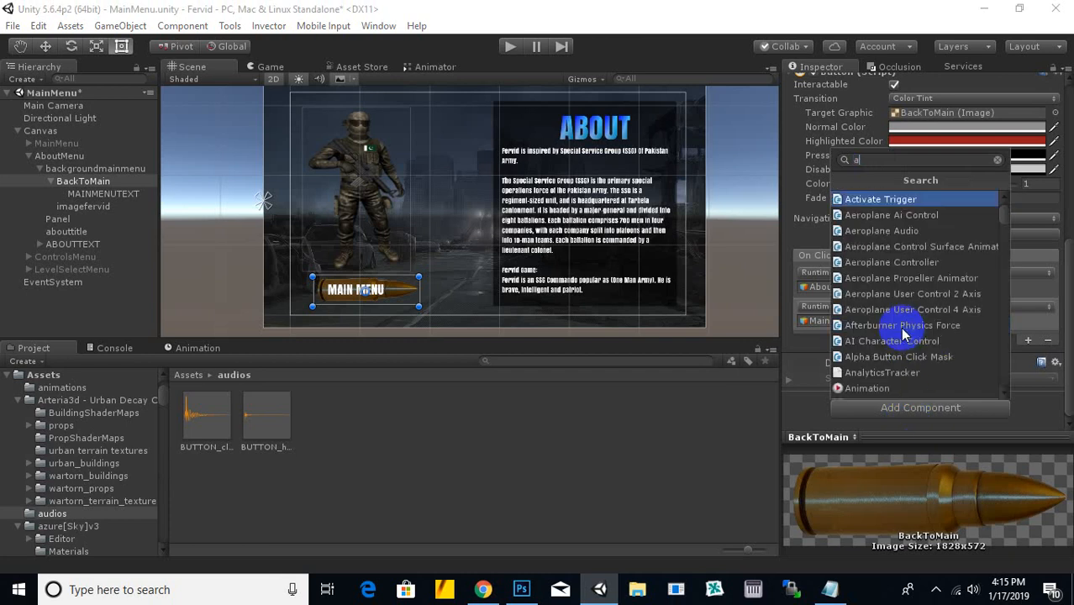
click(896, 326)
scroll(958, 392, down, 1)
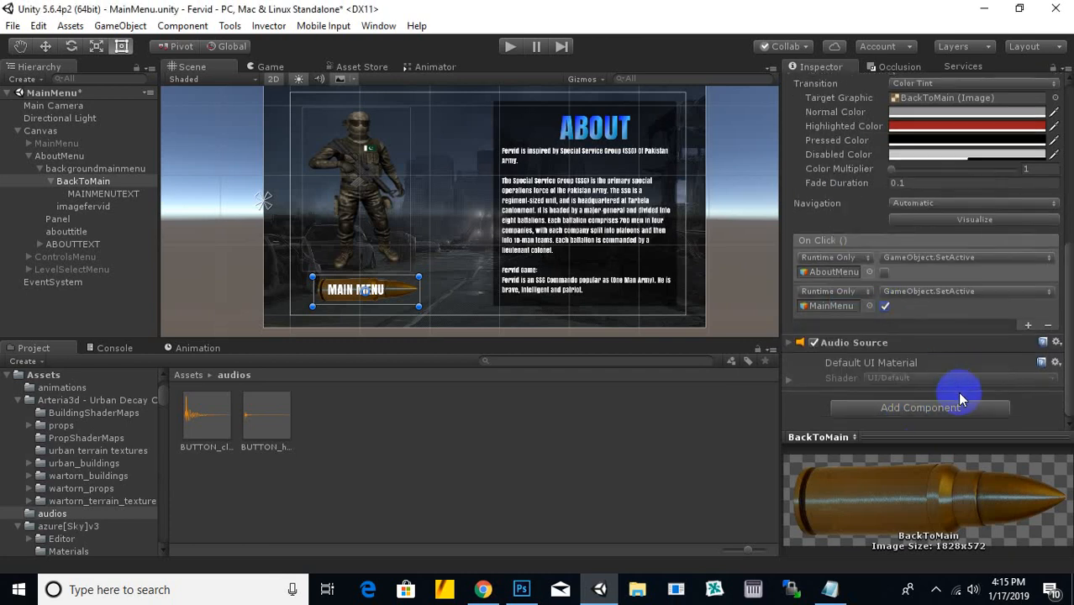
Step: Add an Event Trigger component to the BackToMain button
click(939, 409)
text(ev)
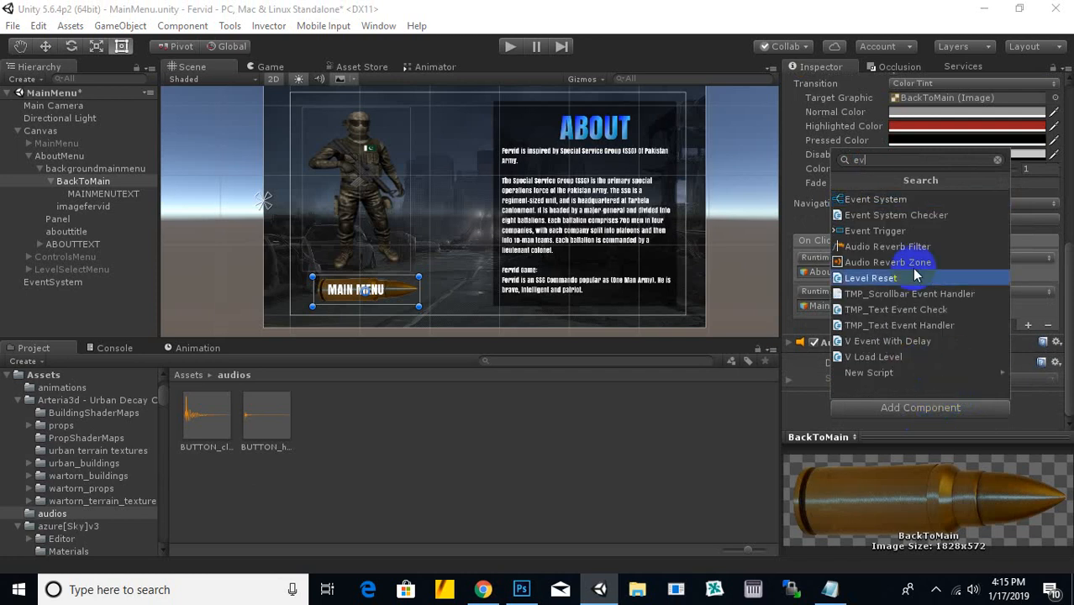
Step: Add an Event Trigger component to the BackToMain button and give it a PointerEnter event
click(914, 239)
scroll(1010, 350, down, 2)
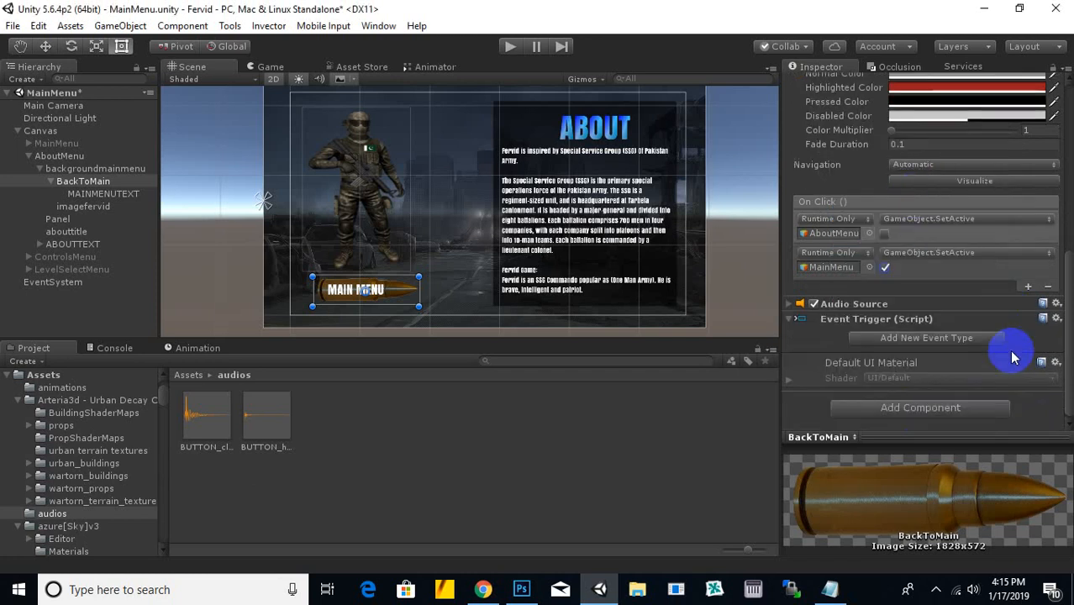
click(948, 341)
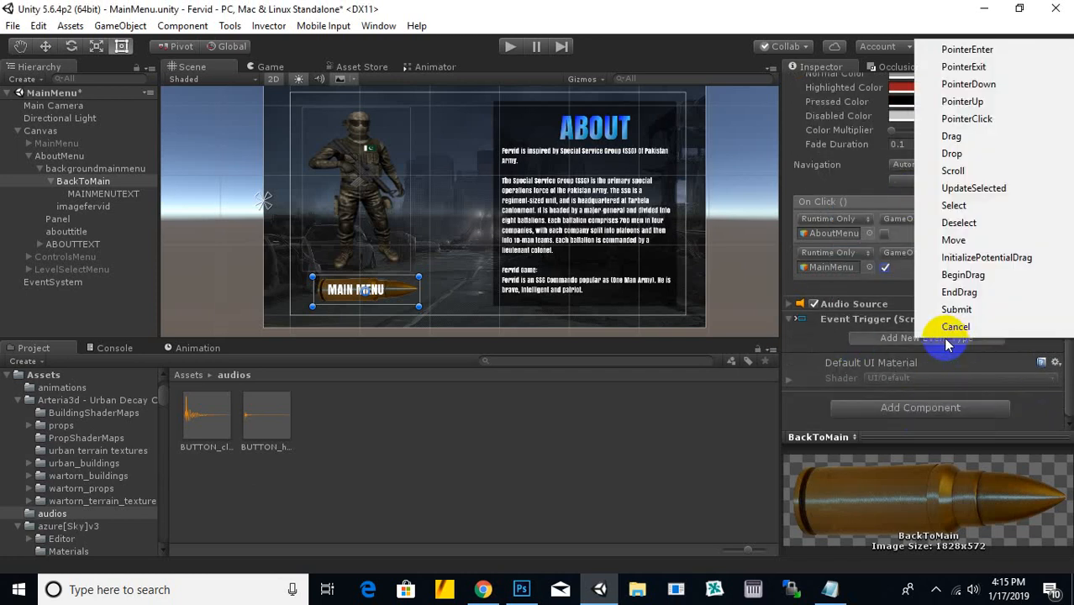
click(970, 50)
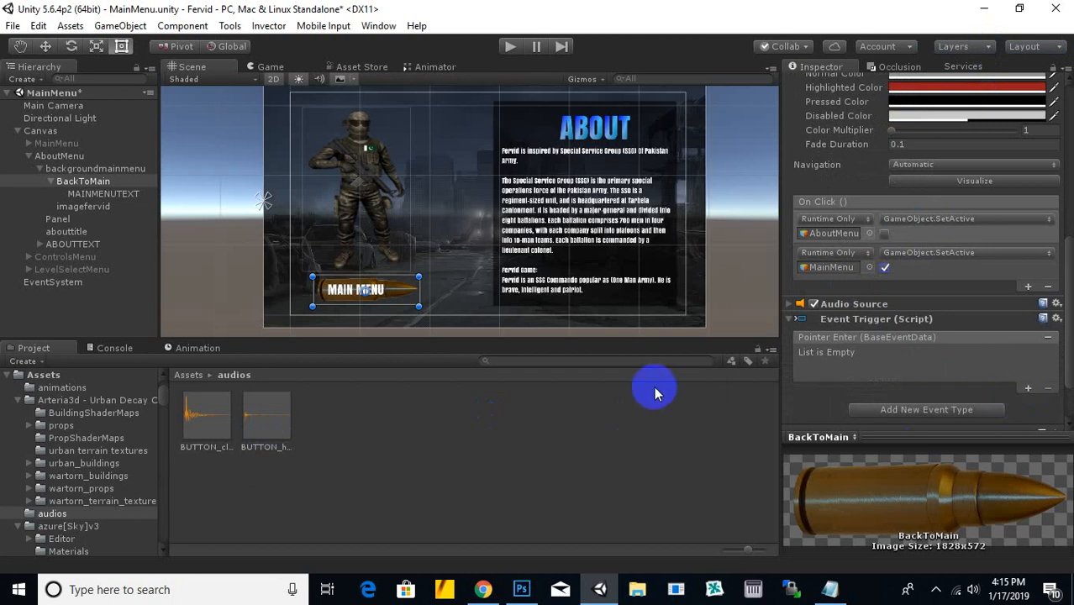
Step: Add an entry to the Pointer Enter event that targets the MainMenu object and runs ButtonsSound.HoverSound
click(1027, 386)
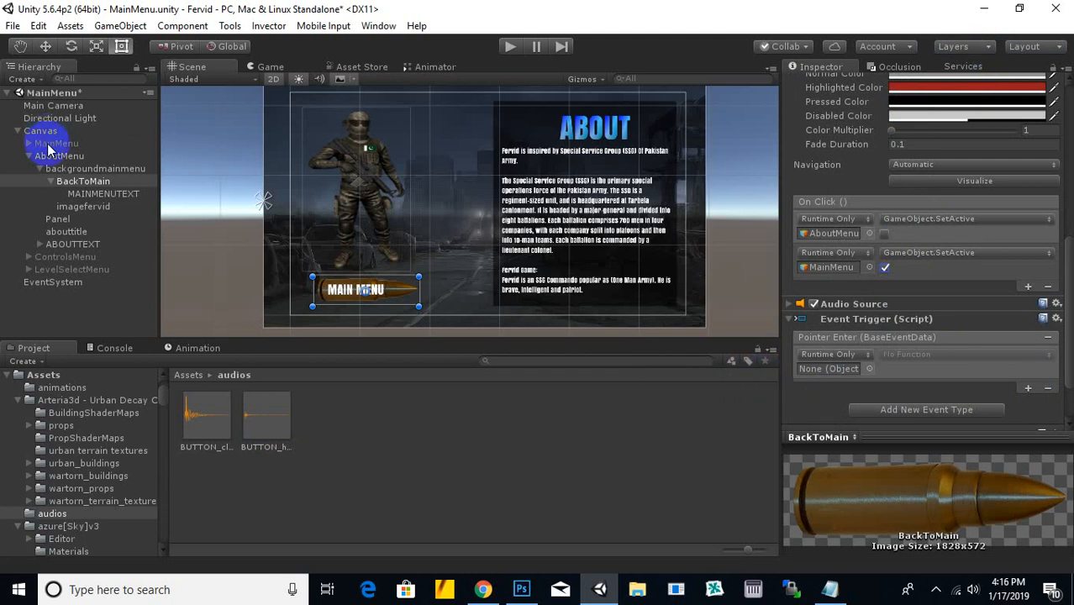
drag(53, 142, 832, 368)
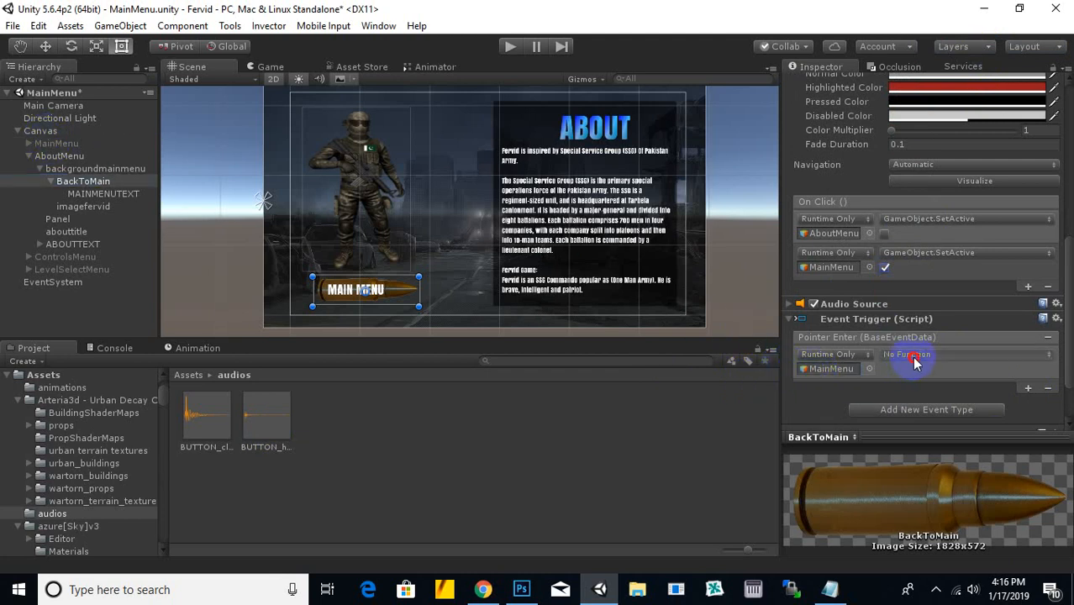
click(915, 361)
mouse_move(932, 428)
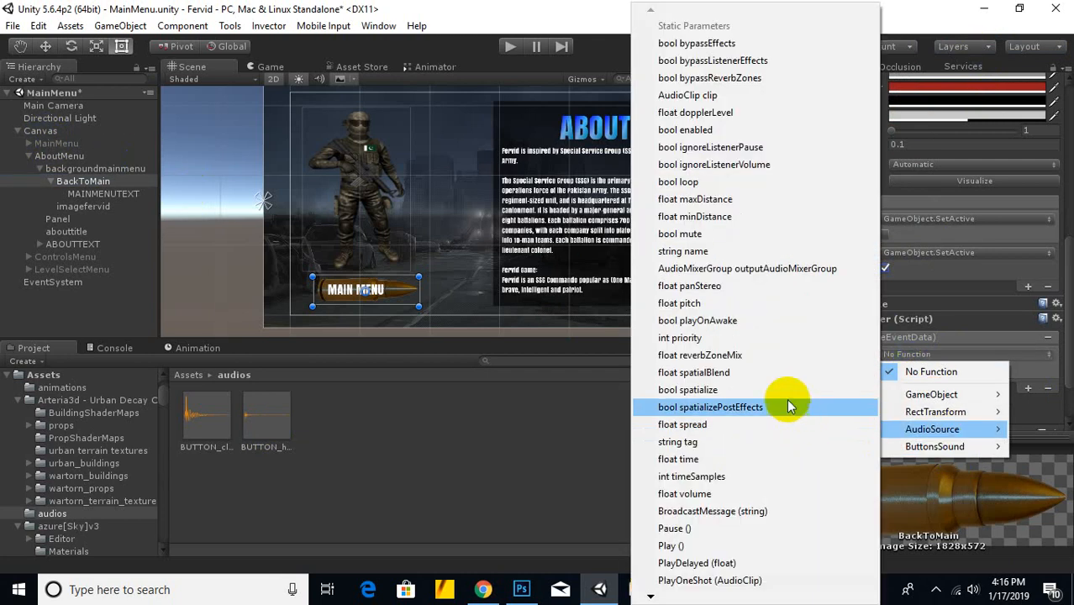
mouse_move(923, 446)
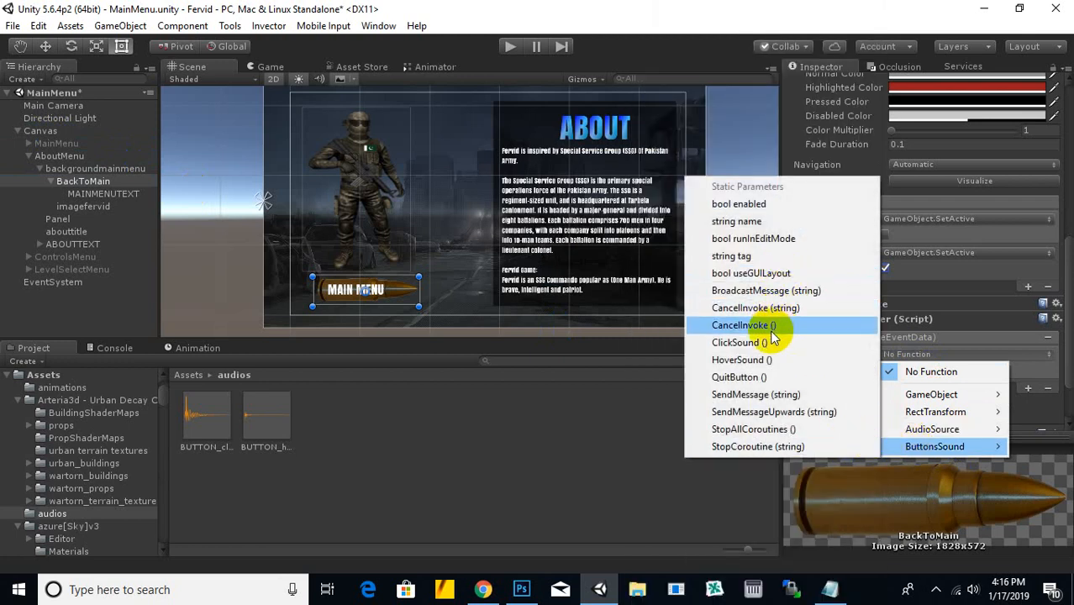
click(763, 361)
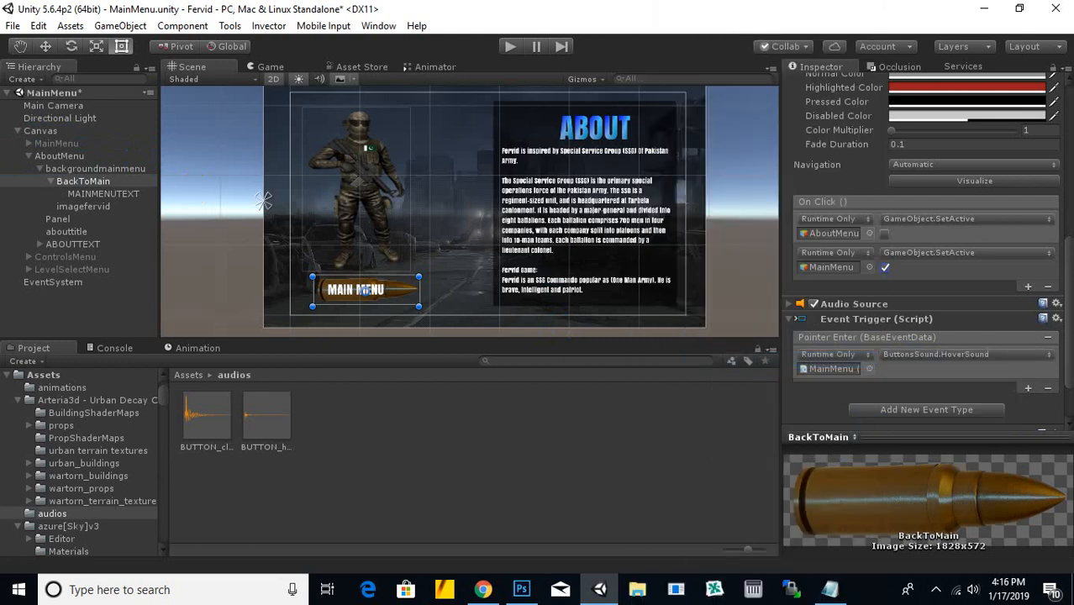
click(1028, 389)
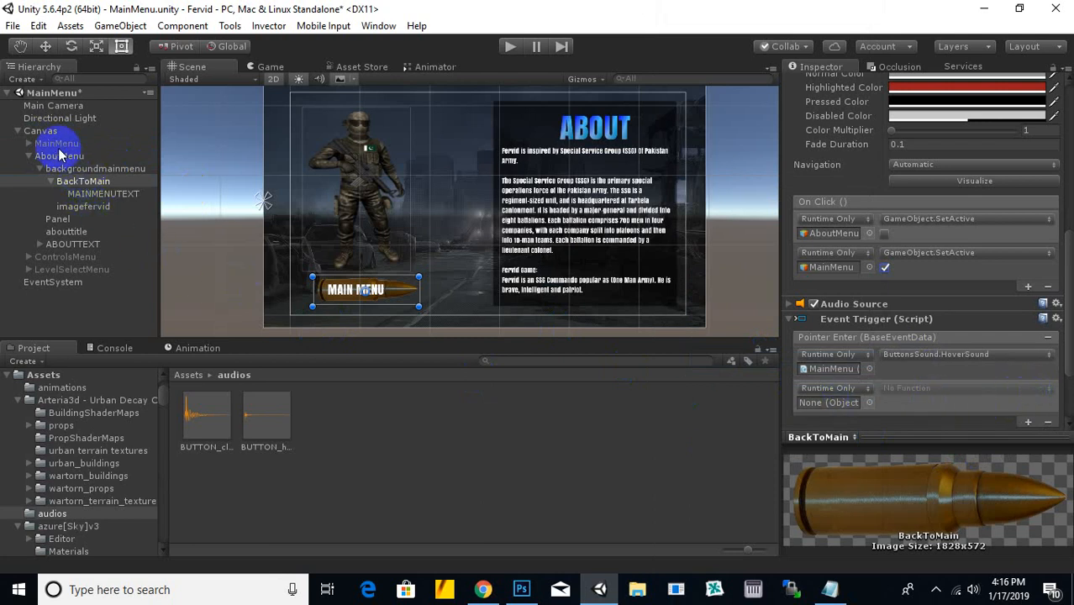
drag(60, 150, 807, 411)
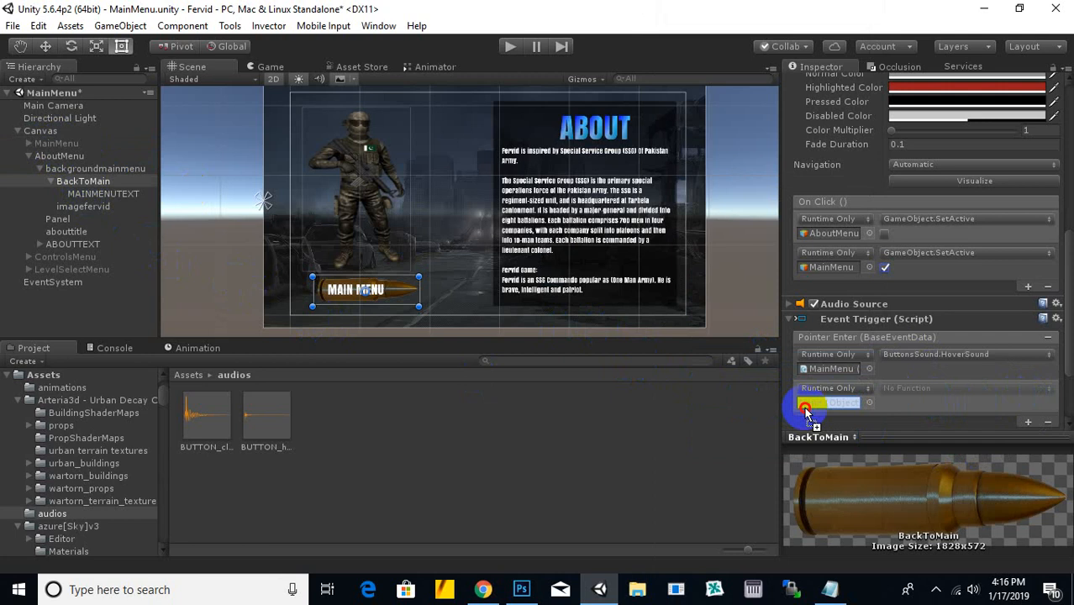
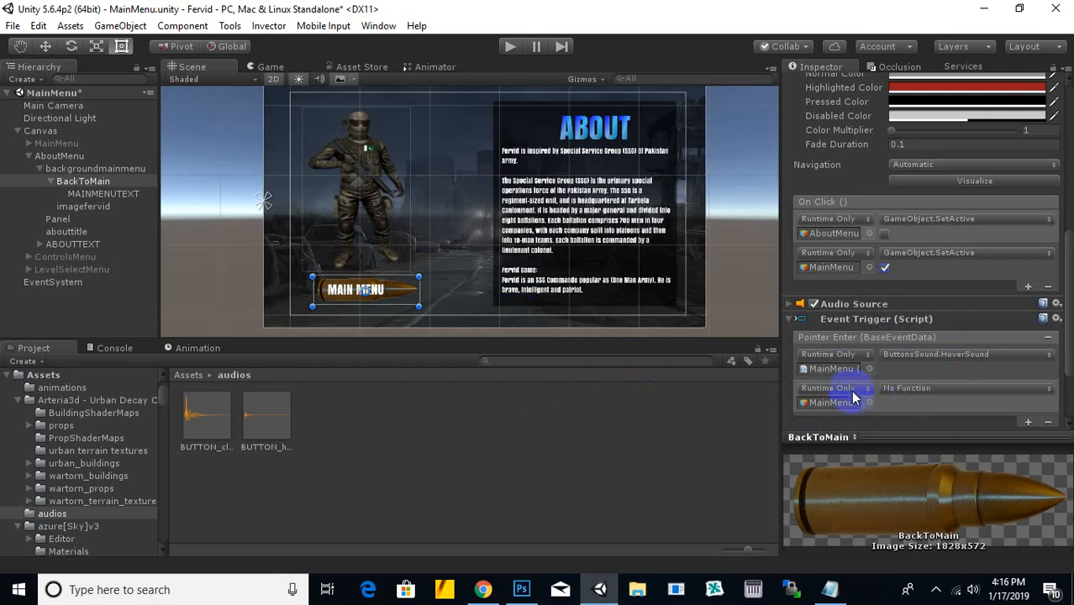
click(1048, 423)
Step: Add a PointerClick event to BackToMain's Event Trigger, targeting MainMenu and running ButtonsSound.ClickSound
click(925, 412)
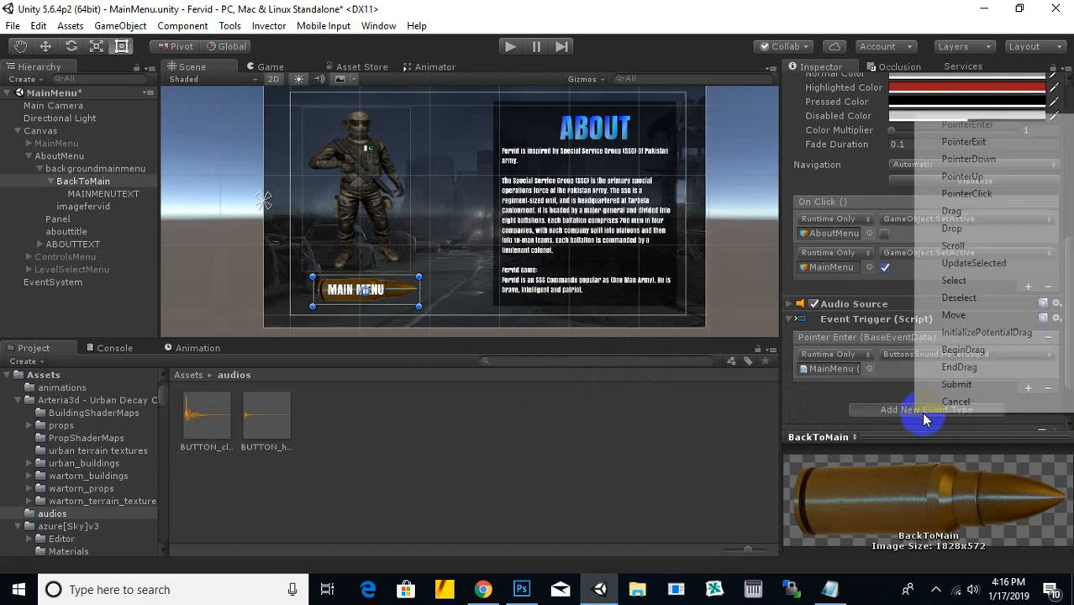
click(972, 194)
scroll(916, 393, down, 3)
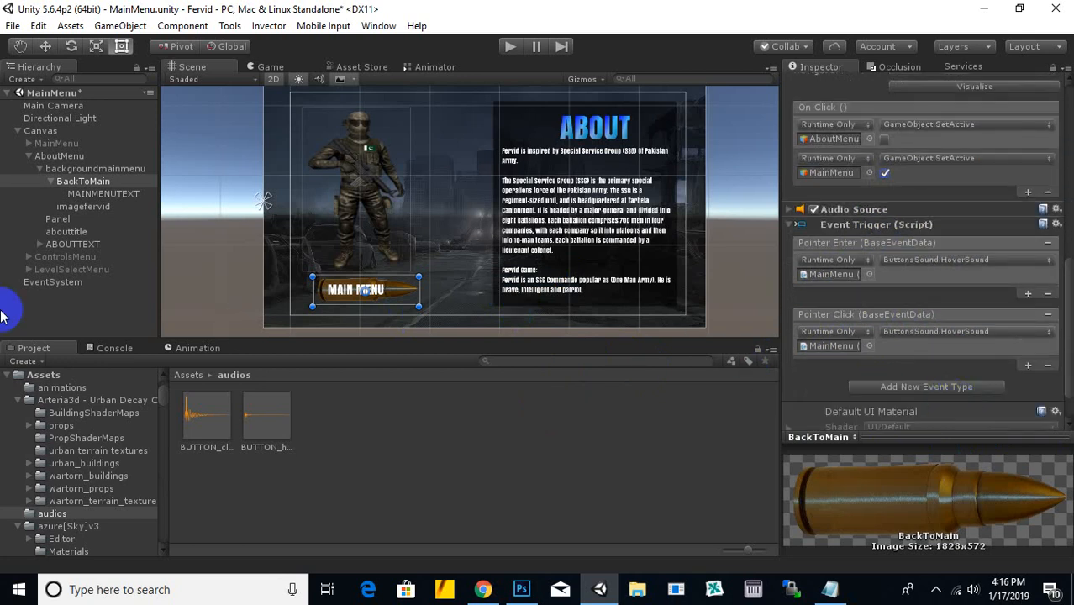
drag(605, 286, 833, 353)
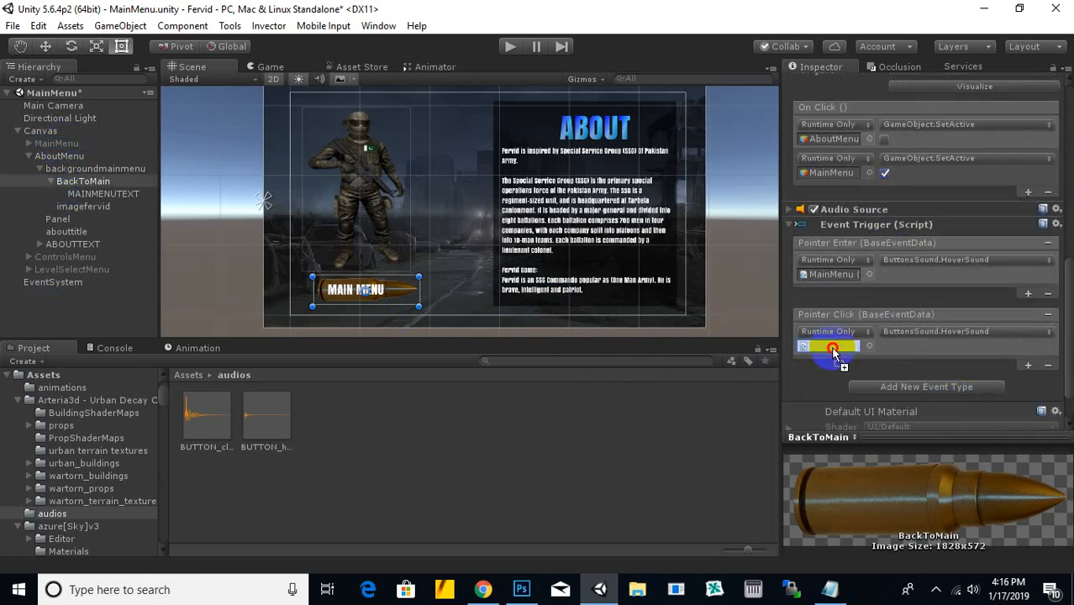
click(927, 335)
mouse_move(932, 425)
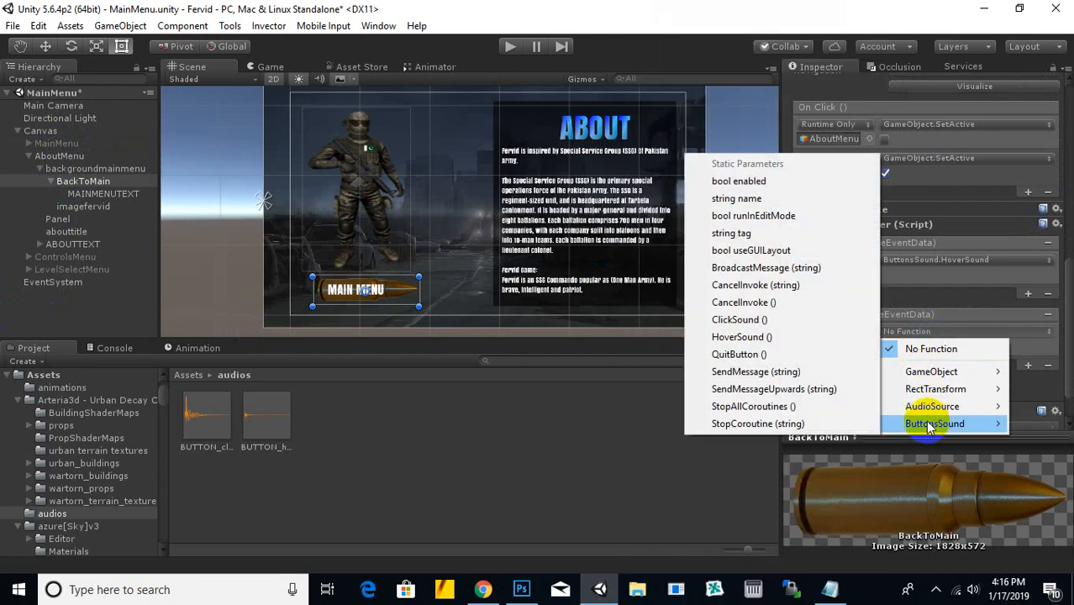
click(741, 319)
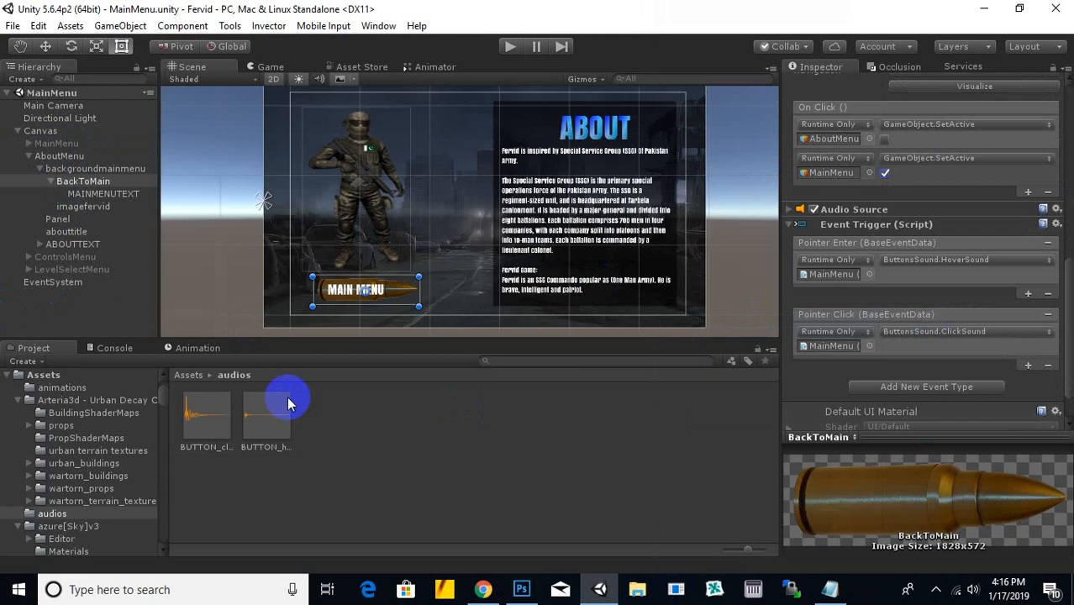
Step: Play the scene and test the button sounds by switching between the About screen and the main menu, then stop playback
scroll(369, 304, down, 1)
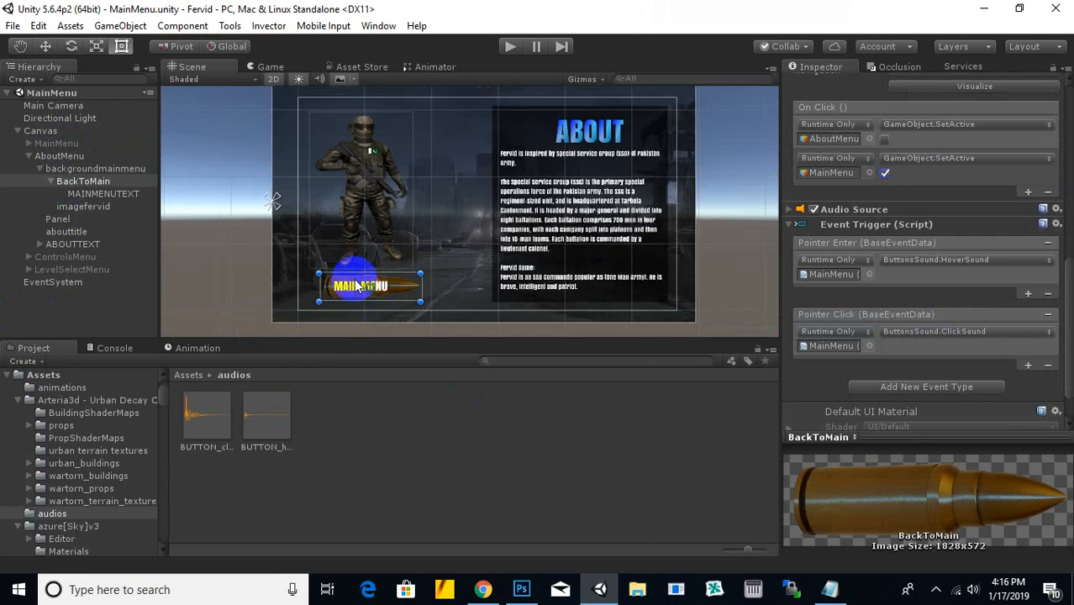
middle_drag(567, 294, 555, 277)
click(510, 46)
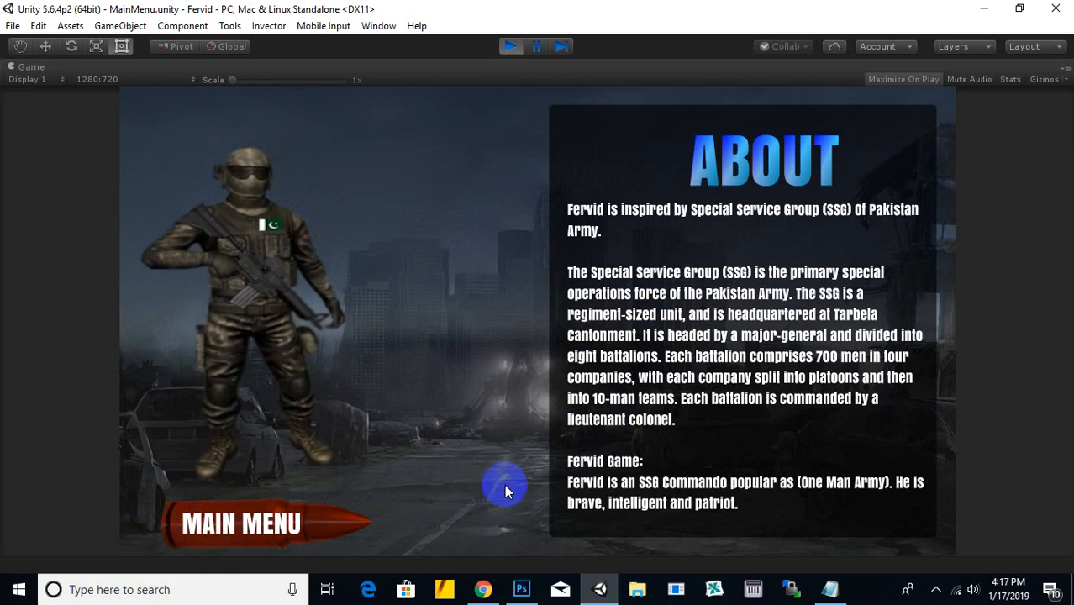
click(228, 524)
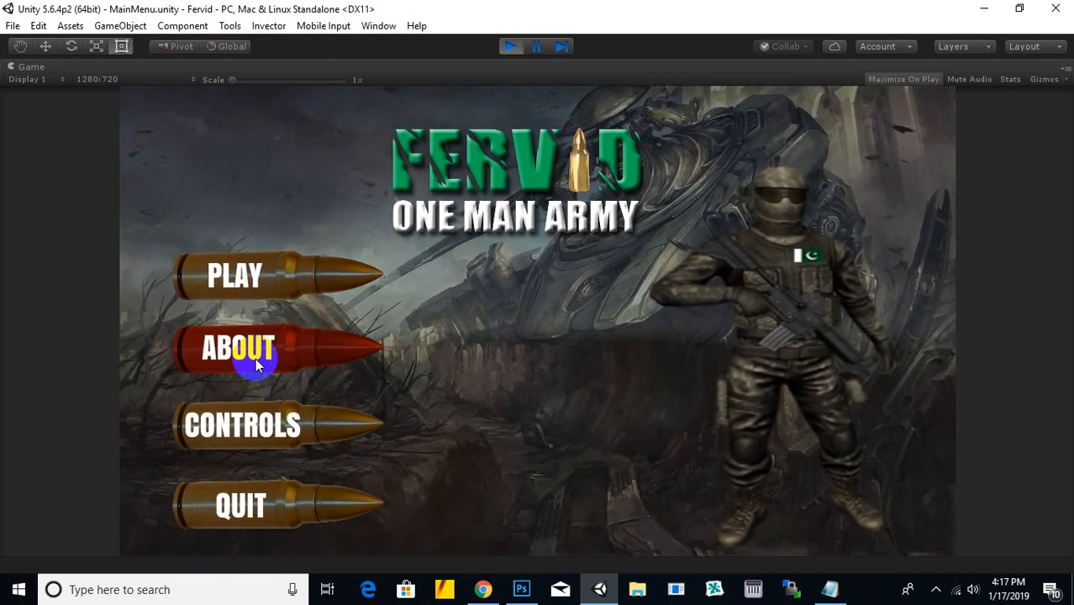
click(253, 353)
click(343, 523)
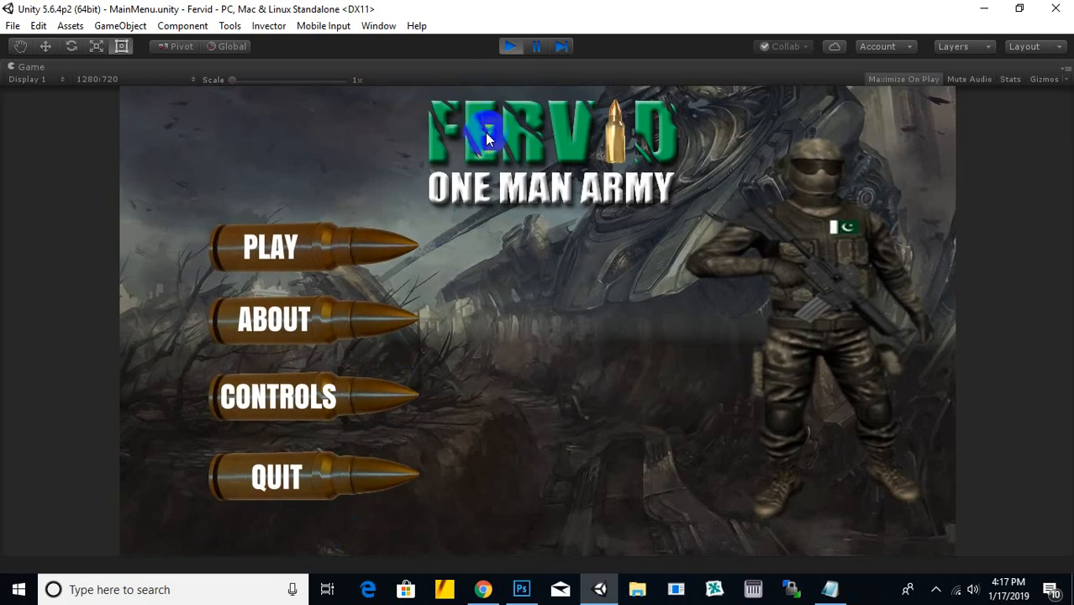
click(510, 46)
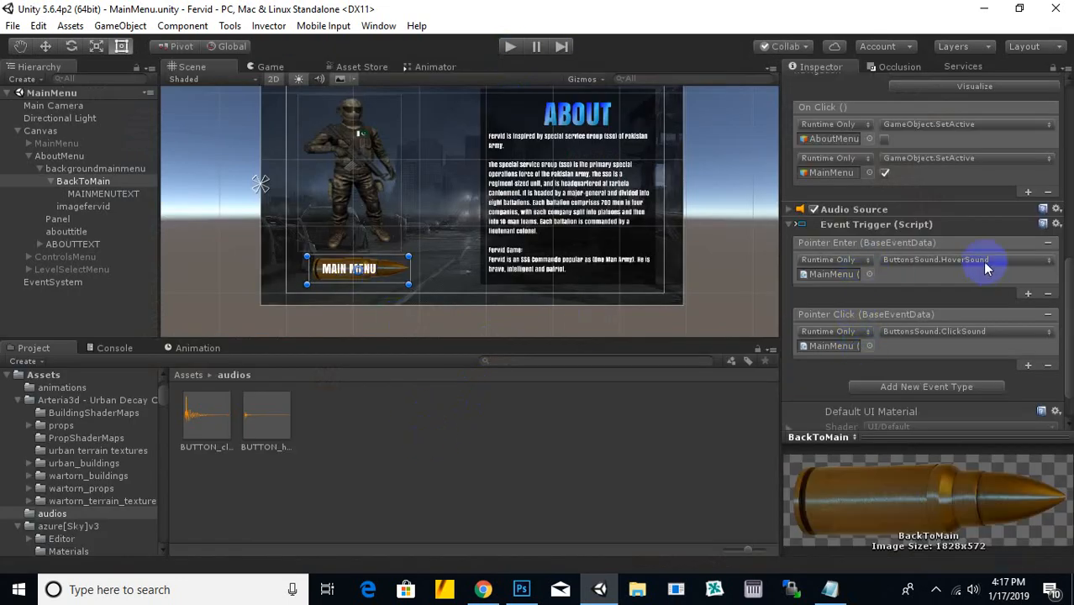
Step: Remove BackToMain's Pointer Enter event and add it again, targeting MainMenu and running ButtonsSound.HoverSound
click(1048, 294)
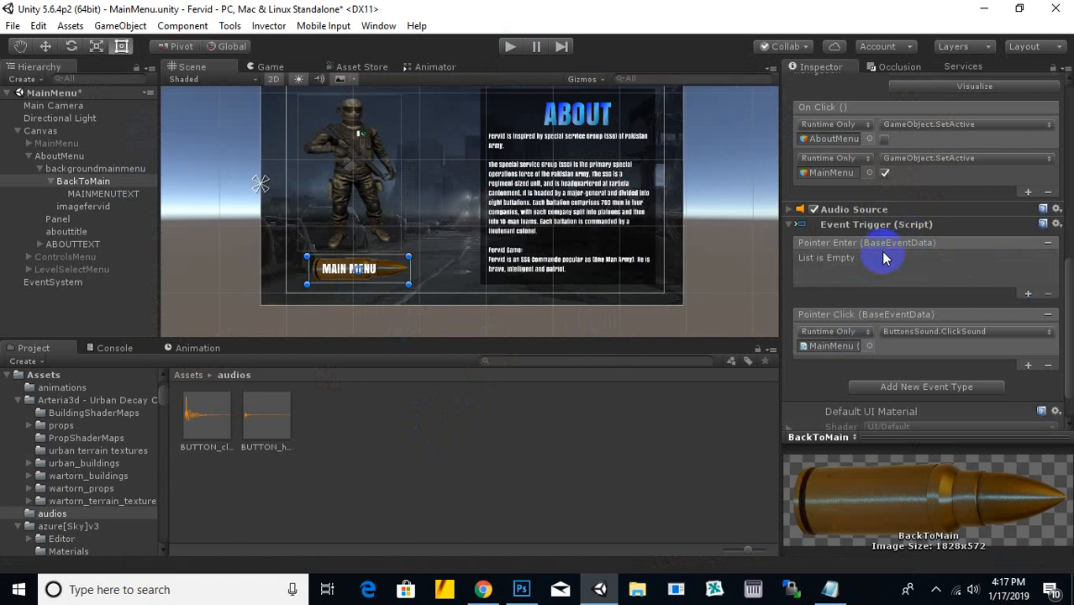
click(1048, 244)
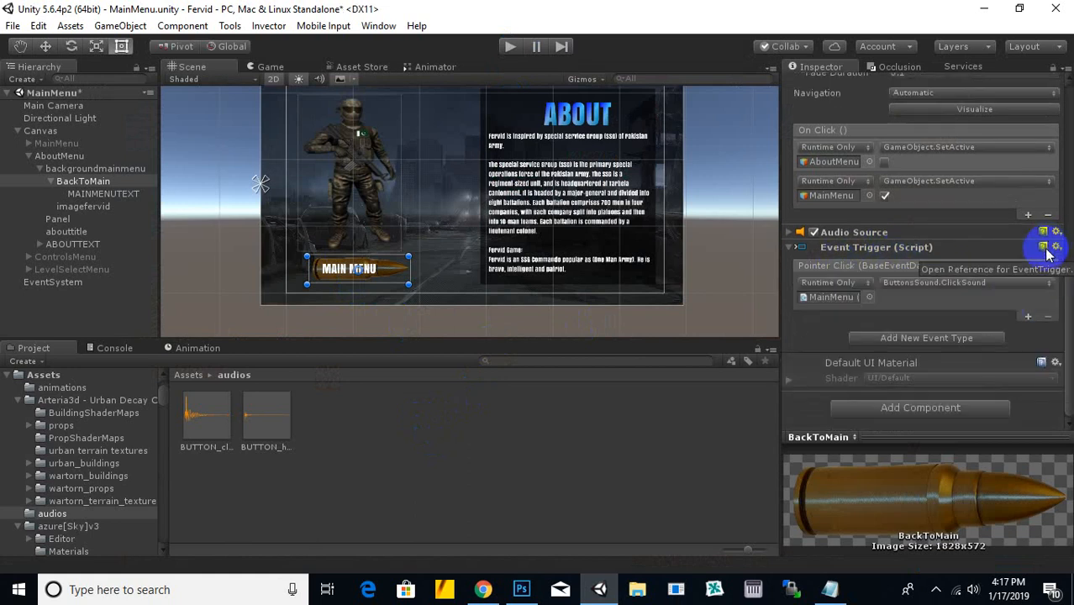
click(929, 341)
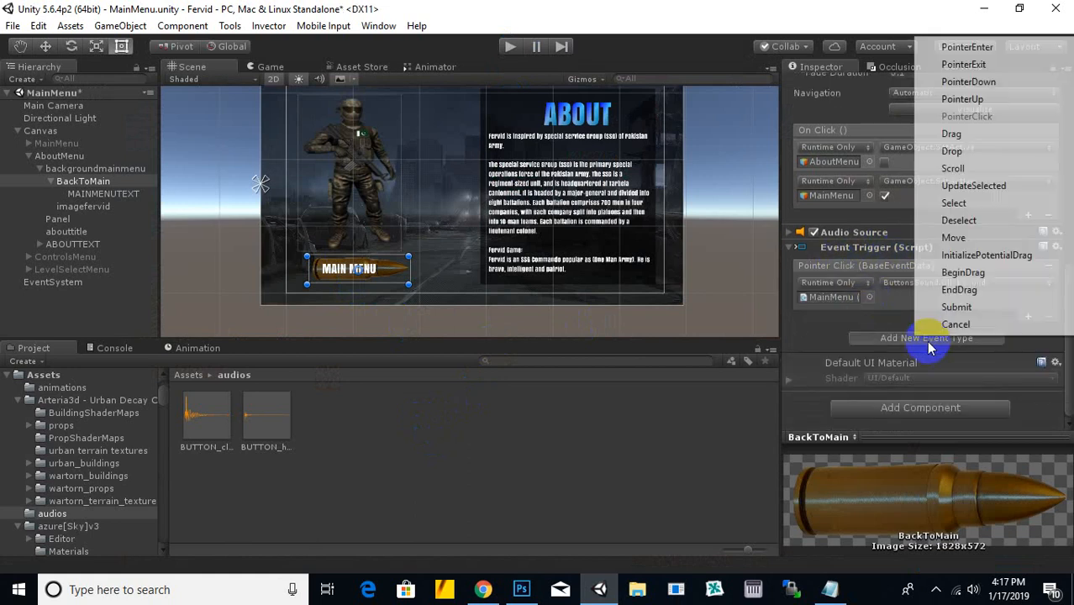
click(993, 49)
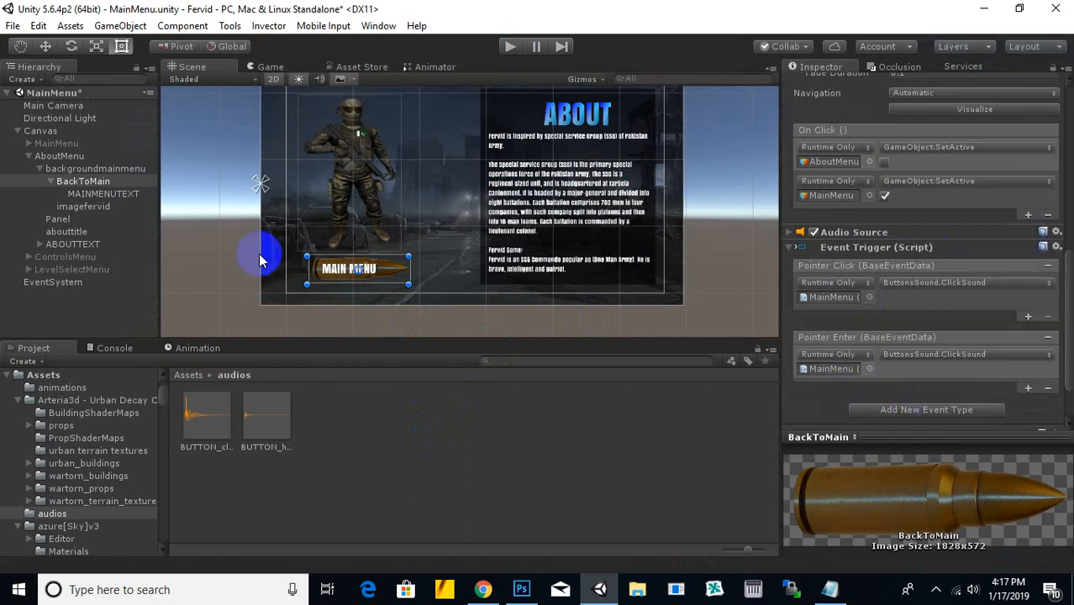
click(1002, 362)
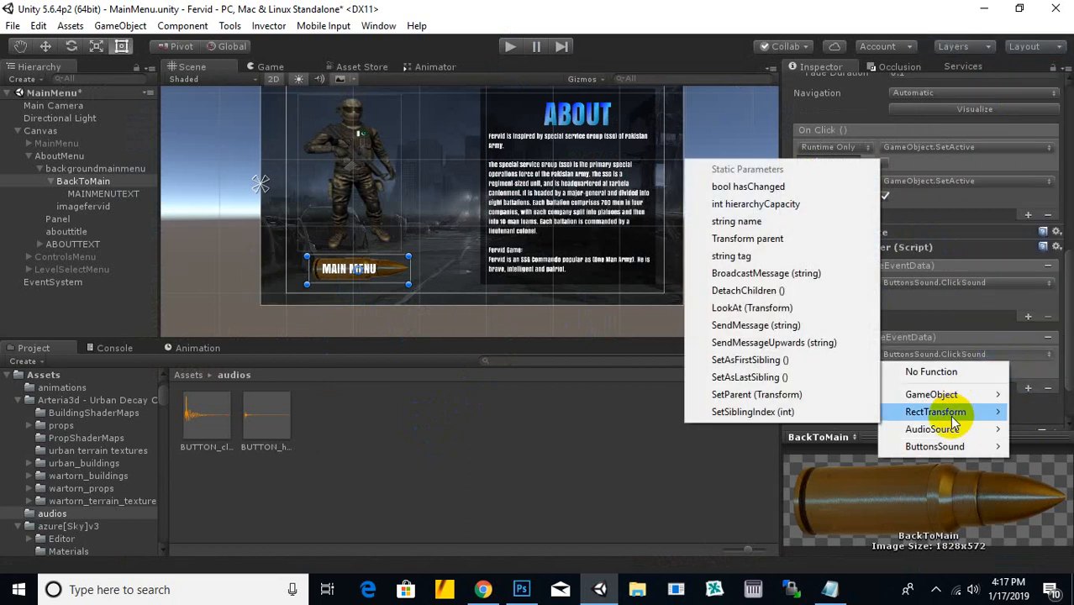
mouse_move(950, 445)
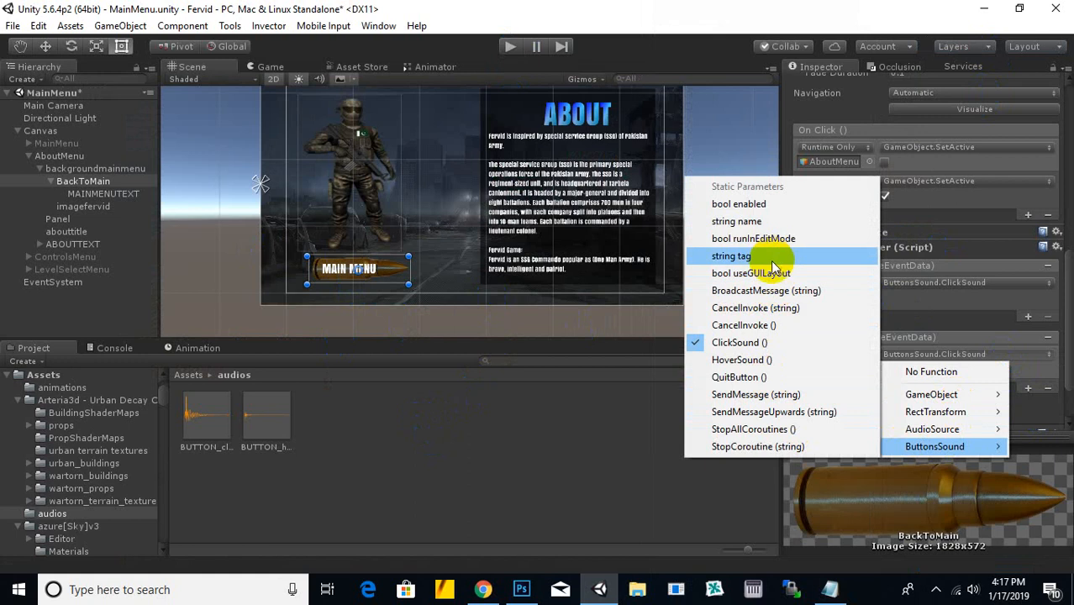
click(739, 360)
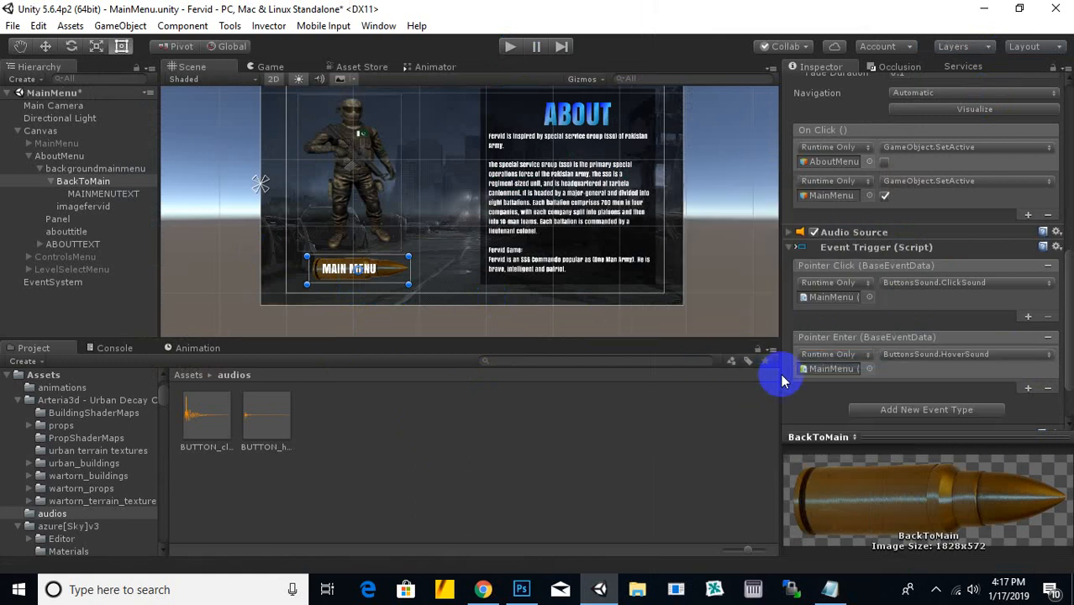
Step: Run the game again to recheck the Main Menu and About buttons' hover and click sounds, ending play mode when done
scroll(522, 260, down, 1)
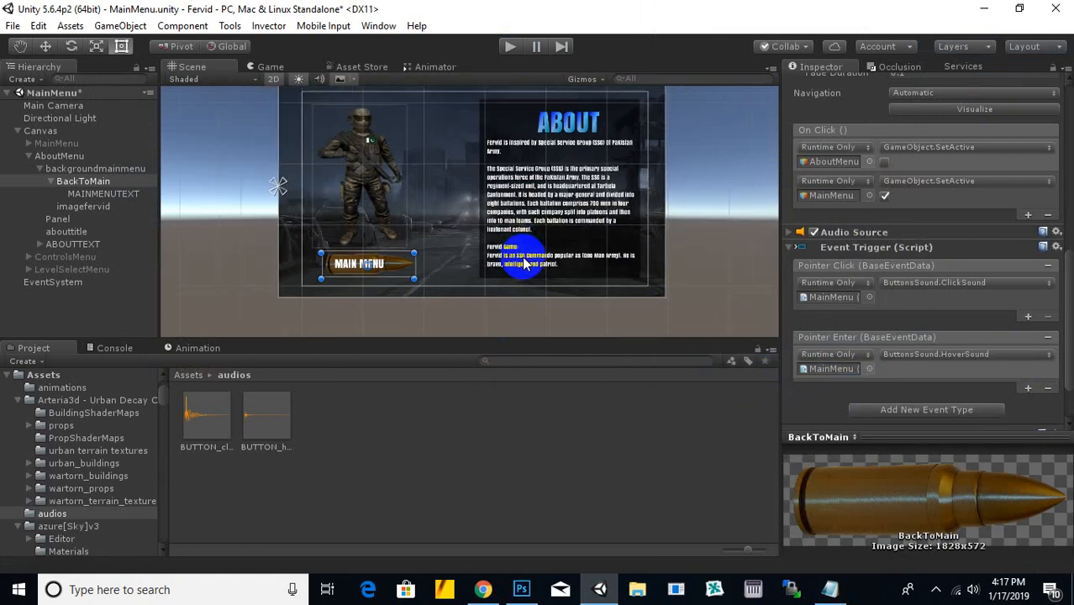
scroll(538, 260, down, 1)
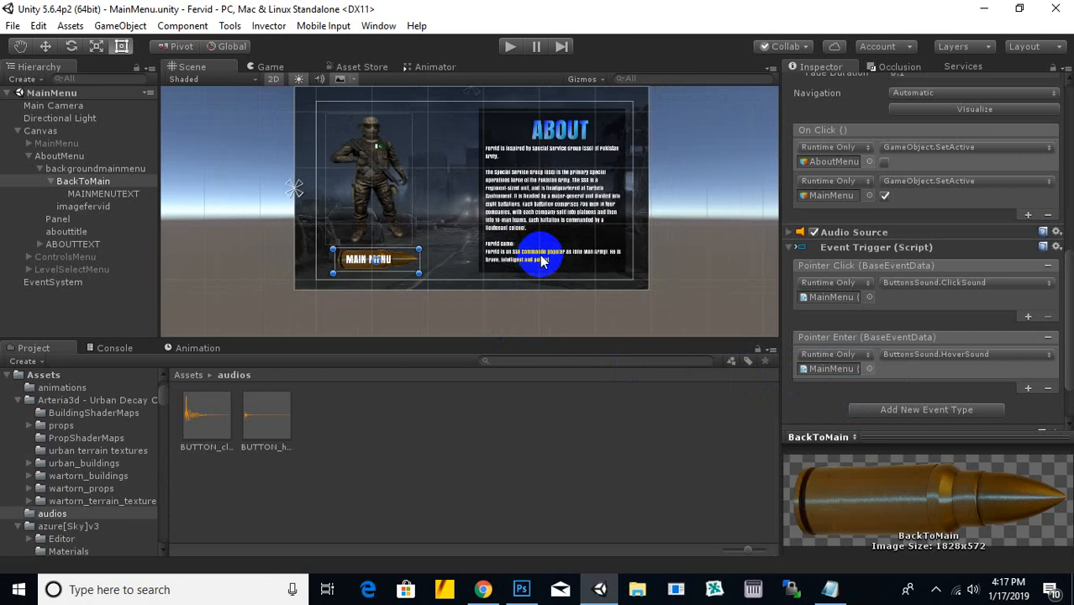
middle_drag(542, 253, 580, 260)
click(511, 48)
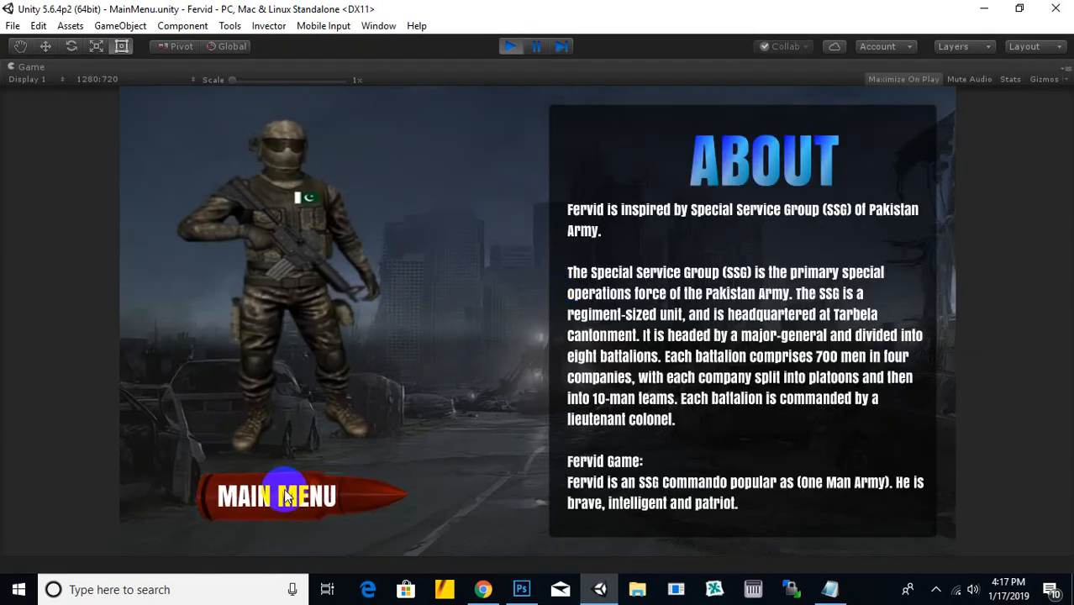
click(260, 504)
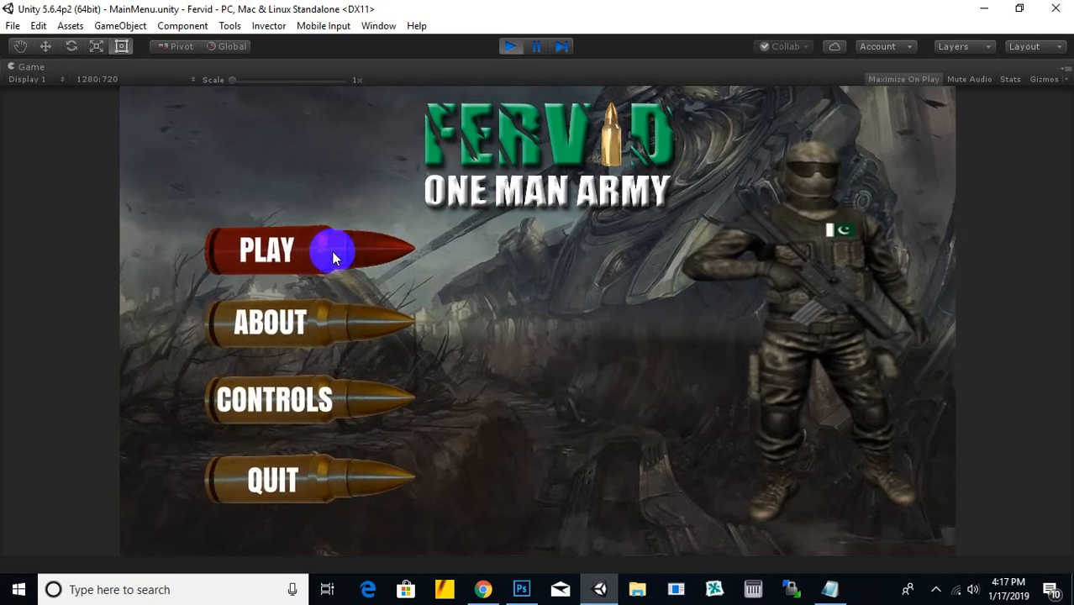
click(248, 340)
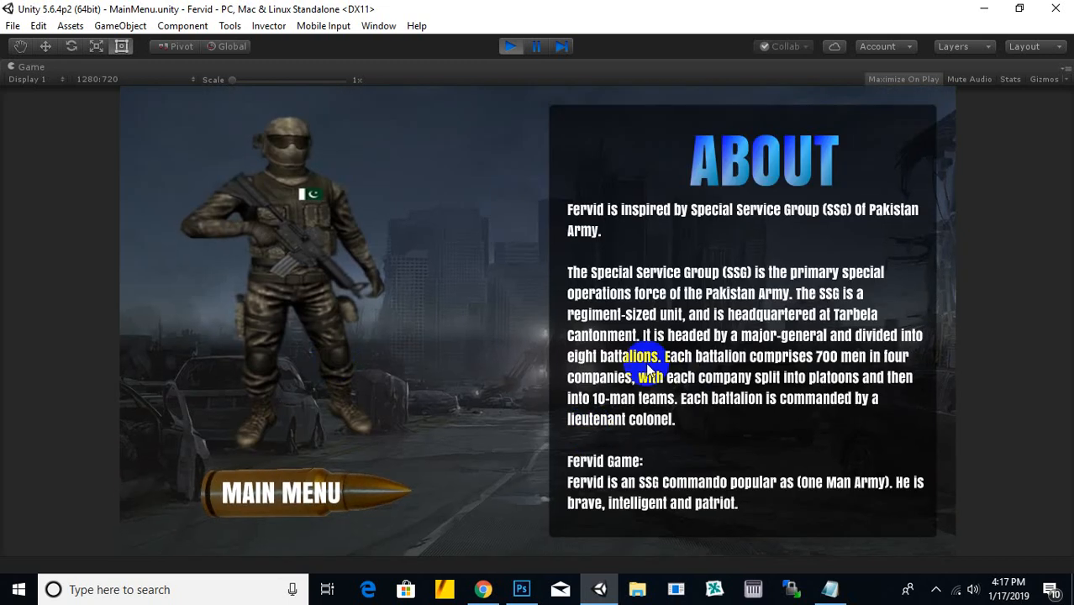
click(244, 513)
click(510, 46)
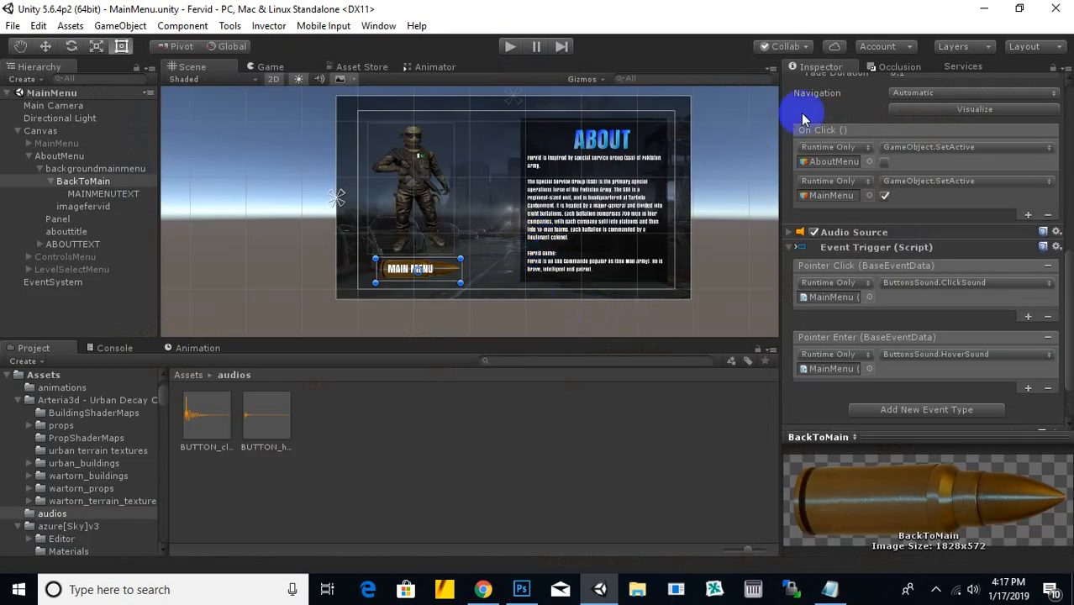
Step: Deactivate the AboutMenu object, collapse its hierarchy, and activate ControlsMenu so the Controls screen can be edited
scroll(679, 224, up, 2)
click(55, 155)
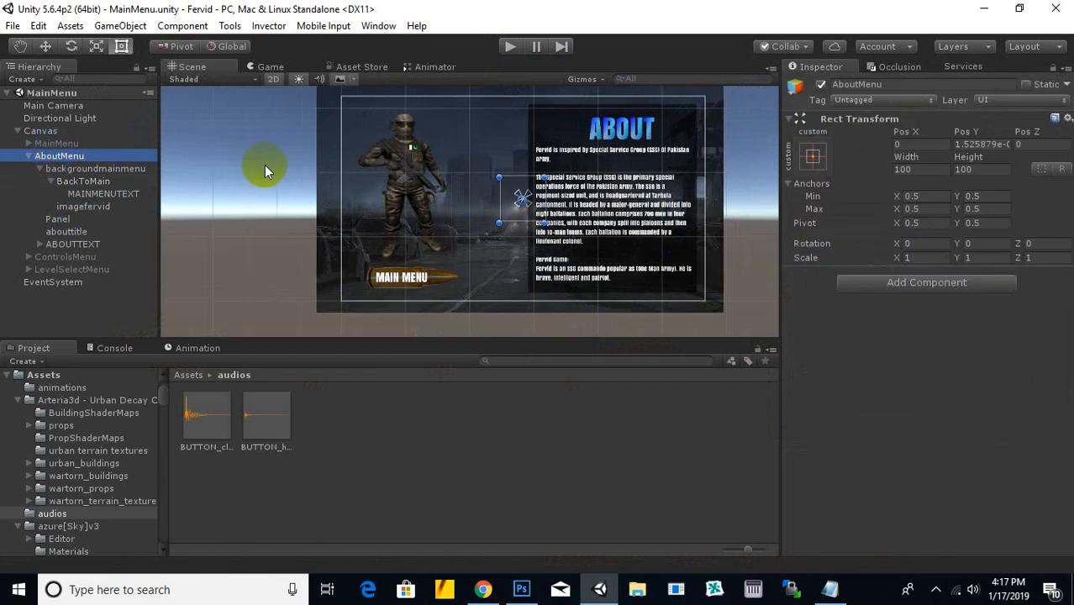
click(821, 85)
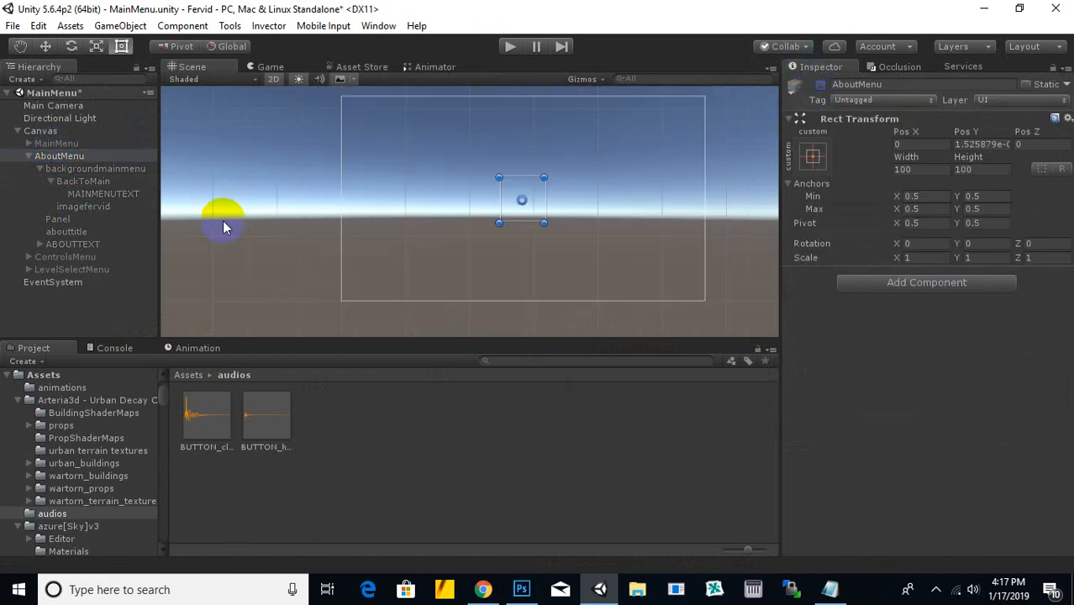
click(29, 157)
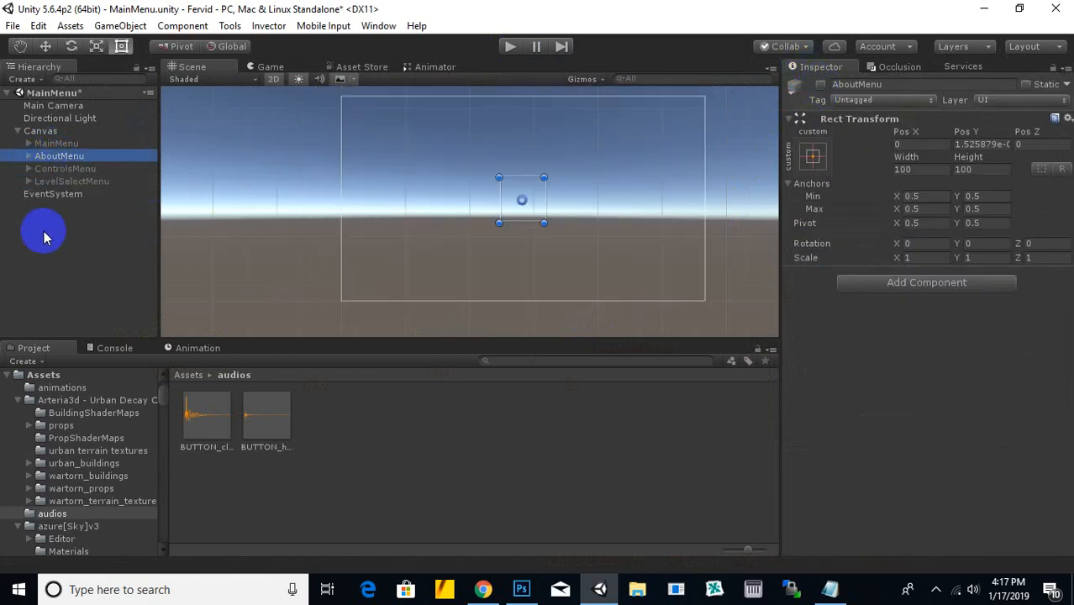
click(74, 170)
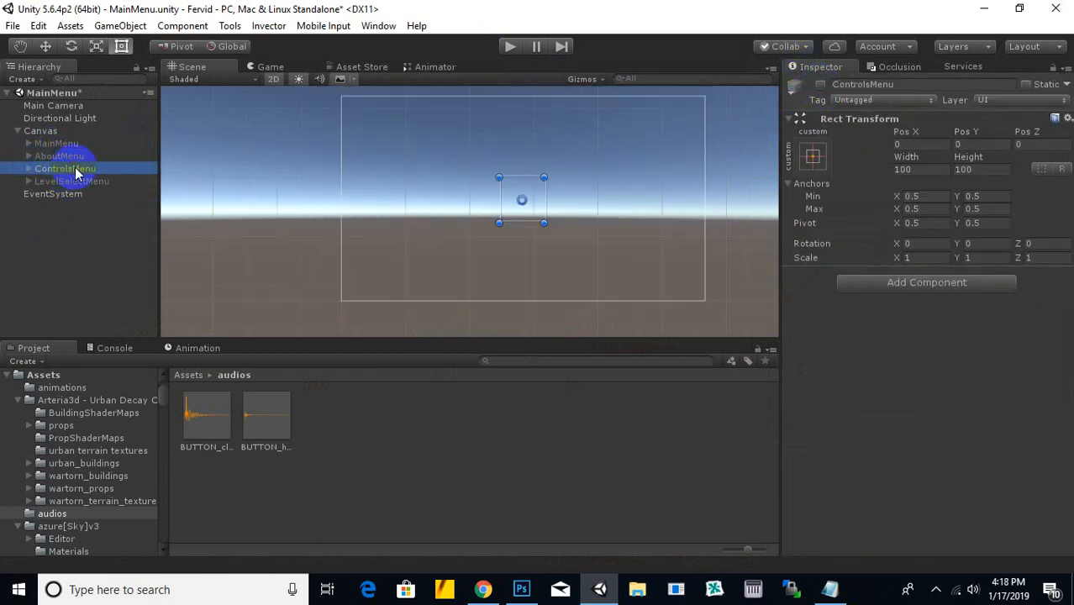
click(820, 86)
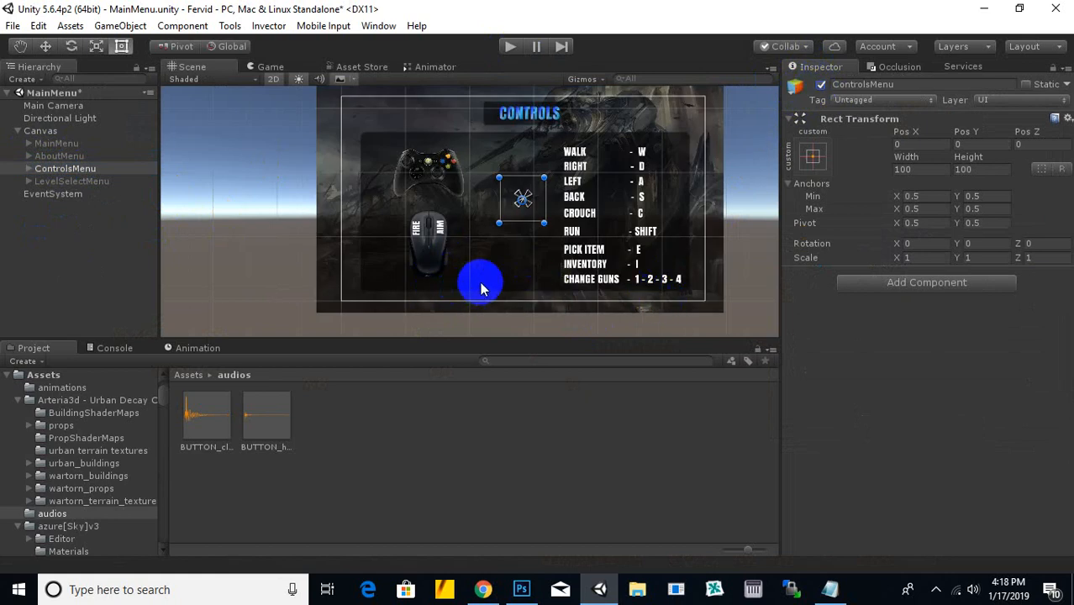
scroll(576, 275, up, 3)
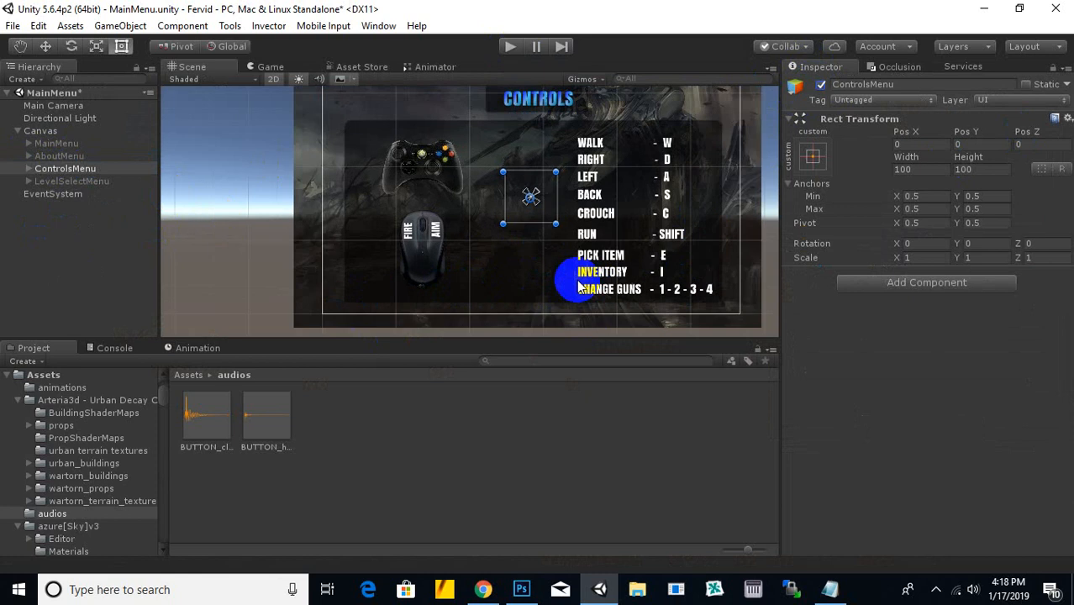
Step: Nudge the mouse image on the Controls screen up to Pos Y -104 with the Move tool
click(419, 250)
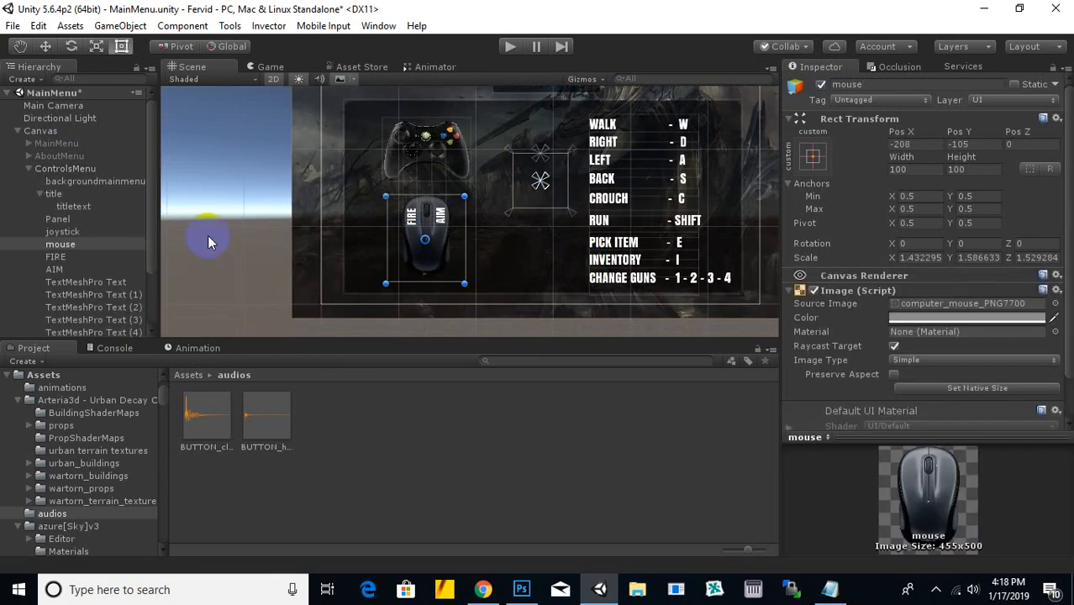
click(46, 46)
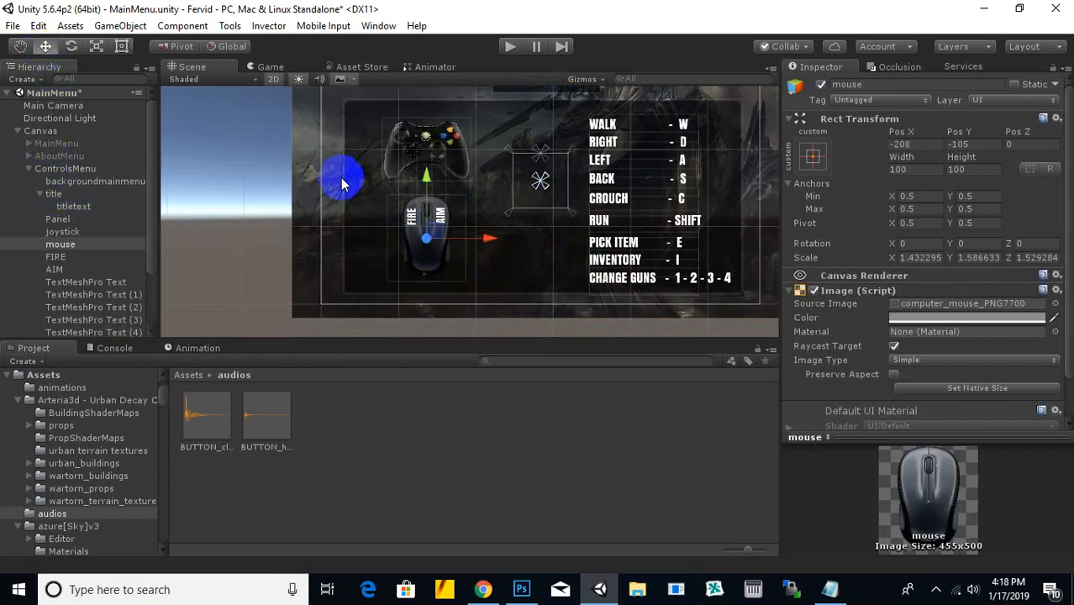
mouse_move(426, 179)
mouse_down()
mouse_move(427, 168)
mouse_move(427, 184)
mouse_up()
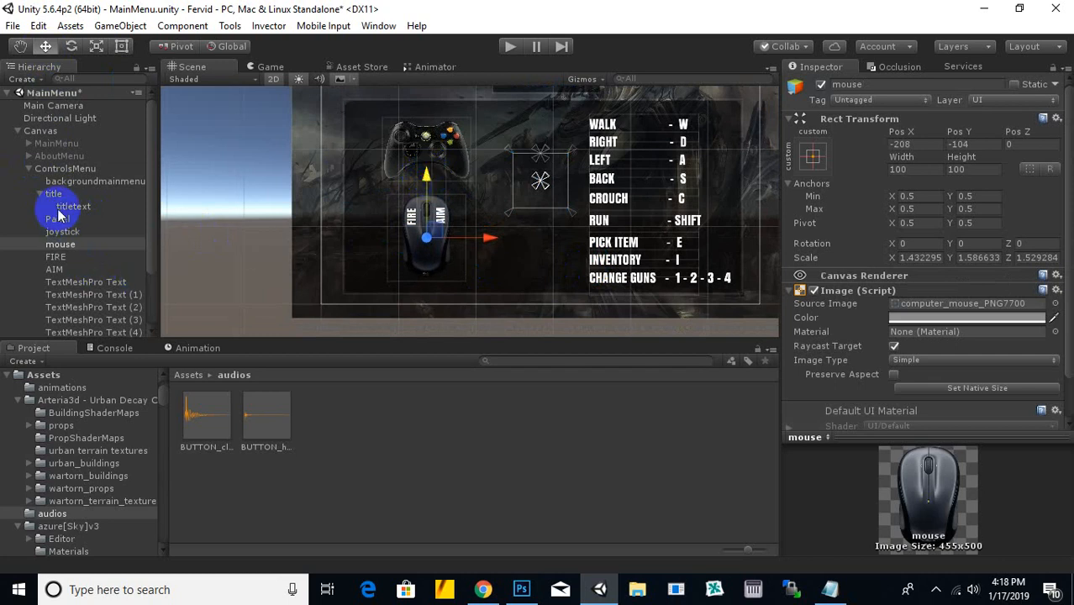
Step: Add a UI Button under ControlsMenu and move it over to the controller and mouse images, at about Pos X -261
right_click(61, 173)
mouse_move(142, 406)
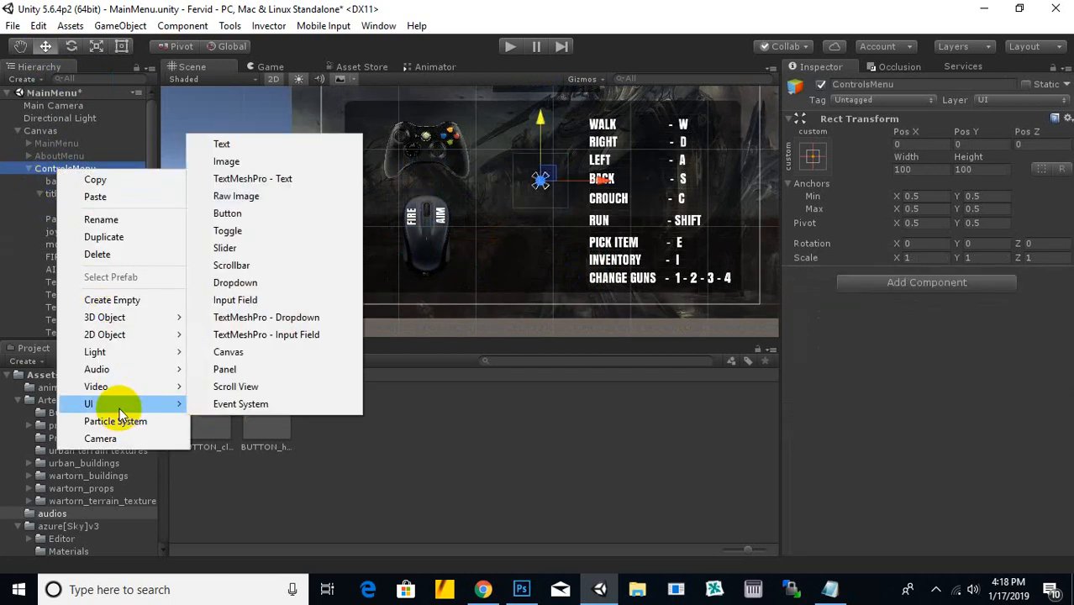
click(238, 214)
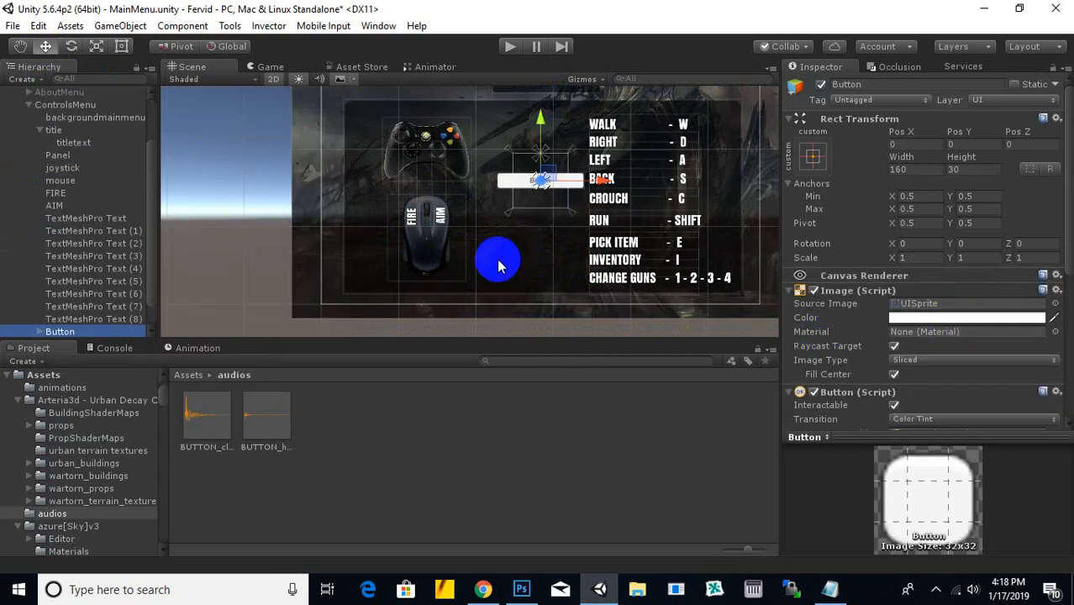
scroll(498, 267, down, 1)
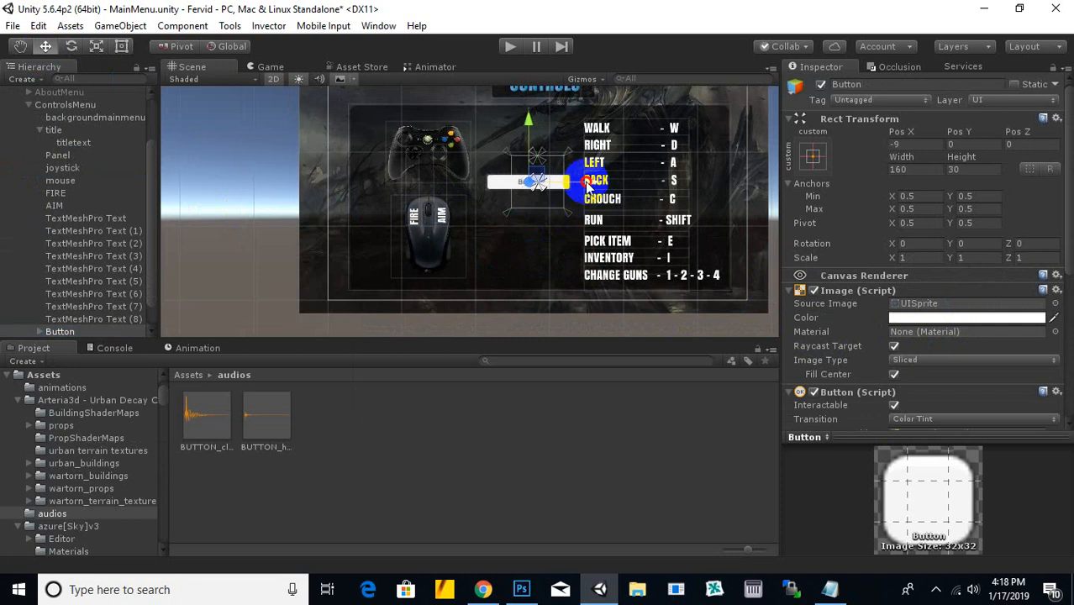
drag(597, 182, 461, 202)
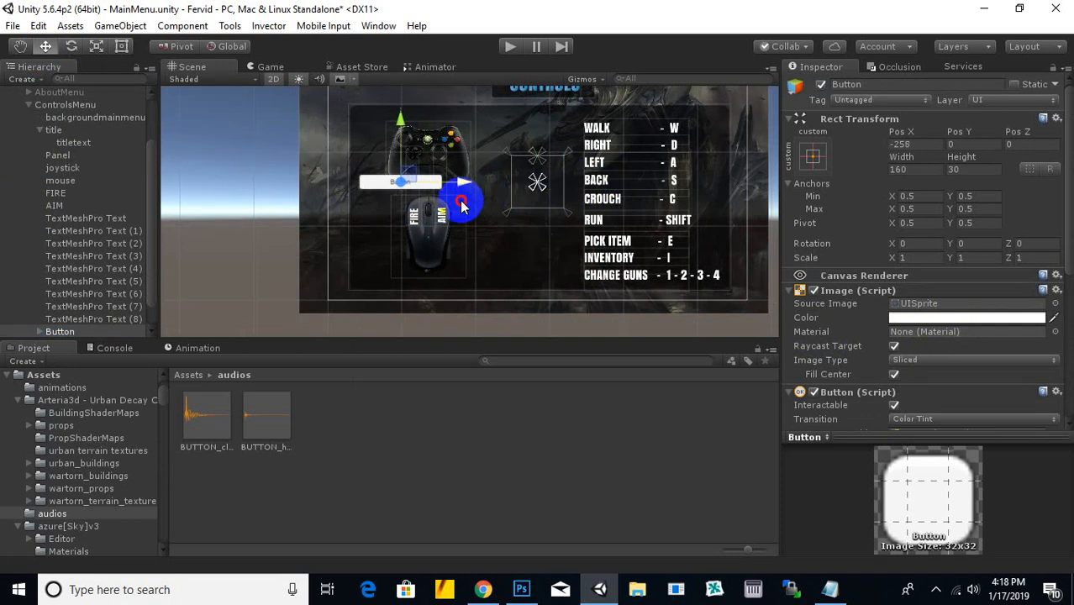
Step: Assign the bulletbutton sprite from Assets/sprites/ui as the new button's source image
click(190, 375)
scroll(638, 515, down, 1)
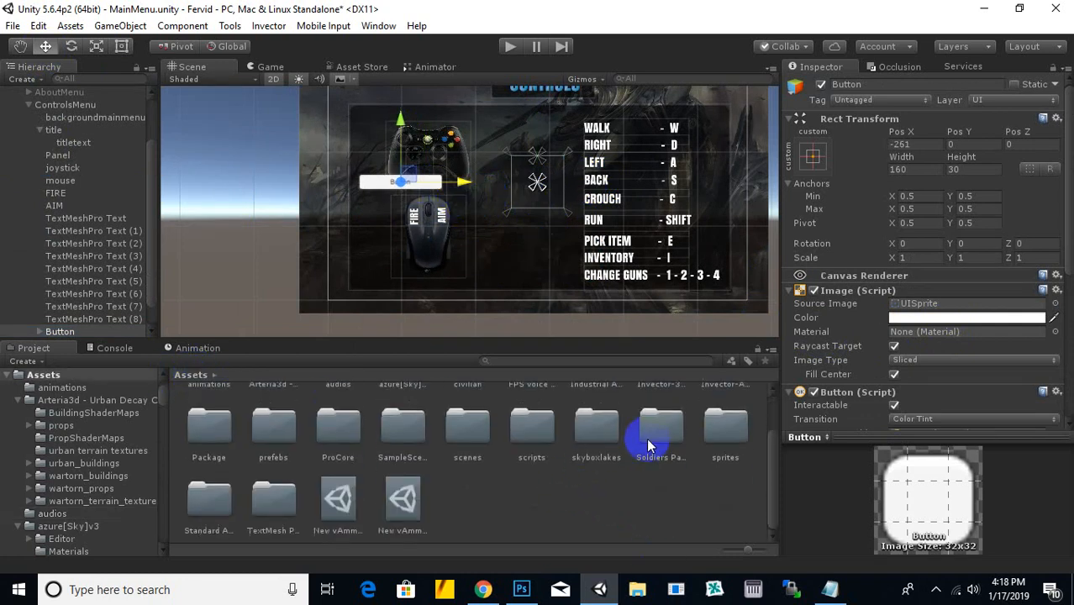
double_click(723, 435)
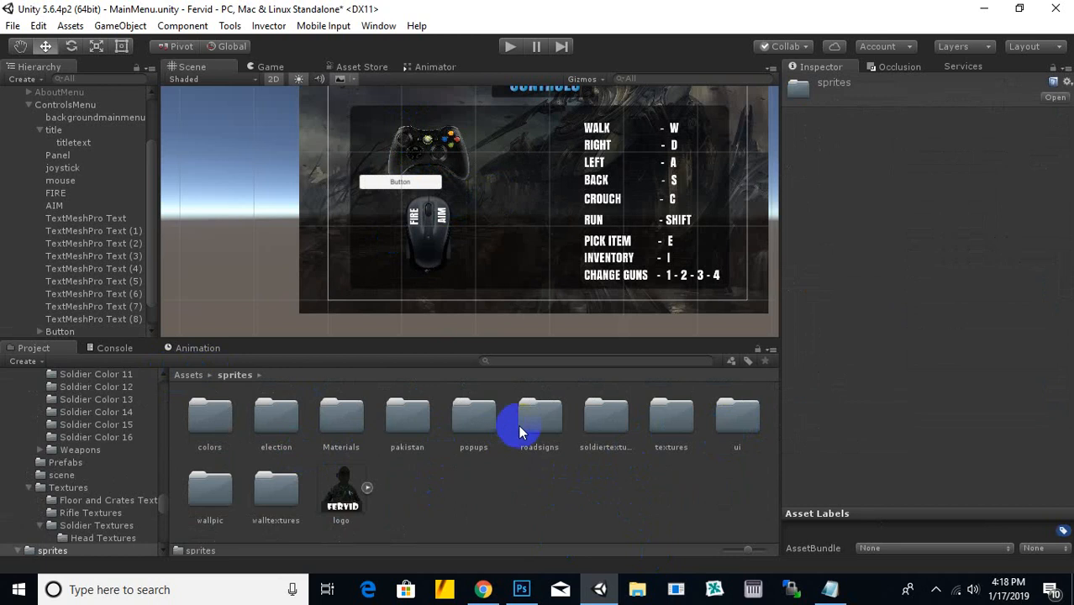
double_click(721, 422)
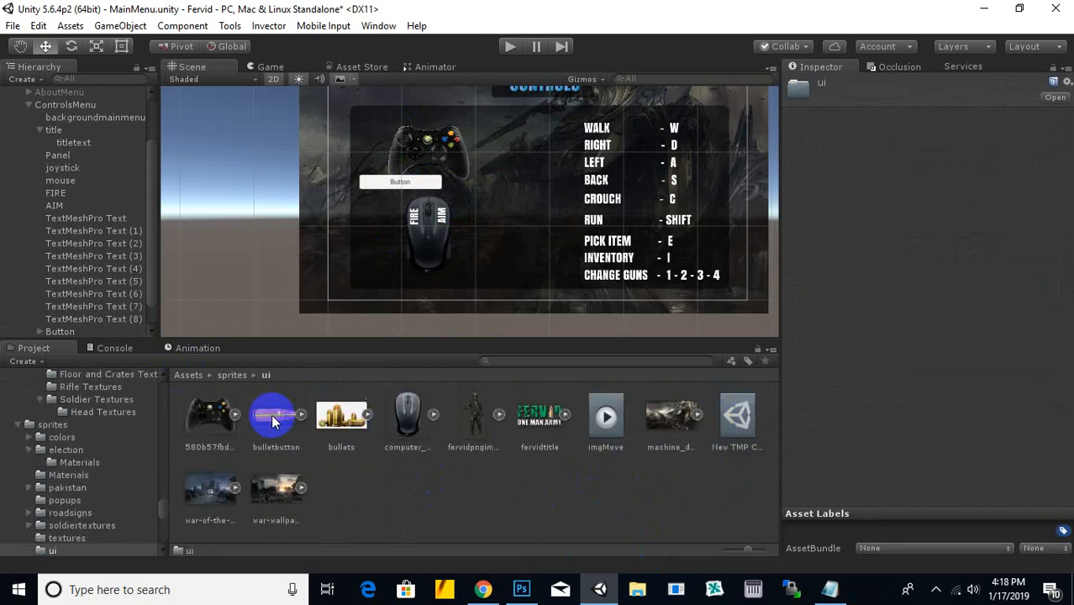
drag(271, 414, 264, 280)
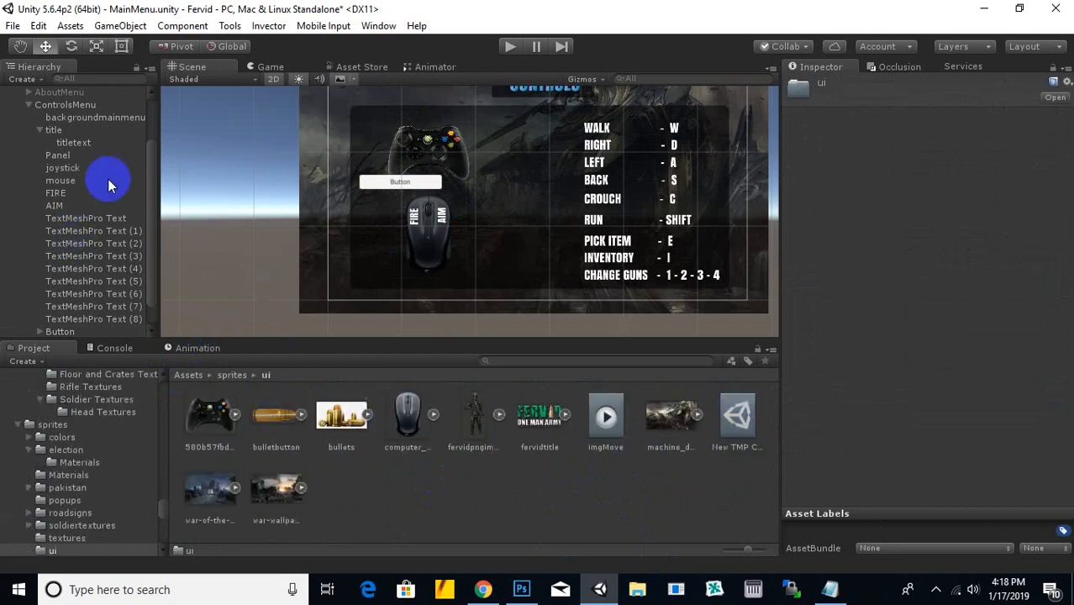
click(372, 181)
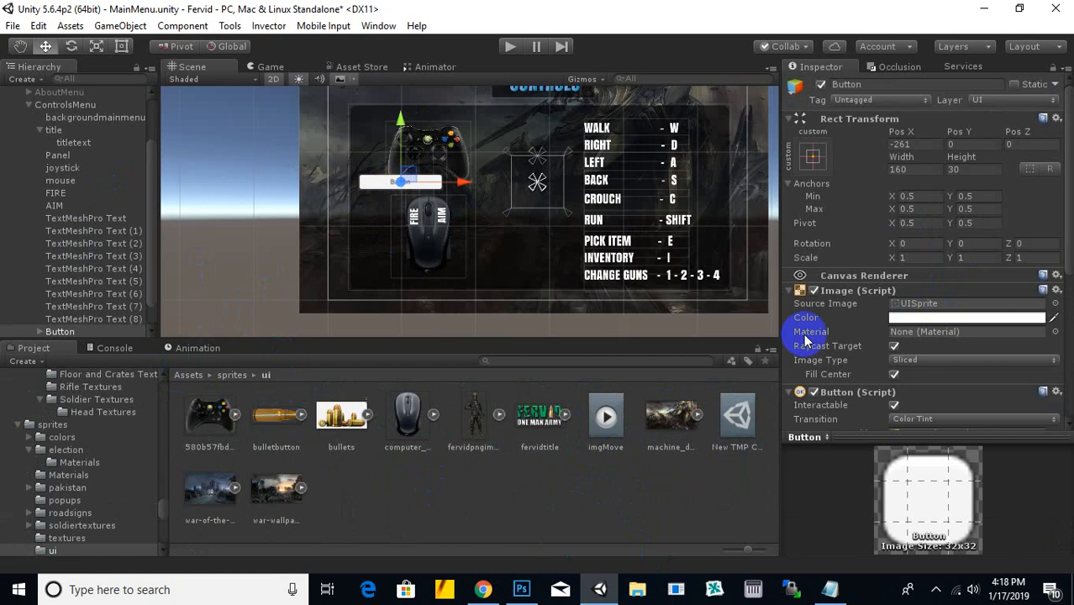
drag(282, 433, 916, 305)
scroll(371, 168, up, 3)
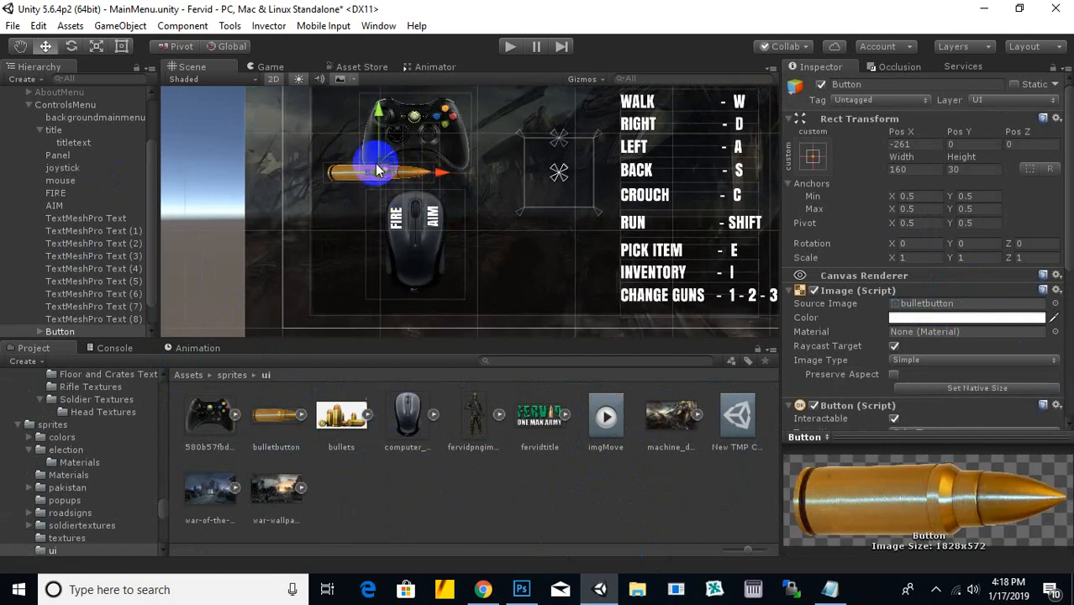
Step: Stretch the bullet button vertically to a Y scale of about 1.77 and lower it to about Pos Y -177
click(97, 46)
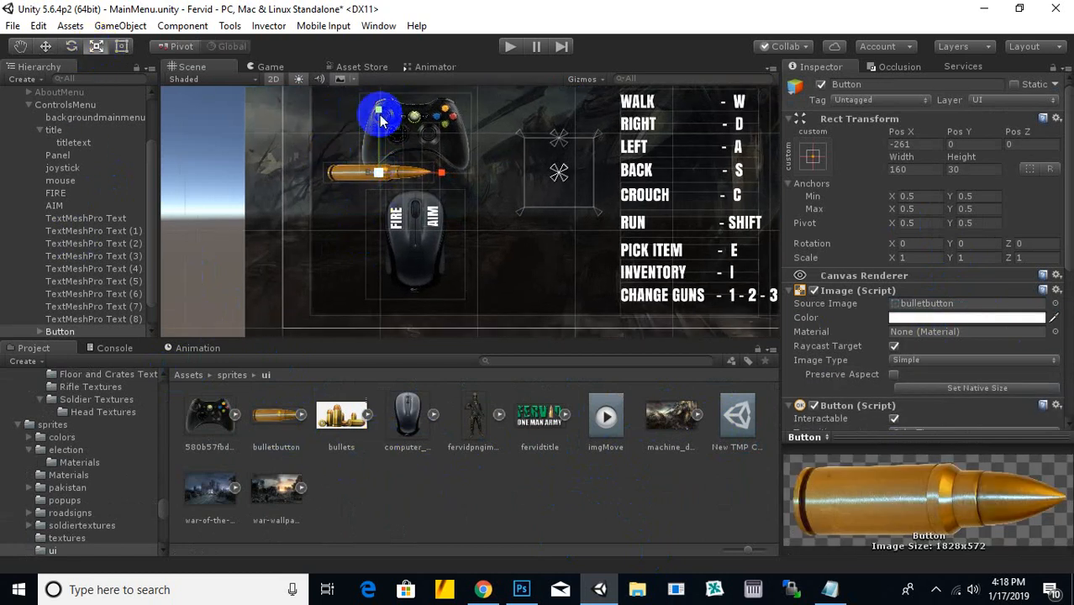
drag(371, 115, 382, 64)
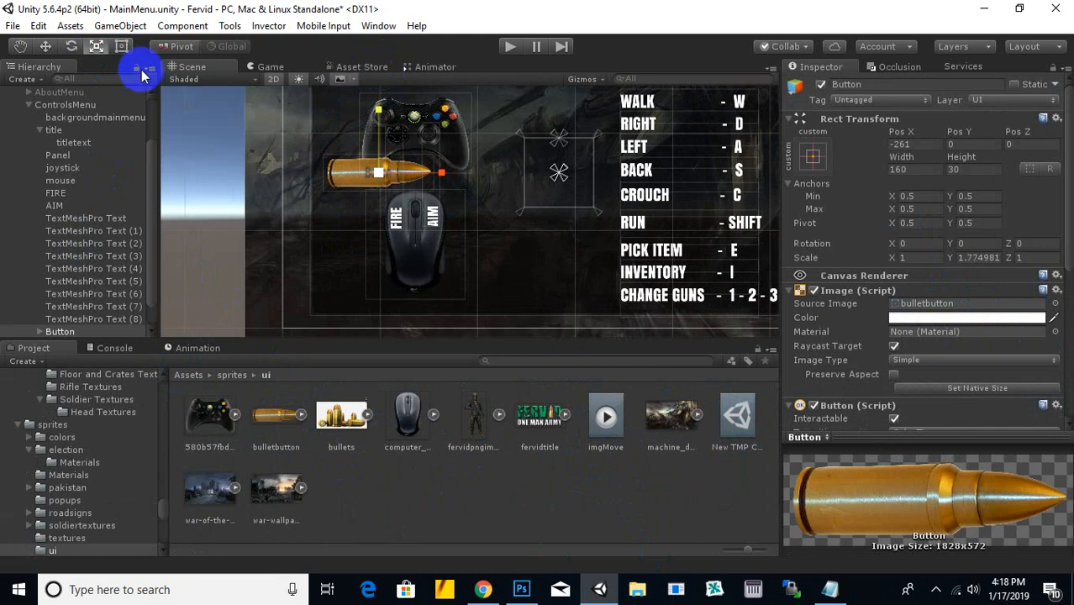
click(70, 49)
click(45, 48)
scroll(413, 216, down, 4)
drag(397, 124, 387, 229)
middle_drag(411, 235, 457, 203)
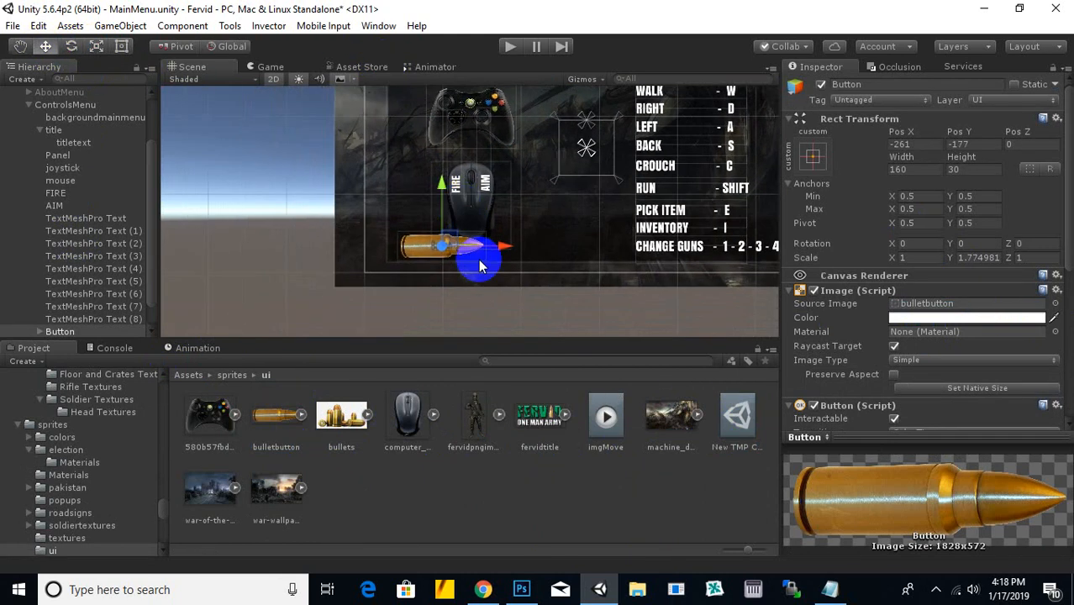
Step: Reposition the bullet button beside the mouse image at about Pos X -37, Y -167, and widen its X scale to about 1.12
drag(502, 250, 628, 250)
middle_drag(617, 251, 593, 248)
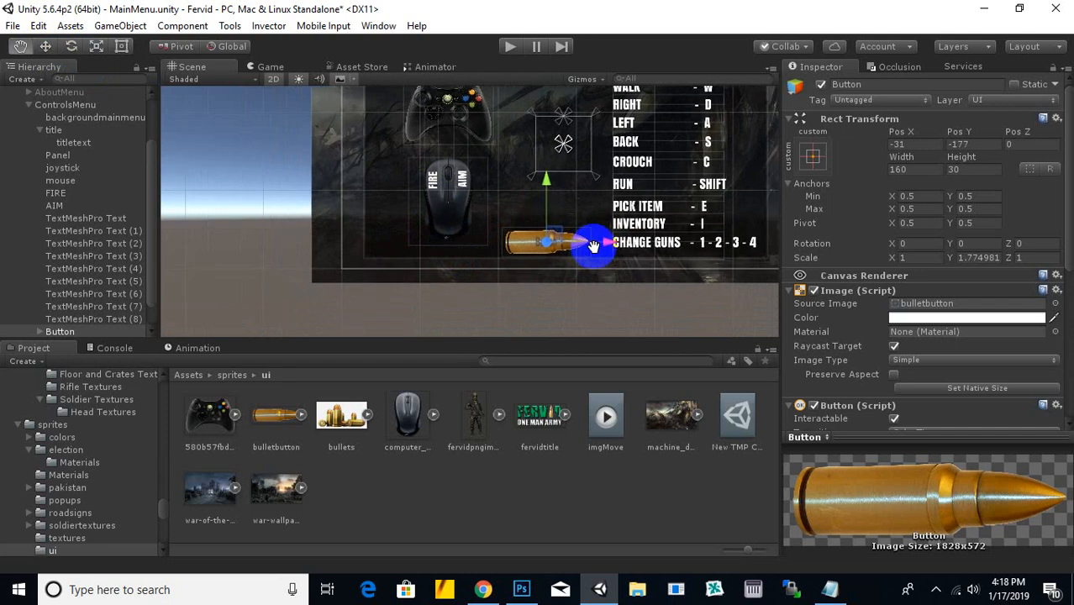
drag(547, 184, 547, 176)
middle_drag(566, 269, 541, 248)
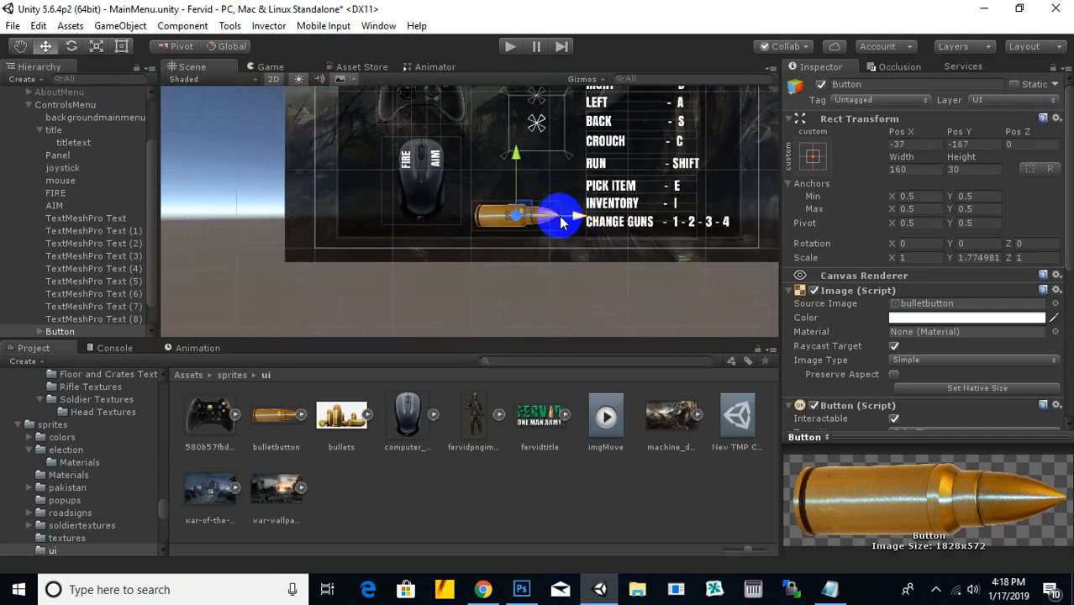
click(99, 51)
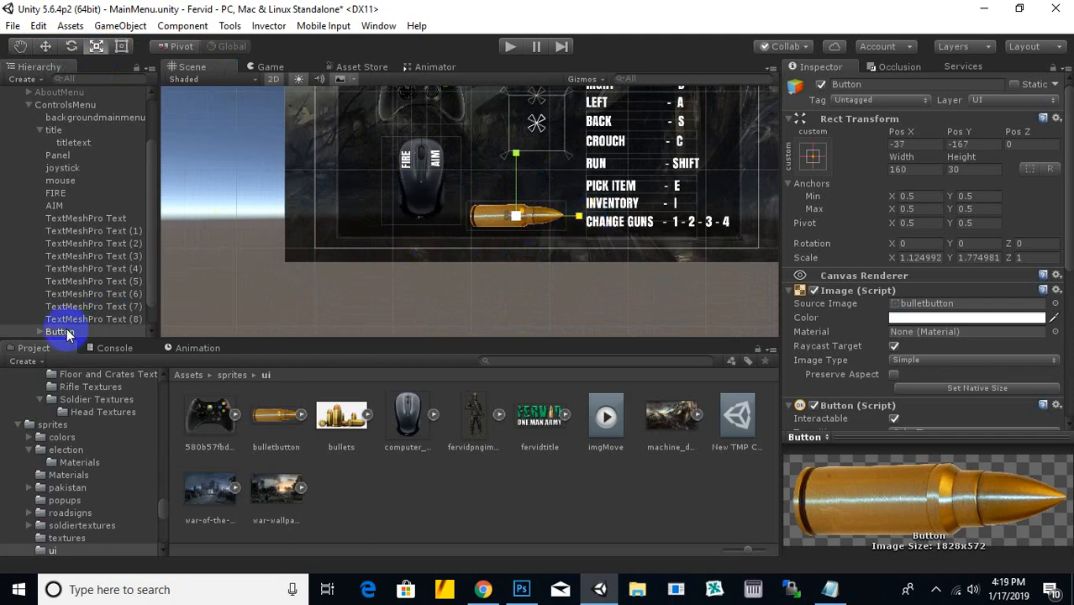
Step: Delete the default Text child of the bullet button
scroll(68, 304, down, 1)
click(39, 307)
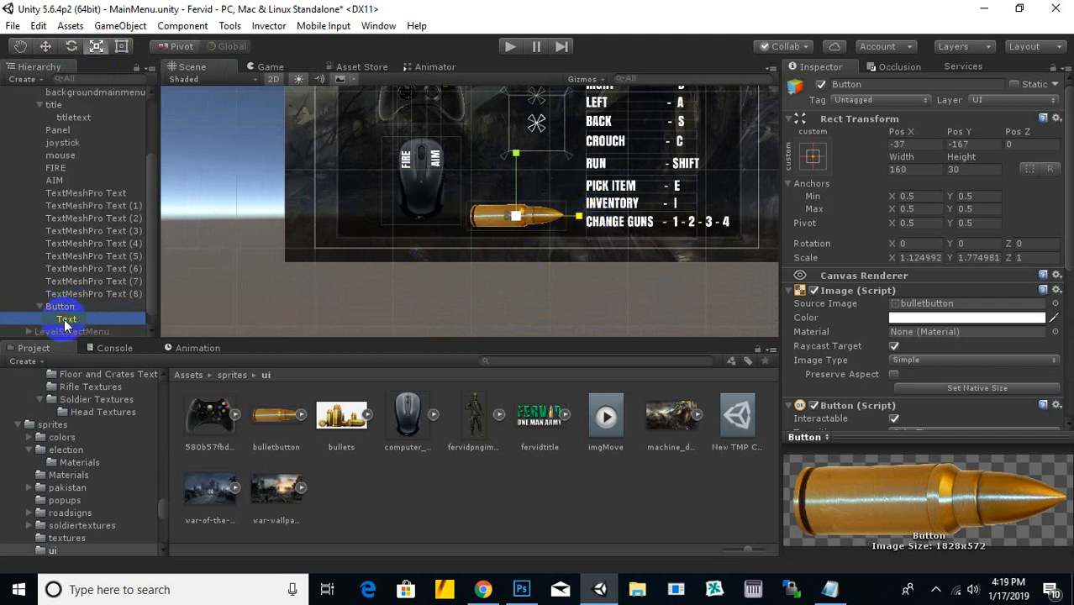
click(67, 321)
key(Delete)
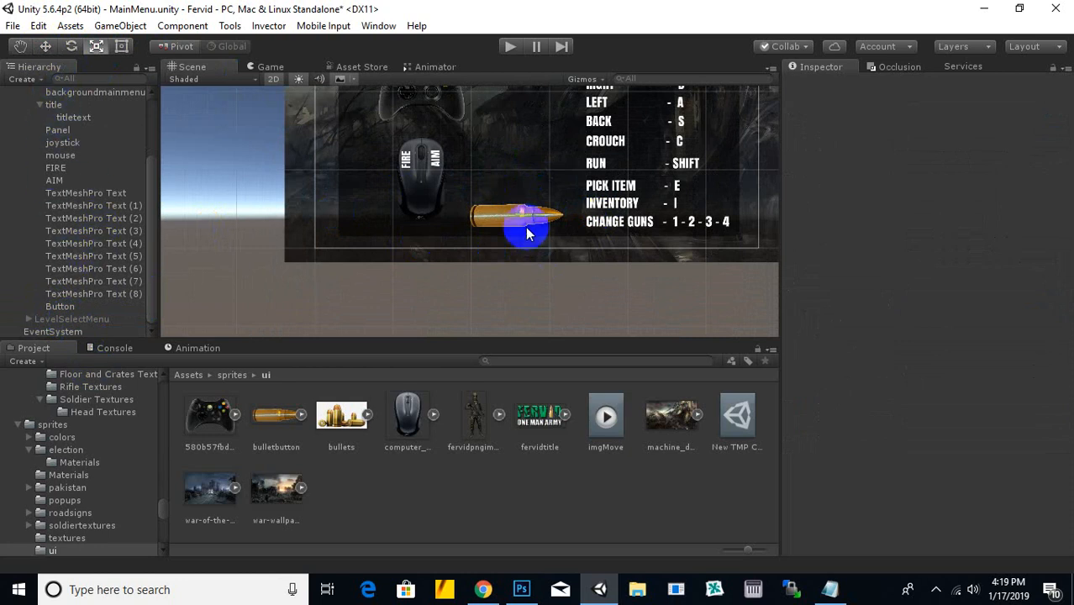
Step: Rename the bullet button object as mainmenubutton
right_click(67, 310)
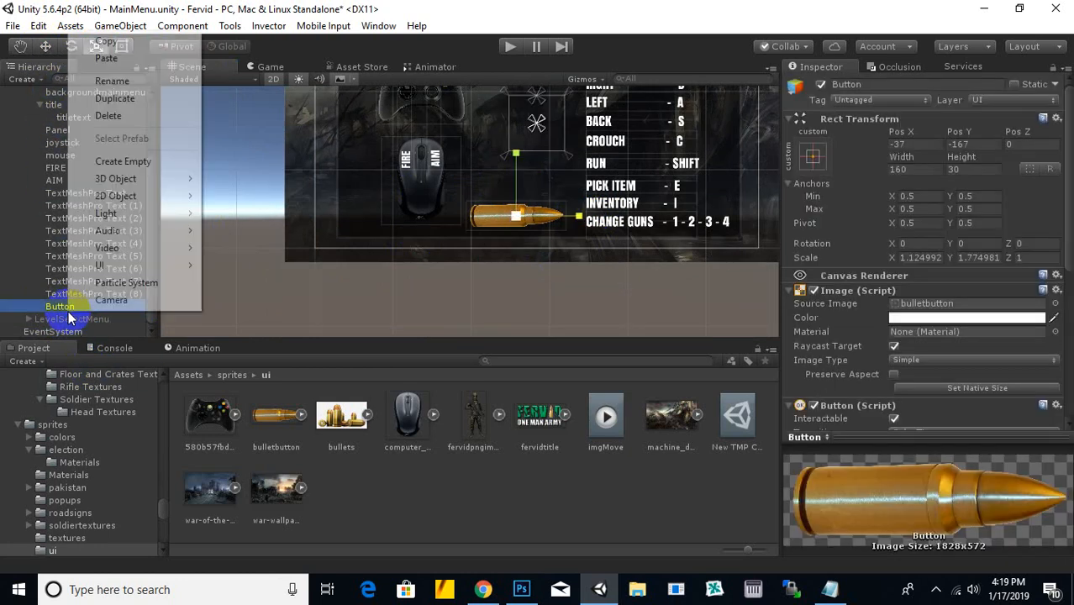
click(126, 82)
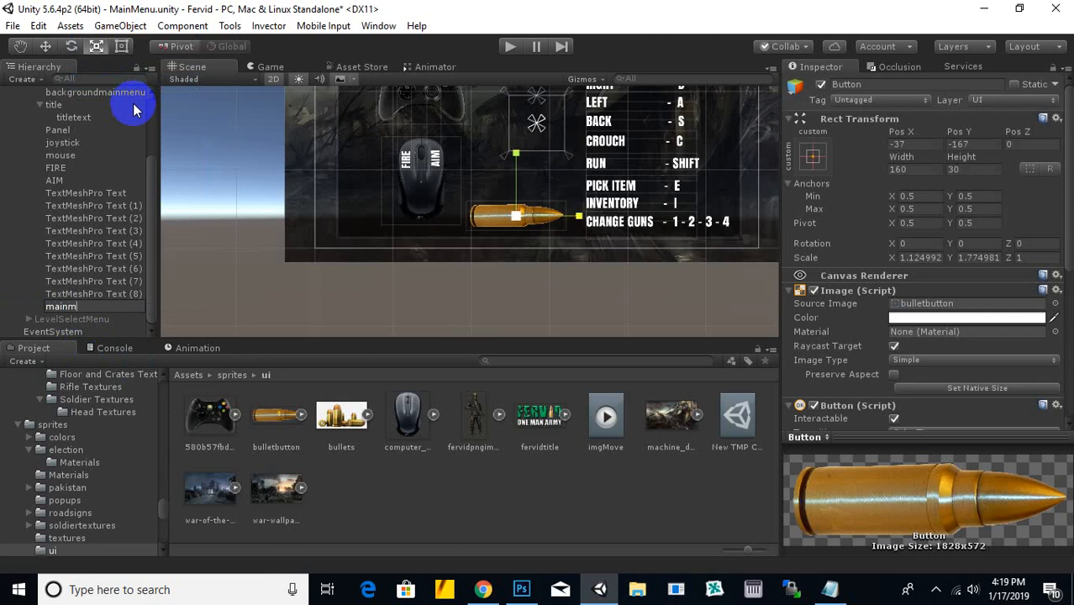
text(mainmenubutton)
key(Return)
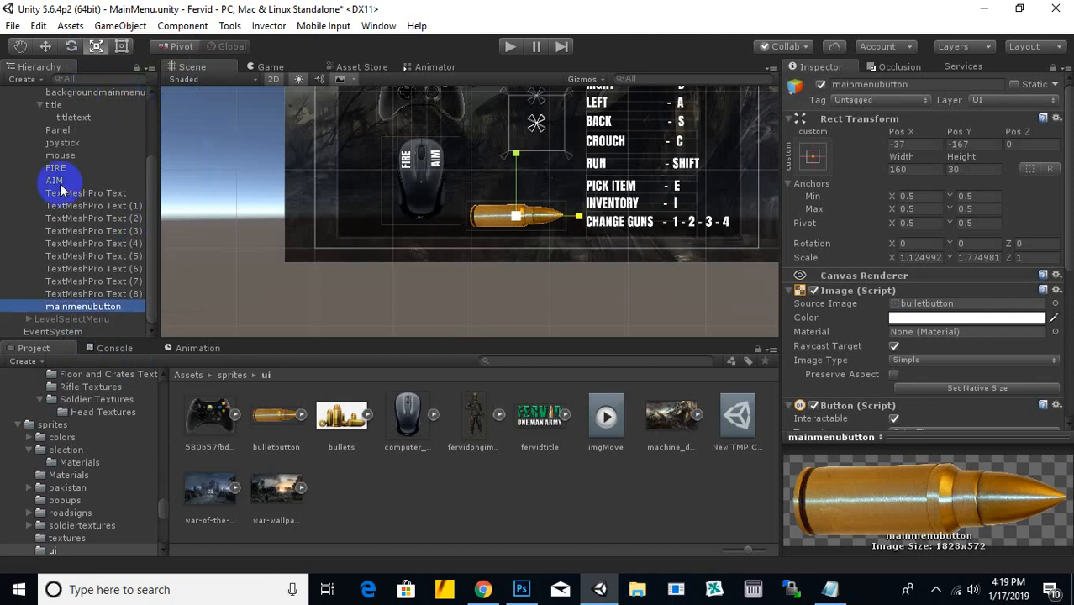
Step: Add a TextMeshPro text object under ControlsMenu for the button's label
scroll(60, 111, up, 2)
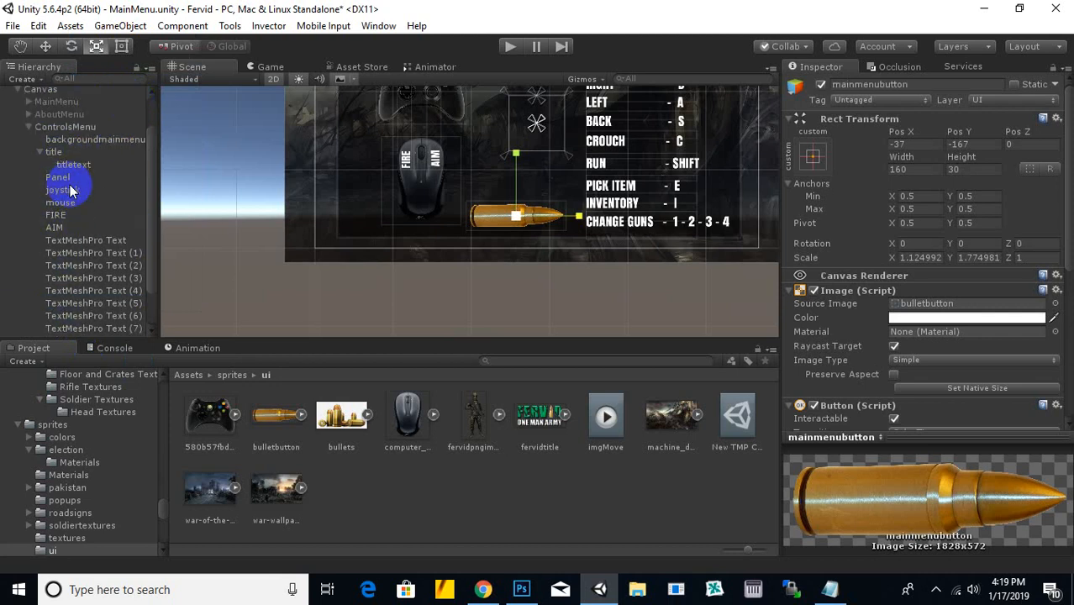
right_click(68, 126)
mouse_move(125, 302)
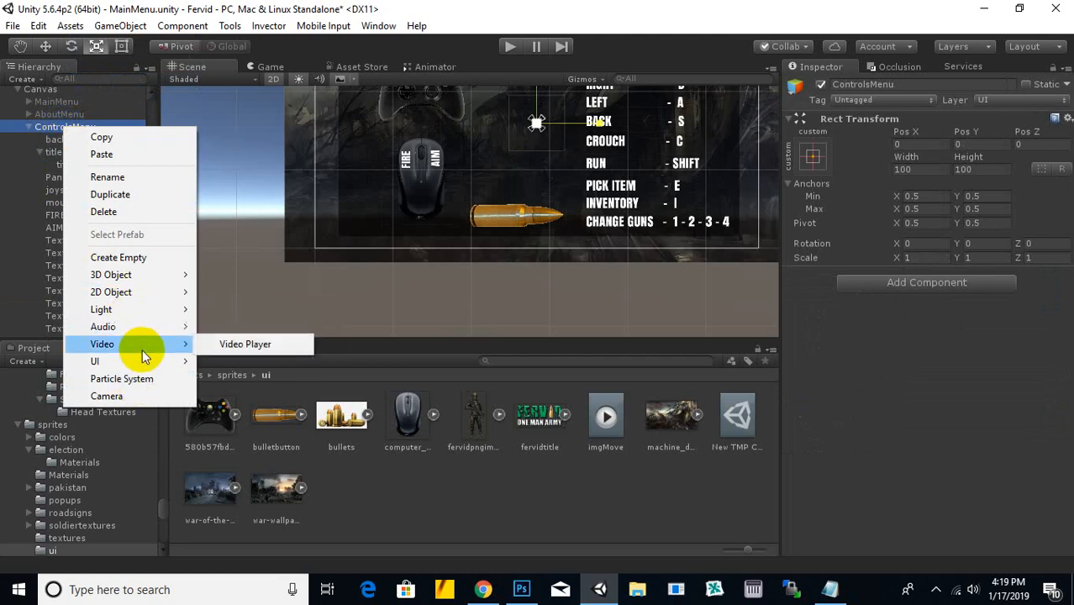
mouse_move(168, 362)
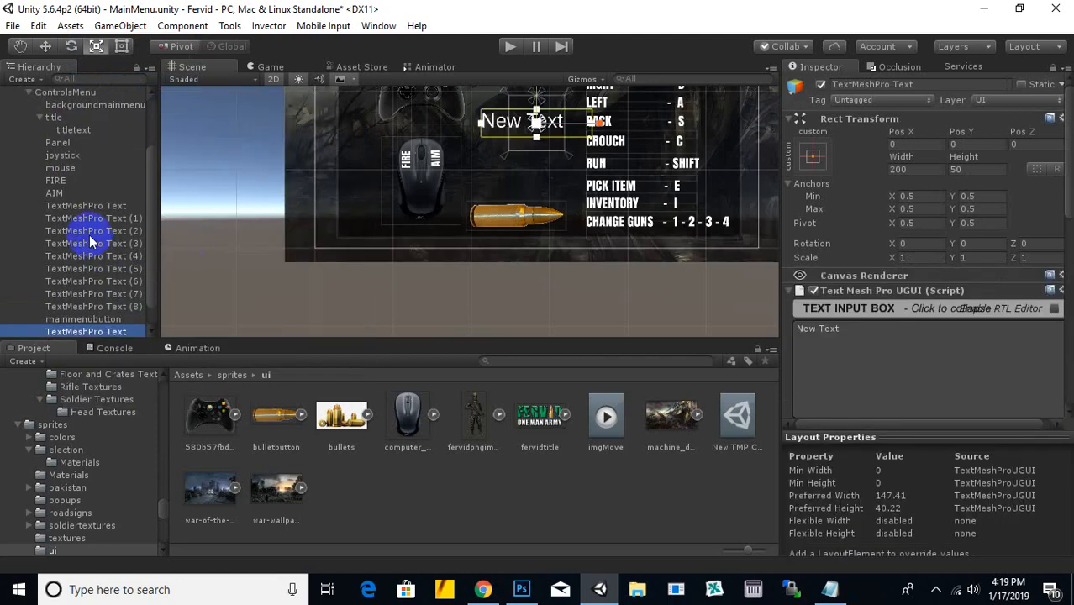
Step: Rename the new TextMeshPro text object as mainmenutext and make it a child of mainmenubutton
right_click(121, 302)
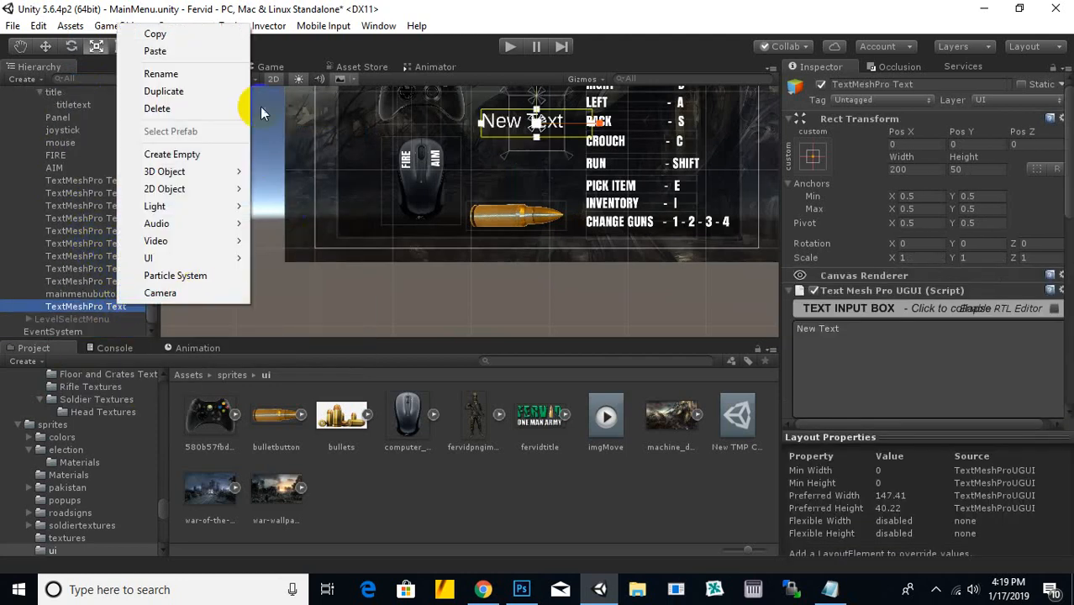
click(202, 75)
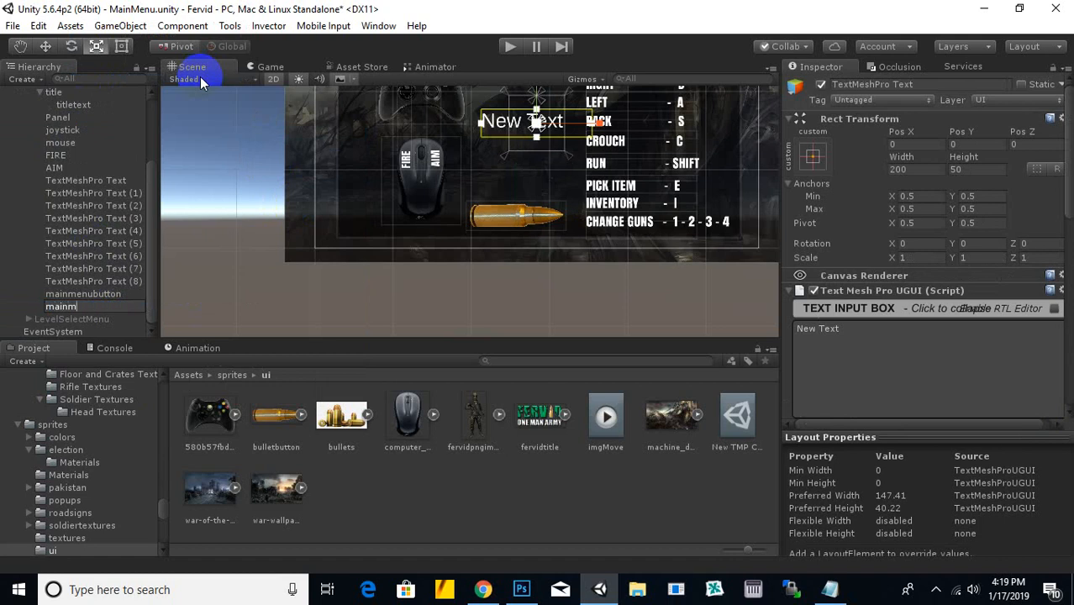
text(mainmenutext)
key(Return)
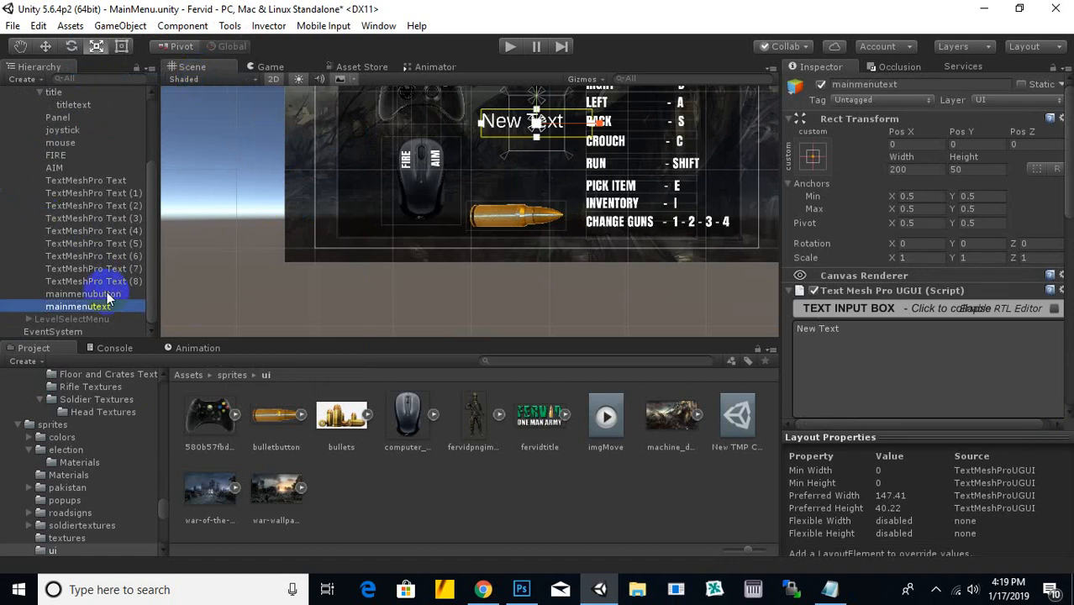
drag(107, 294, 105, 294)
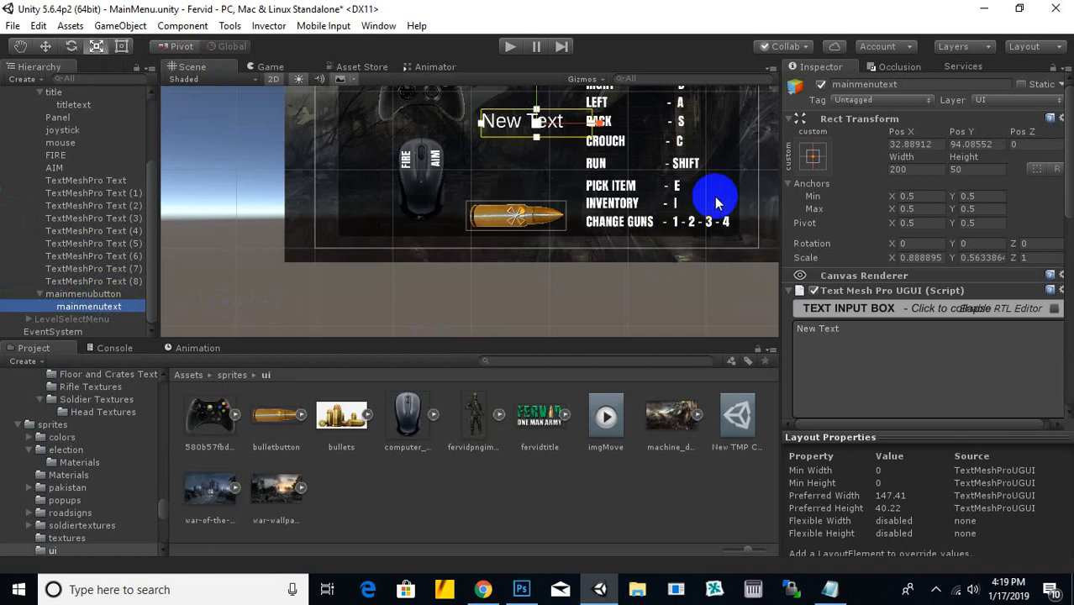
Step: Set the mainmenutext font asset to Anton SDF and move the text down onto the bullet image
mouse_move(538, 93)
mouse_down()
mouse_move(521, 152)
mouse_move(537, 100)
mouse_up()
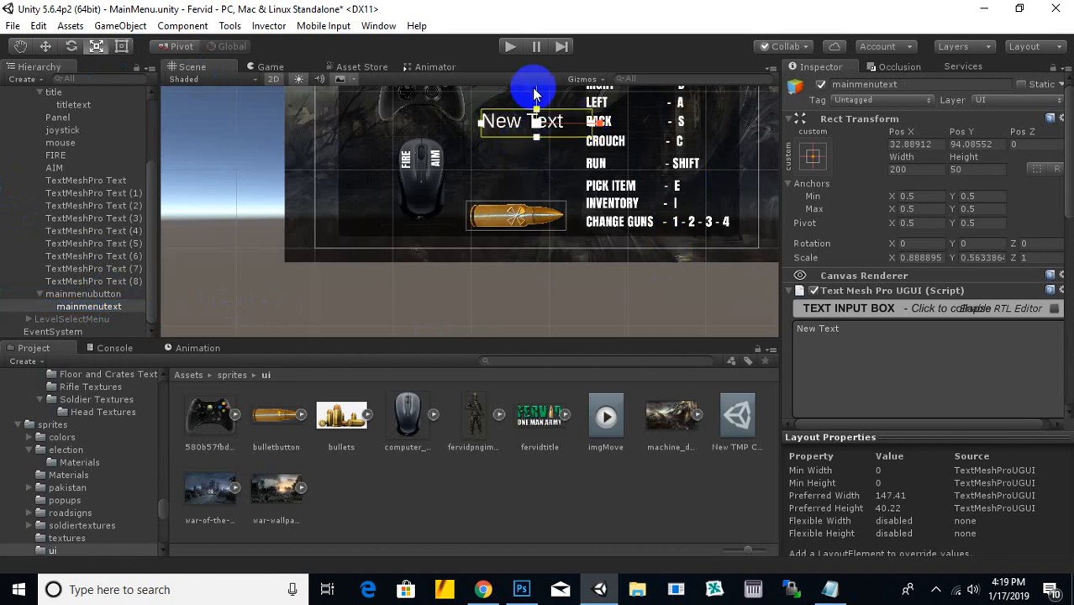
click(46, 46)
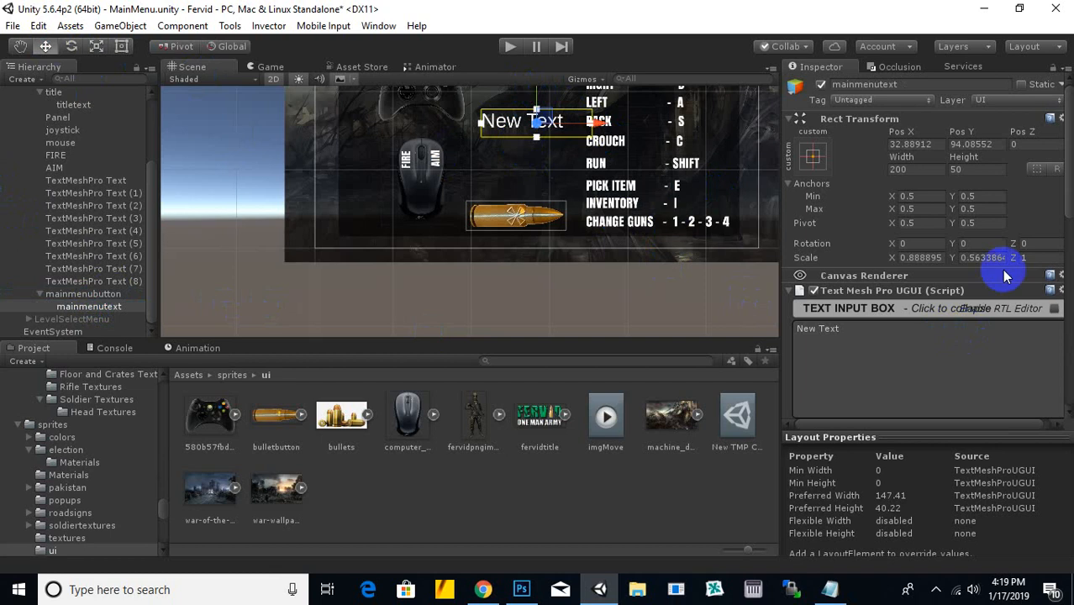
scroll(958, 324, down, 3)
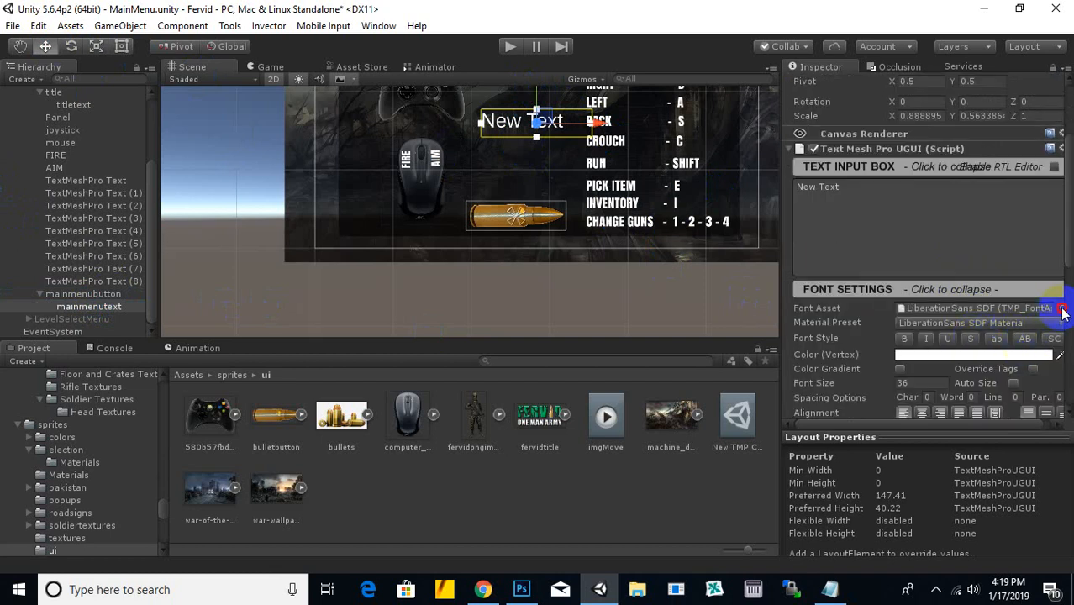
click(1061, 309)
double_click(576, 279)
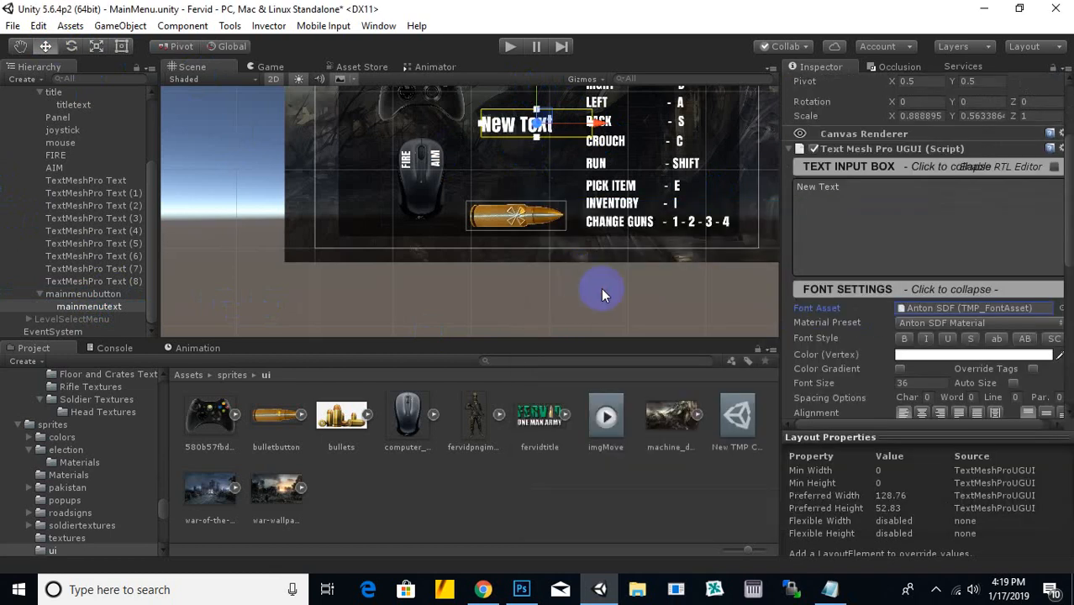
drag(539, 99, 541, 185)
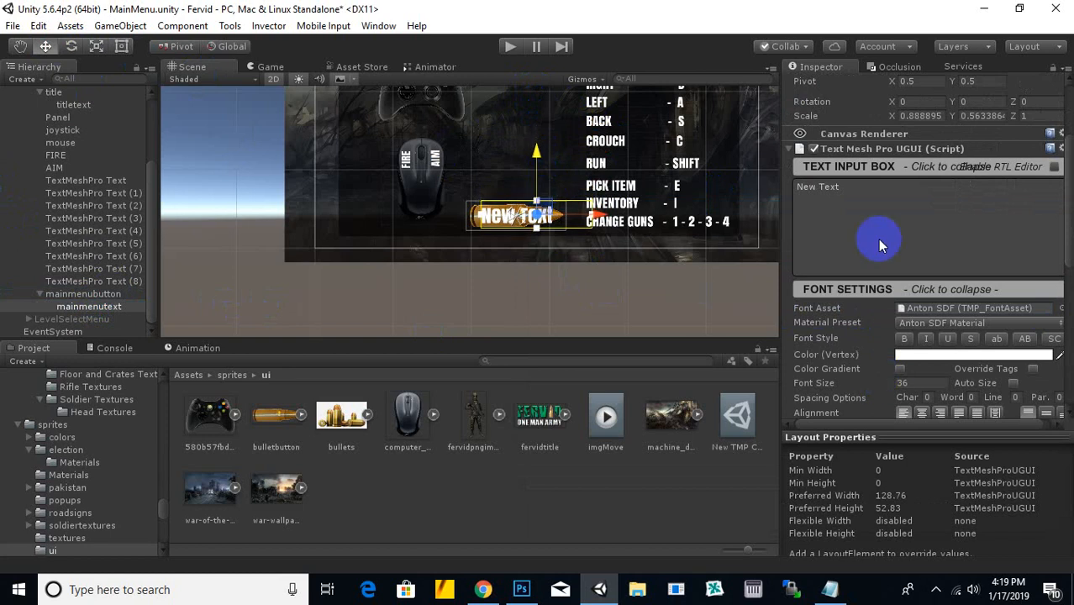
Step: Change the label's text to MAIN MENU and set its font size to 24
click(864, 215)
text(MAIN MENU)
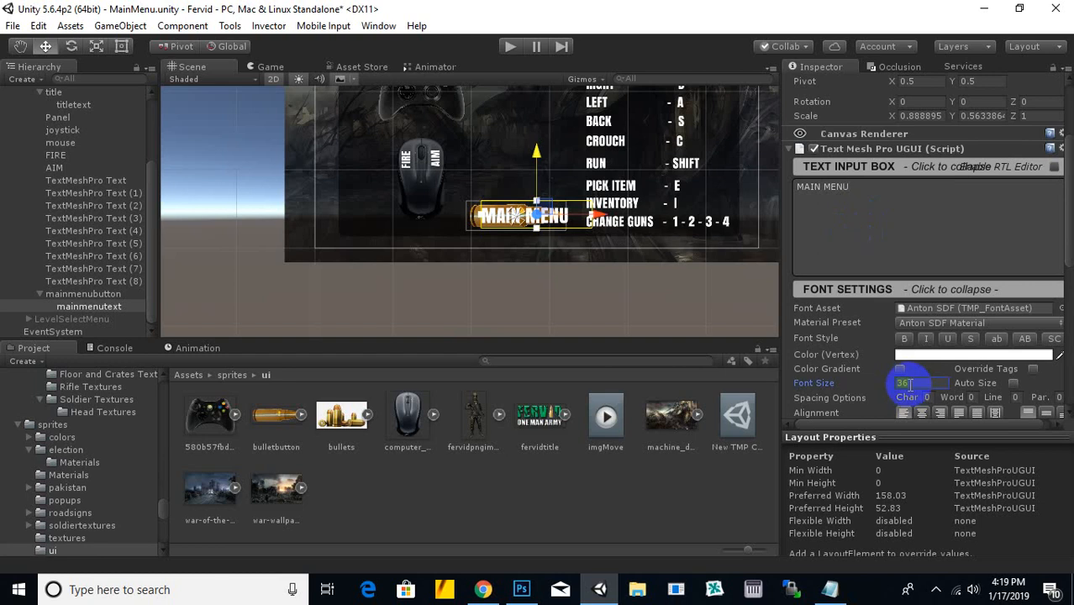
text(24)
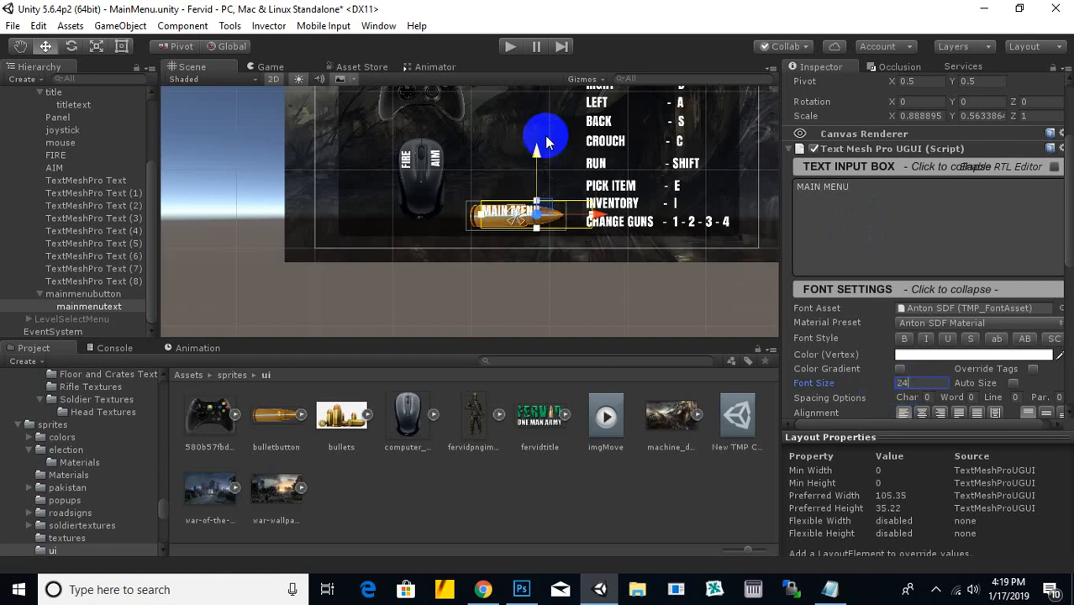
Step: Fine-tune the MAIN MENU label's position on the bullet to about Pos X 23.1, Y -3.8
scroll(547, 236, up, 5)
drag(593, 160, 593, 168)
drag(653, 226, 639, 228)
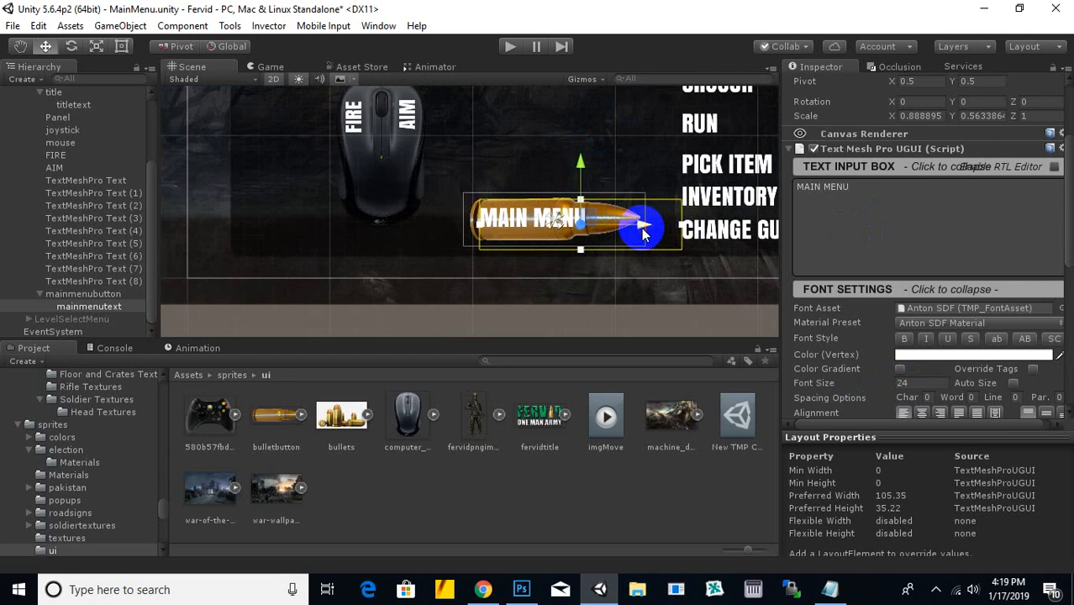
drag(583, 165, 586, 173)
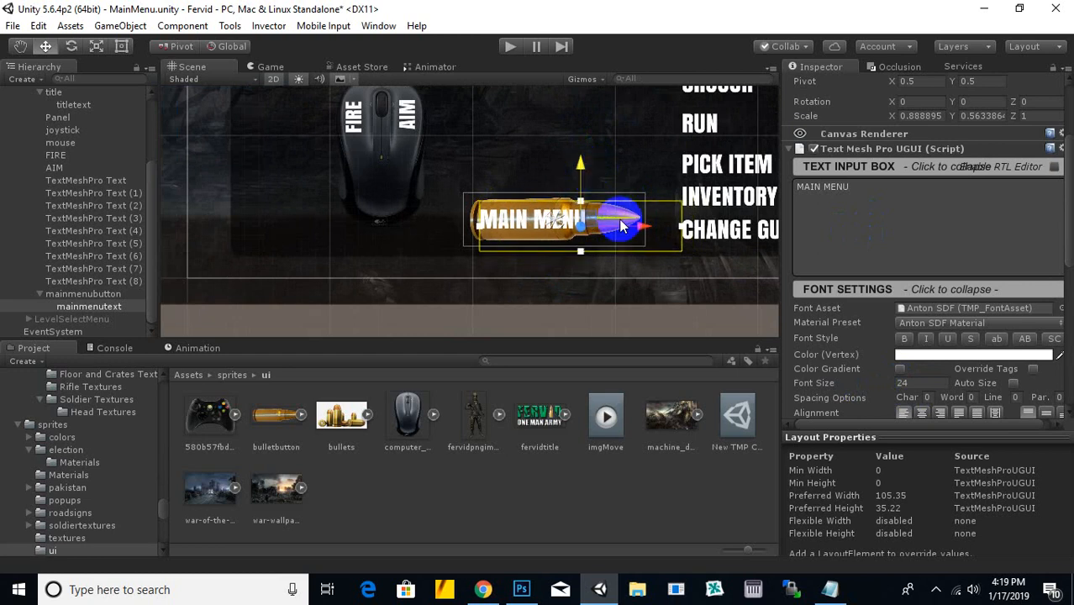
scroll(586, 237, down, 4)
middle_drag(610, 259, 507, 227)
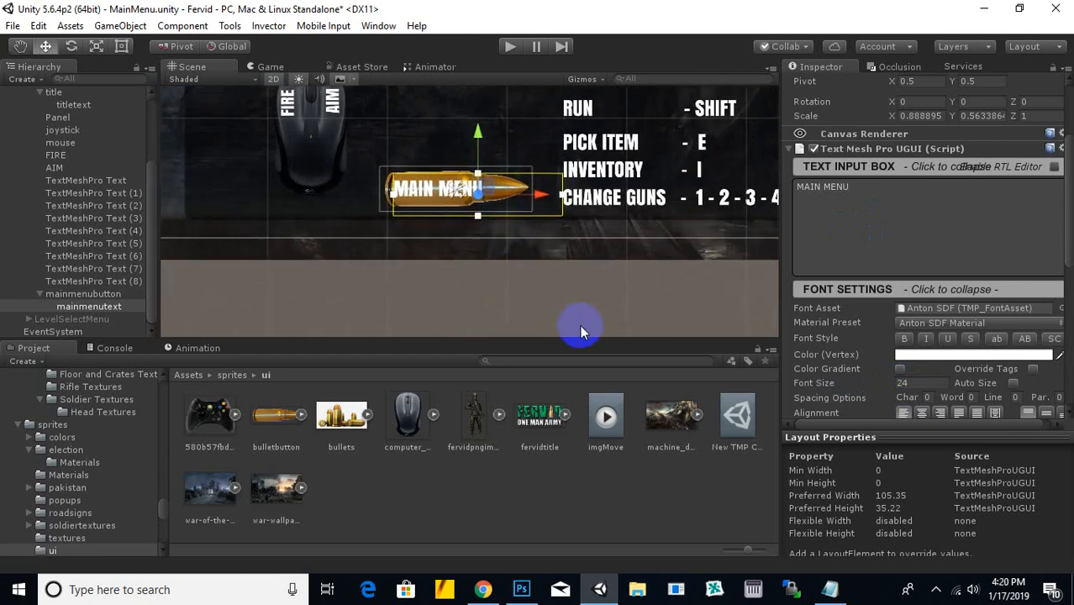
scroll(907, 303, down, 3)
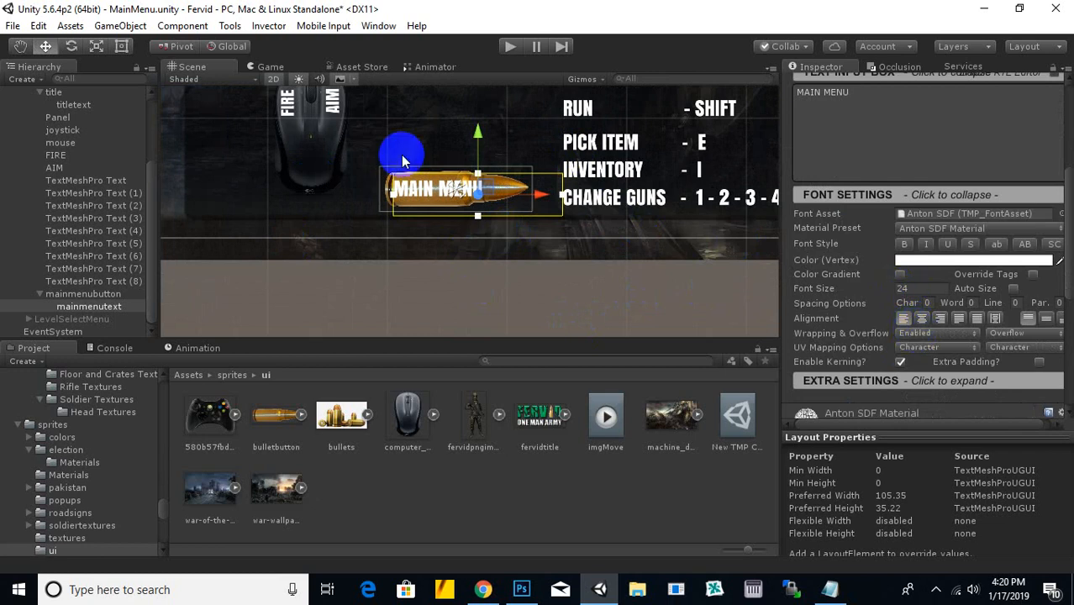
middle_drag(491, 255, 449, 239)
scroll(834, 333, down, 7)
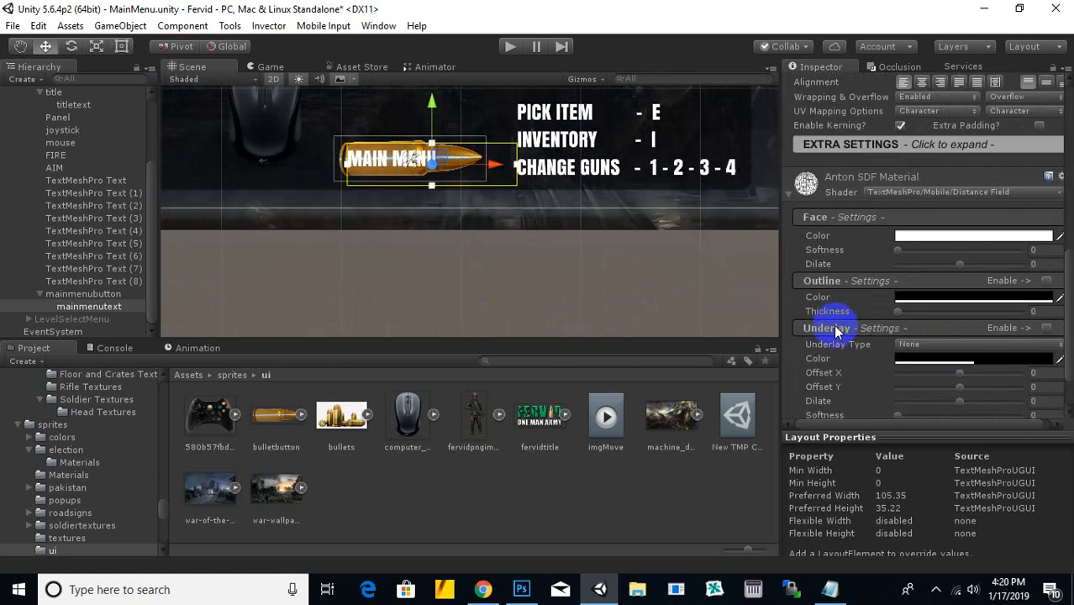
scroll(836, 328, down, 2)
scroll(828, 324, up, 12)
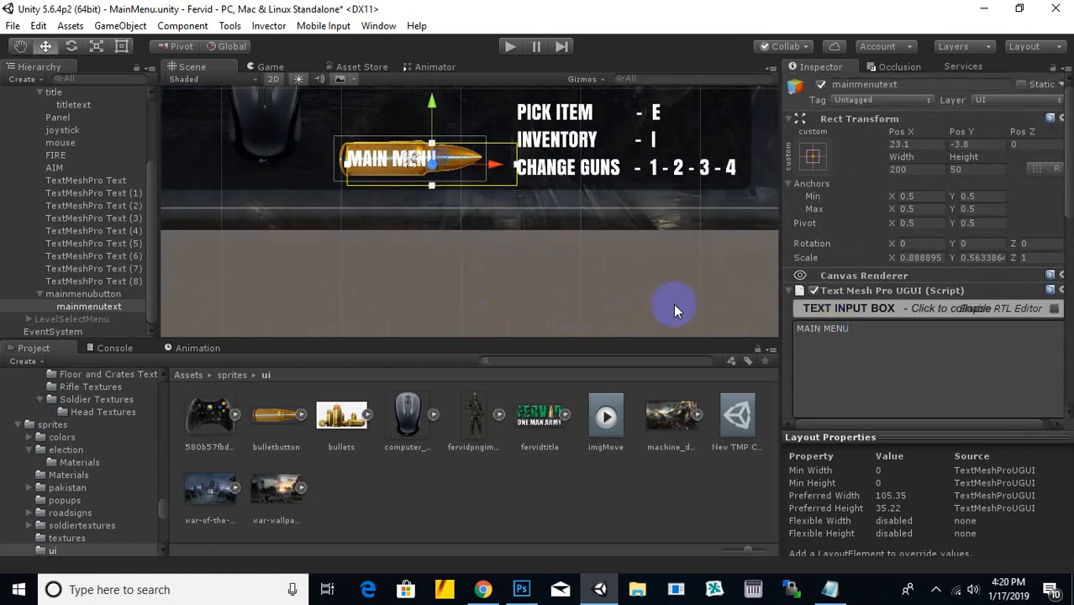
Step: Set the normal color of mainmenubutton to grey
click(88, 293)
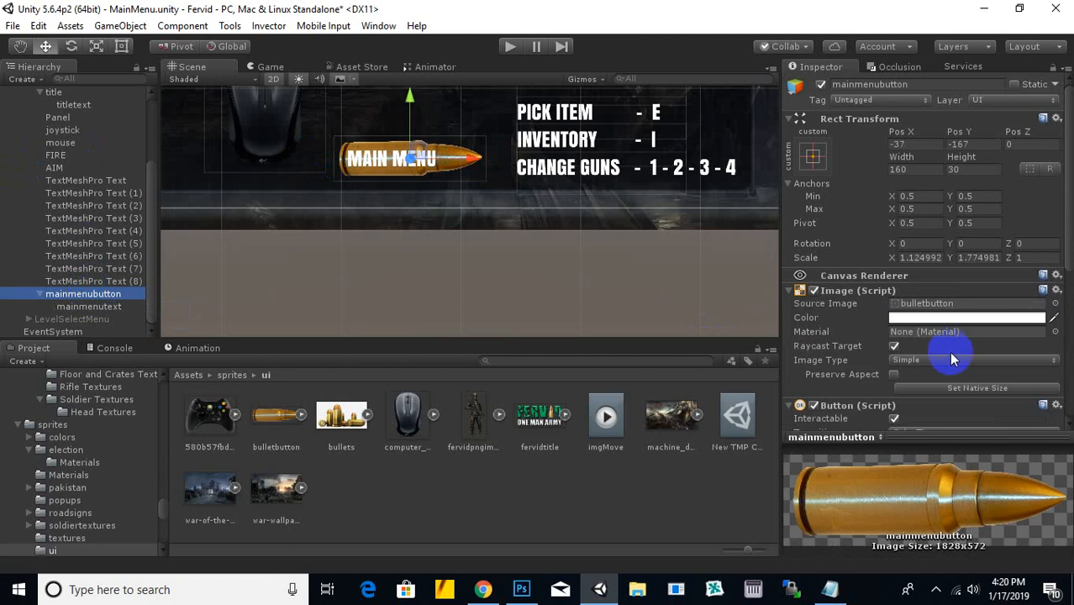
scroll(953, 359, down, 5)
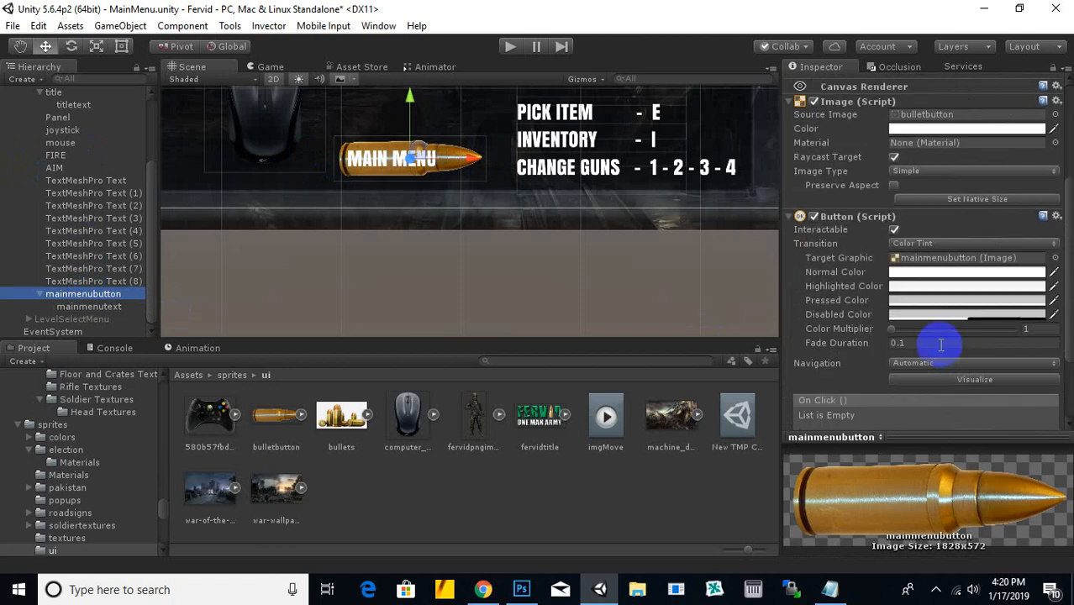
click(910, 274)
drag(623, 312, 731, 252)
click(746, 189)
Step: Set the button's highlighted color to red (FF0000FF) and its pressed color to black
click(933, 287)
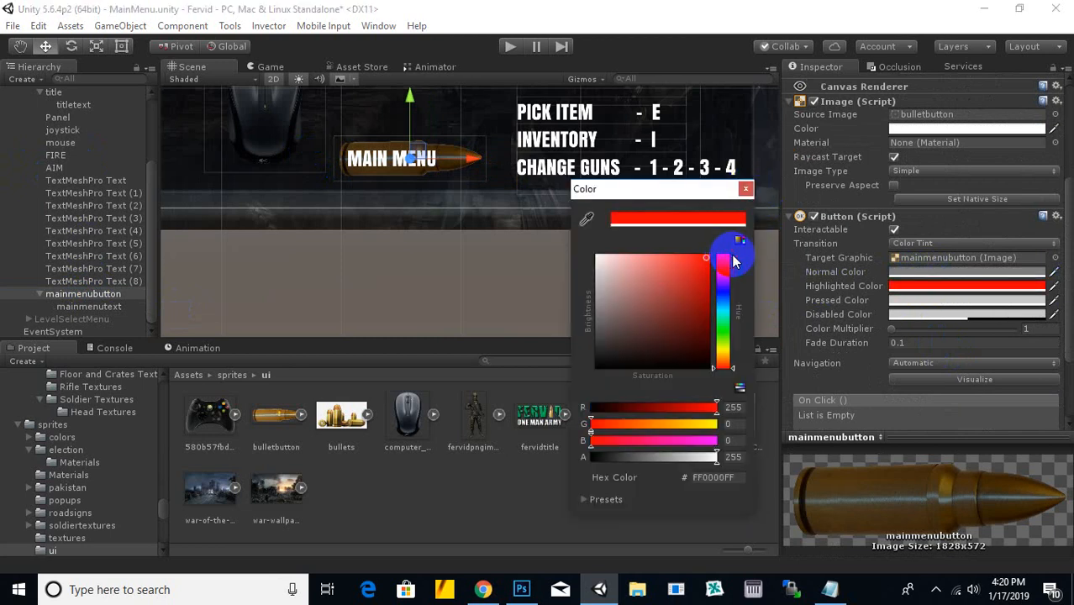
click(746, 188)
click(908, 300)
click(707, 365)
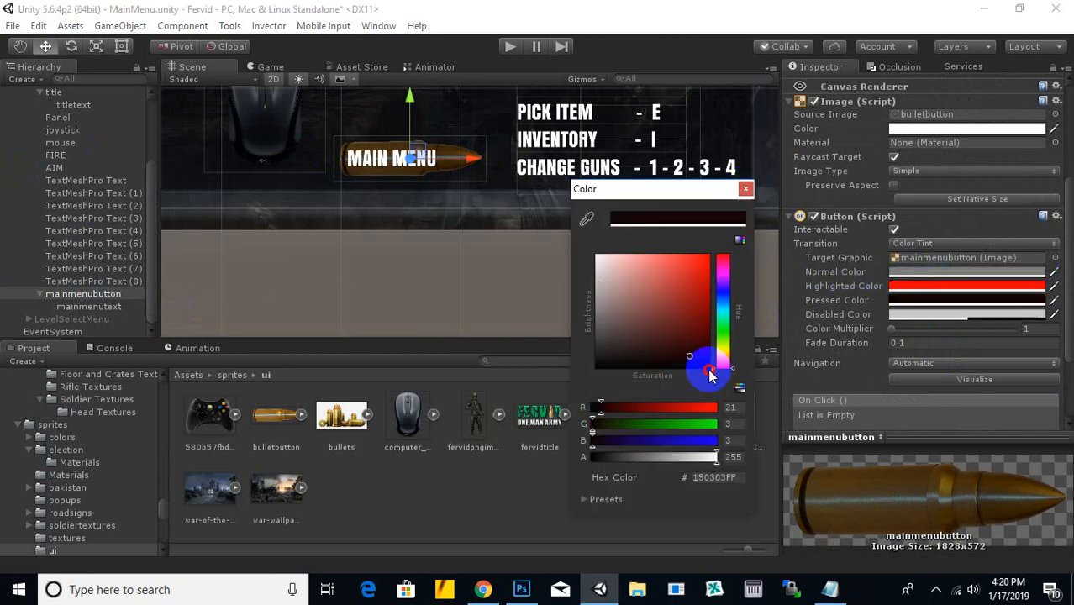
click(745, 188)
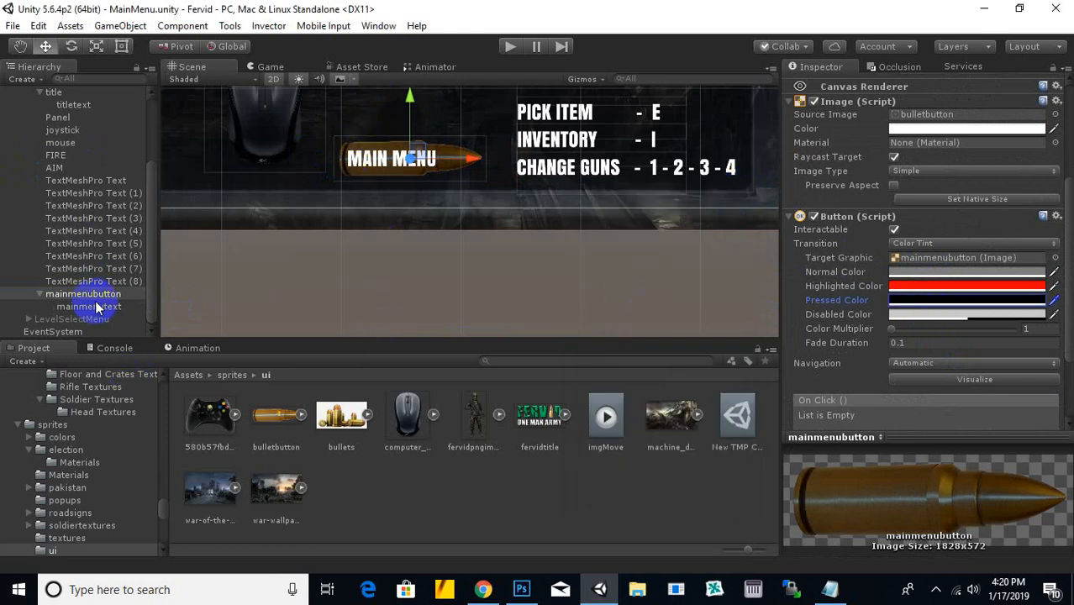
Step: Add an On Click event to mainmenubutton that calls GameObject.SetActive on ControlsMenu with the value unchecked
scroll(511, 210, down, 2)
scroll(870, 310, down, 3)
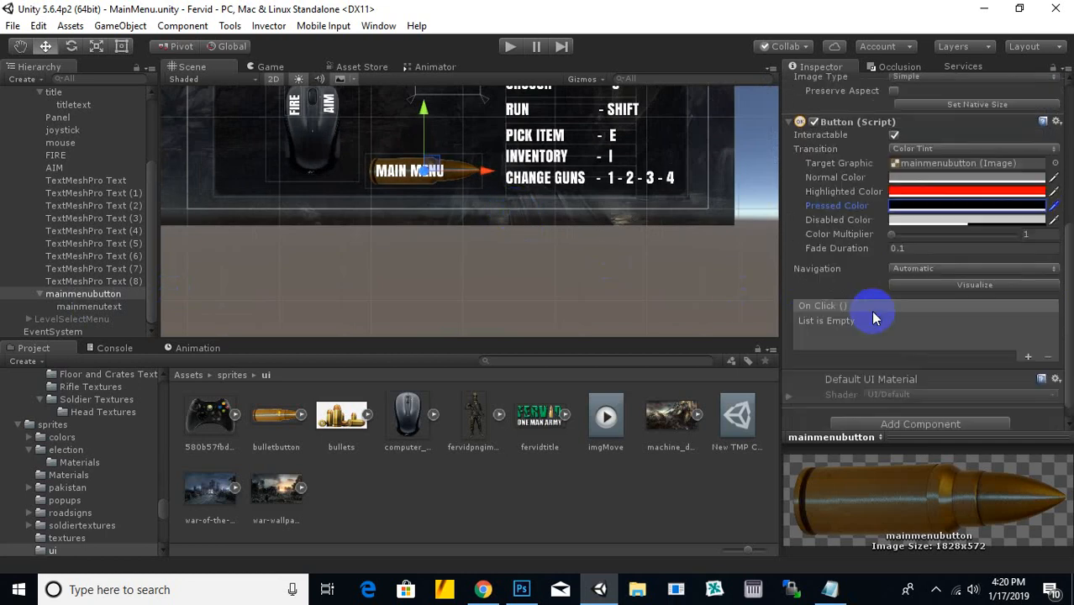
click(1028, 340)
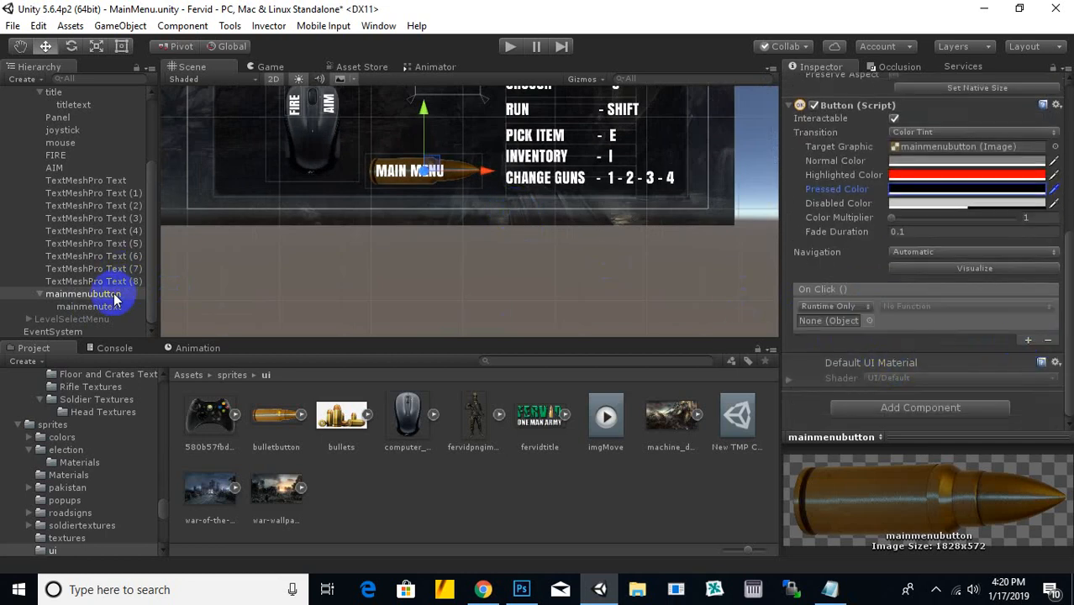
scroll(93, 298, up, 3)
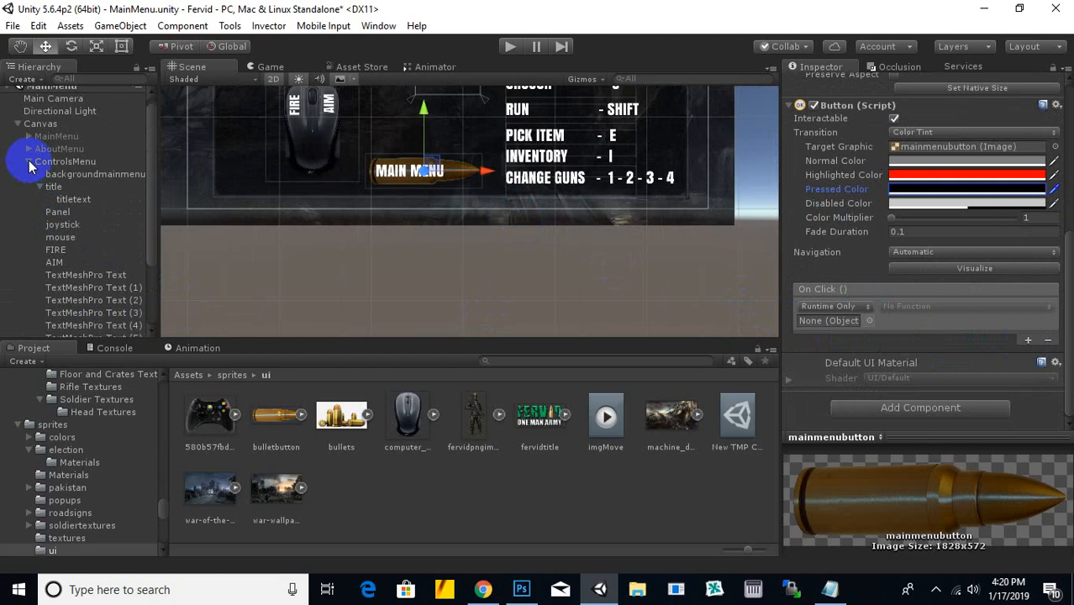
click(29, 162)
drag(74, 168, 844, 323)
click(930, 305)
mouse_move(925, 352)
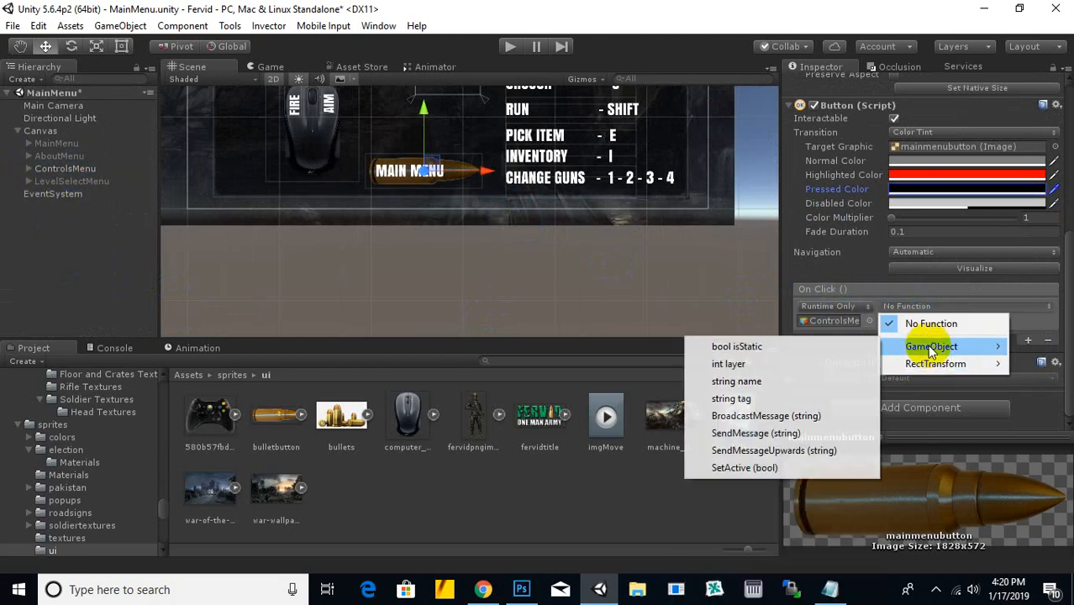
click(744, 467)
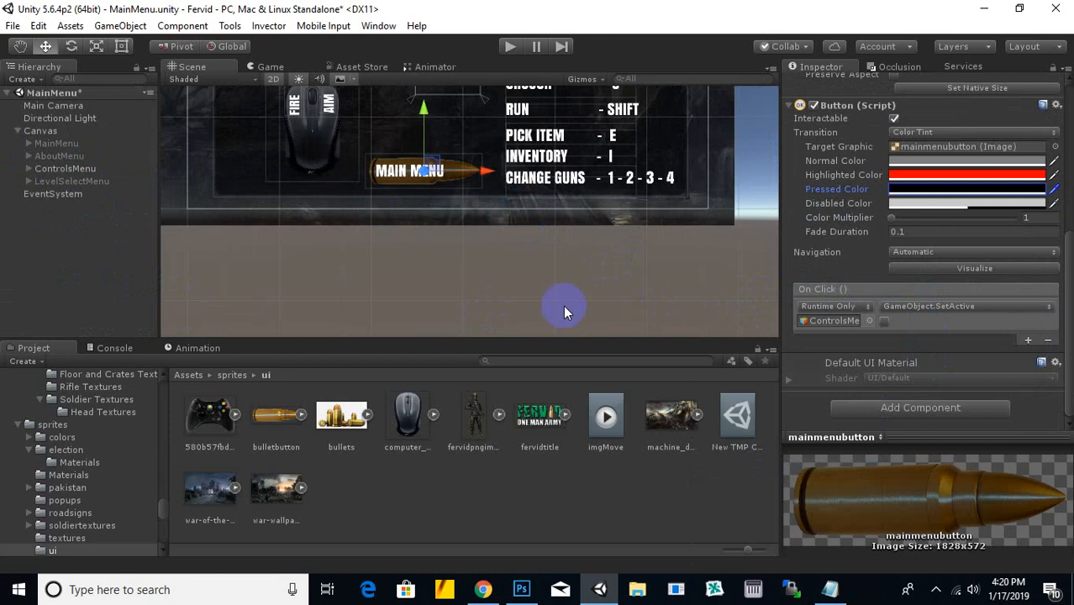
Step: Add a second On Click event that calls GameObject.SetActive on MainMenu with the value checked
click(1027, 342)
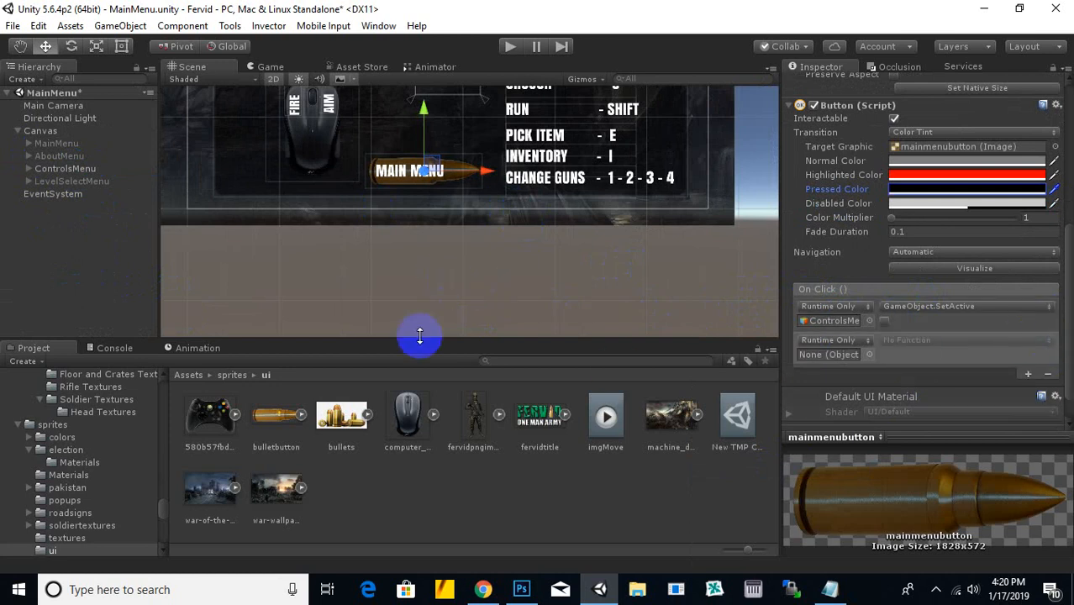
drag(58, 158, 847, 363)
click(927, 344)
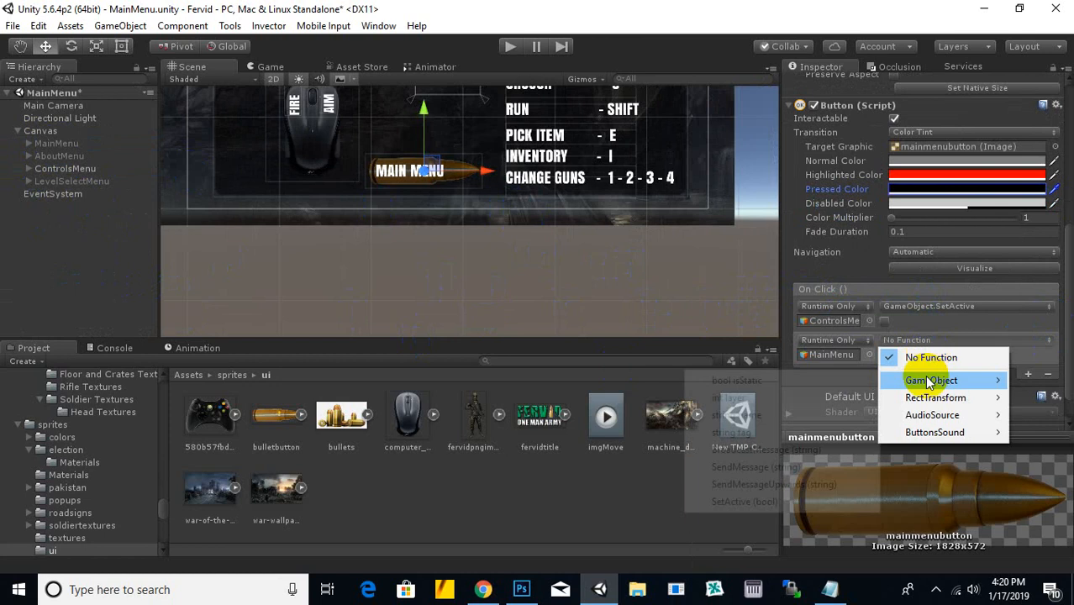
mouse_move(910, 384)
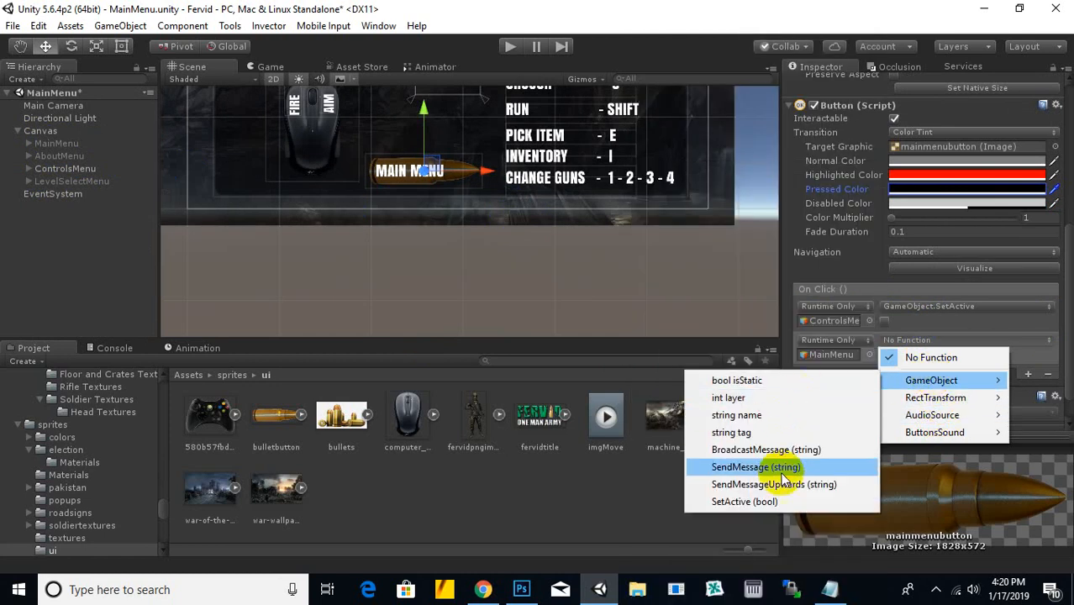
click(780, 501)
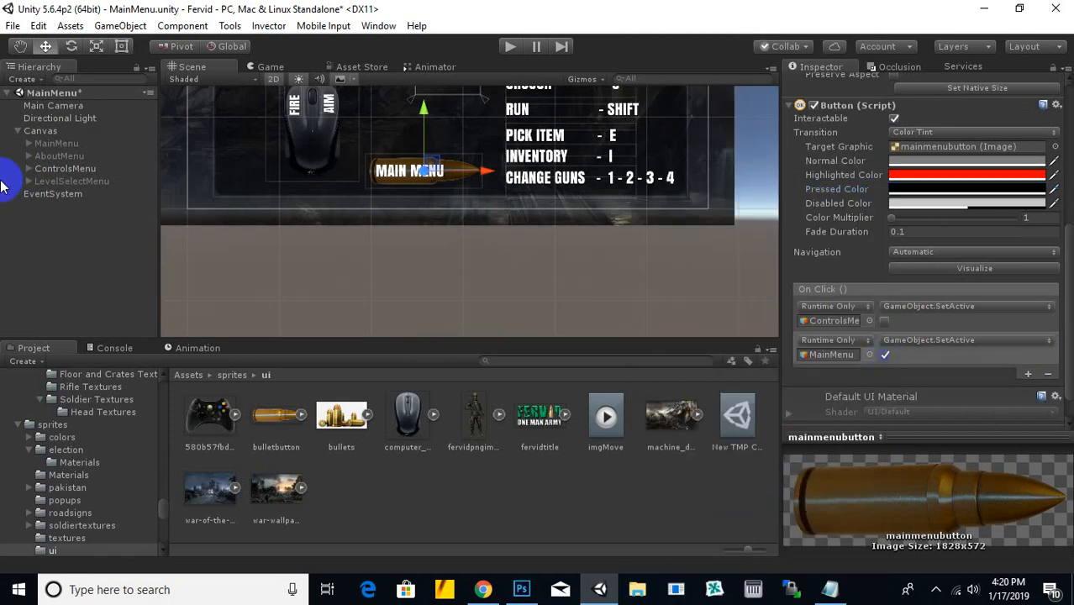
Step: Add an Audio Source component to mainmenubutton
scroll(896, 336, down, 2)
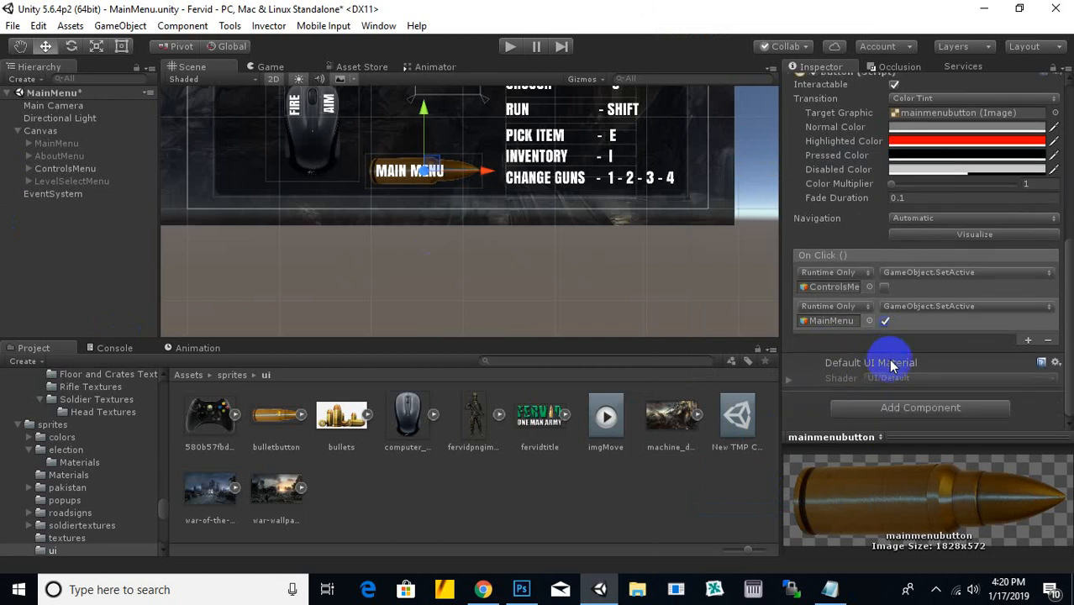
click(956, 412)
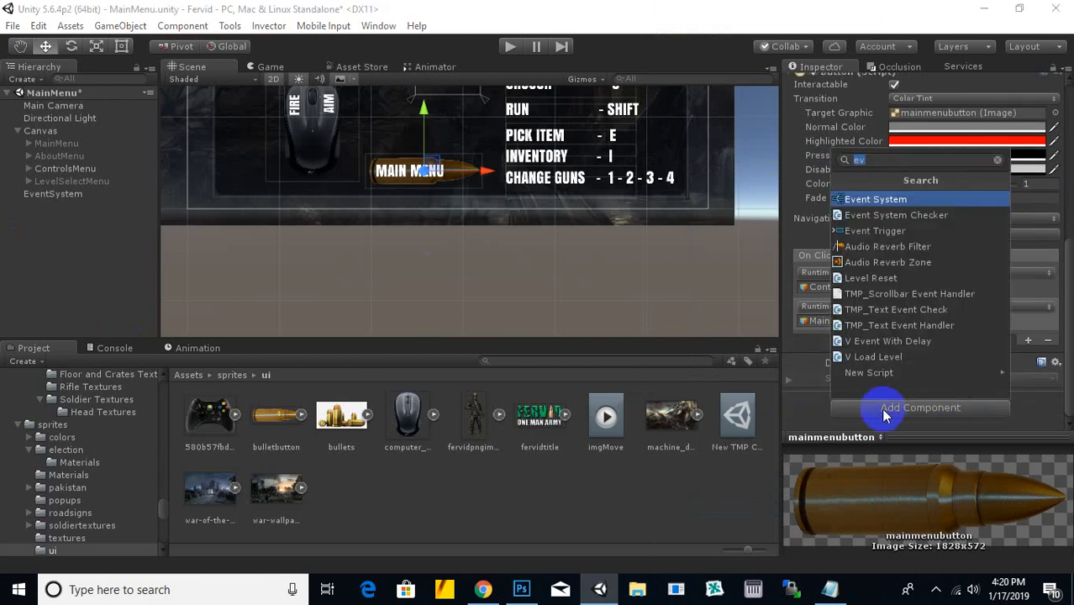
text(aud)
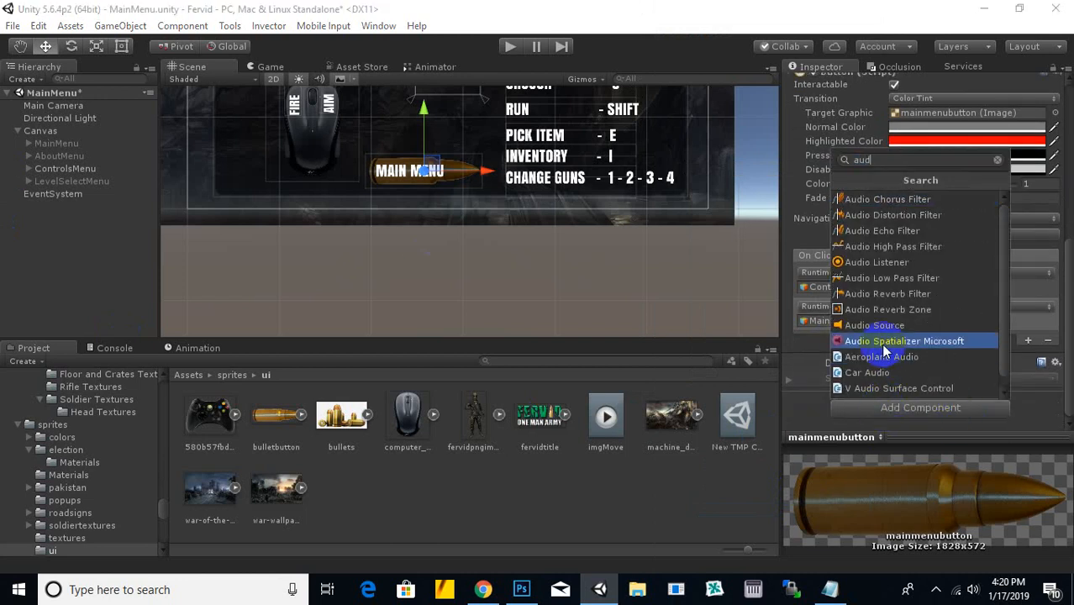
click(878, 325)
Step: Add an Event Trigger component to mainmenubutton with a Pointer Enter event type
scroll(924, 403, down, 1)
click(880, 411)
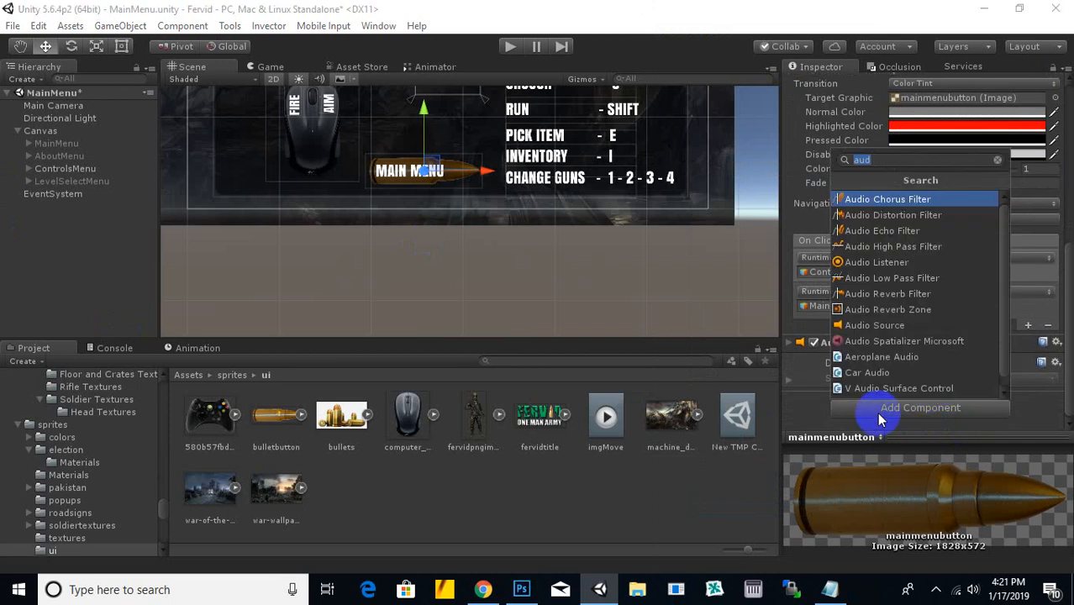
text(ev)
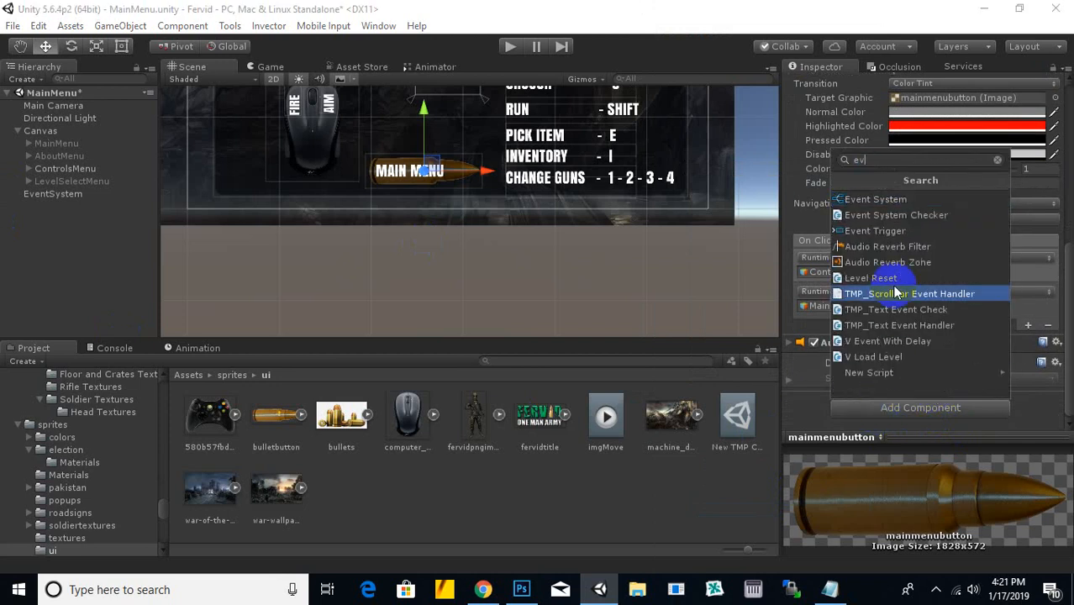
click(884, 235)
scroll(916, 357, down, 1)
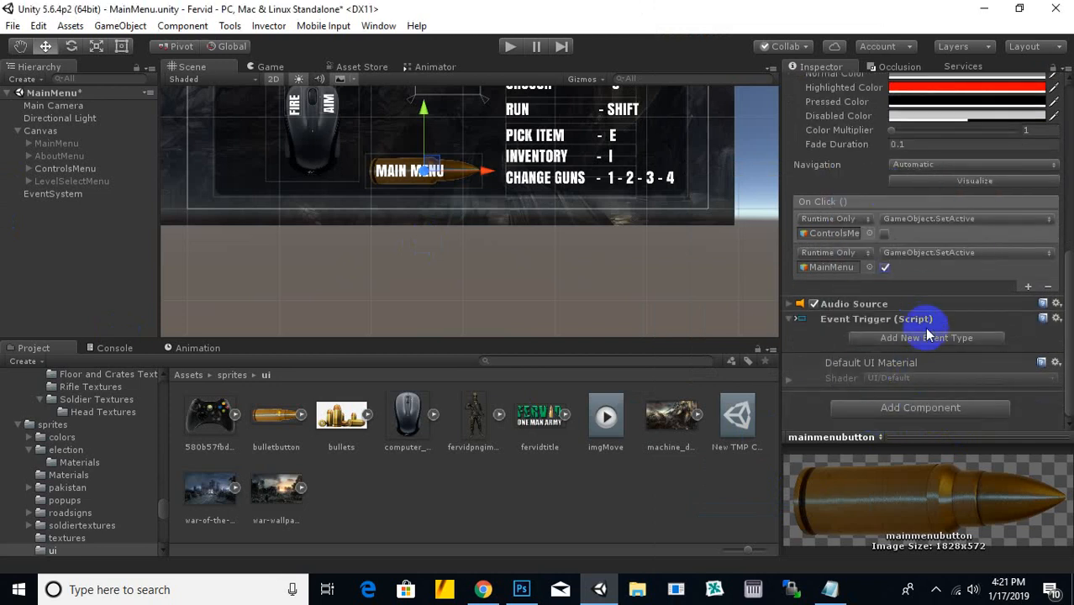
click(925, 338)
click(966, 49)
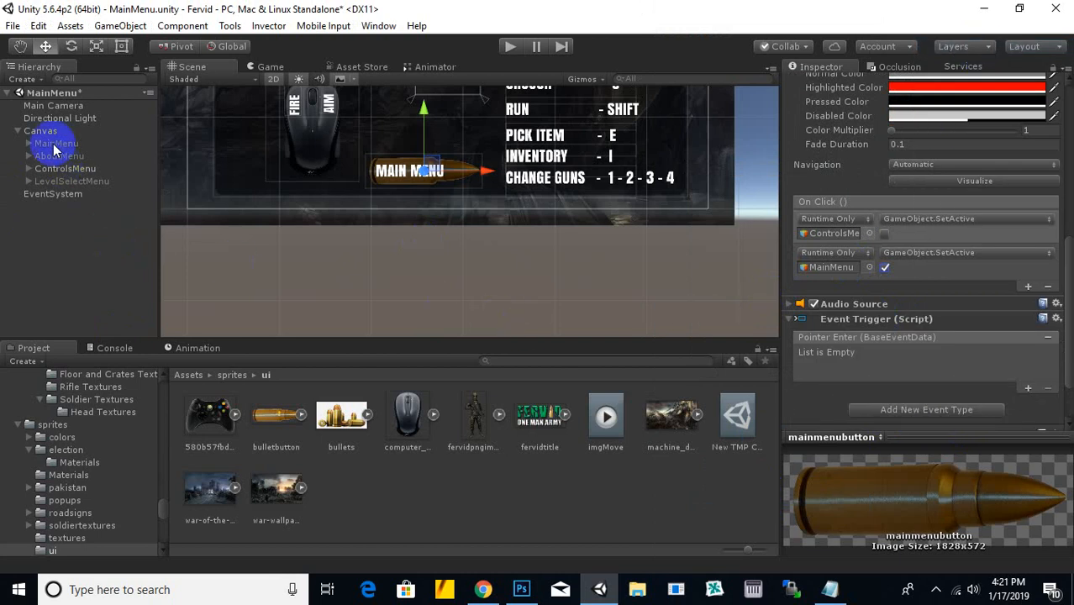
mouse_move(51, 143)
mouse_down()
mouse_move(645, 281)
mouse_move(837, 344)
mouse_move(51, 145)
mouse_up()
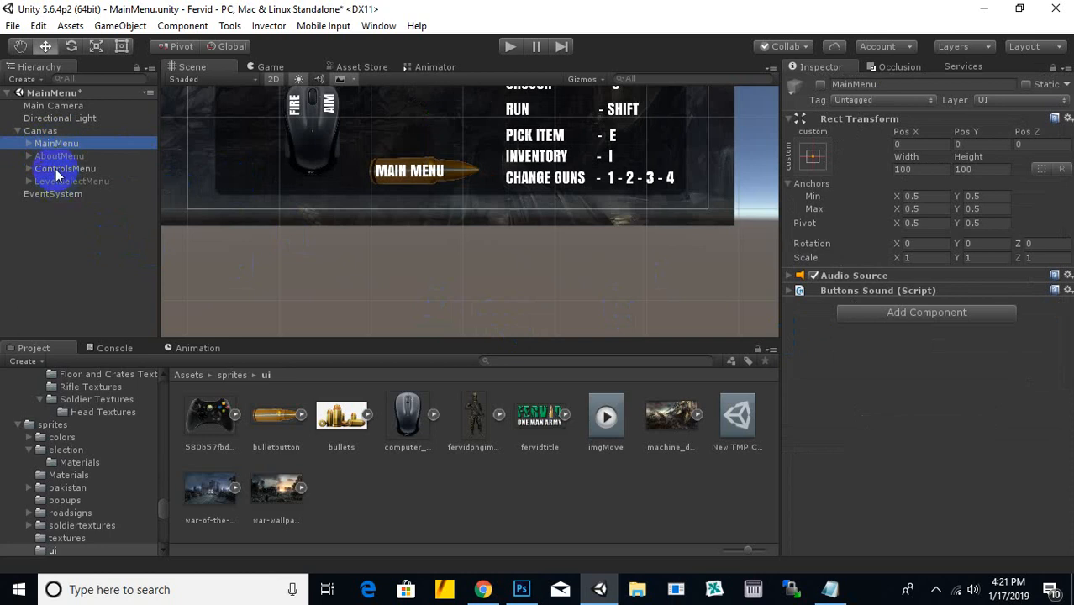
click(427, 173)
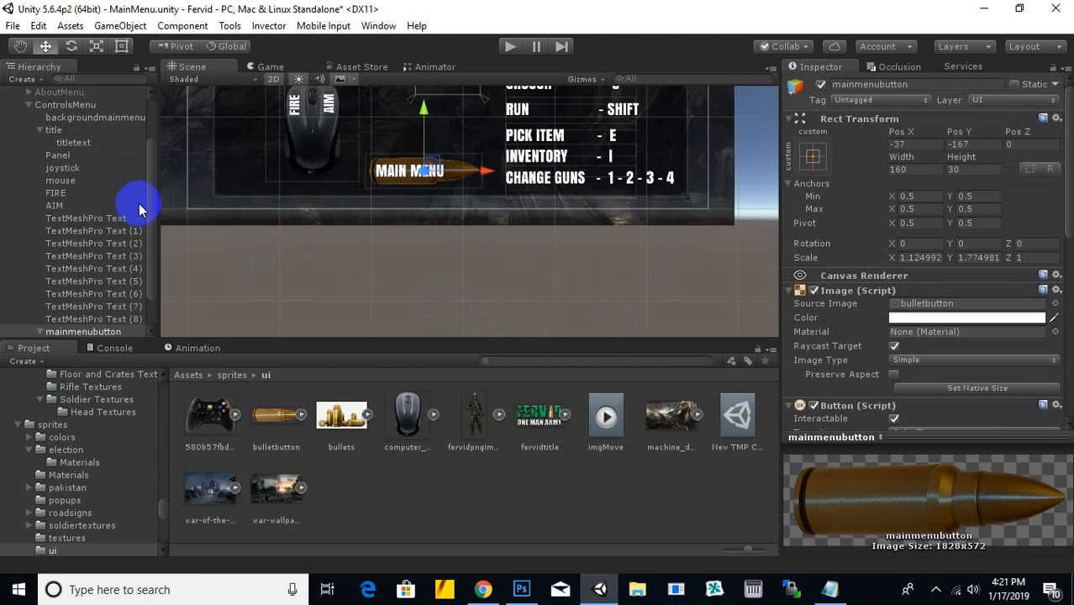
scroll(105, 299, down, 1)
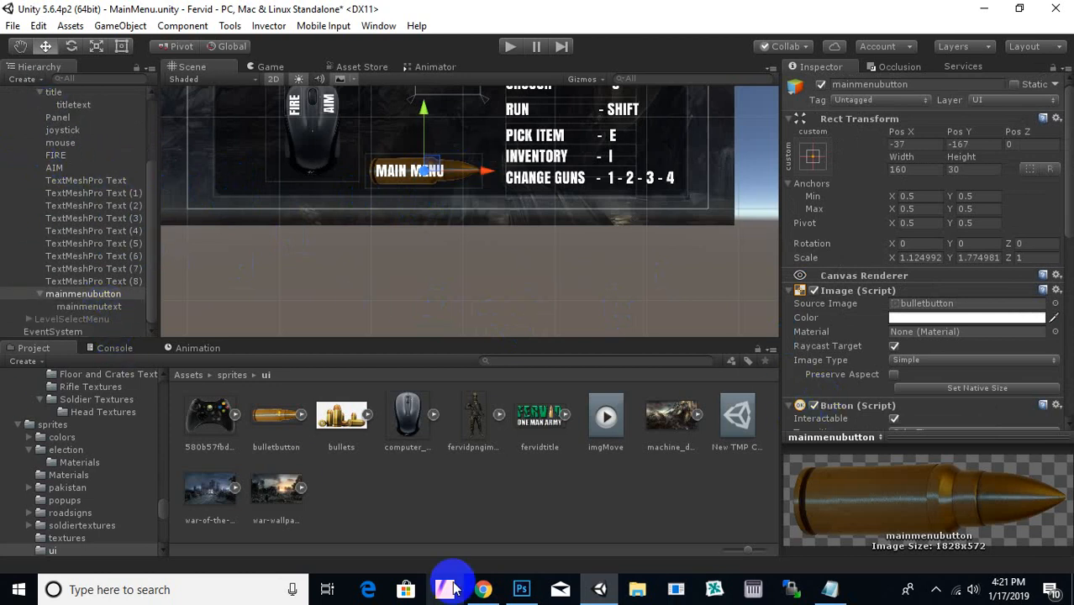
scroll(880, 354, down, 3)
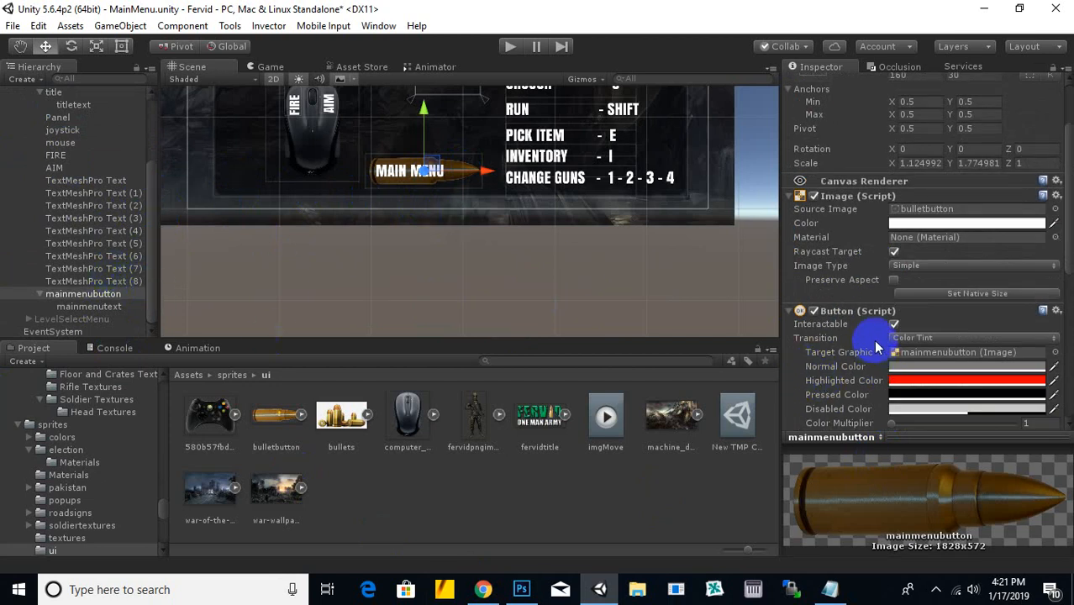
scroll(874, 344, down, 10)
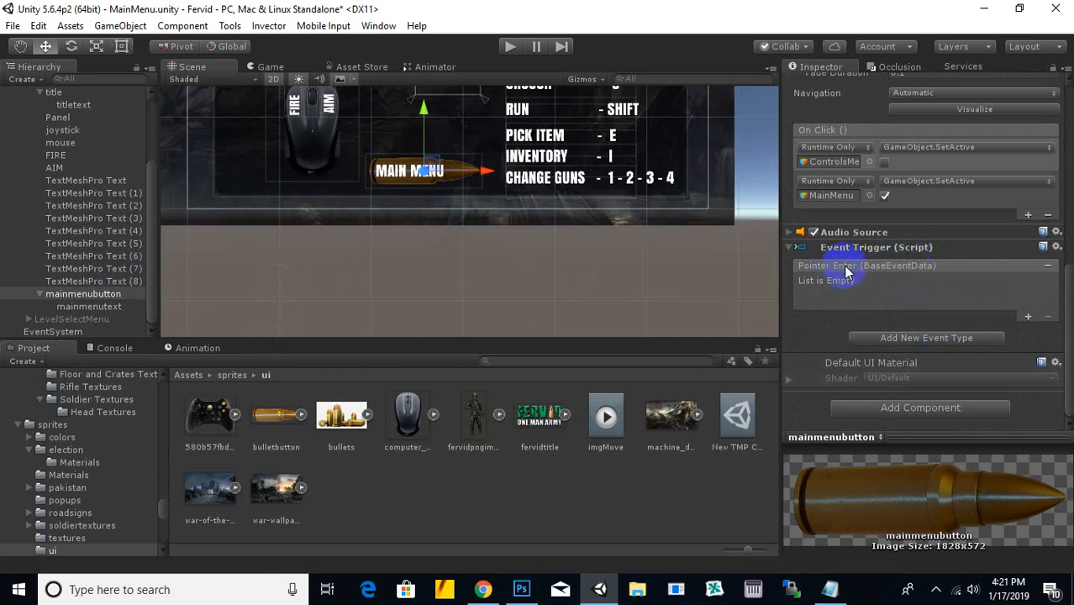
Step: Add a Pointer Enter entry that targets MainMenu and calls ButtonsSound.HoverSound
click(1028, 318)
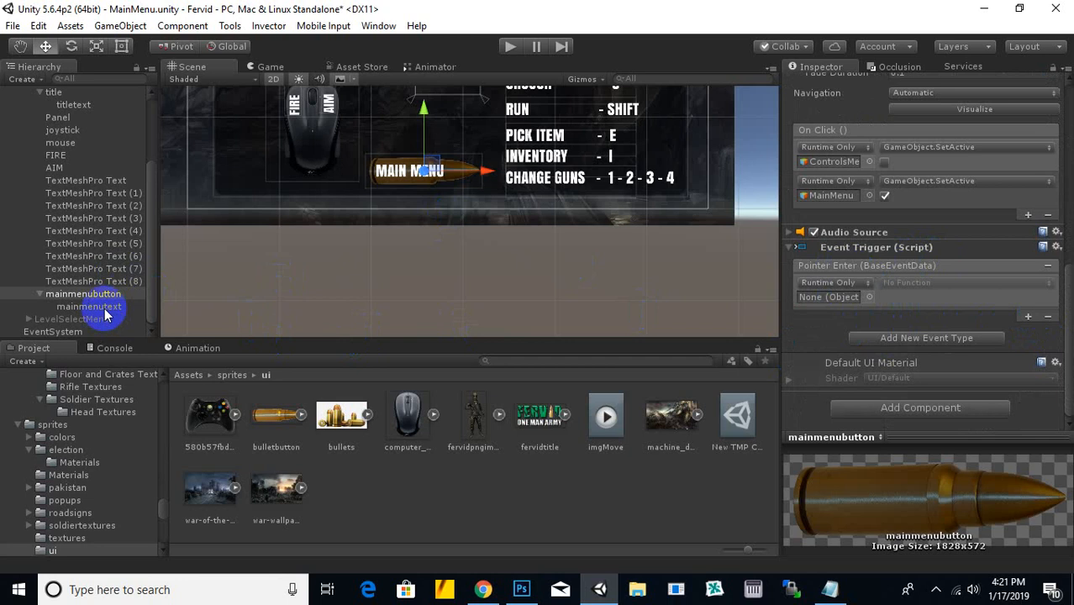
scroll(49, 193, up, 3)
drag(63, 135, 830, 297)
click(925, 283)
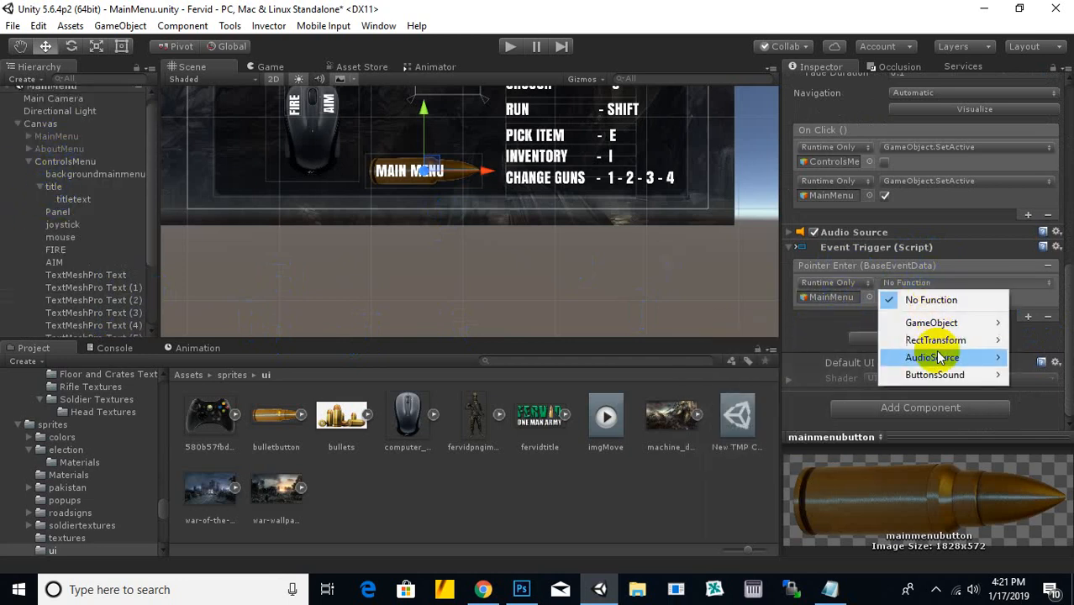
mouse_move(937, 362)
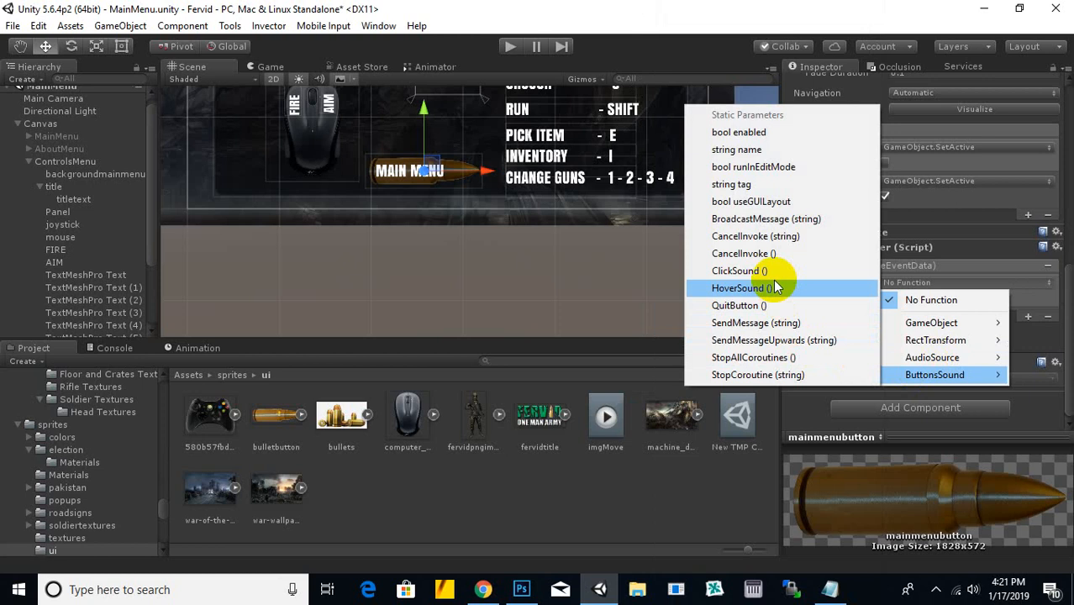
click(773, 288)
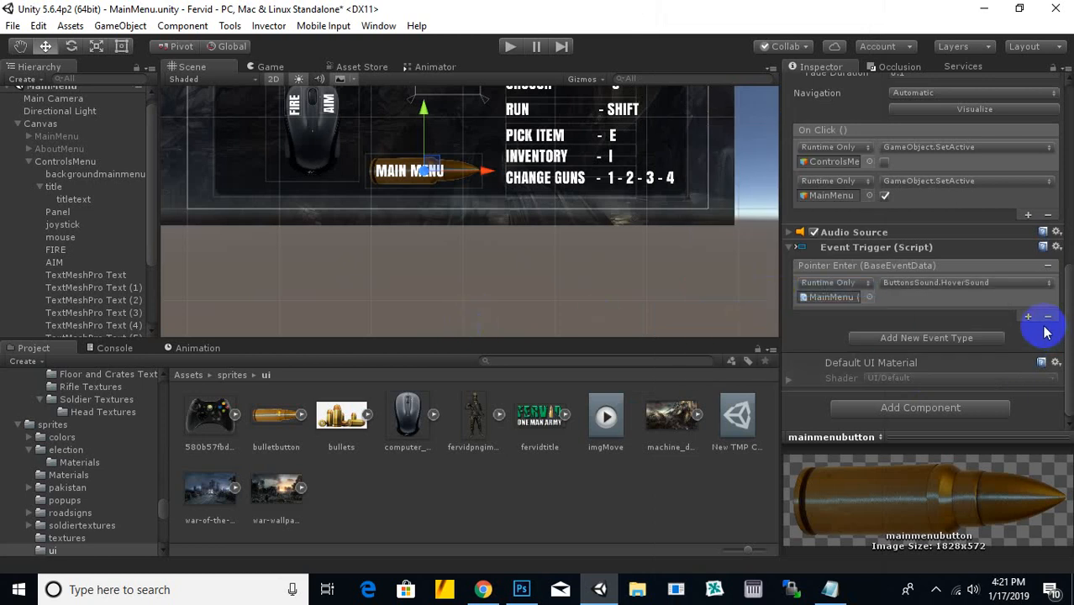
Step: Add a Pointer Click event type to the Event Trigger that calls ButtonsSound.ClickSound on MainMenu
click(964, 337)
click(967, 117)
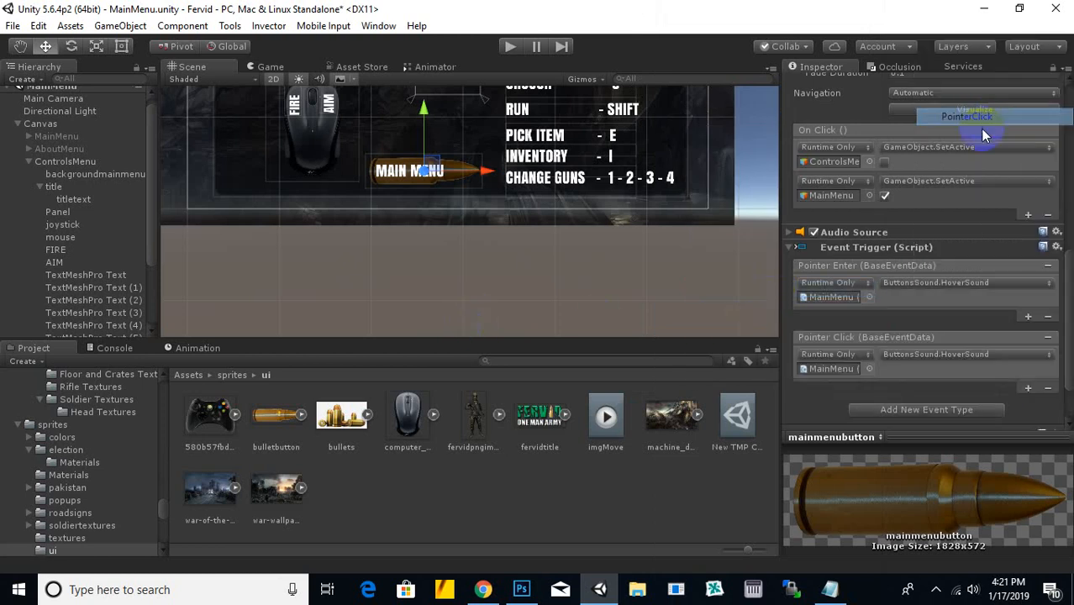
click(1037, 360)
mouse_move(934, 446)
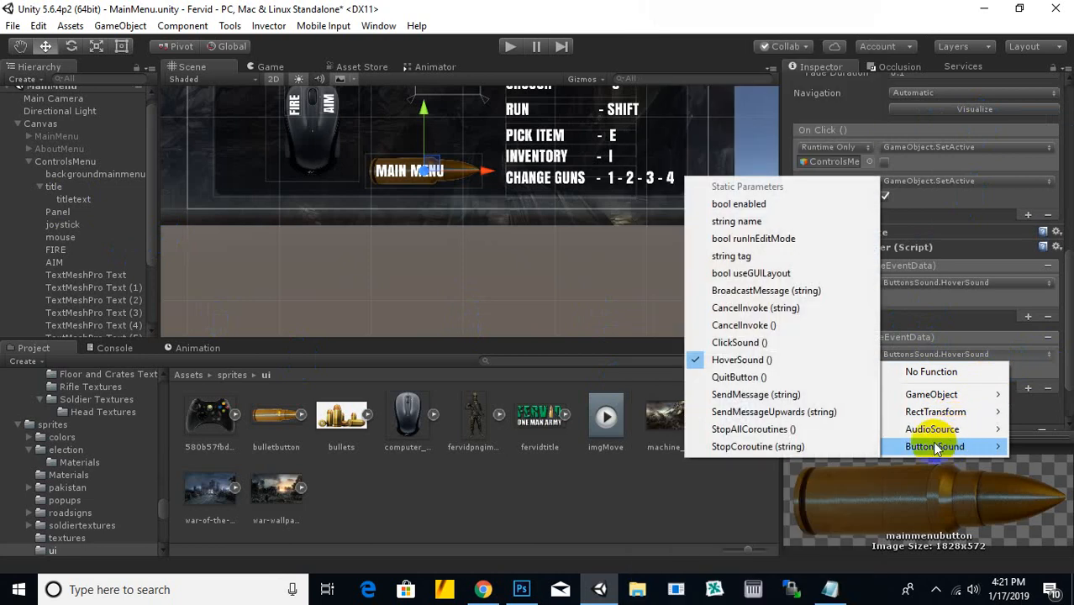
click(738, 342)
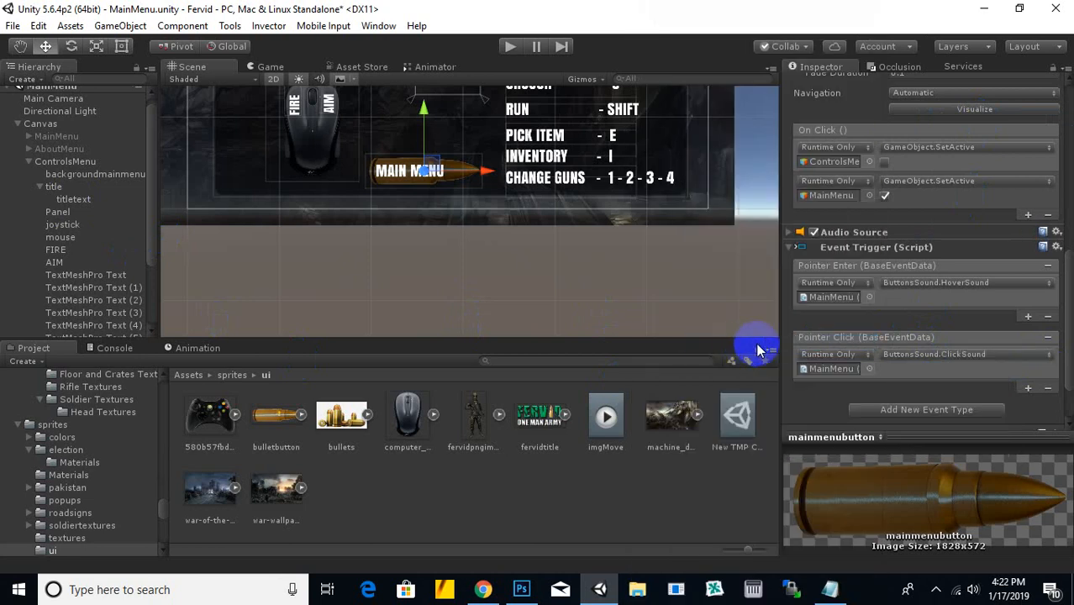
Step: Deactivate ControlsMenu and activate LevelSelectMenu in the scene
scroll(443, 233, down, 1)
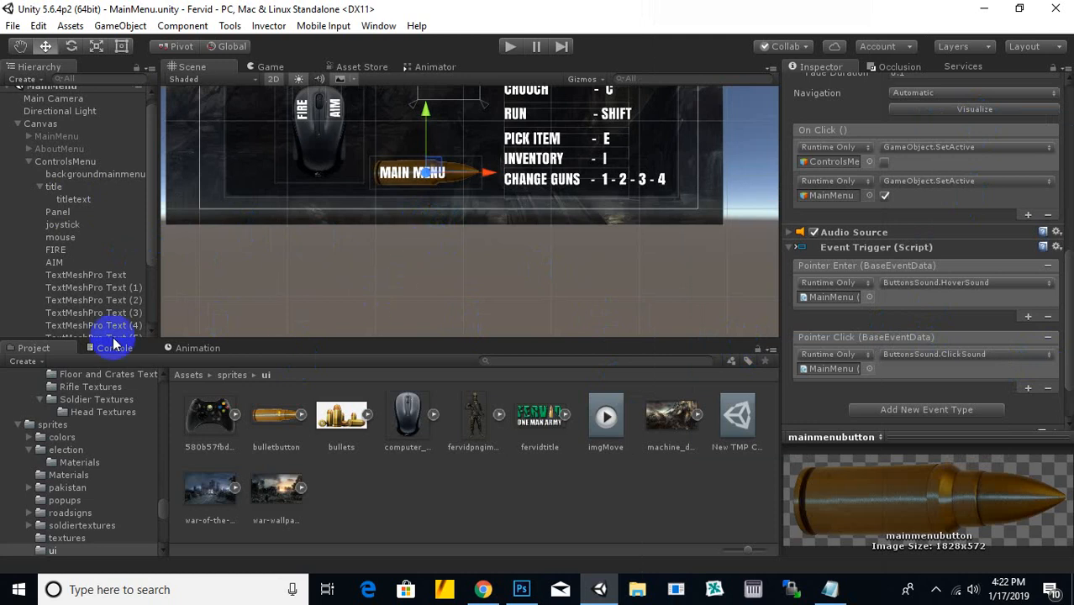
click(29, 161)
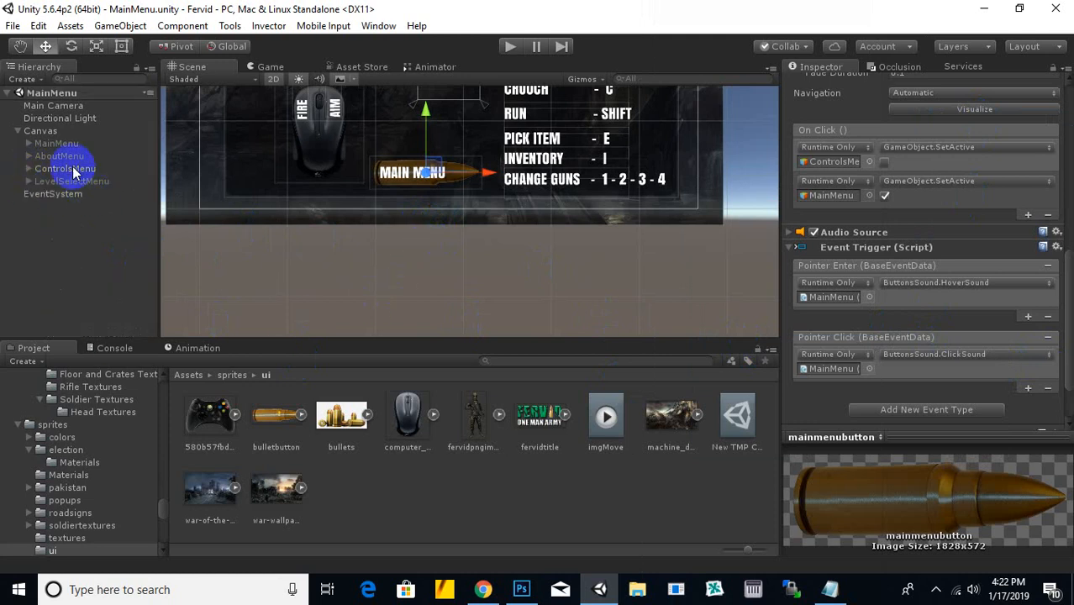
click(72, 168)
scroll(669, 299, down, 2)
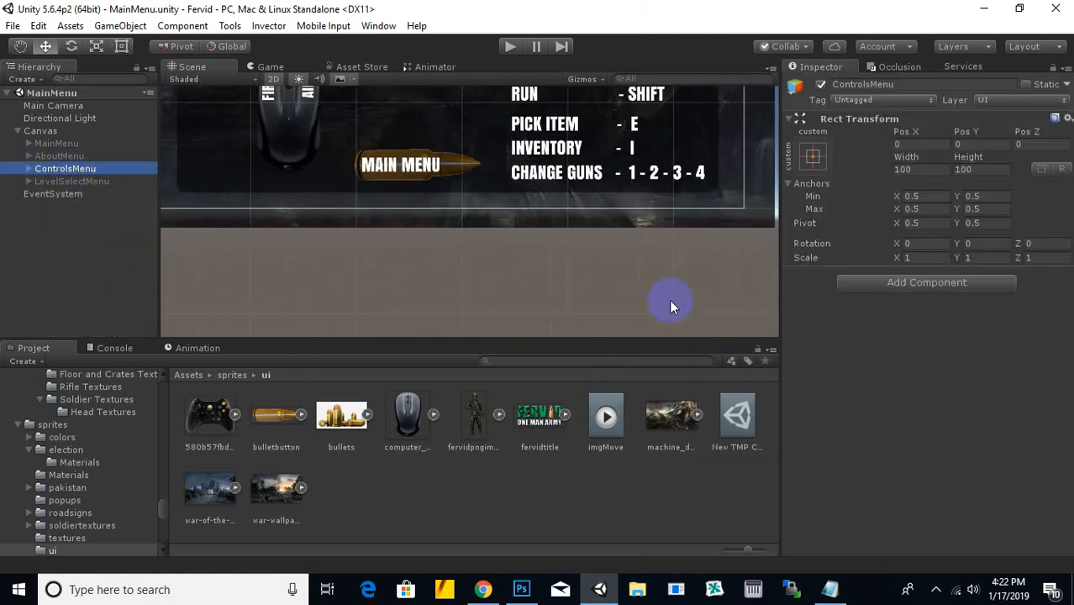
click(820, 84)
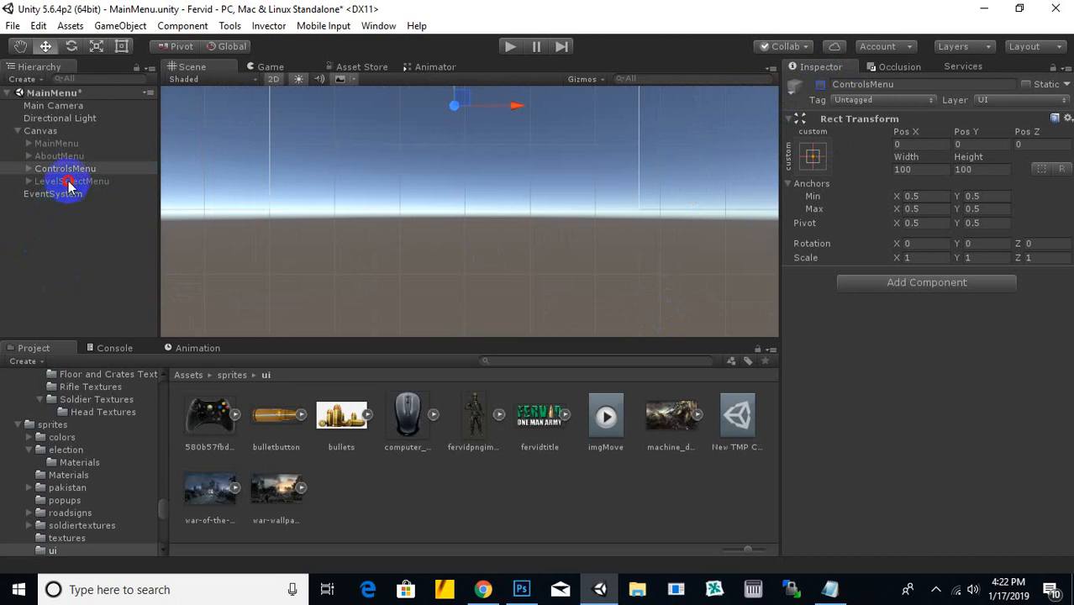
click(69, 184)
click(821, 85)
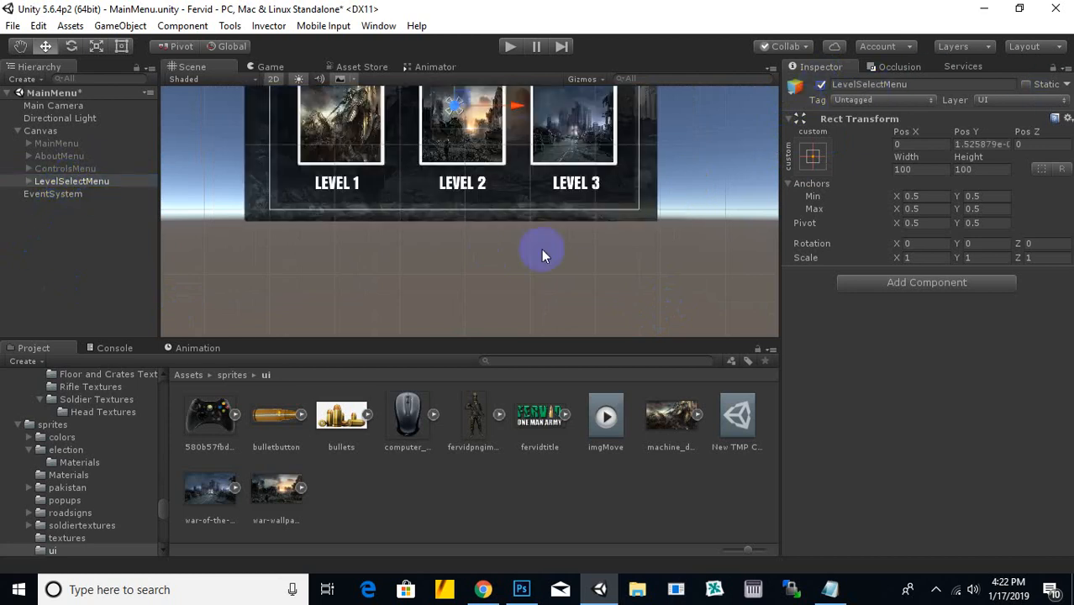
Step: Move level1button, level2button, level3button and the Panel of LevelSelectMenu slightly upward together
scroll(491, 297, down, 2)
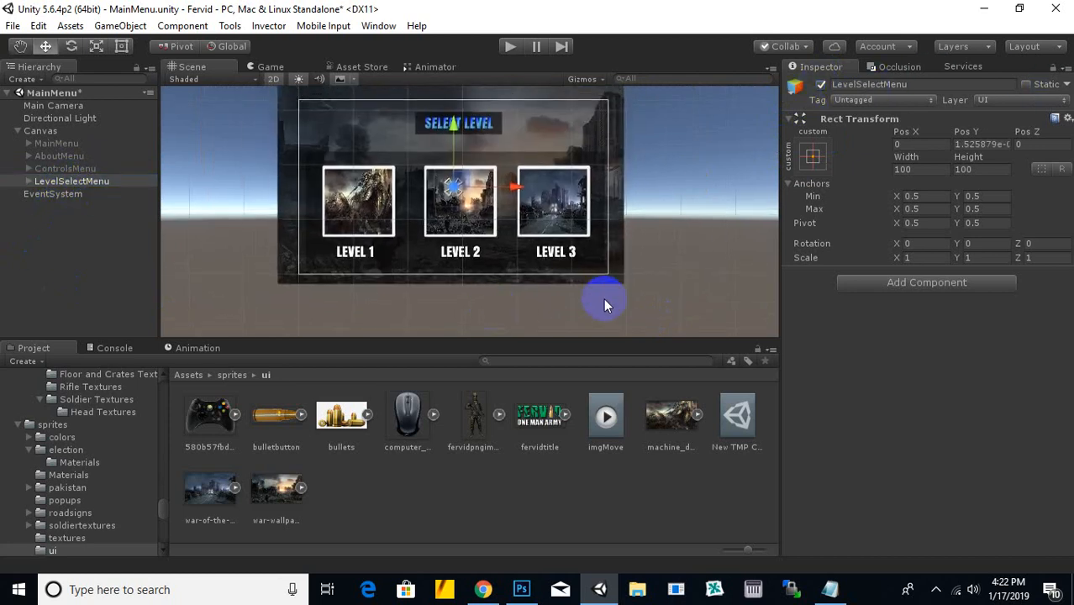
click(30, 178)
click(29, 181)
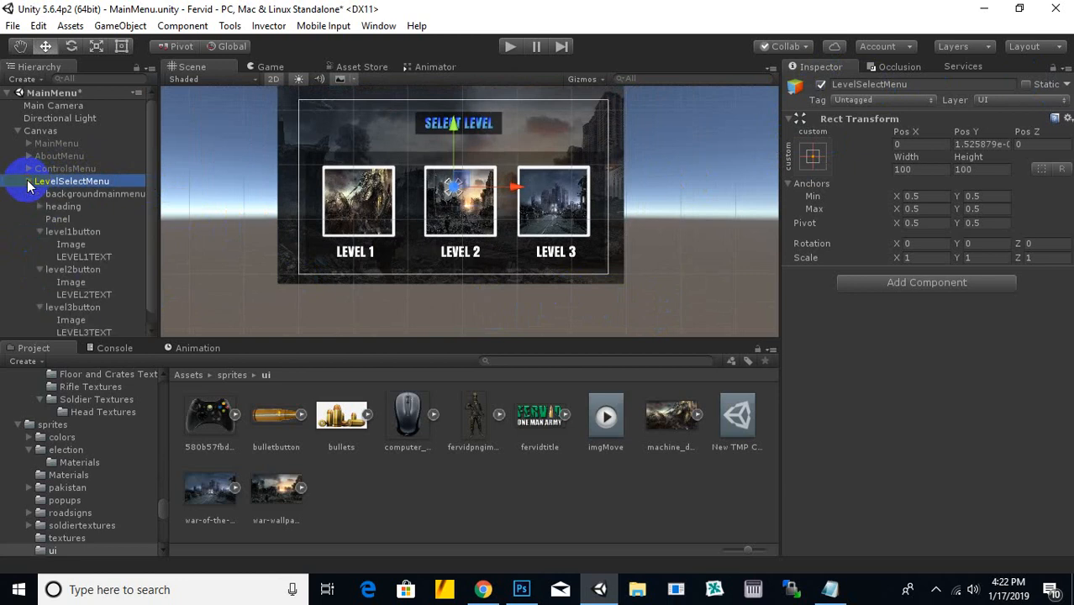
click(70, 233)
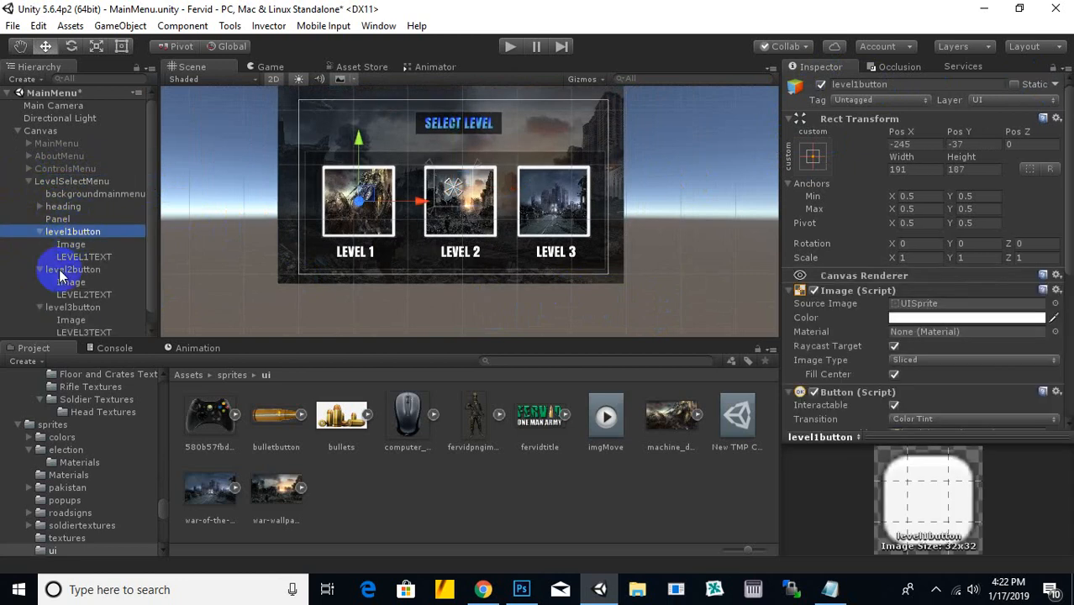
ctrl+click(57, 270)
ctrl+click(51, 308)
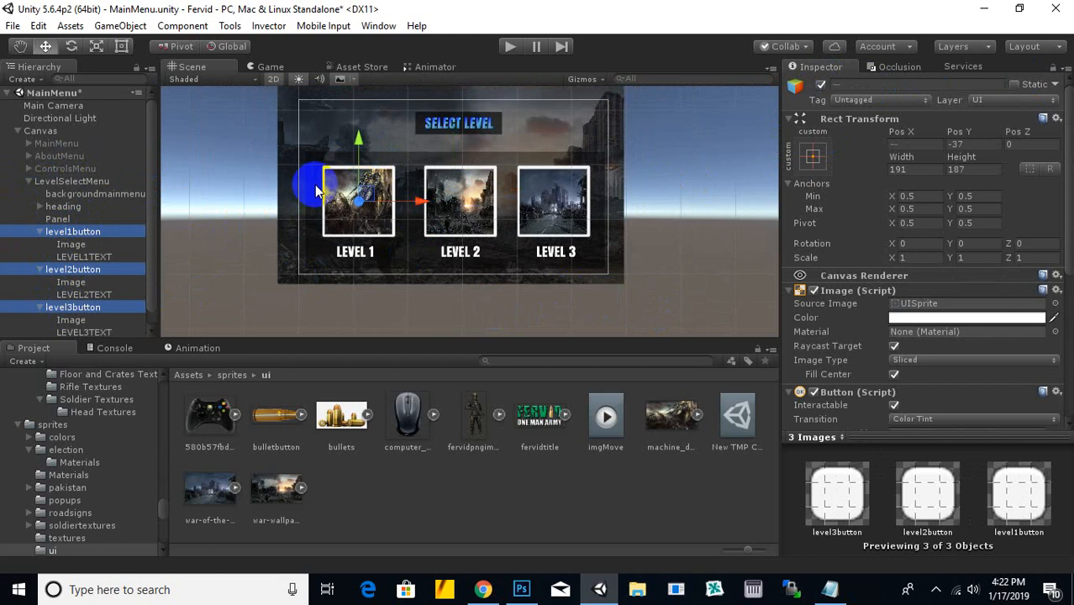
scroll(109, 269, down, 1)
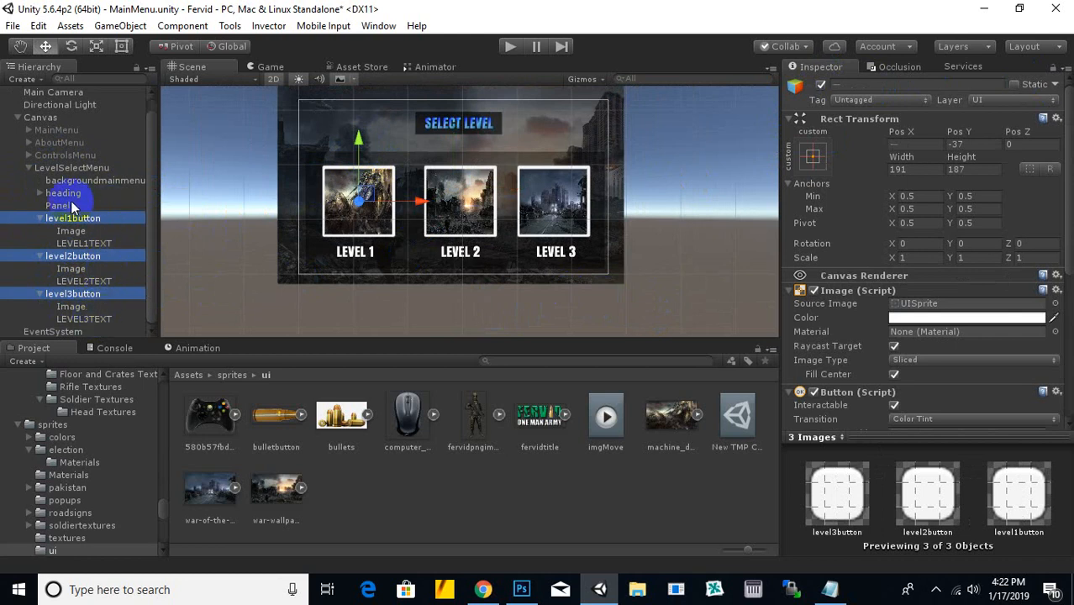
ctrl+click(59, 205)
drag(359, 137, 360, 121)
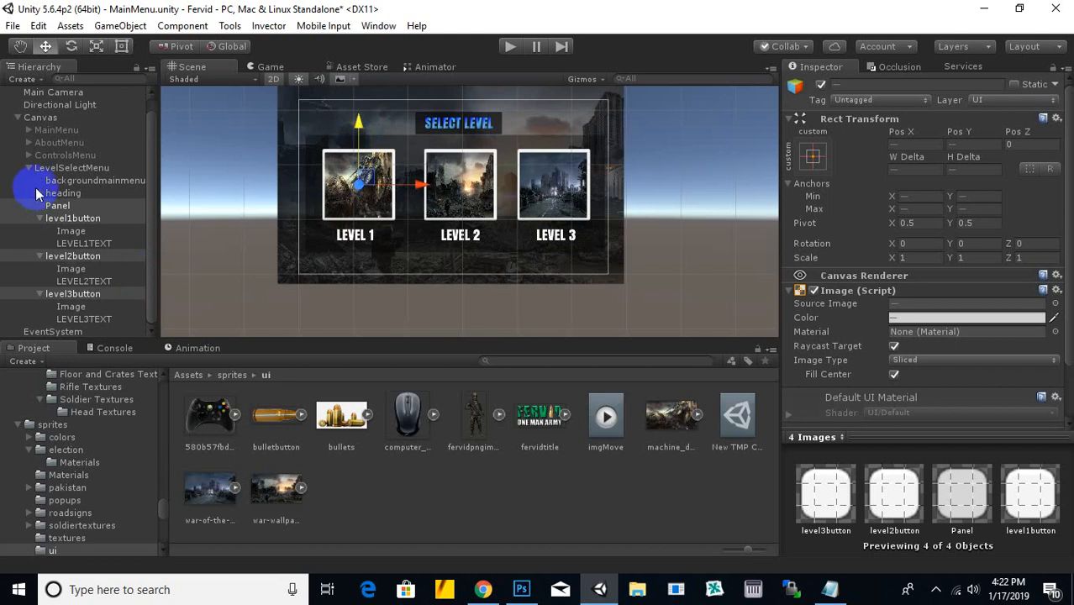
Step: Add a UI Button under LevelSelectMenu and assign bulletbutton as its source image
right_click(47, 167)
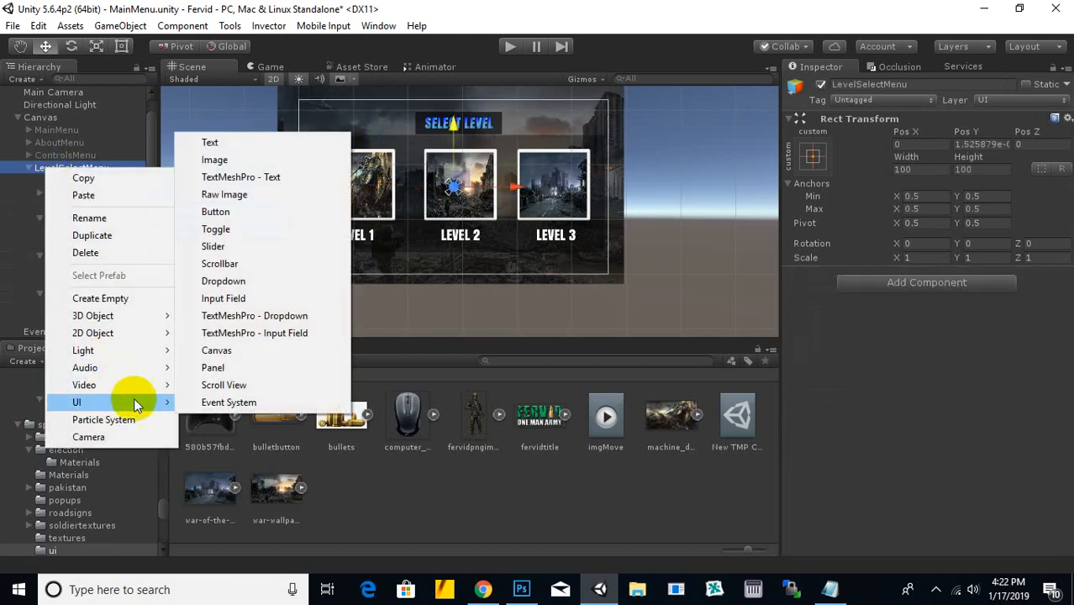
mouse_move(131, 402)
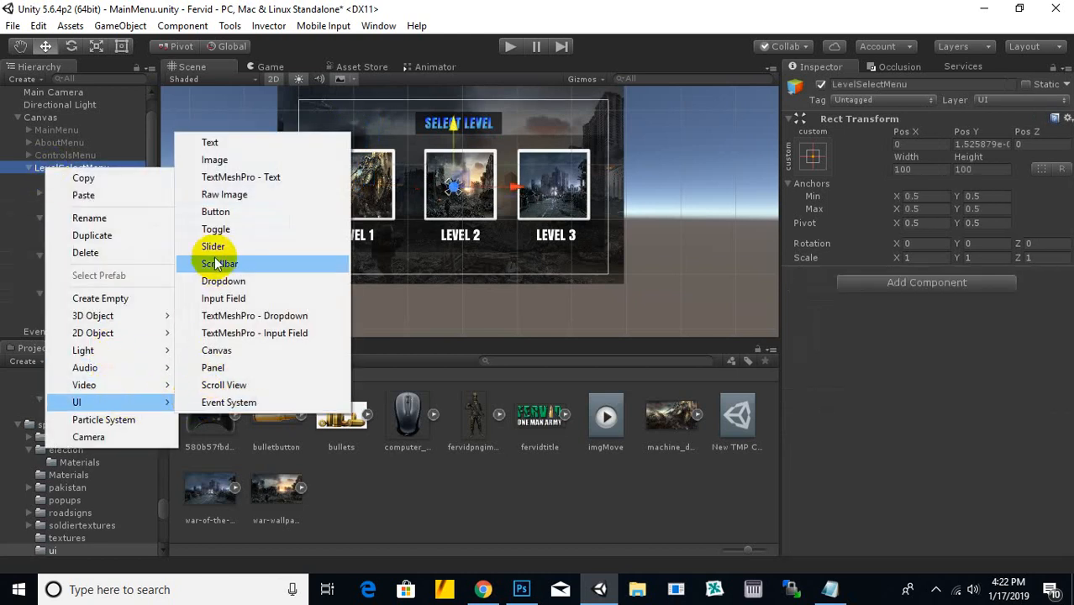
click(215, 212)
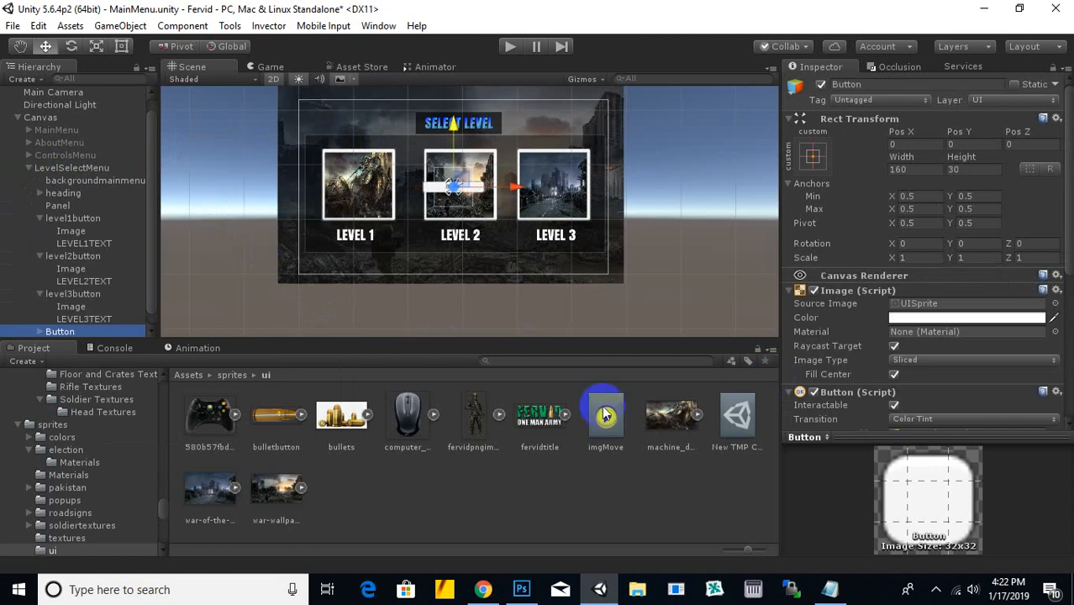
drag(275, 414, 924, 318)
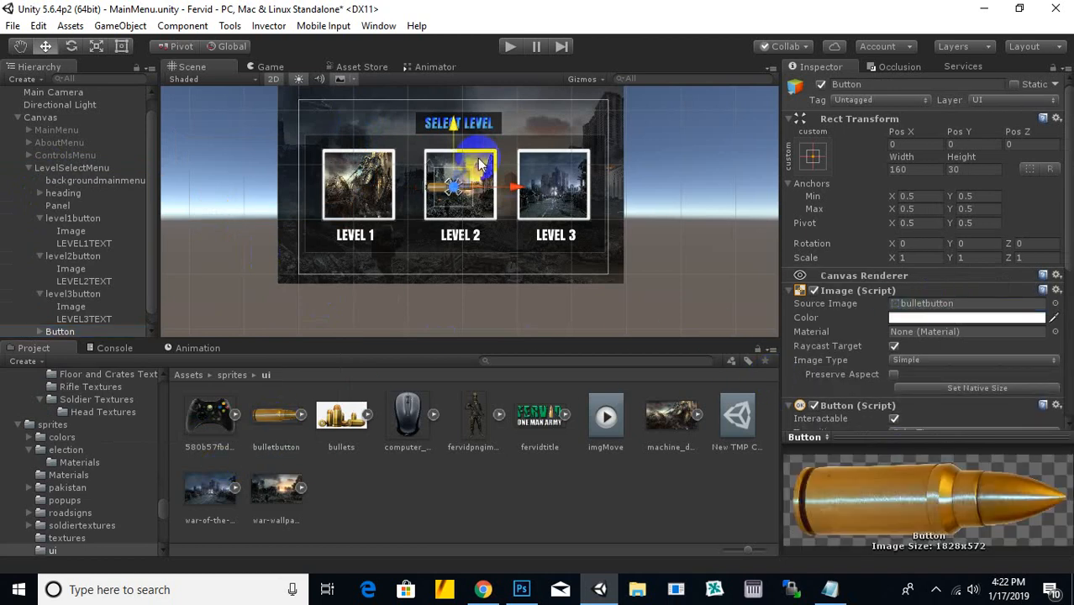
Step: Place the bullet button below the LEVEL 2 label and enlarge it to about 191 by 77
drag(455, 126, 458, 192)
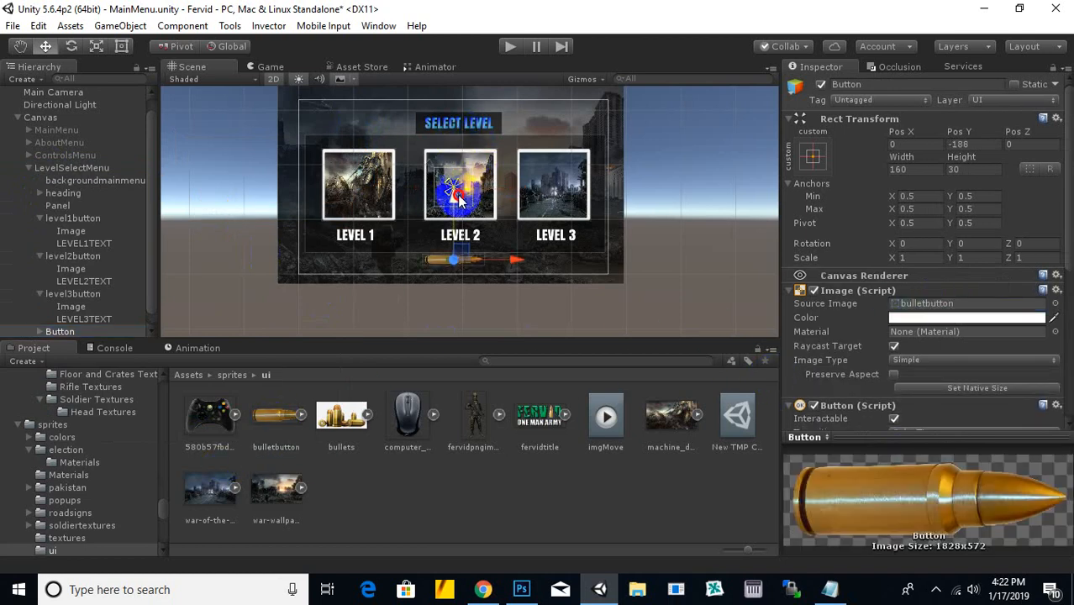
click(121, 46)
drag(427, 265, 416, 243)
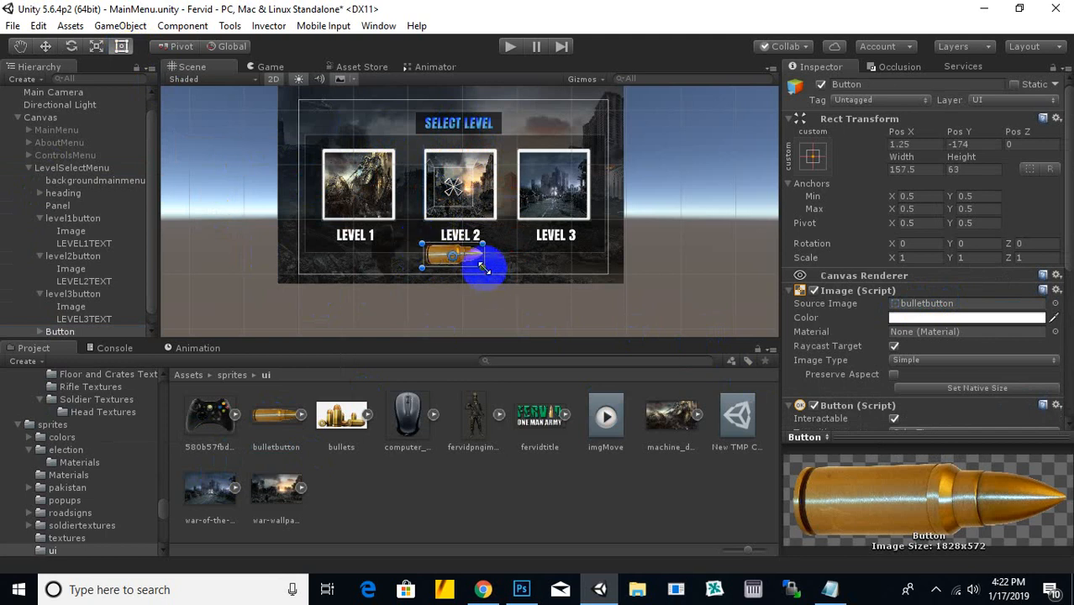
drag(484, 268, 498, 275)
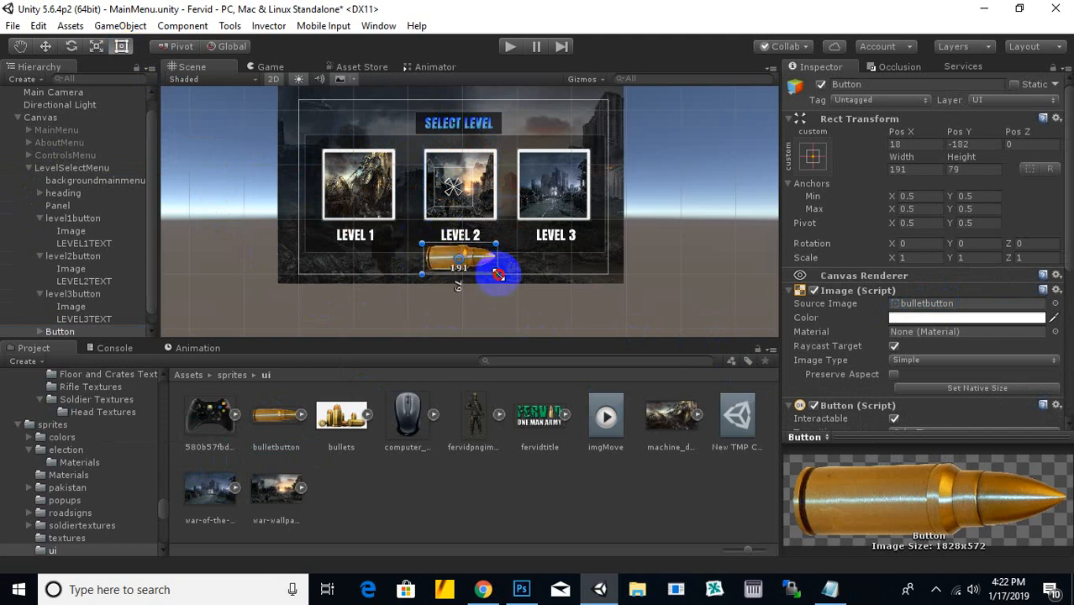
click(45, 46)
scroll(445, 291, up, 1)
middle_drag(475, 274, 473, 233)
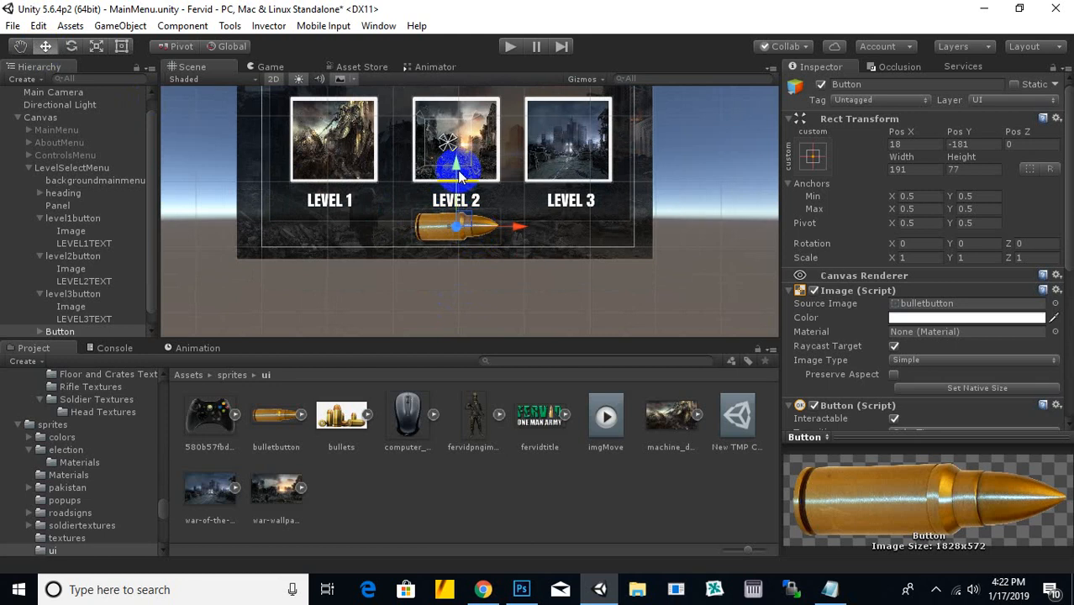
Step: Flatten the bullet button to a Y scale of about 0.71 and lower it to about Pos Y -195
drag(458, 169, 458, 173)
click(97, 46)
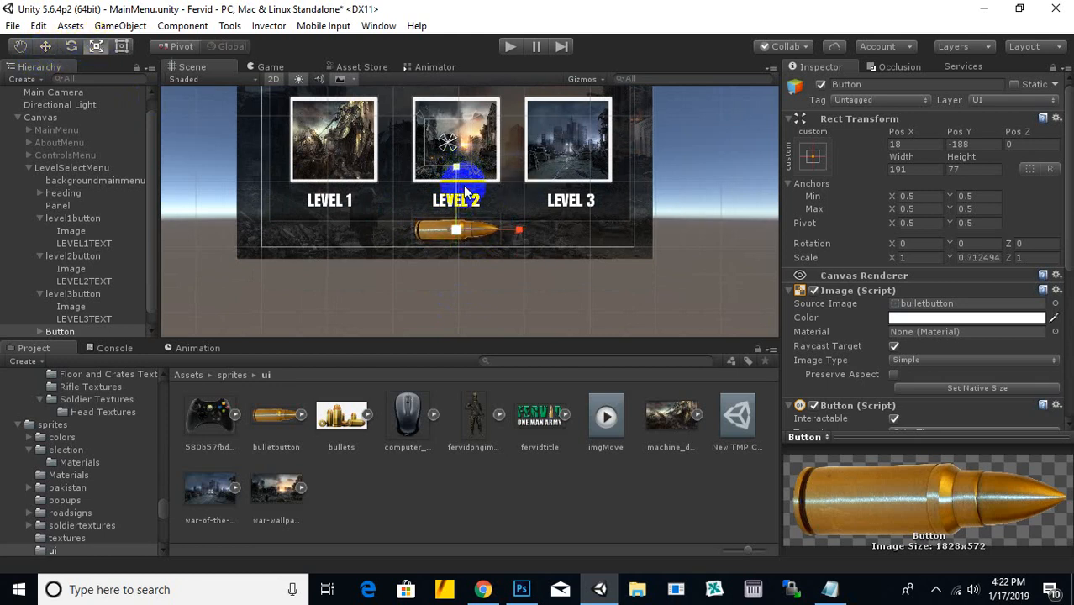
click(45, 46)
drag(456, 168, 454, 175)
scroll(59, 316, down, 1)
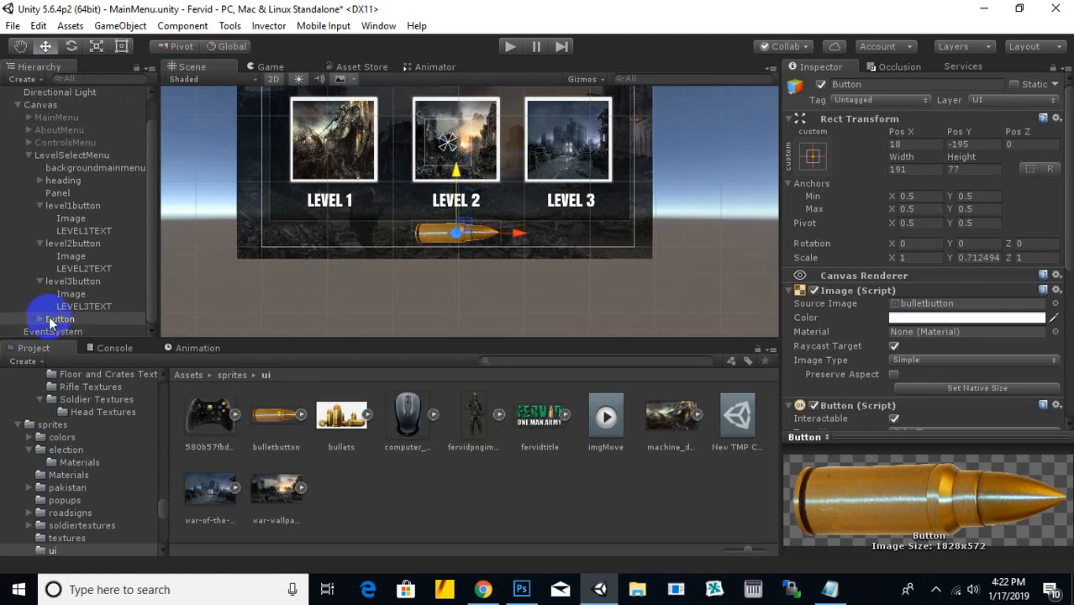
Step: Rename the bullet button as backtomain and delete its default Text child
right_click(49, 319)
click(139, 90)
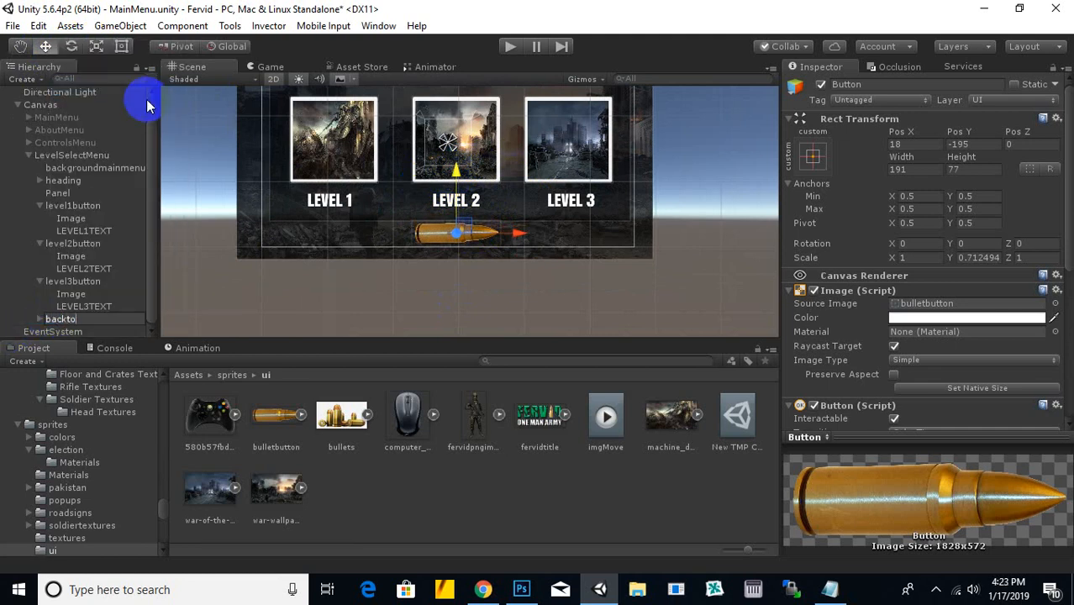
key(Return)
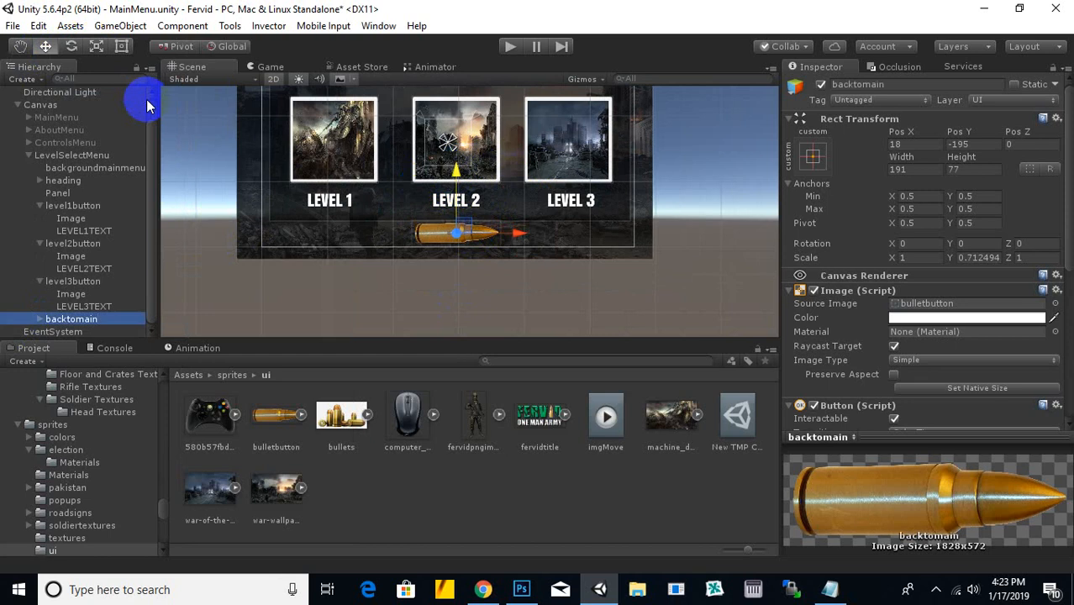
click(40, 320)
click(71, 321)
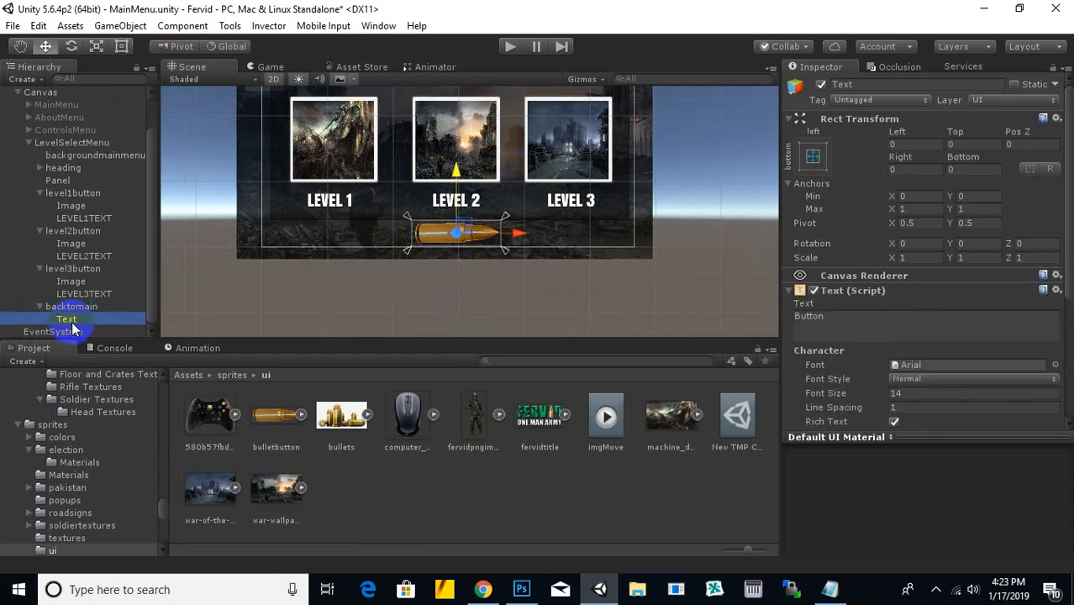
click(40, 305)
Step: Add a TextMeshPro text to LevelSelectMenu, rename it mainmenutext and nest it under backtomain
click(44, 154)
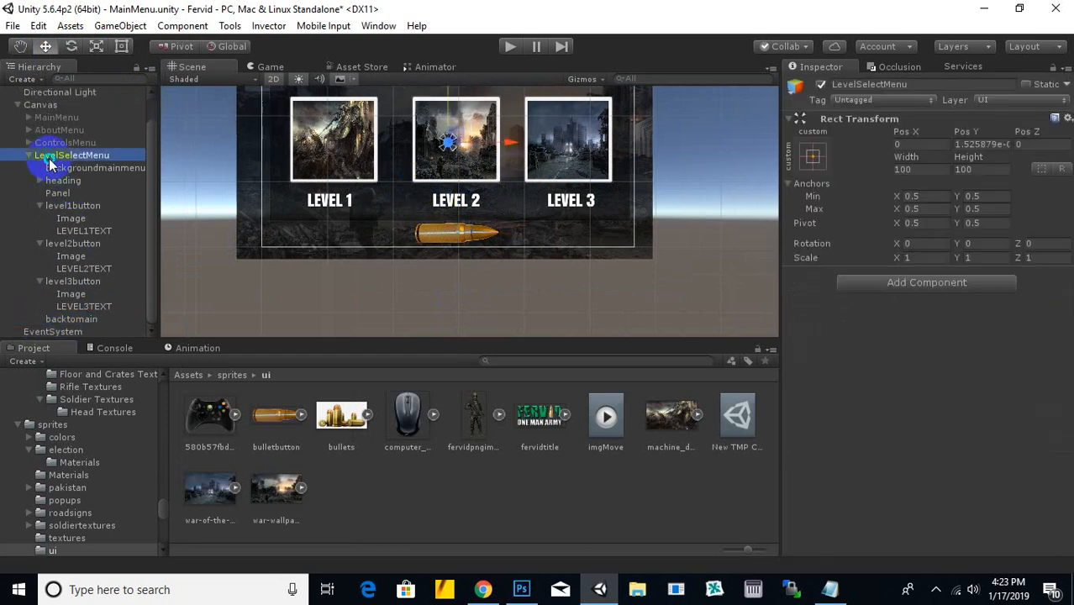
right_click(73, 156)
mouse_move(126, 394)
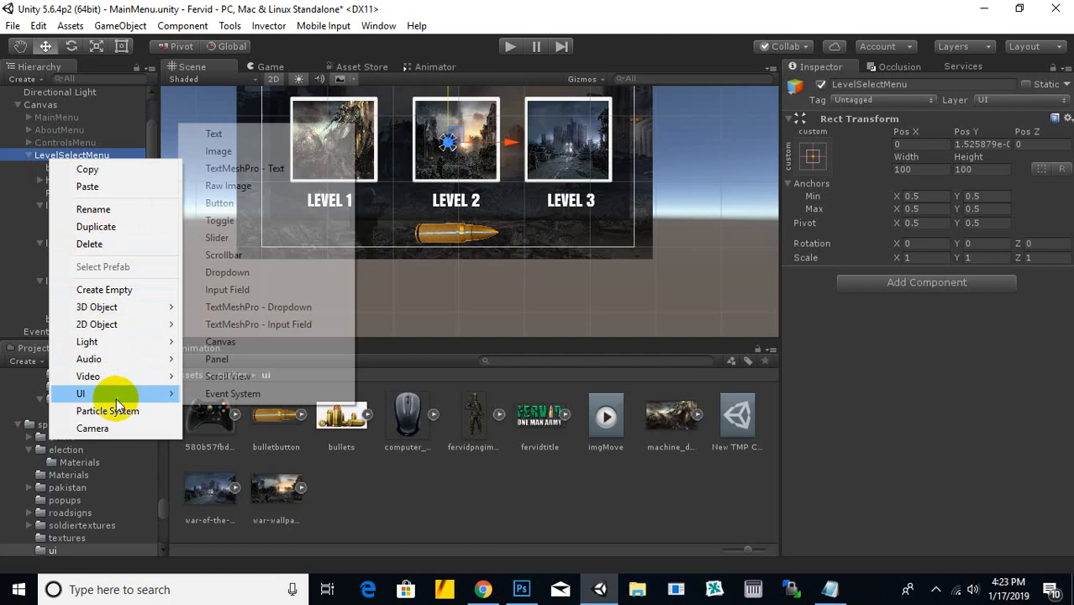
click(252, 168)
right_click(82, 332)
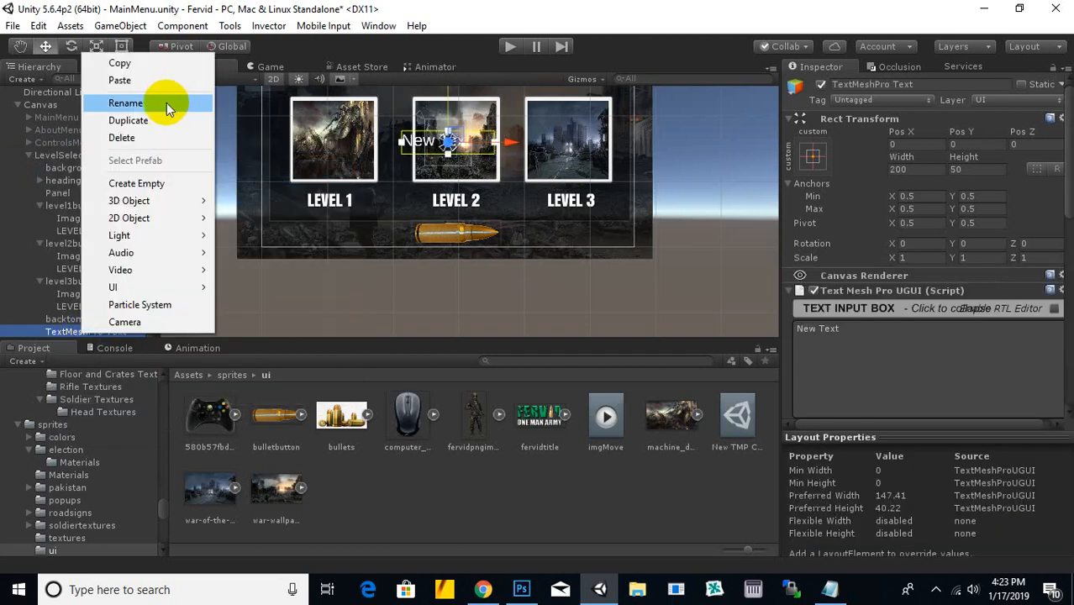
click(166, 102)
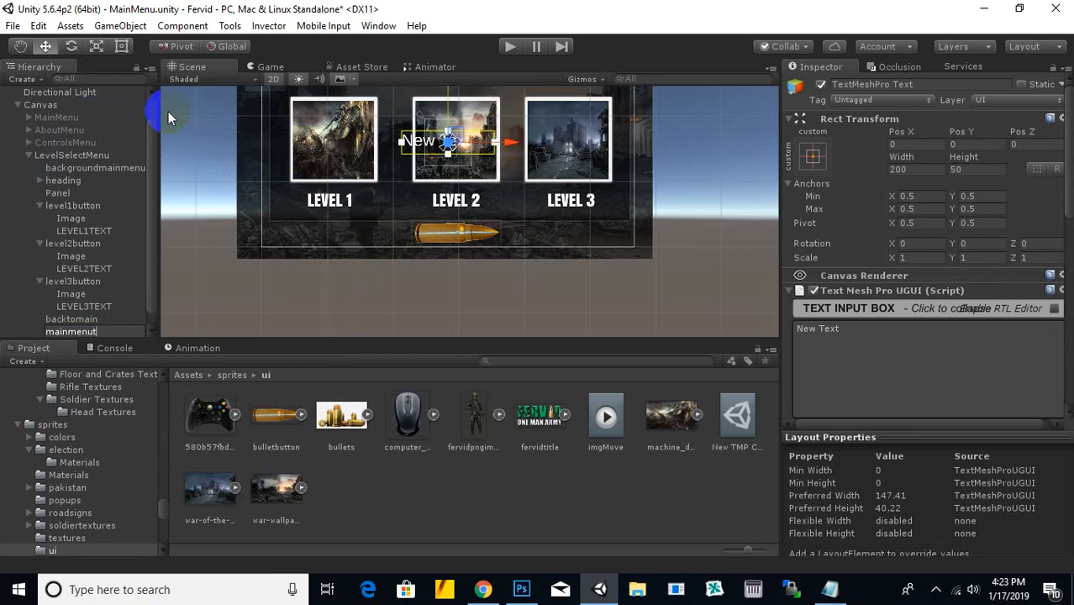
text(mainmenutext)
key(Return)
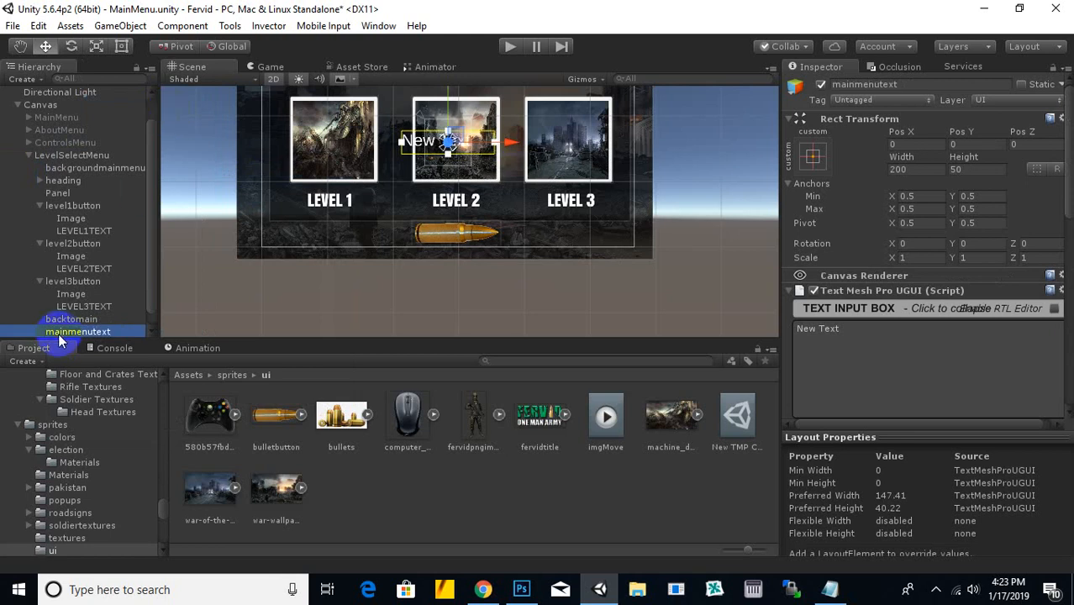
drag(63, 333, 75, 321)
Step: Set mainmenutext to read MAIN MENU in the Anton SDF font
click(884, 340)
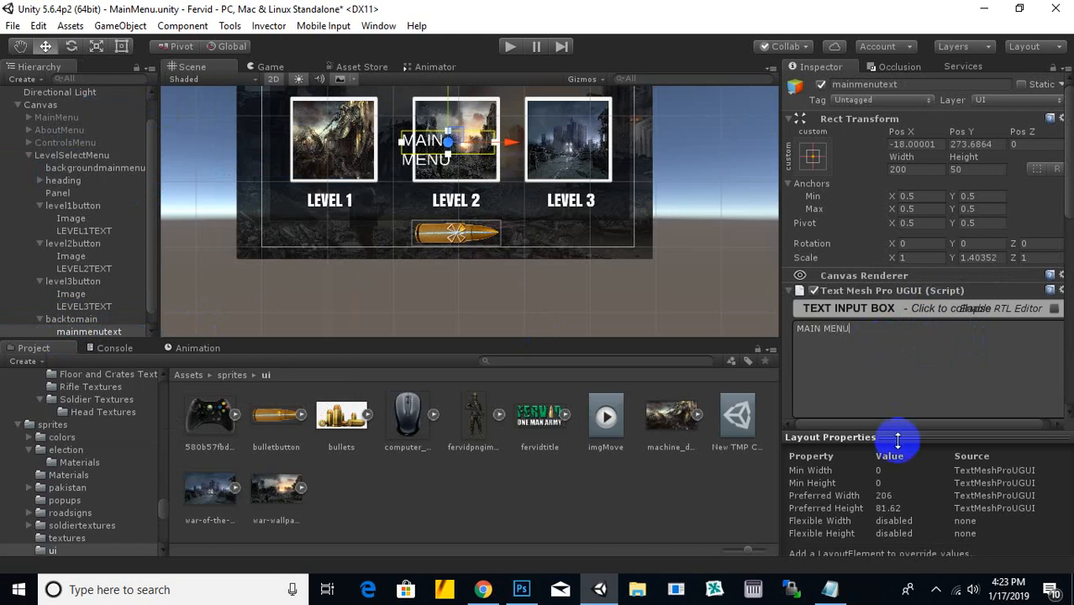
scroll(930, 407, down, 4)
click(1061, 308)
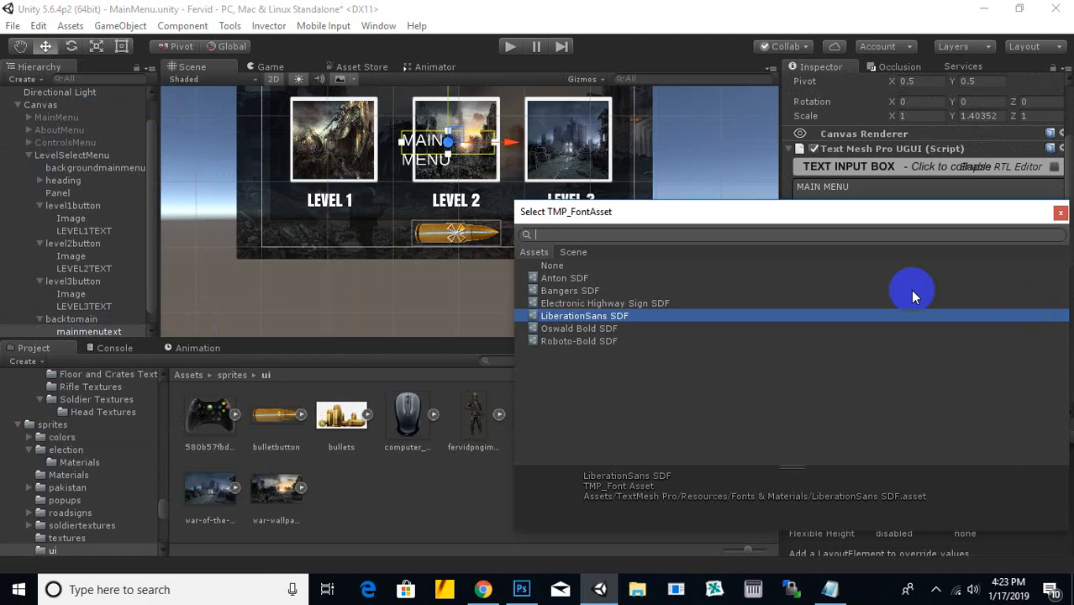
double_click(628, 279)
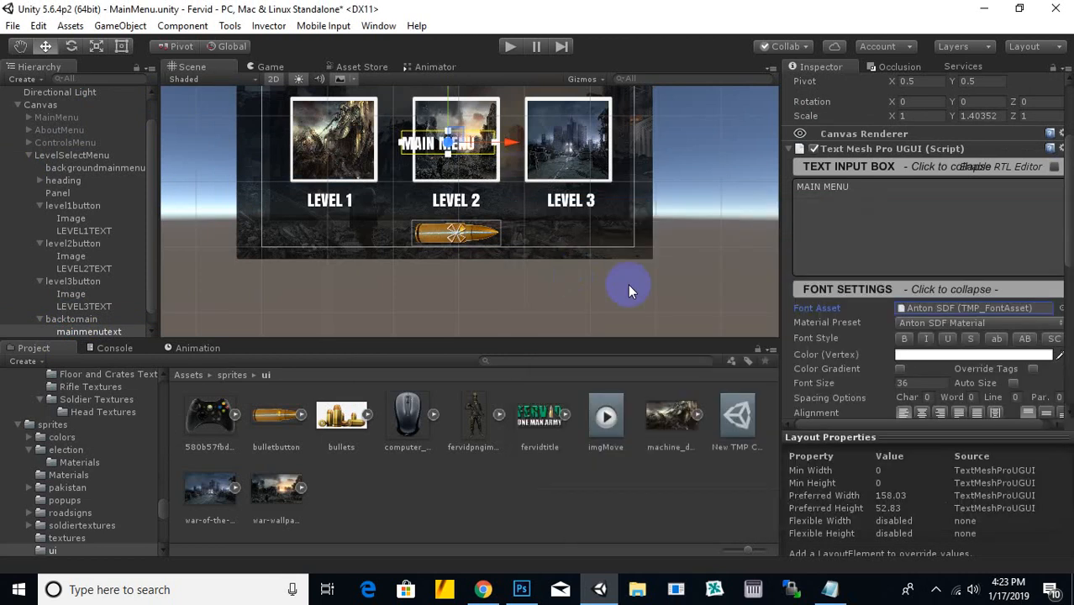
Step: Set the MAIN MENU text's font size to 24 and place it over the bullet image
click(901, 383)
text(24)
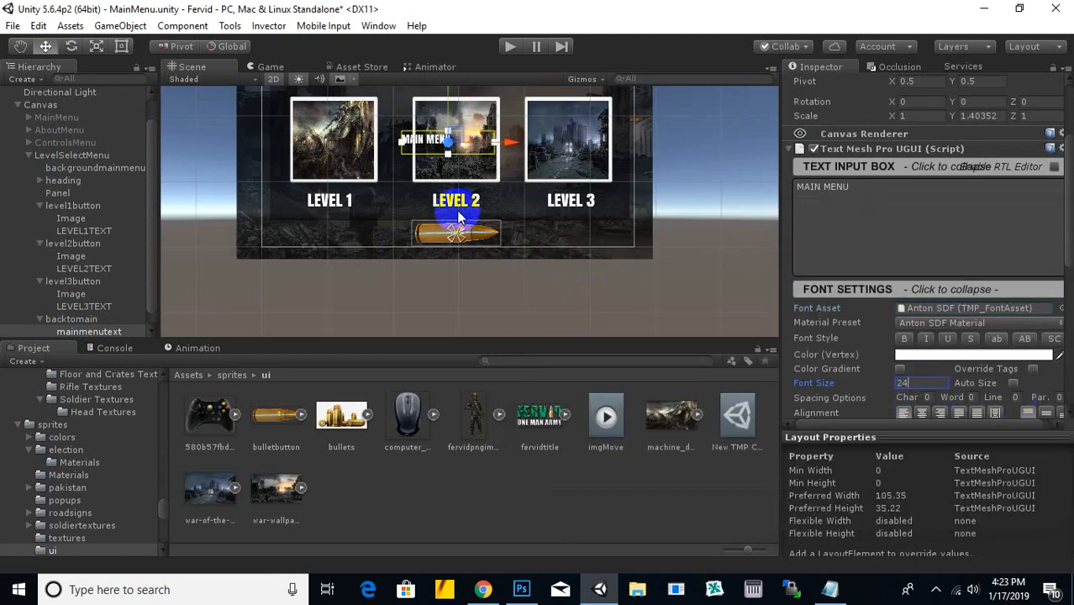
drag(451, 117, 454, 210)
drag(504, 237, 528, 239)
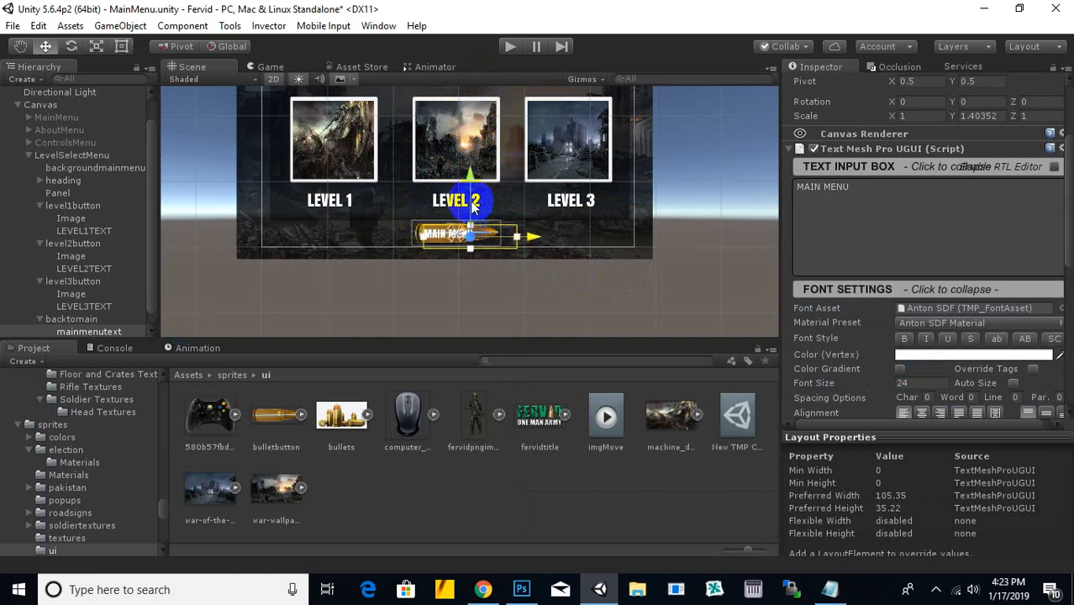
Step: Set the backtomain button's normal color to mid grey 7A7A7A
click(63, 320)
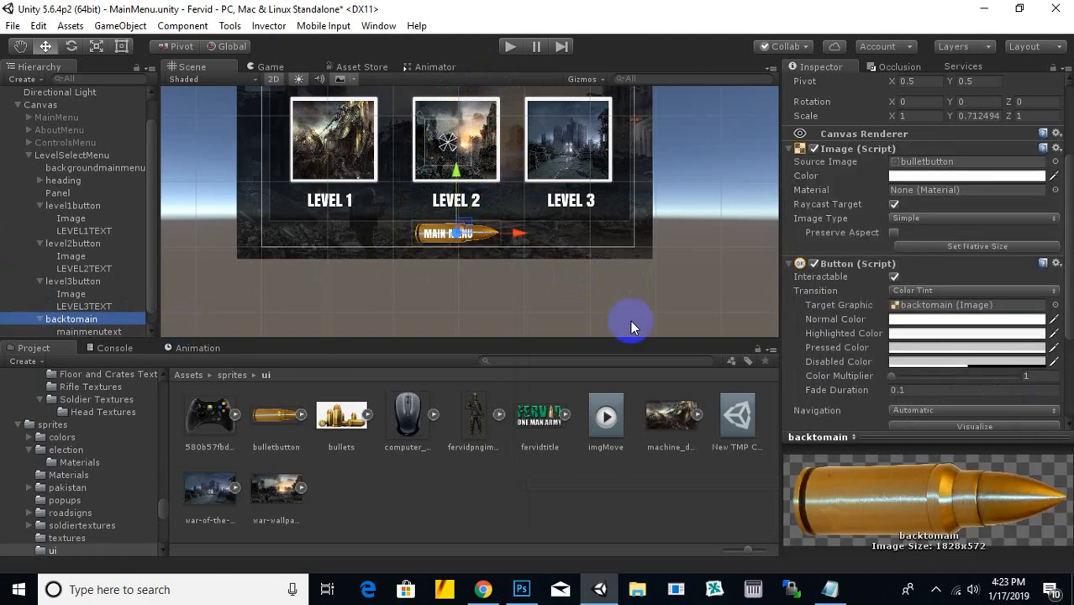
scroll(1006, 349, down, 2)
click(972, 177)
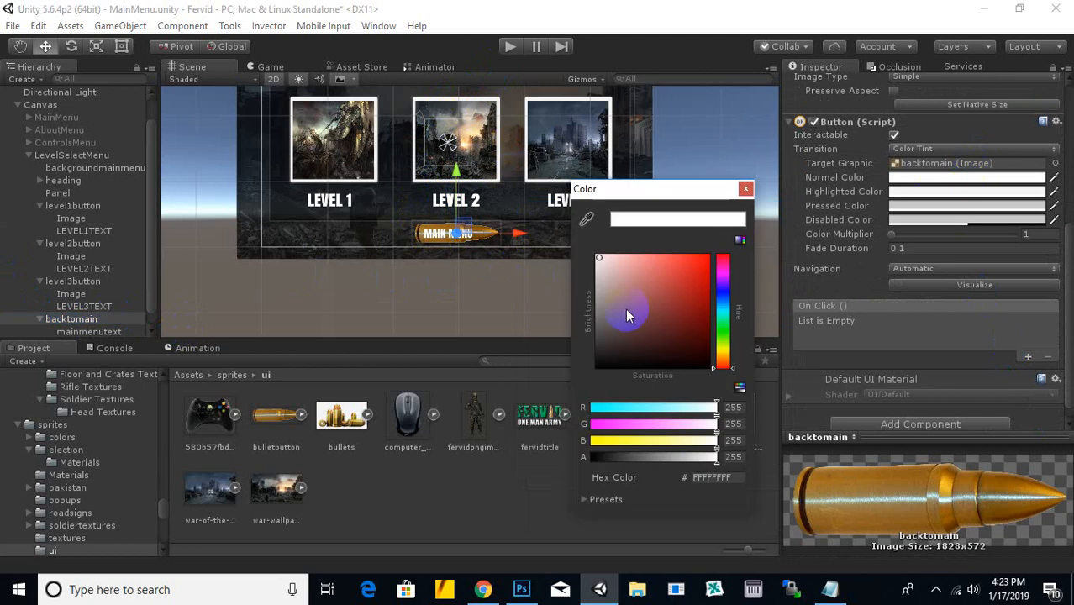
drag(599, 306, 587, 313)
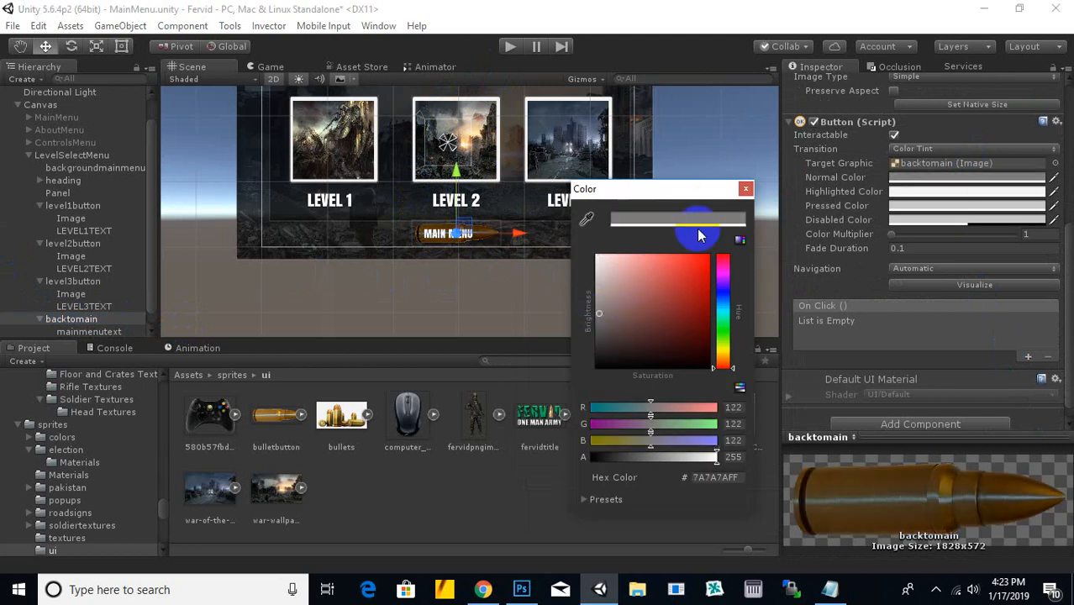
click(743, 190)
Step: Set the backtomain button's highlighted color to dark red AB0000 and its pressed color to black
click(987, 191)
drag(684, 308, 705, 292)
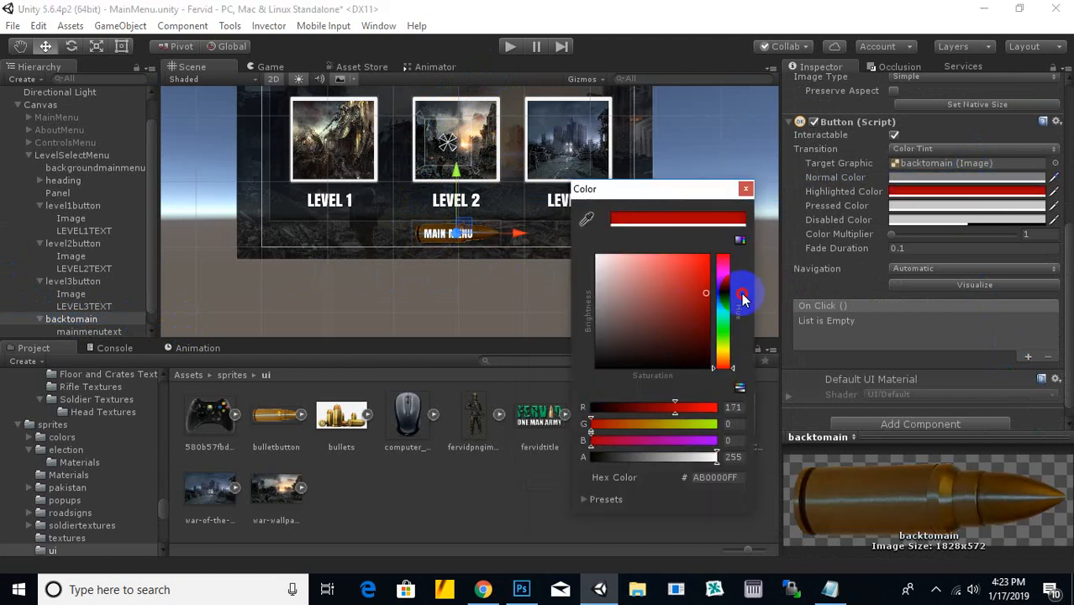
click(745, 189)
click(924, 204)
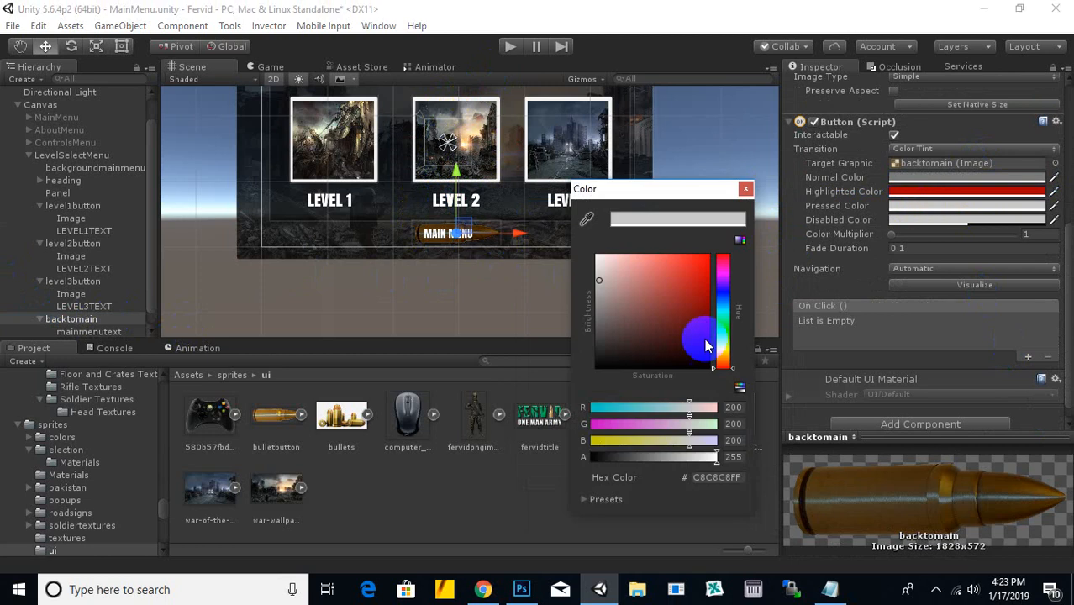
drag(706, 346, 713, 381)
click(745, 190)
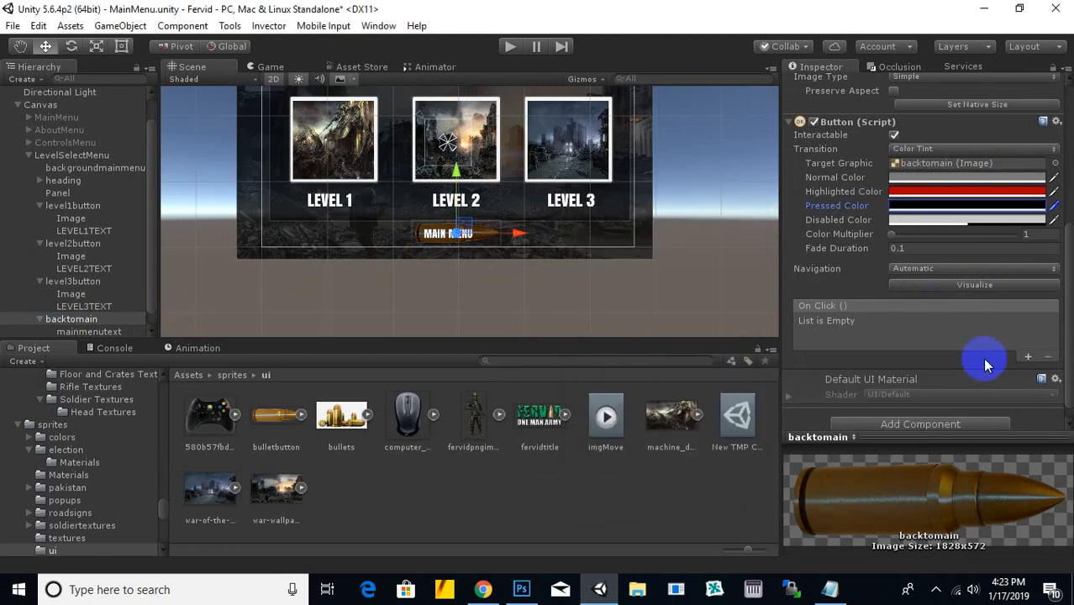
Step: Add an On Click event to backtomain that calls GameObject.SetActive on LevelSelectMenu with the value unchecked
click(1027, 357)
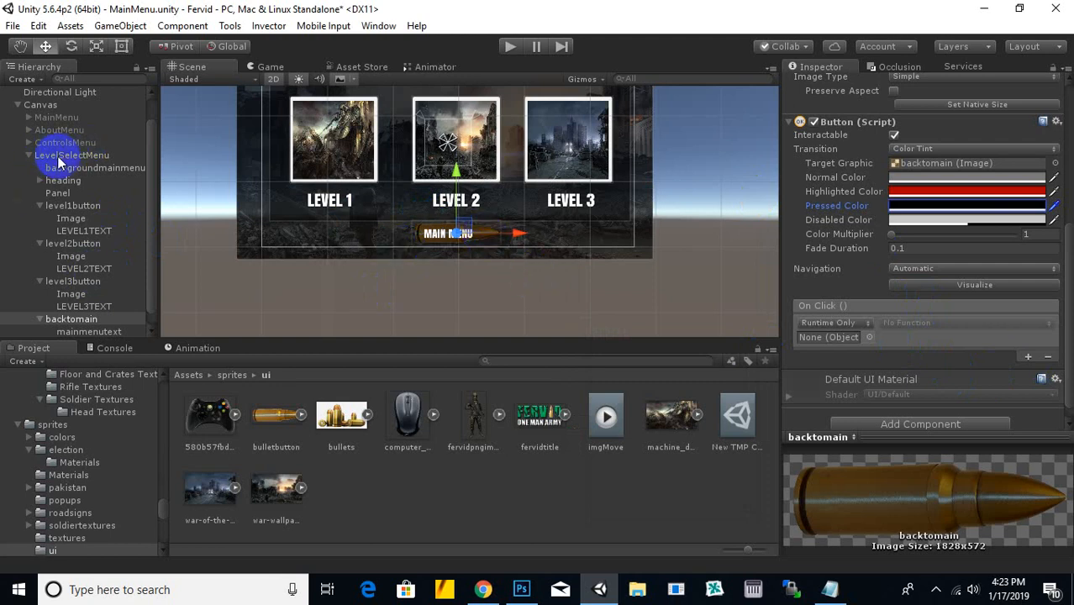
drag(58, 163, 841, 348)
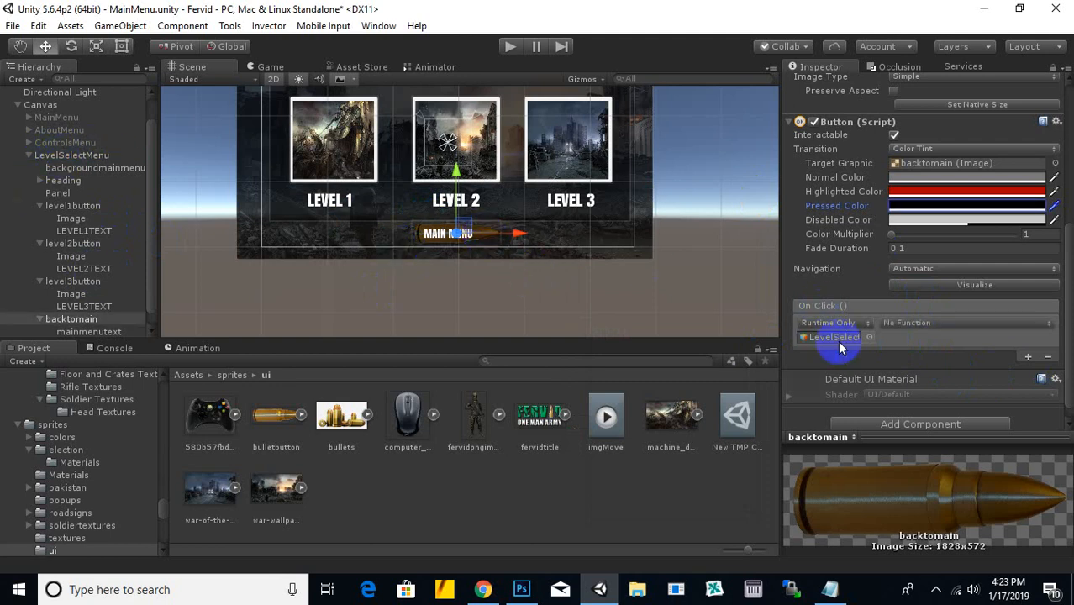
click(959, 330)
mouse_move(924, 380)
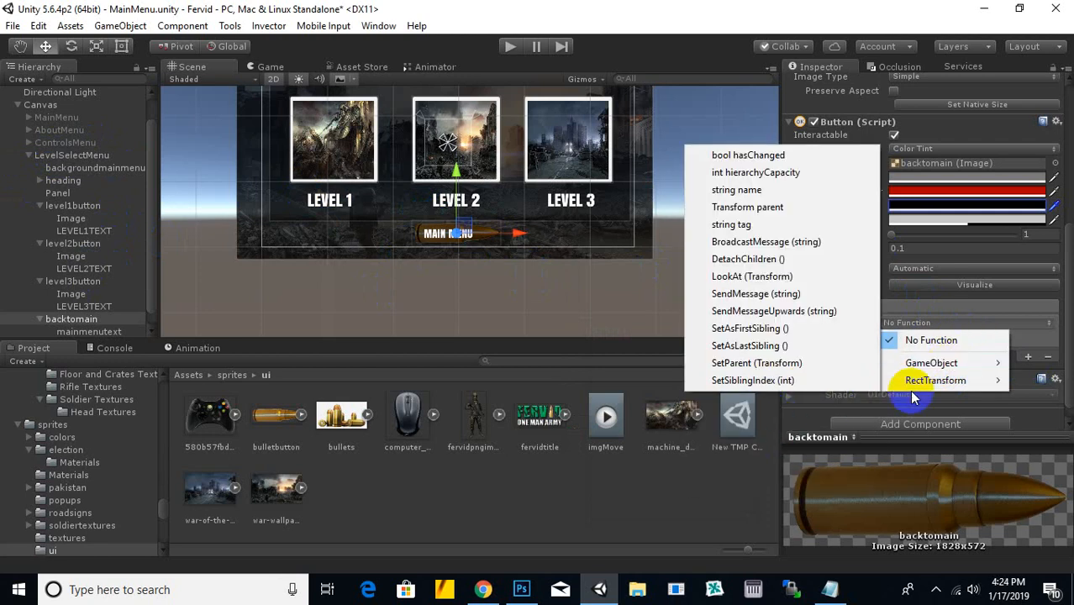
click(756, 491)
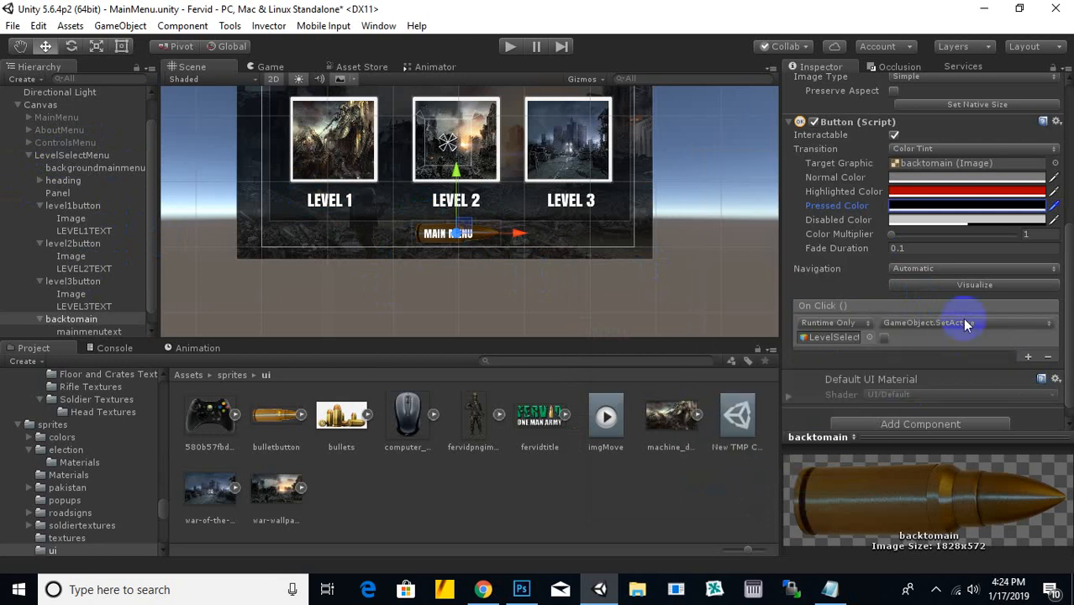
Step: Add a second On Click event to backtomain that calls GameObject.SetActive on MainMenu with the value checked
click(1029, 358)
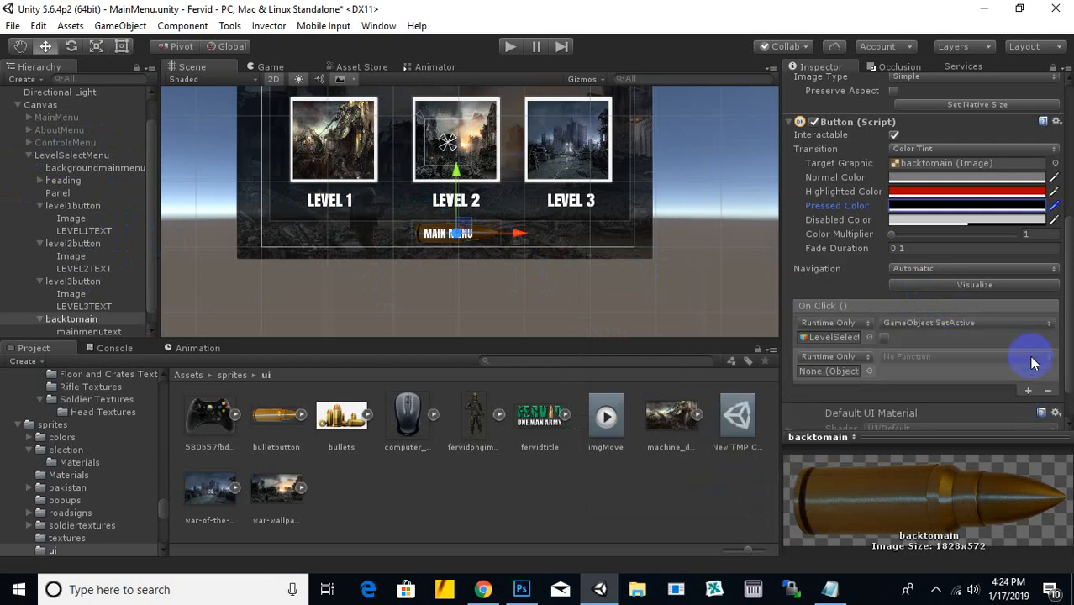
drag(59, 117, 829, 372)
click(971, 360)
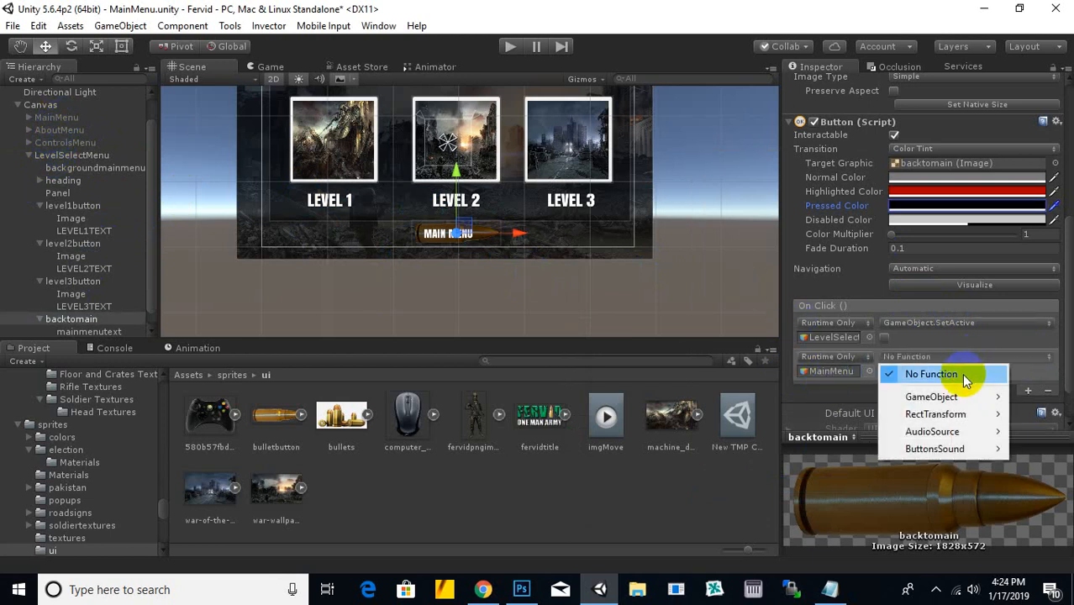
mouse_move(945, 415)
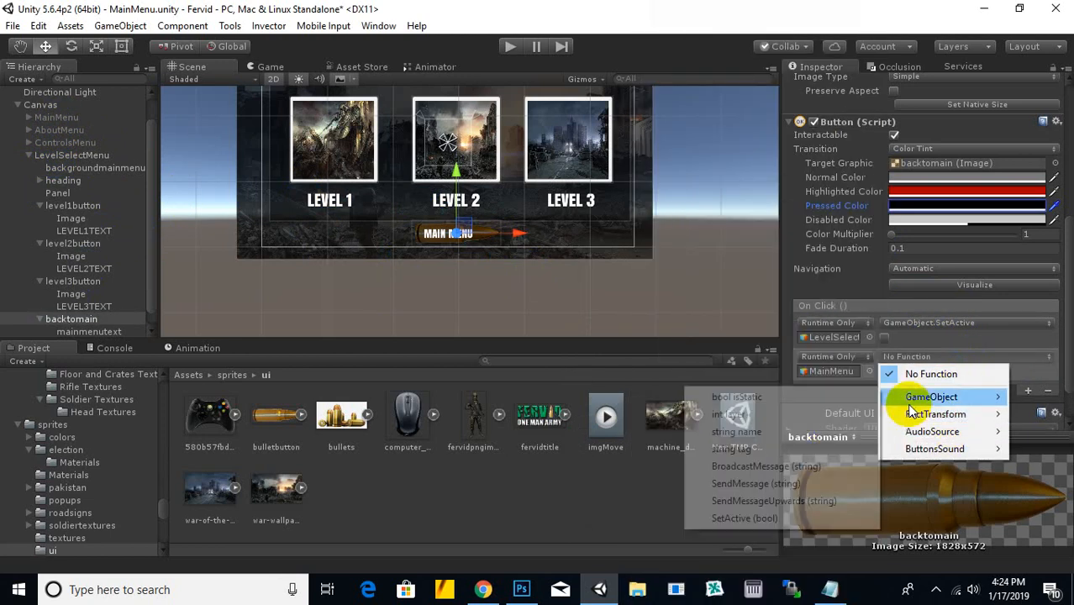
mouse_move(931, 396)
click(756, 519)
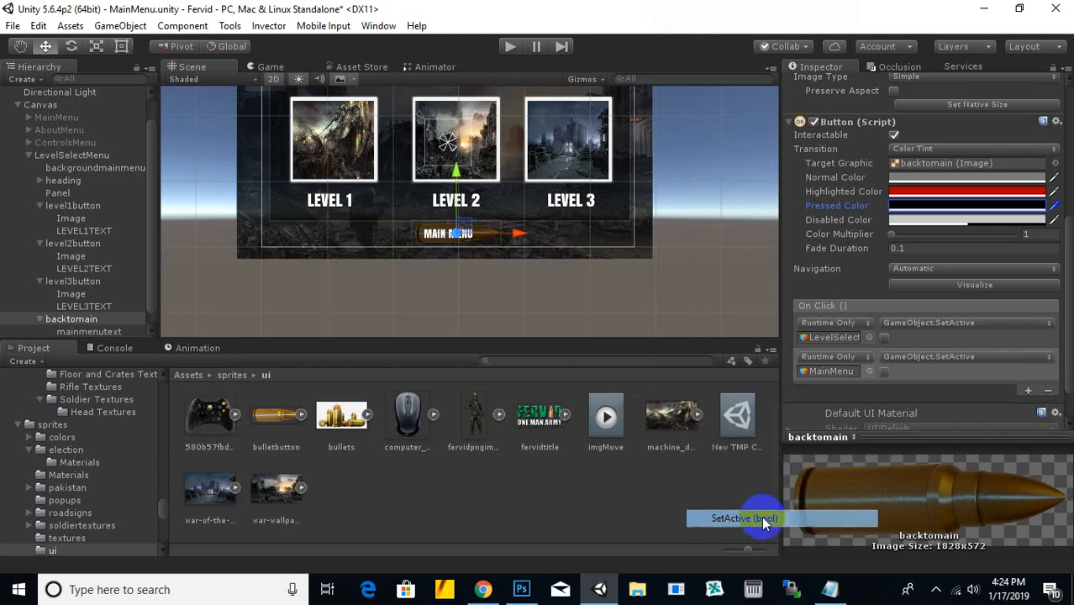
click(885, 371)
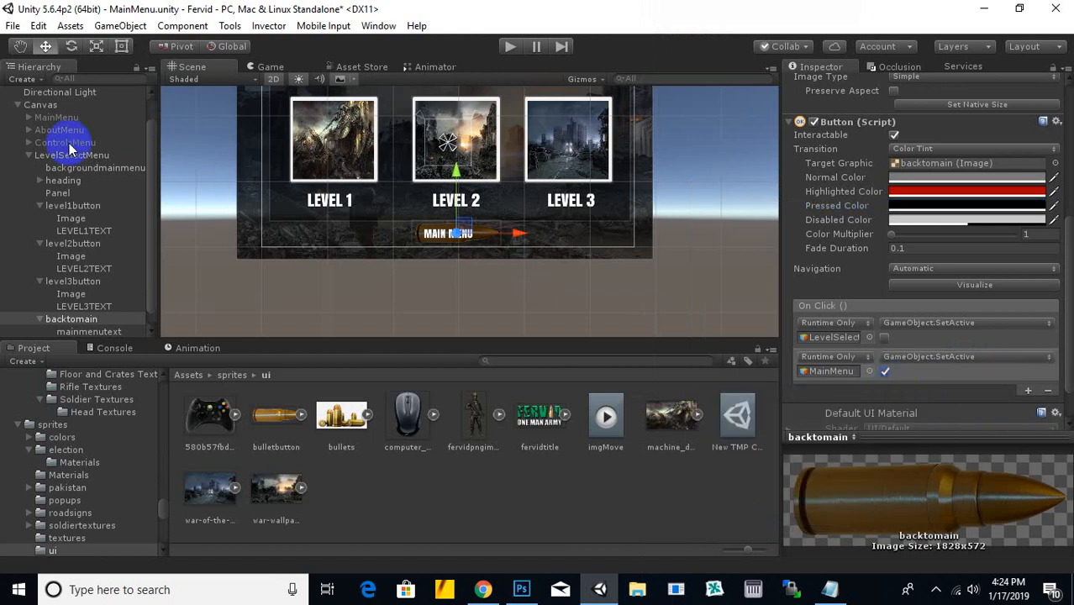
Step: Add an Event Trigger component to the backtomain button
scroll(991, 361, down, 2)
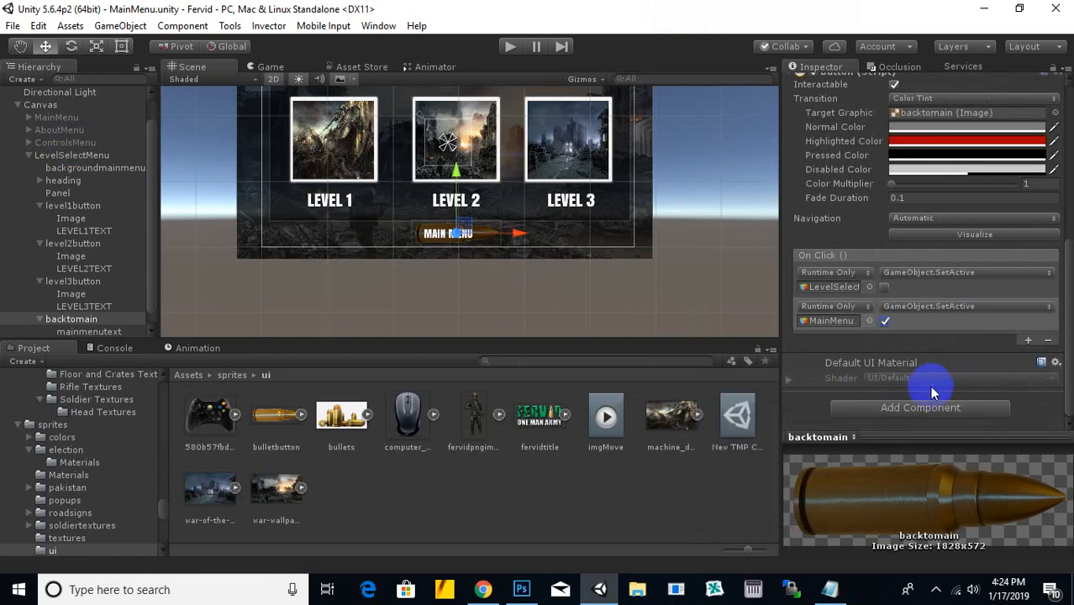
click(927, 413)
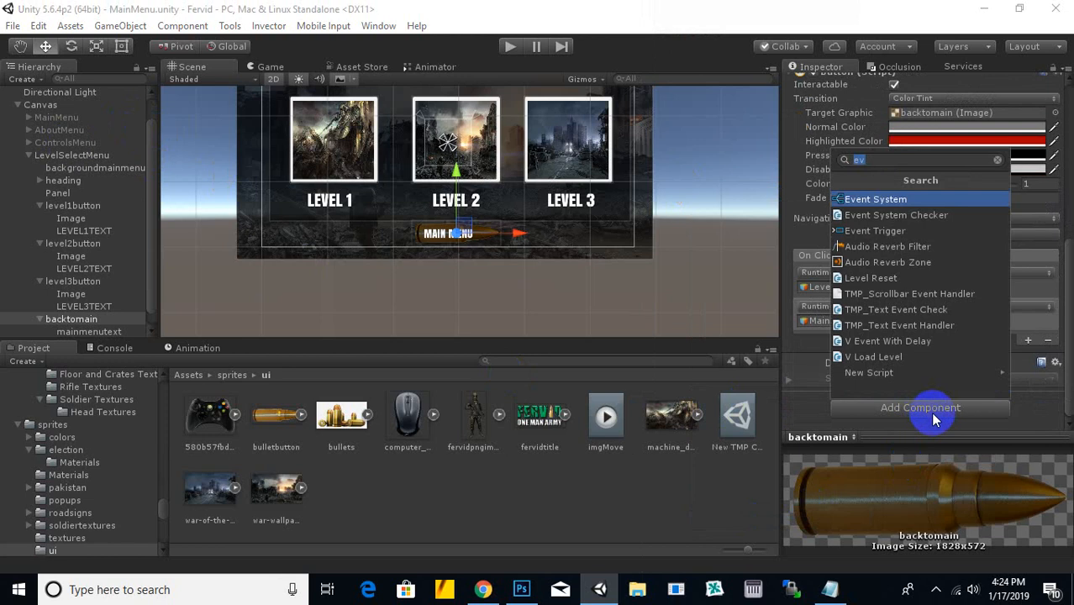
click(894, 233)
Step: Add an Audio Source component to the backtomain button
scroll(912, 403, down, 1)
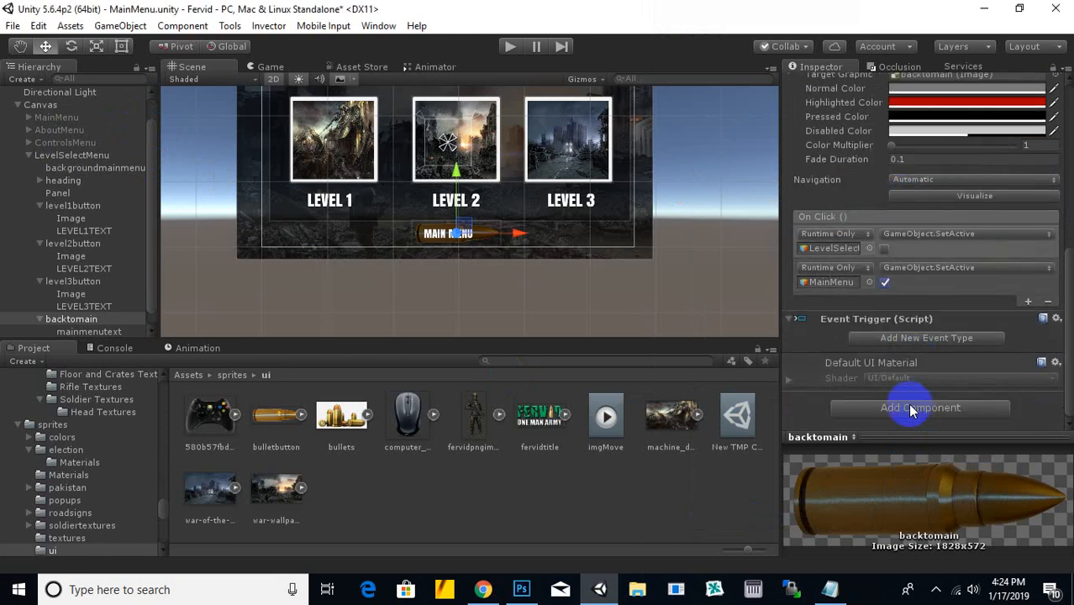
click(912, 409)
text(a)
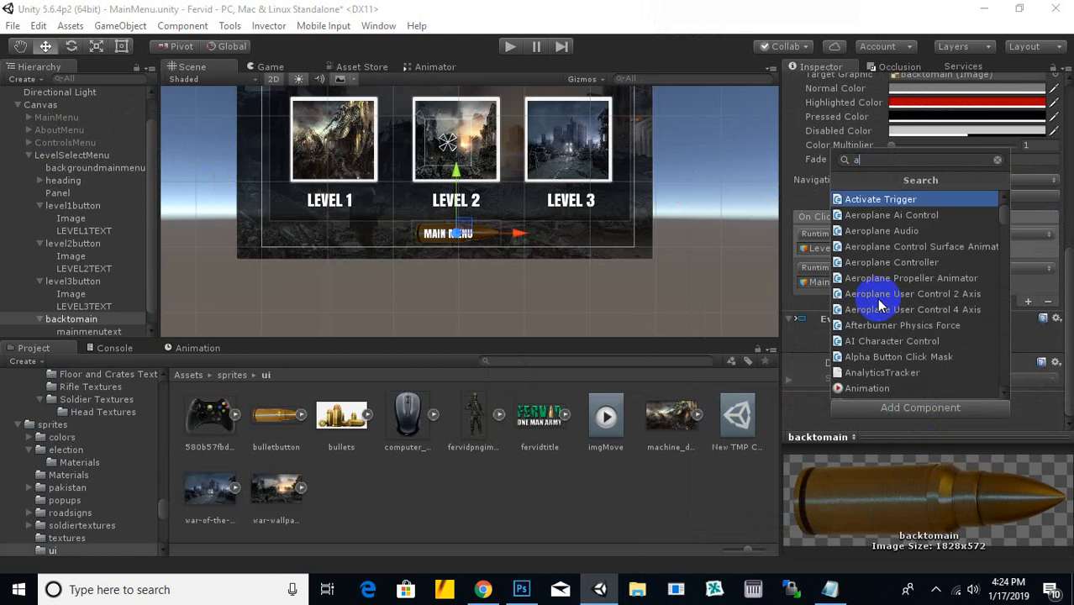
text(udo)
key(BackSpace)
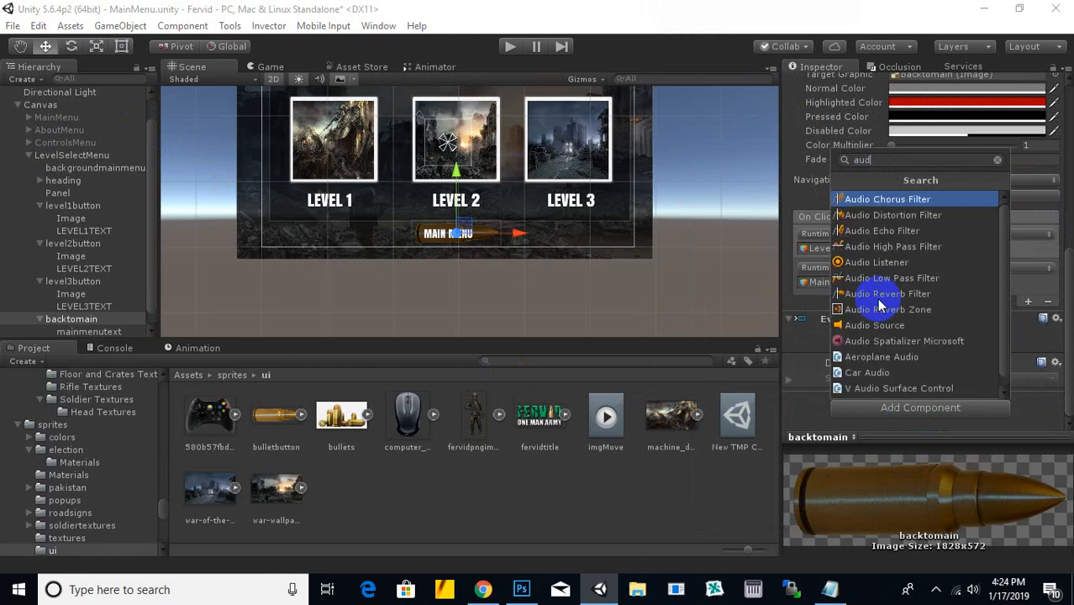
click(876, 322)
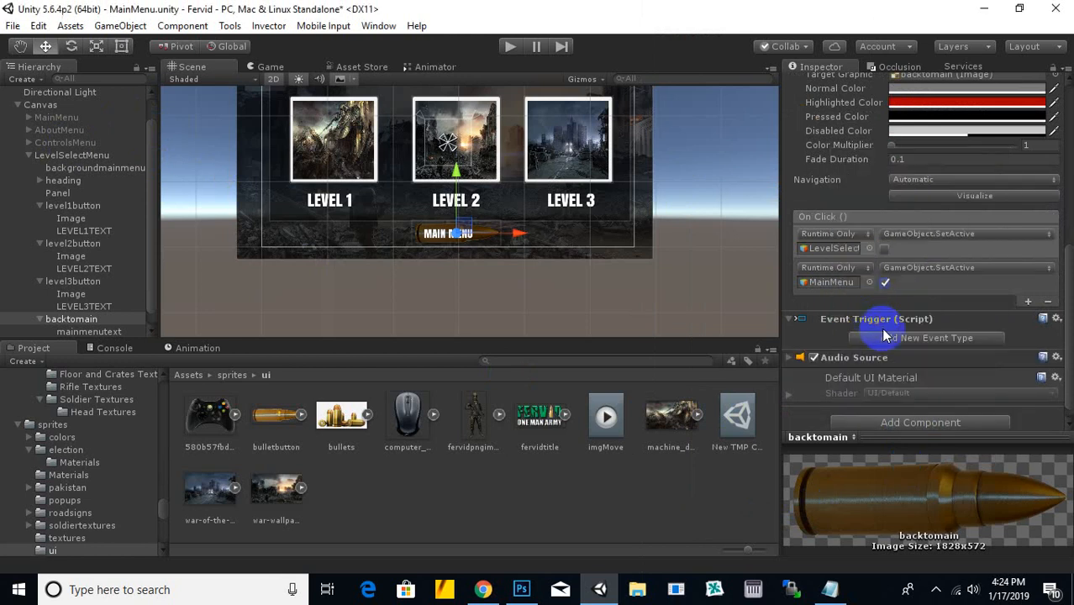
Step: Add a PointerEnter event type to the Event Trigger of the backtomain button
click(894, 339)
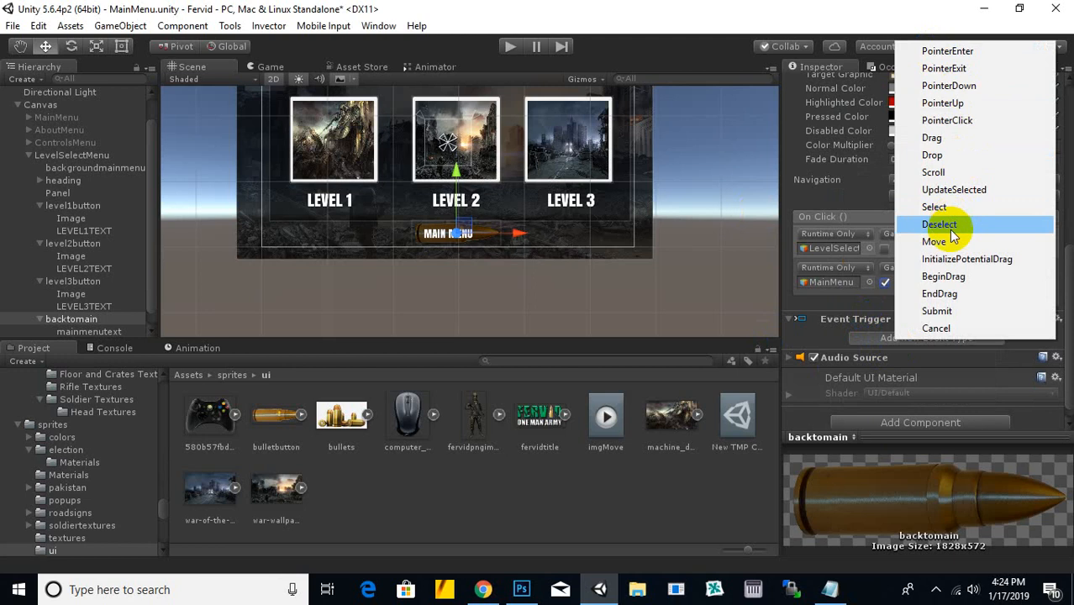
click(958, 52)
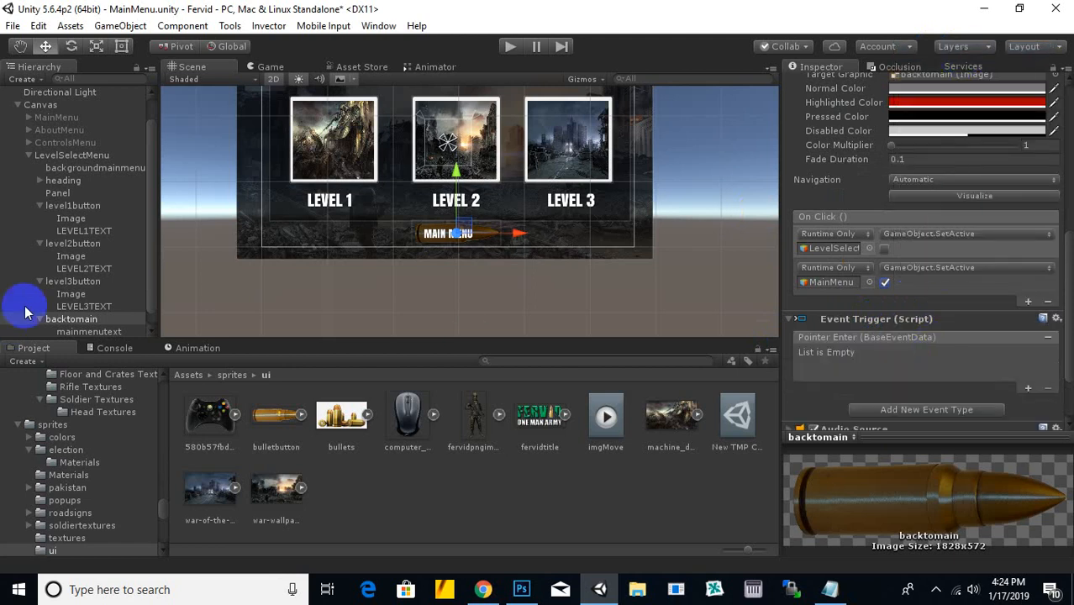
click(49, 120)
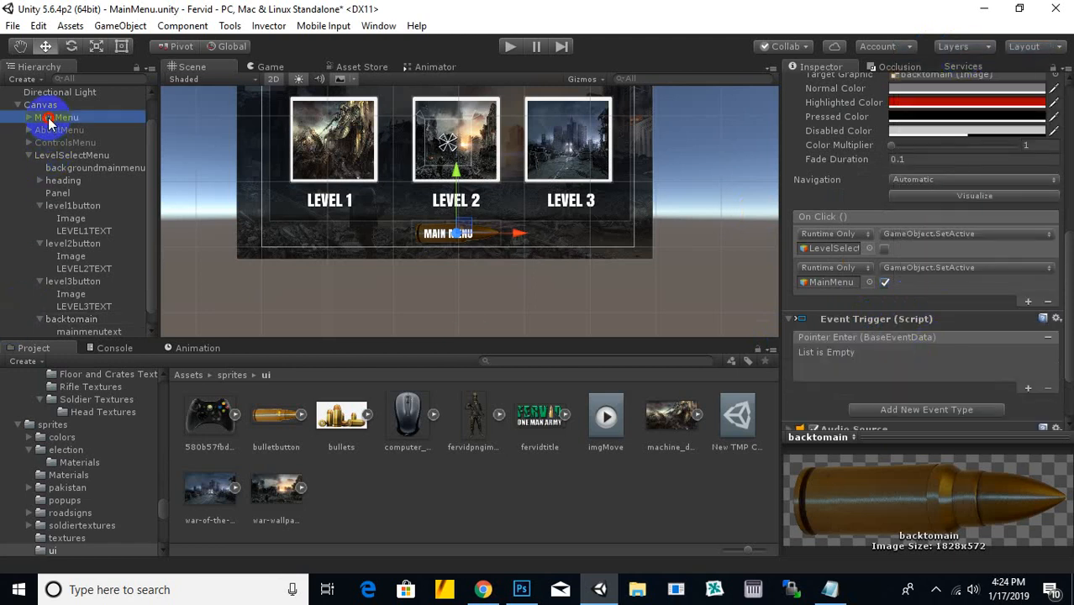
click(82, 332)
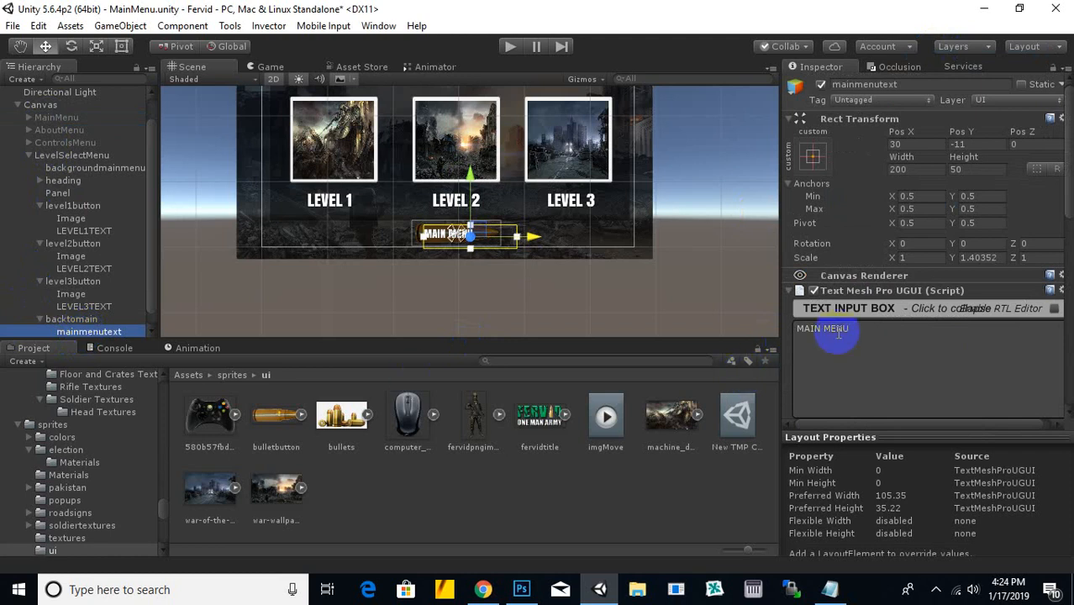
scroll(840, 329, down, 10)
scroll(861, 322, up, 10)
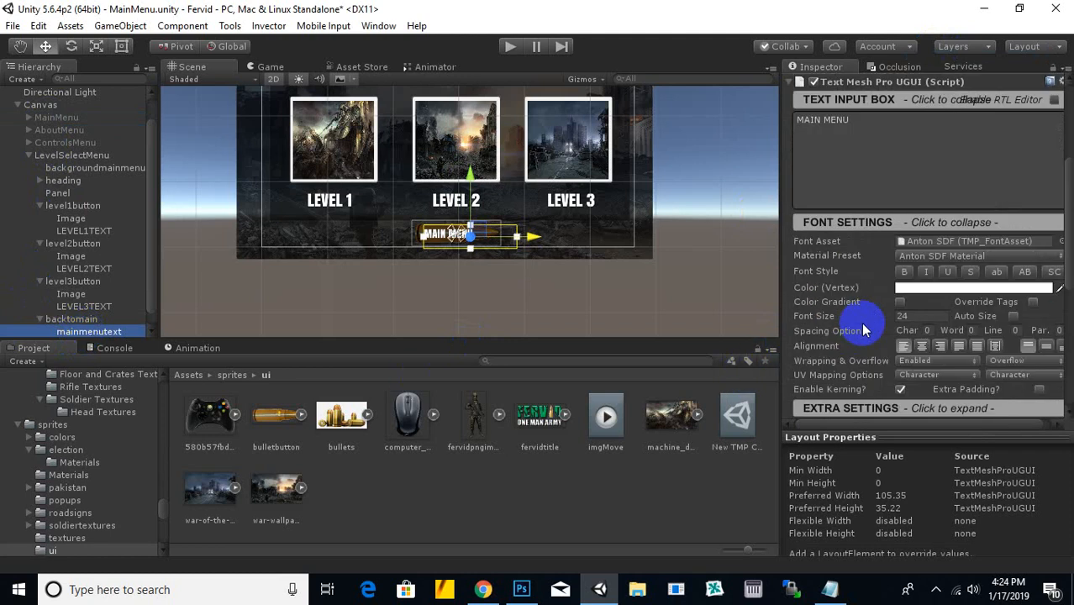
click(72, 319)
scroll(864, 340, down, 6)
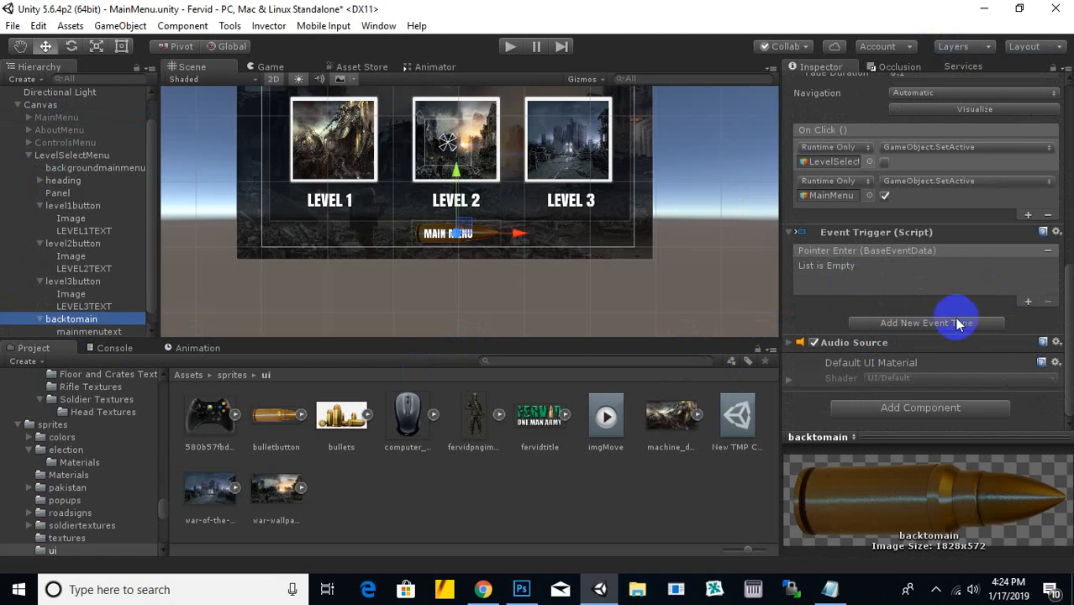
Step: Add an entry to backtomain's Pointer Enter event that calls ButtonsSound.HoverSound on the MainMenu object
click(1032, 302)
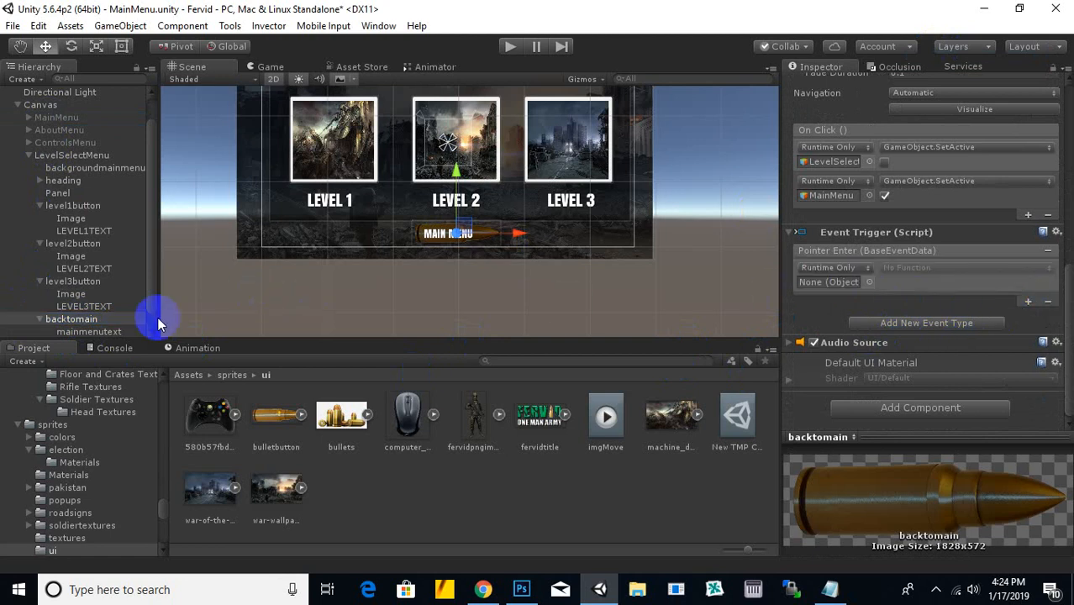
drag(56, 122, 828, 282)
click(966, 267)
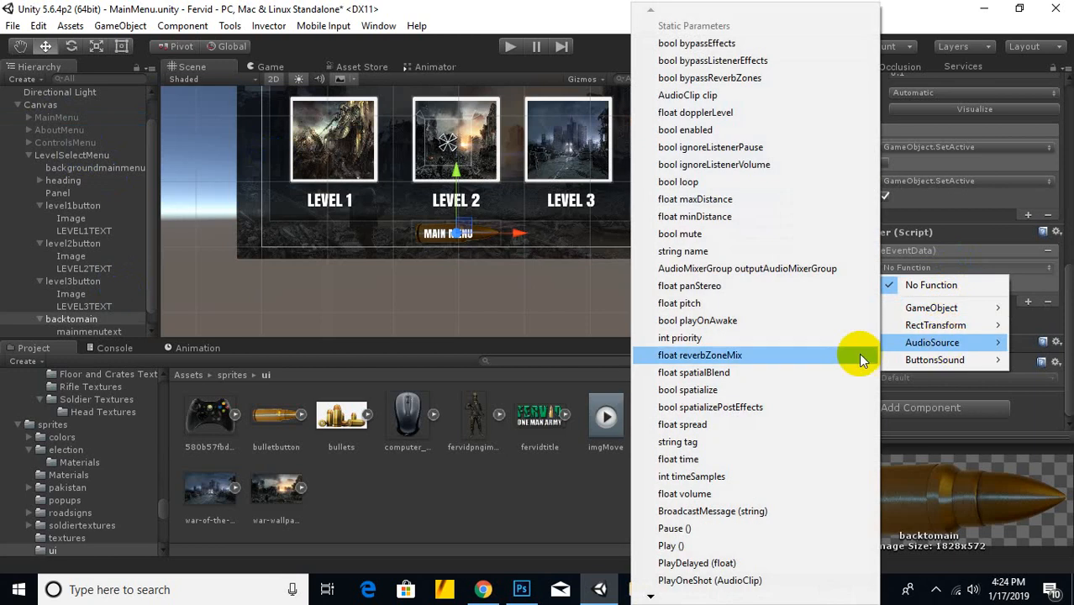
mouse_move(939, 360)
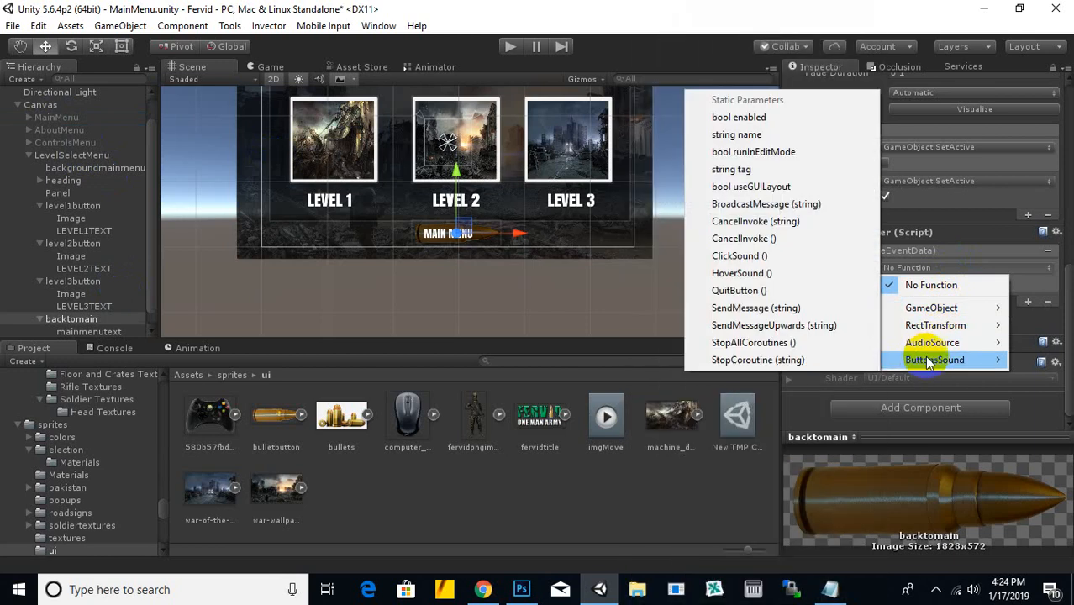
click(760, 274)
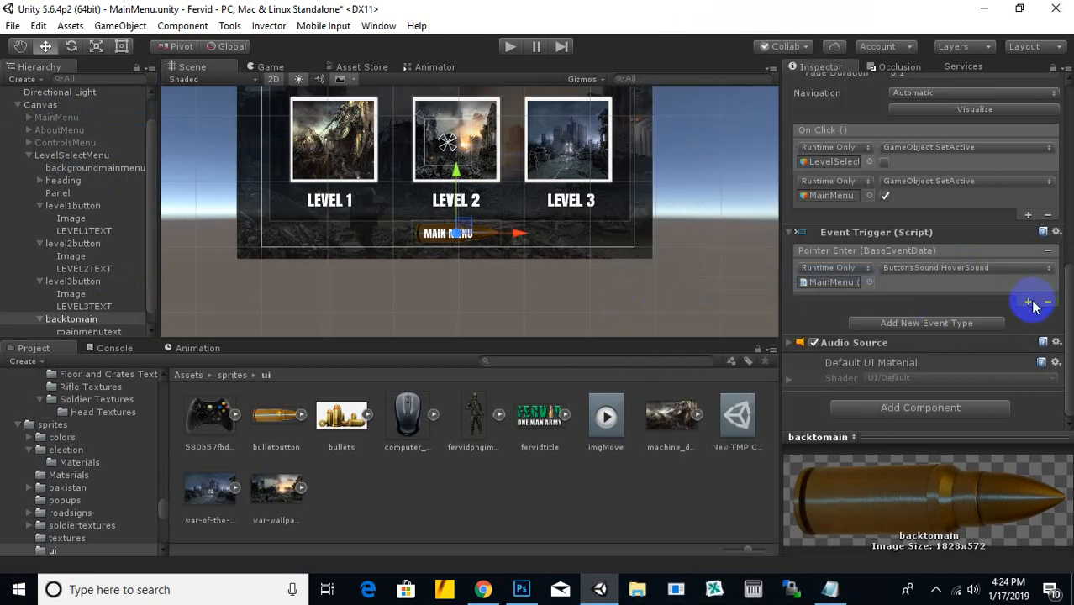
Step: Add a PointerClick event type to backtomain's Event Trigger that calls ButtonsSound.ClickSound on the MainMenu object
click(958, 324)
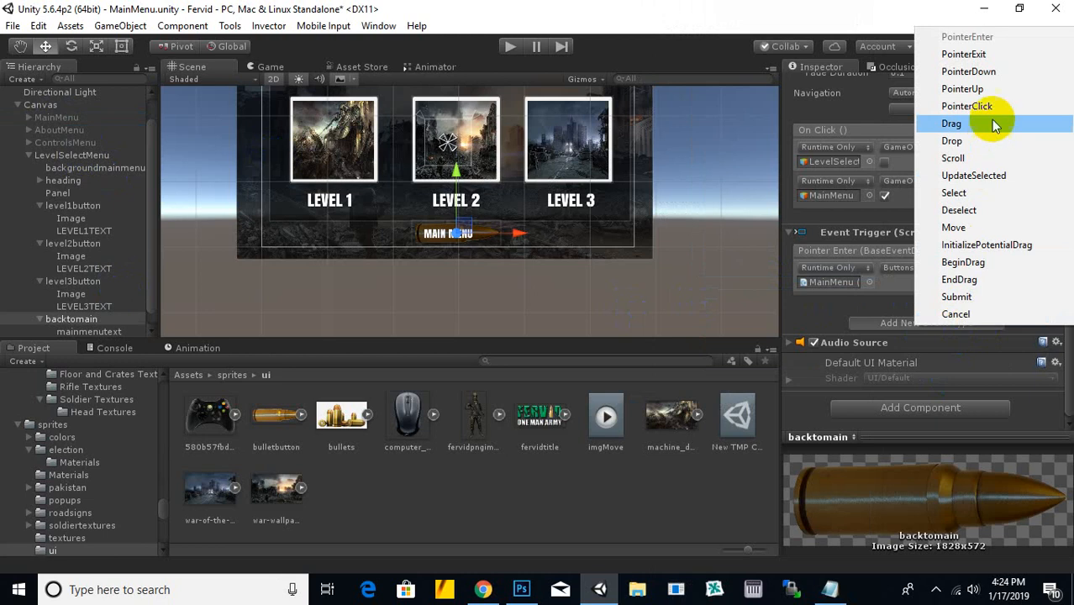
click(967, 106)
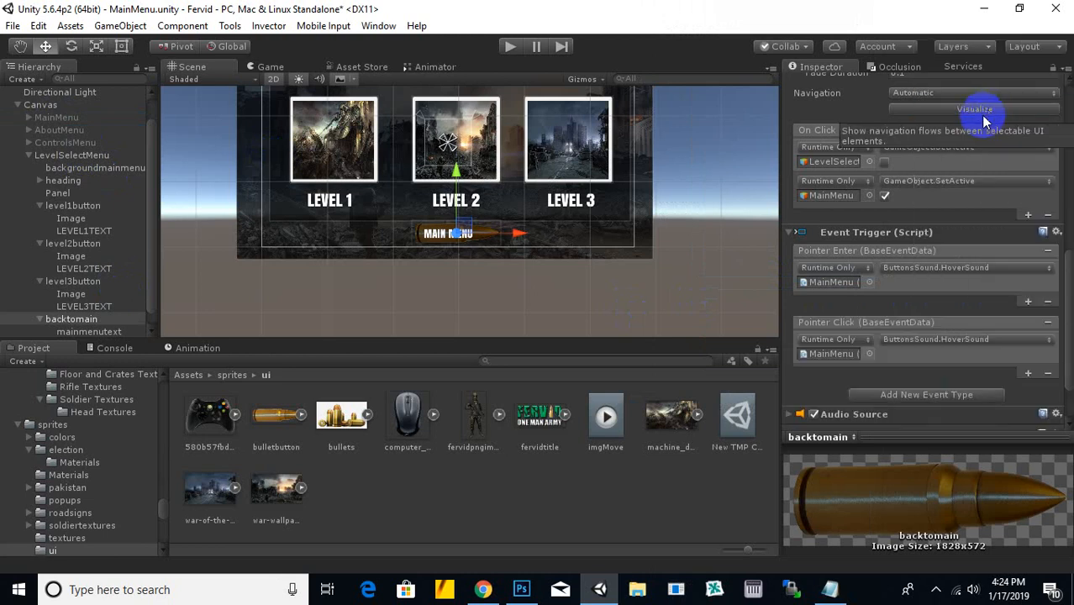
drag(87, 317, 874, 354)
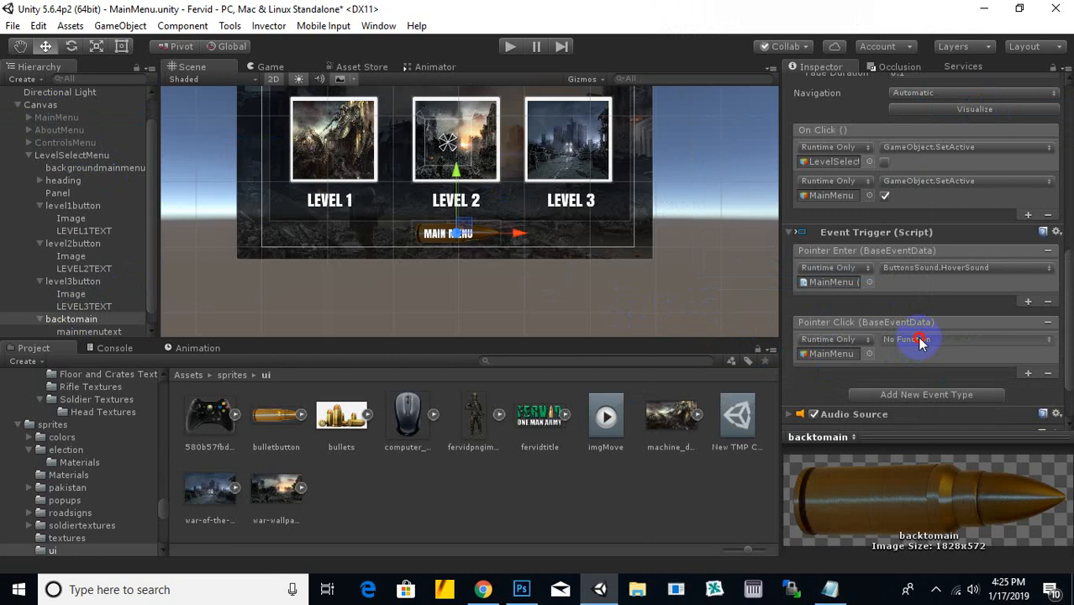
click(921, 342)
mouse_move(913, 415)
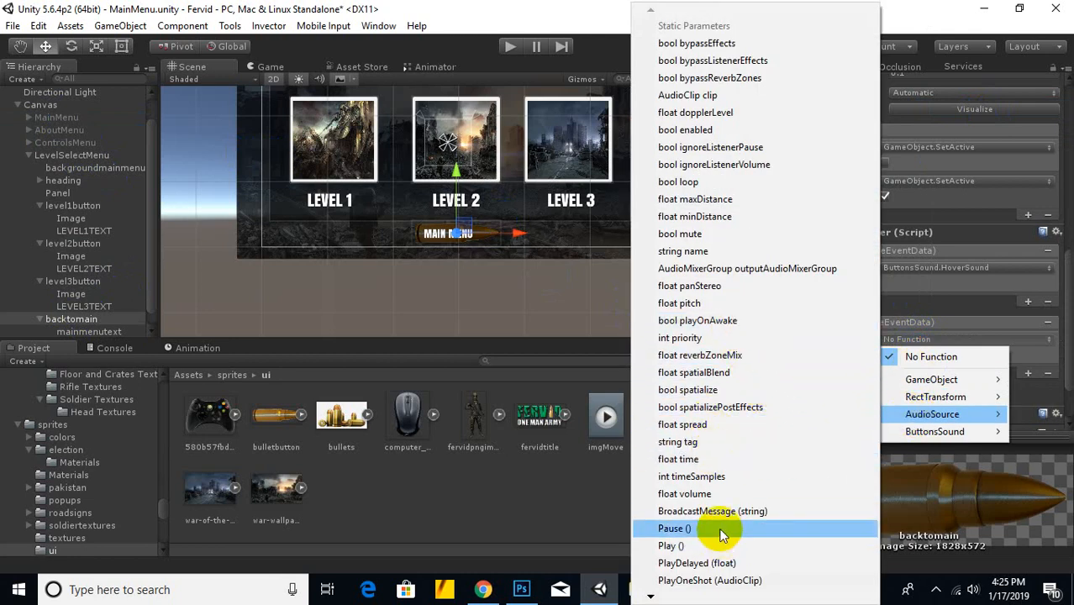
mouse_move(922, 433)
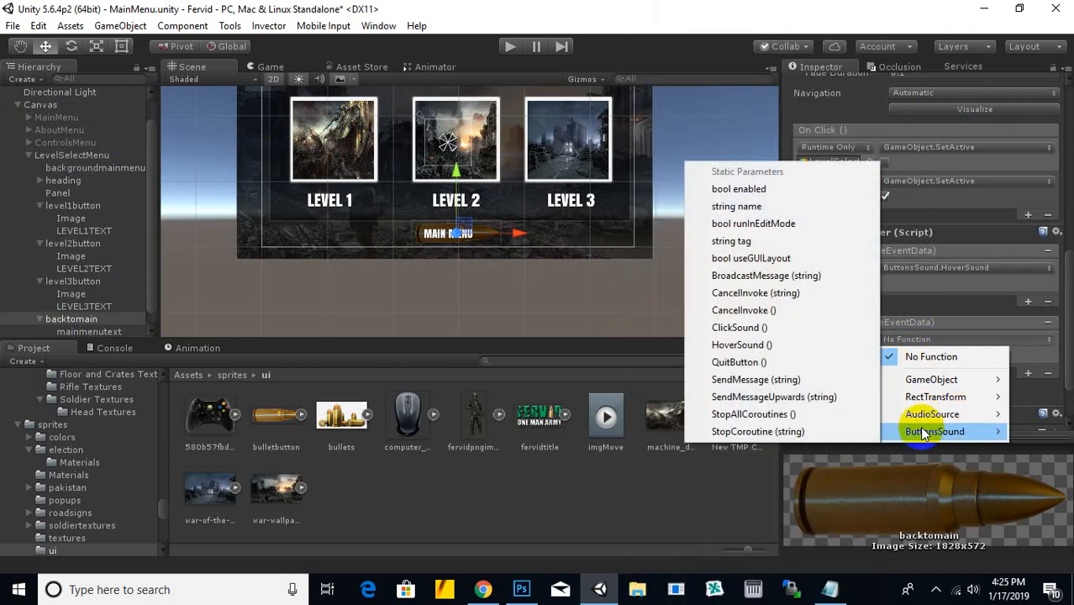
click(789, 328)
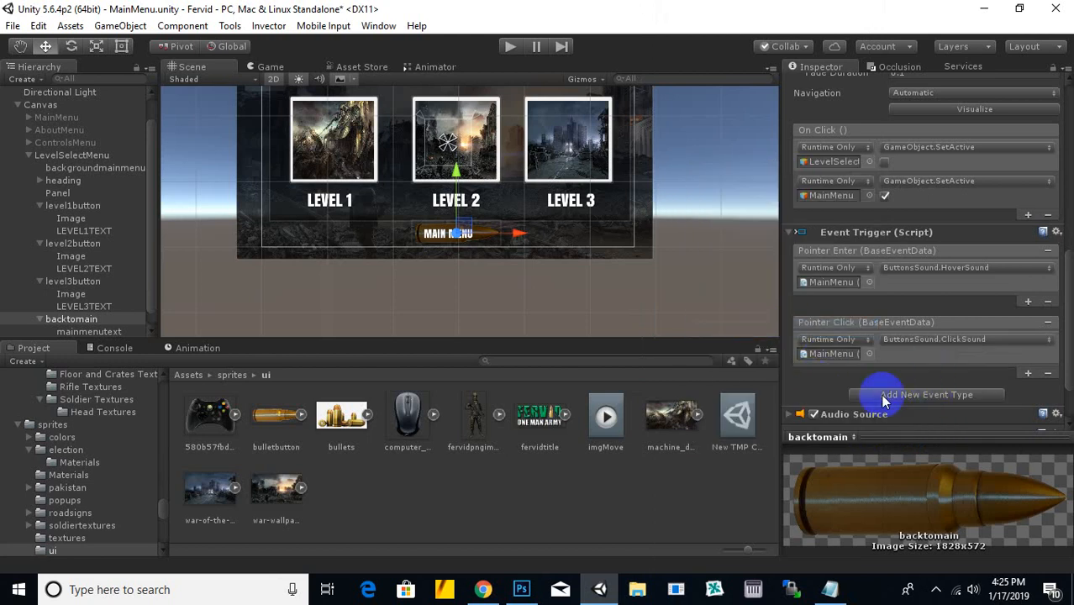
scroll(536, 246, down, 2)
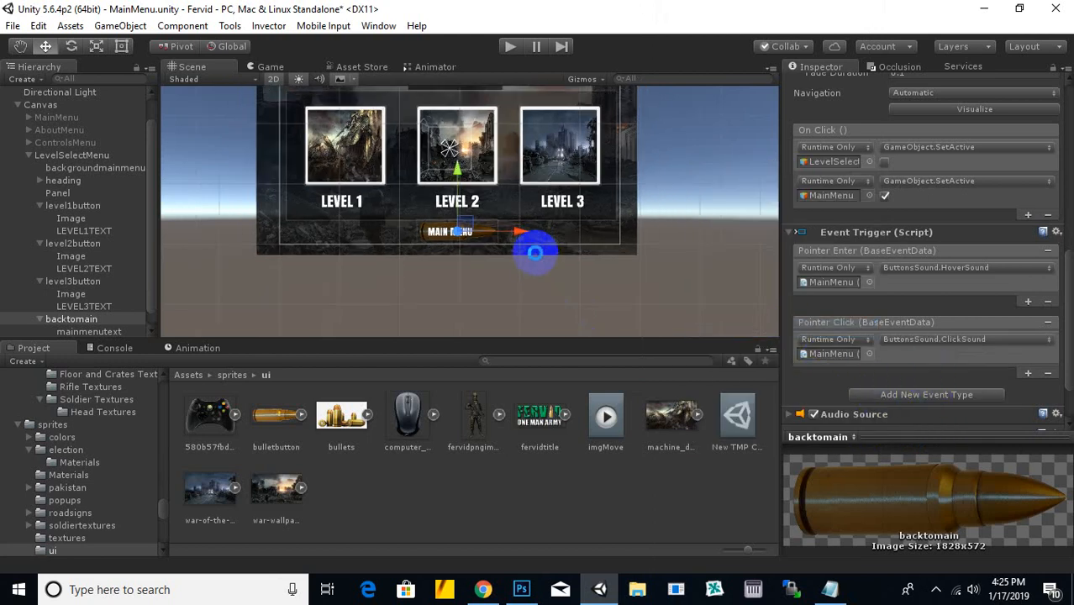
scroll(893, 383, down, 2)
scroll(889, 370, up, 5)
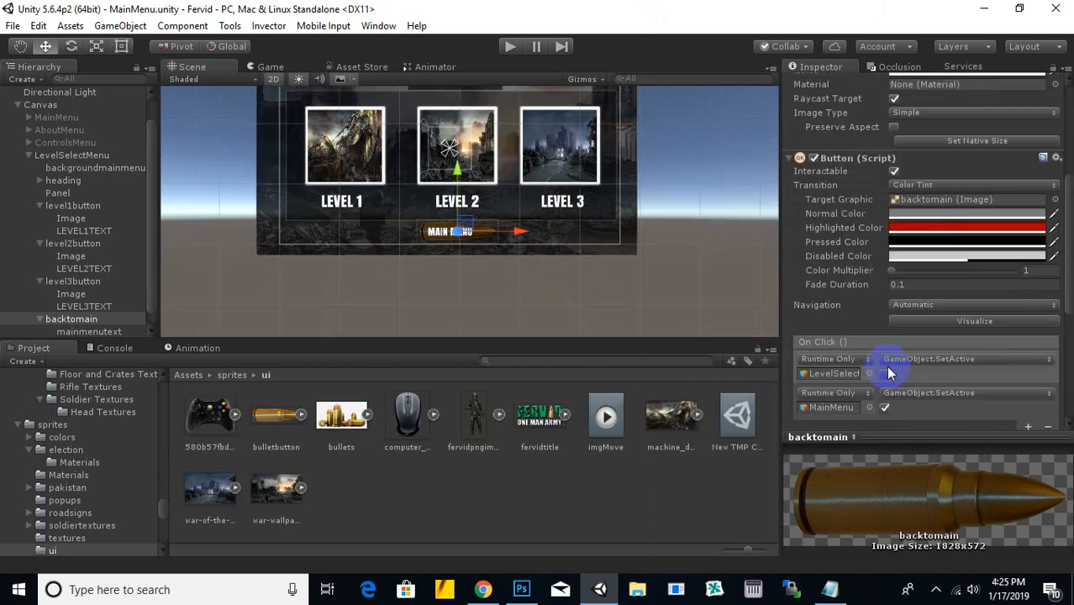
scroll(866, 160, up, 5)
click(822, 85)
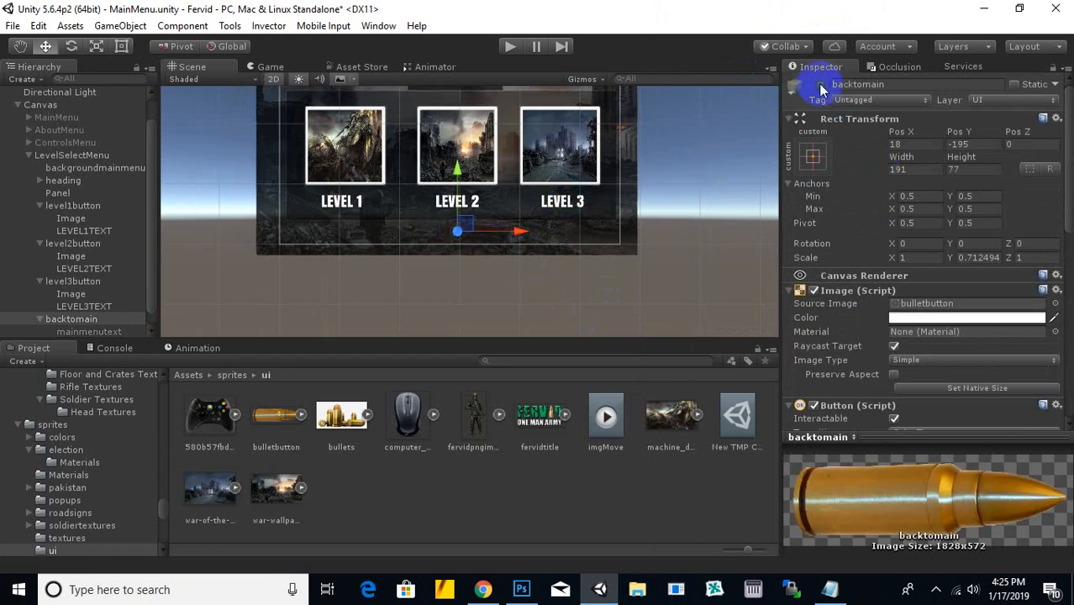
click(822, 85)
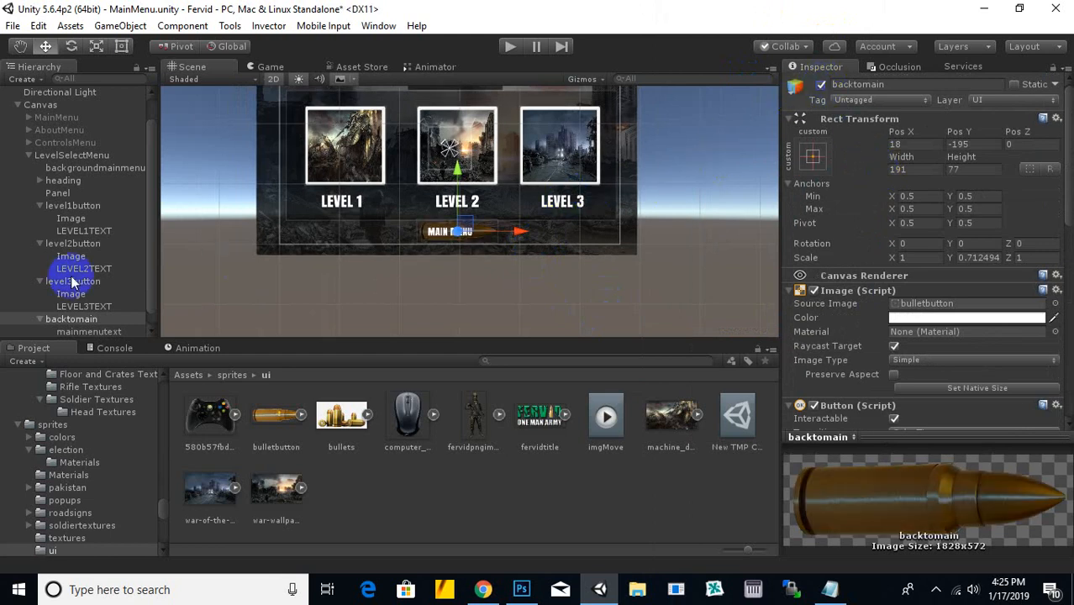
Step: Deactivate and collapse LevelSelectMenu, and activate the MainMenu object so the main menu is the starting screen
click(76, 156)
click(821, 85)
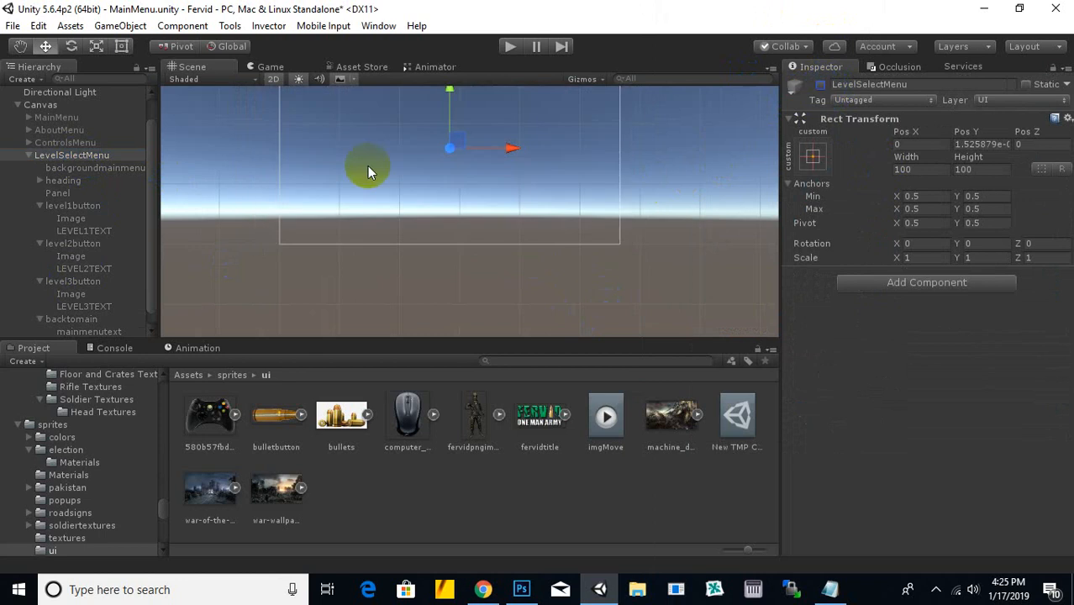
click(29, 157)
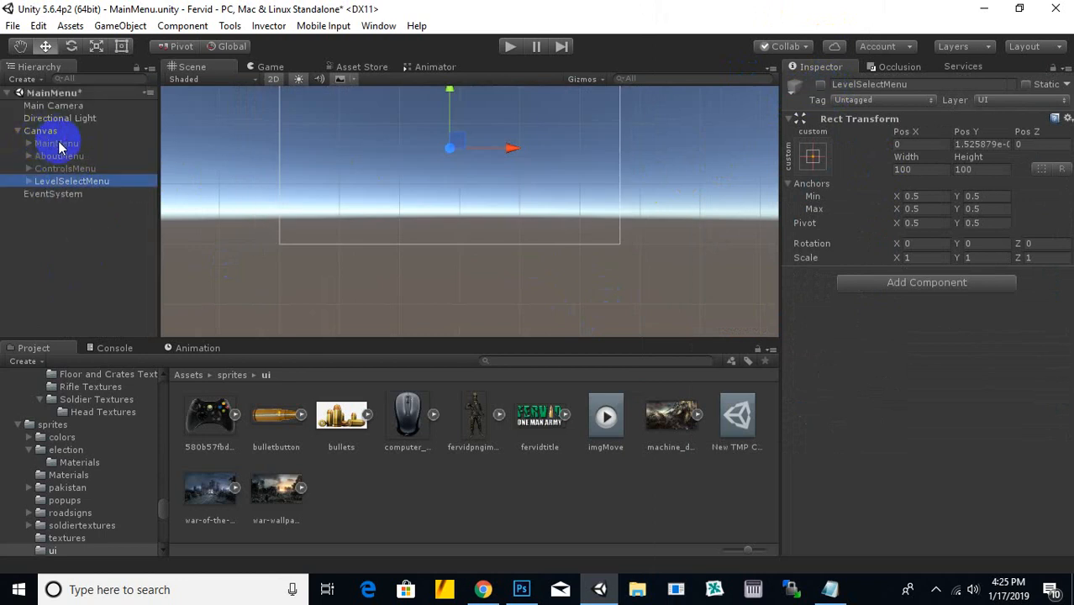
click(37, 144)
click(821, 85)
scroll(352, 256, down, 2)
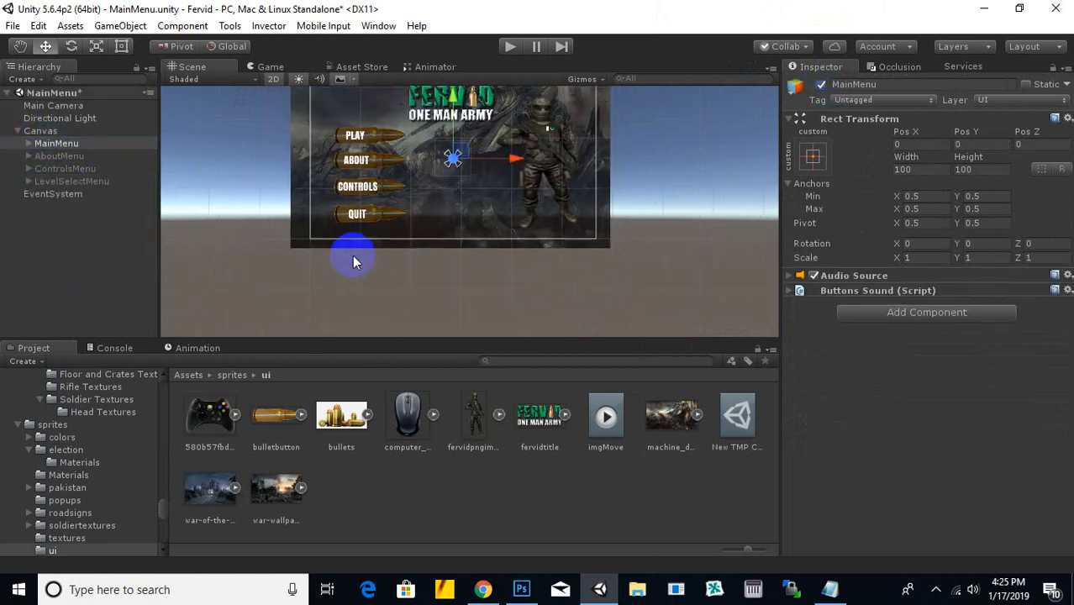
middle_drag(352, 256, 377, 301)
Step: Run the game to test the main menu buttons, and stop it
click(511, 46)
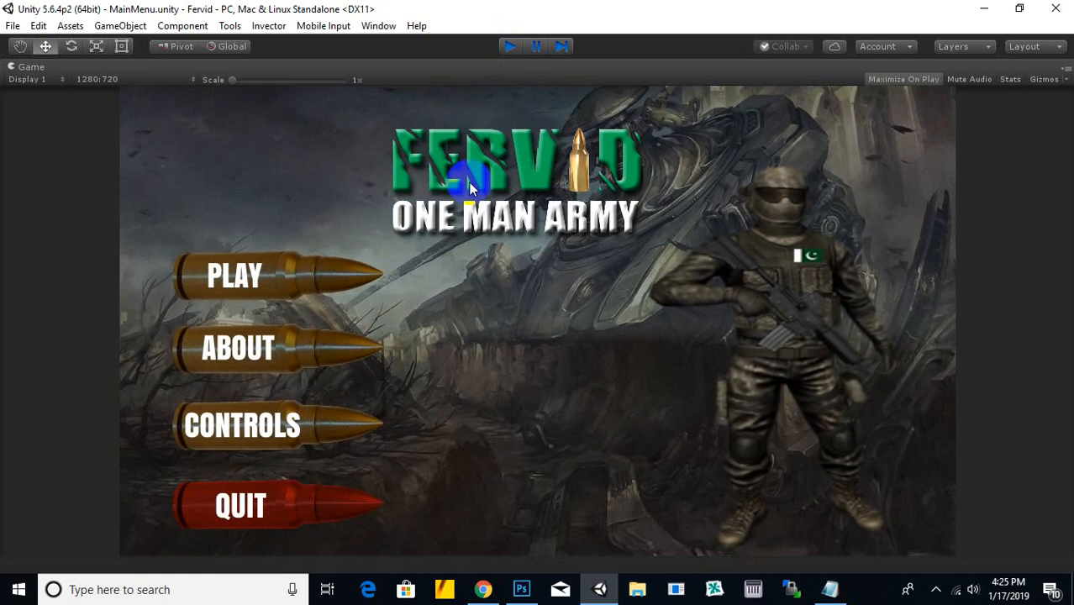
key(ctrl+p)
scroll(461, 253, down, 3)
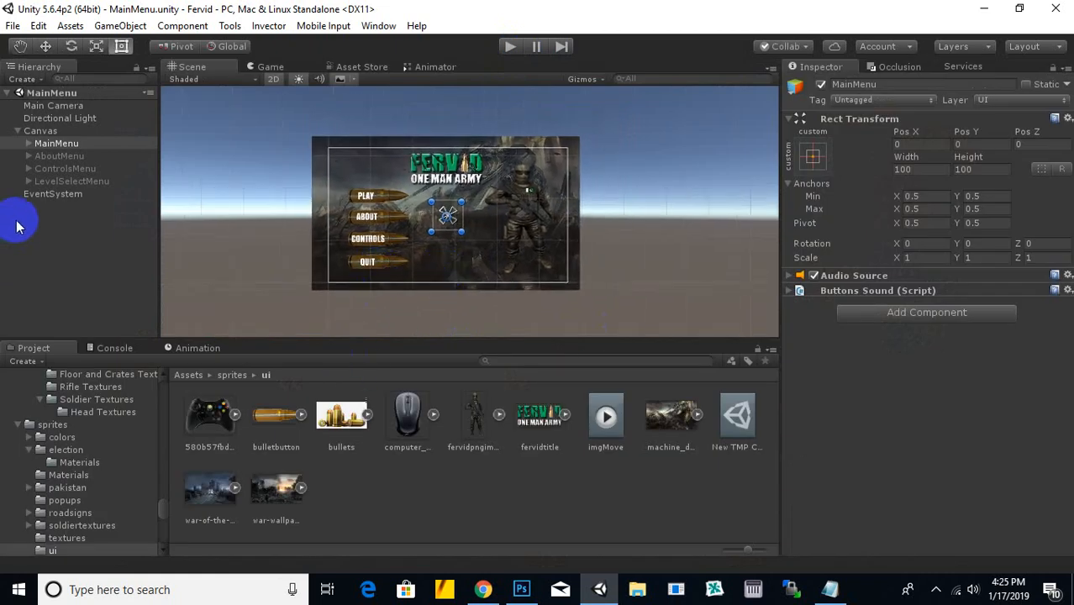
Step: Select QuitButton to review its click and sound events, and save the MainMenu scene
scroll(354, 292, up, 3)
click(348, 294)
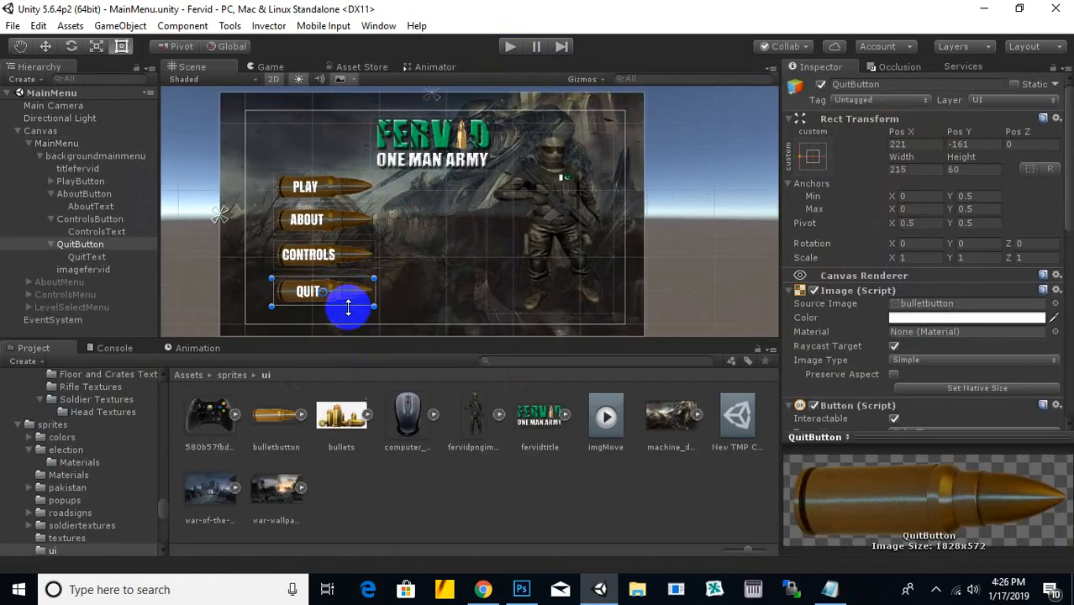
middle_drag(515, 268, 615, 282)
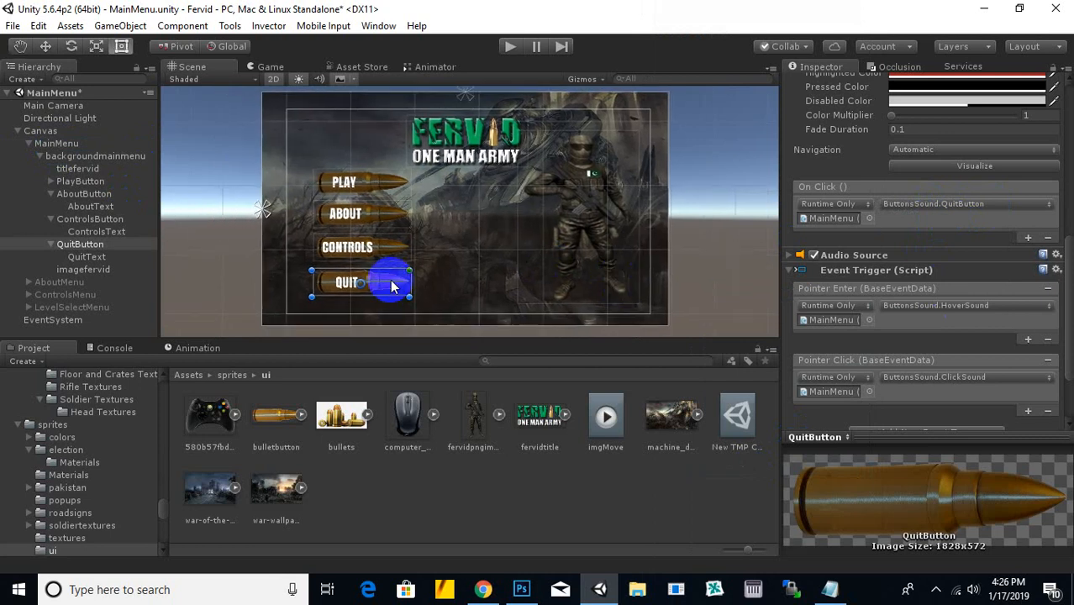
key(ctrl+s)
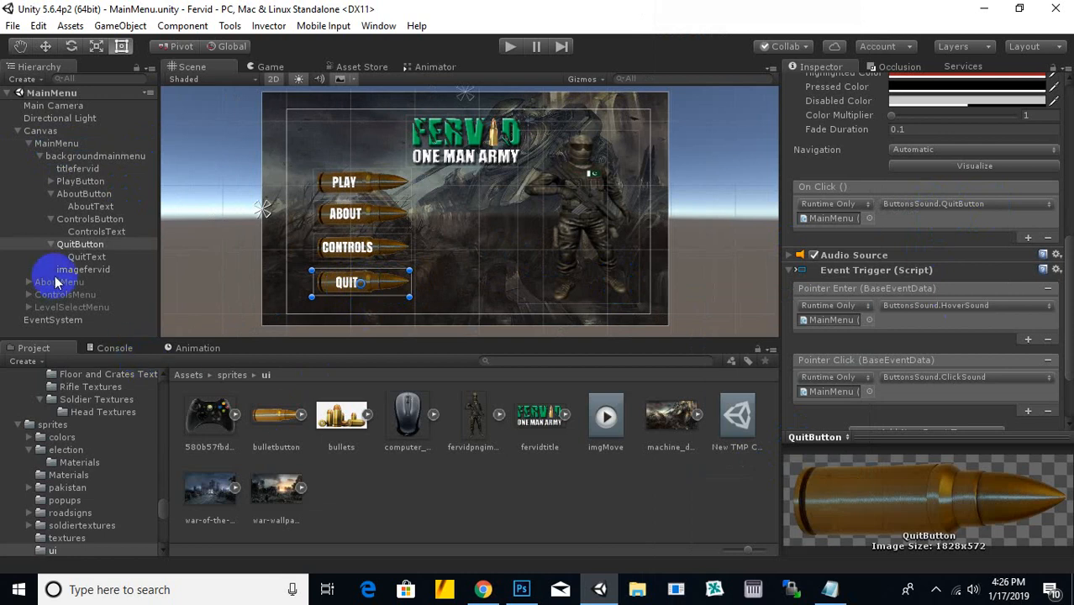
Step: Collapse MainMenu in the hierarchy and add an Audio Source object to the scene
click(29, 143)
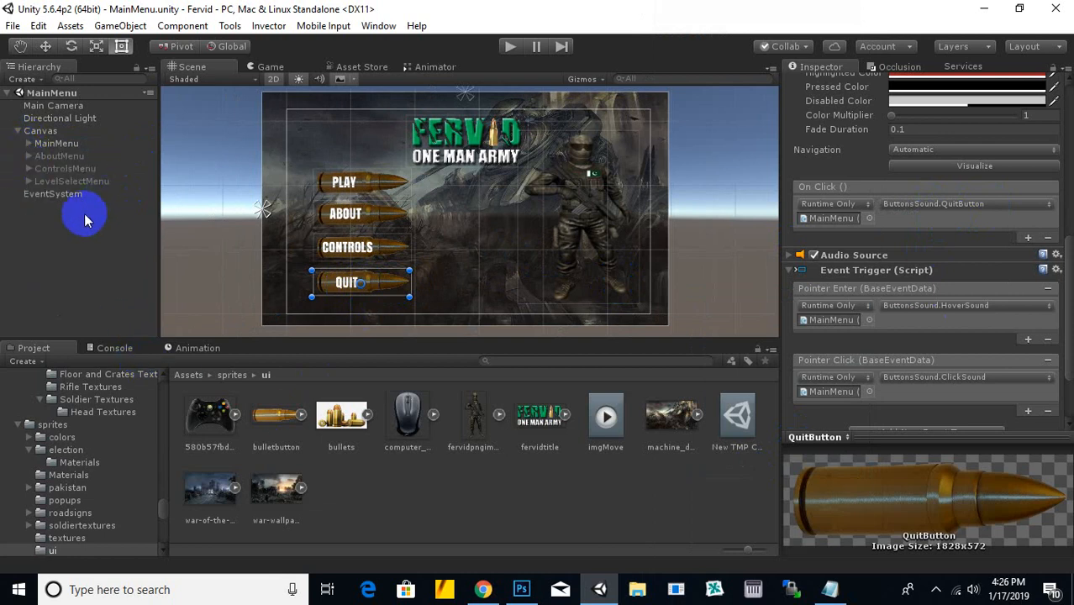
click(22, 79)
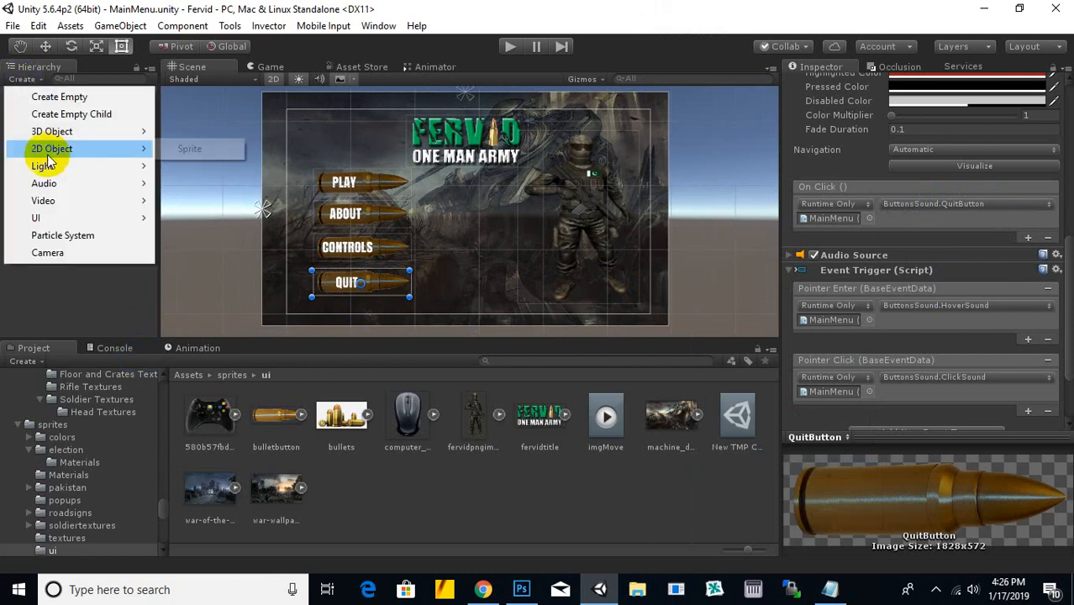
mouse_move(60, 184)
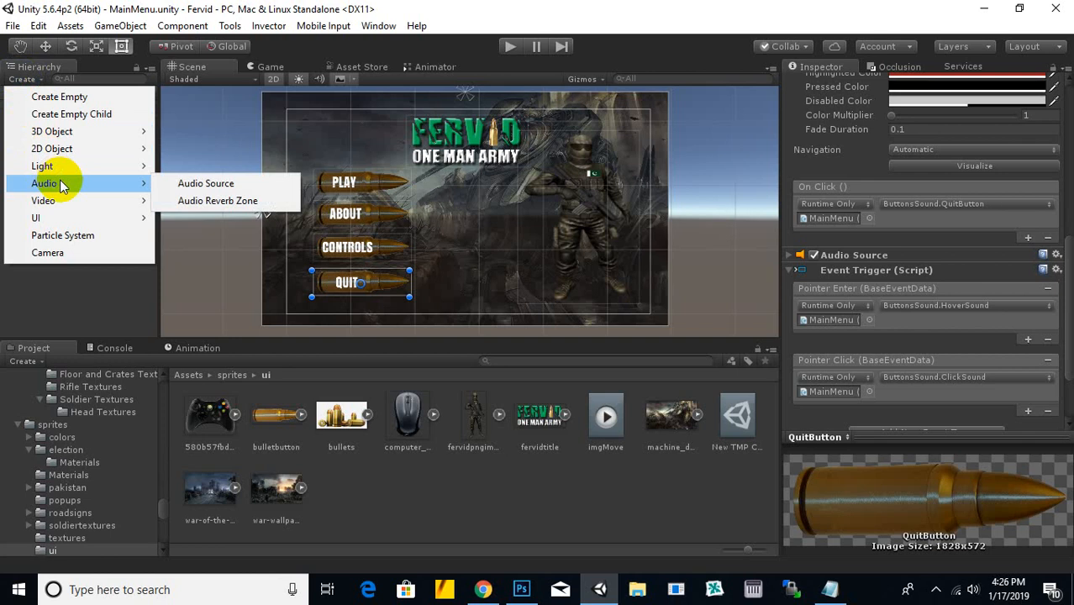
click(182, 186)
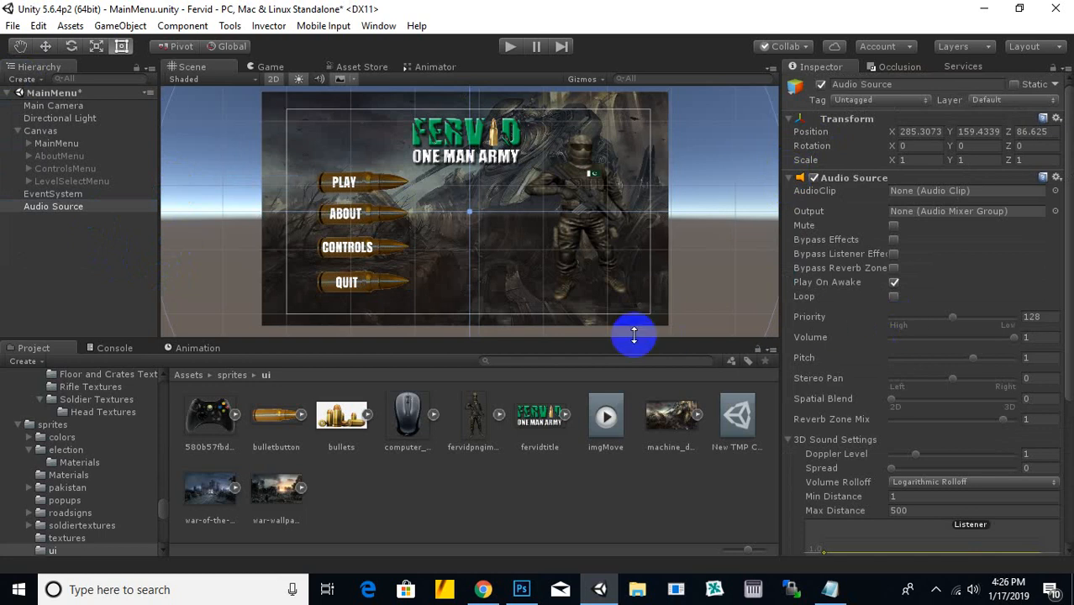
Step: Rename the new Audio Source object to backgroundaudio and keep its volume at the maximum of 1
right_click(53, 207)
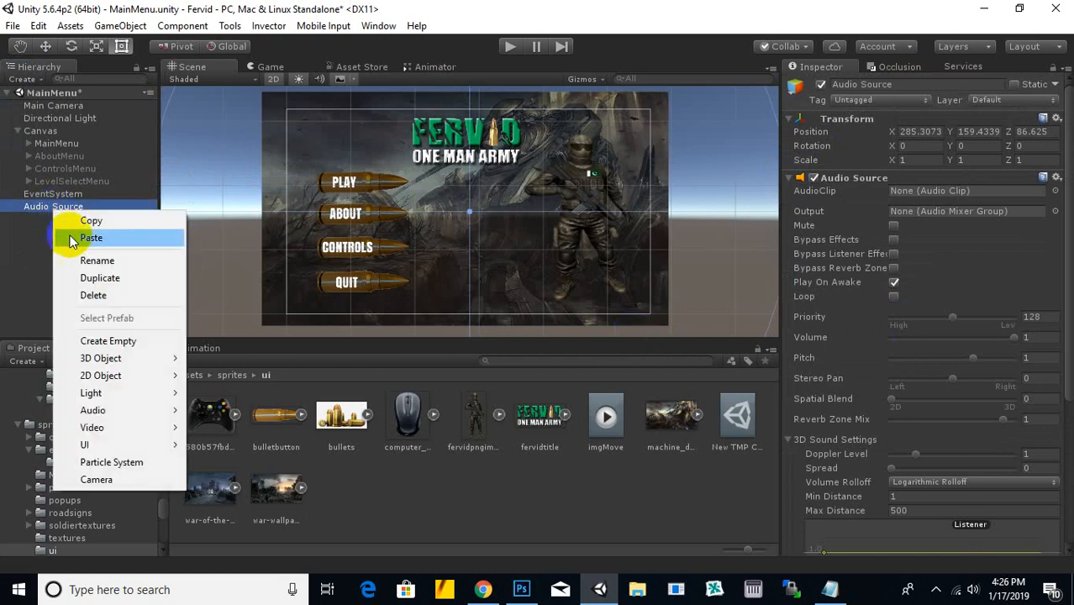
click(93, 264)
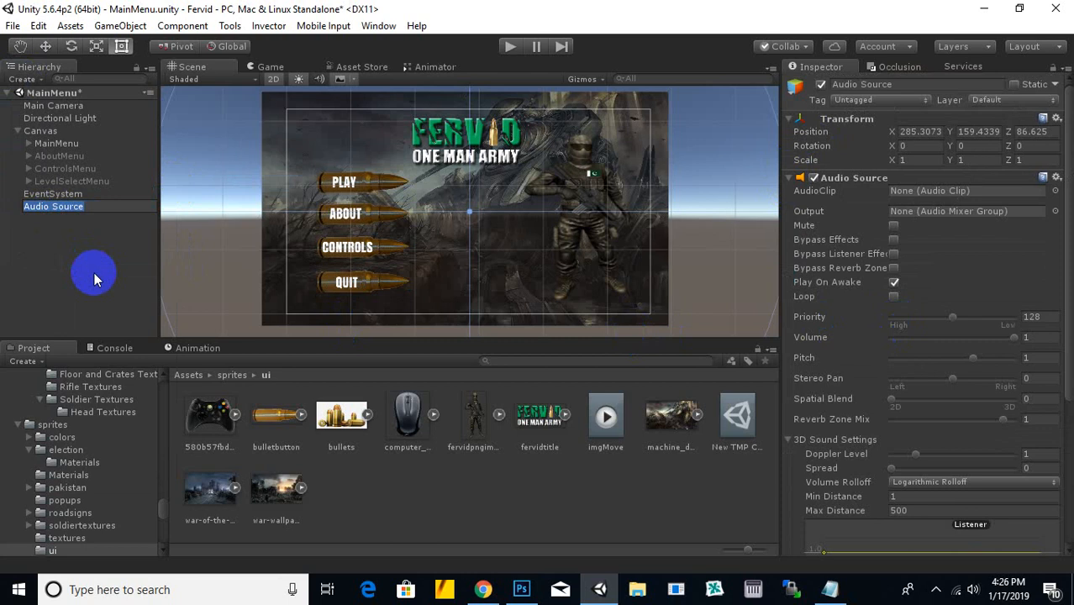
text(backgroundaudio)
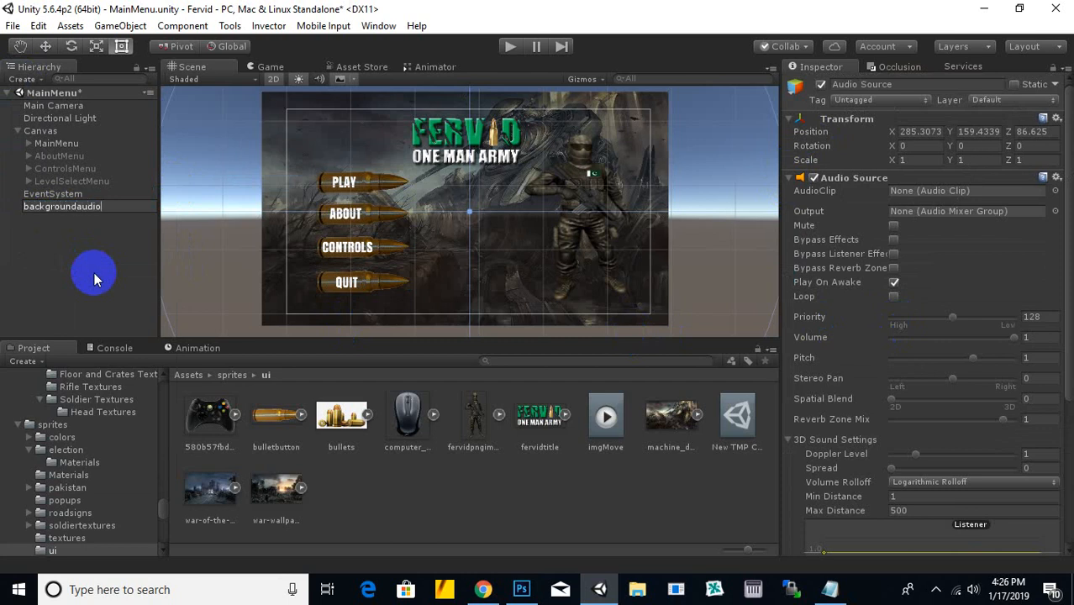
key(Return)
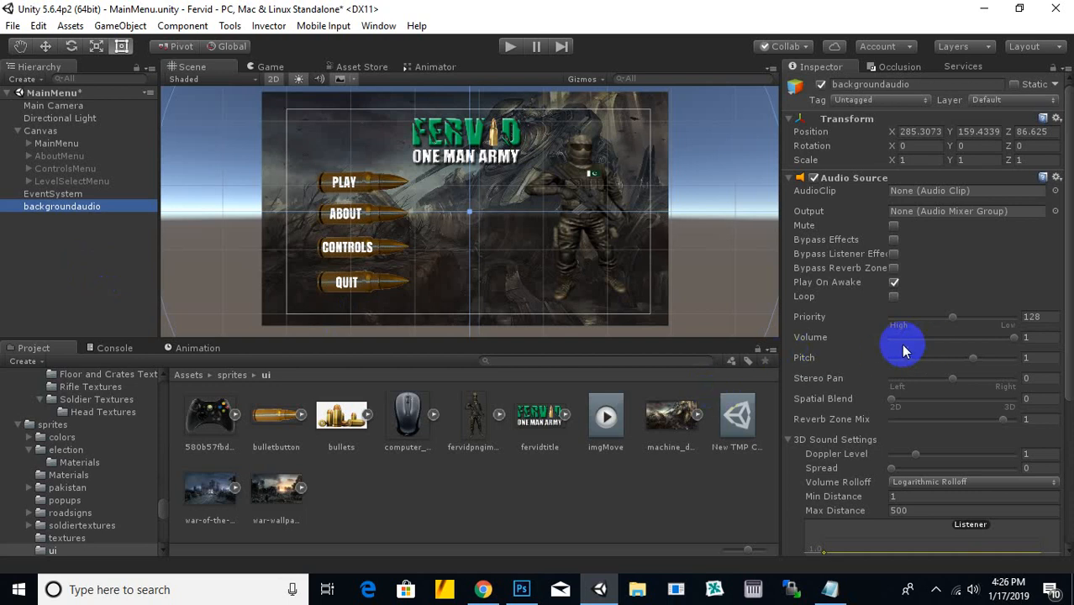
mouse_move(1013, 343)
mouse_down()
mouse_move(1000, 345)
mouse_move(1027, 340)
mouse_up()
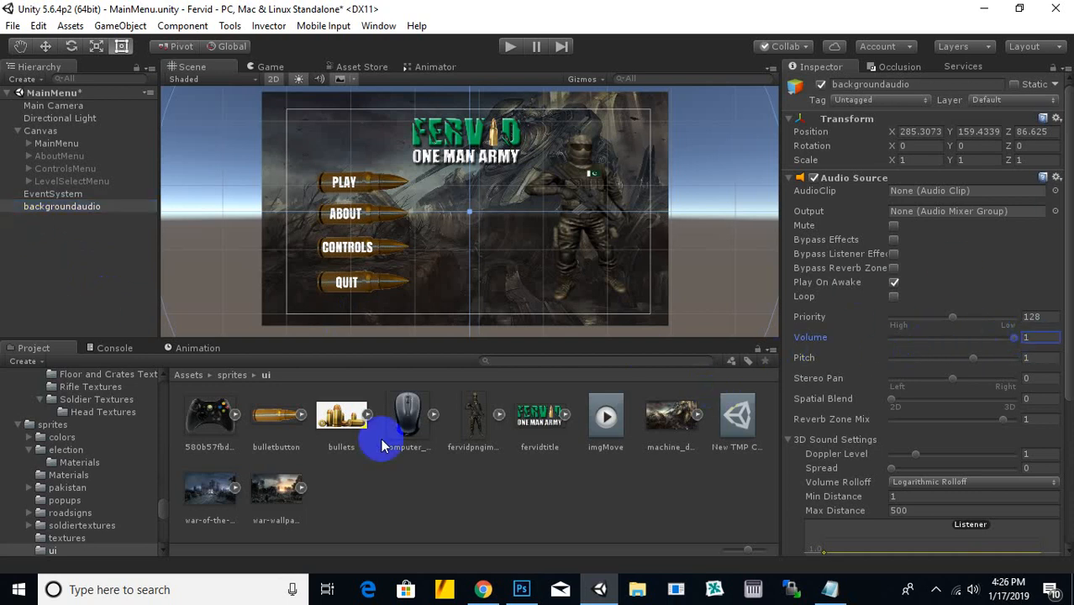
Step: Switch to File Explorer and copy the timurmenubackground audio file from Documents\Timur\Assets\audios
click(649, 590)
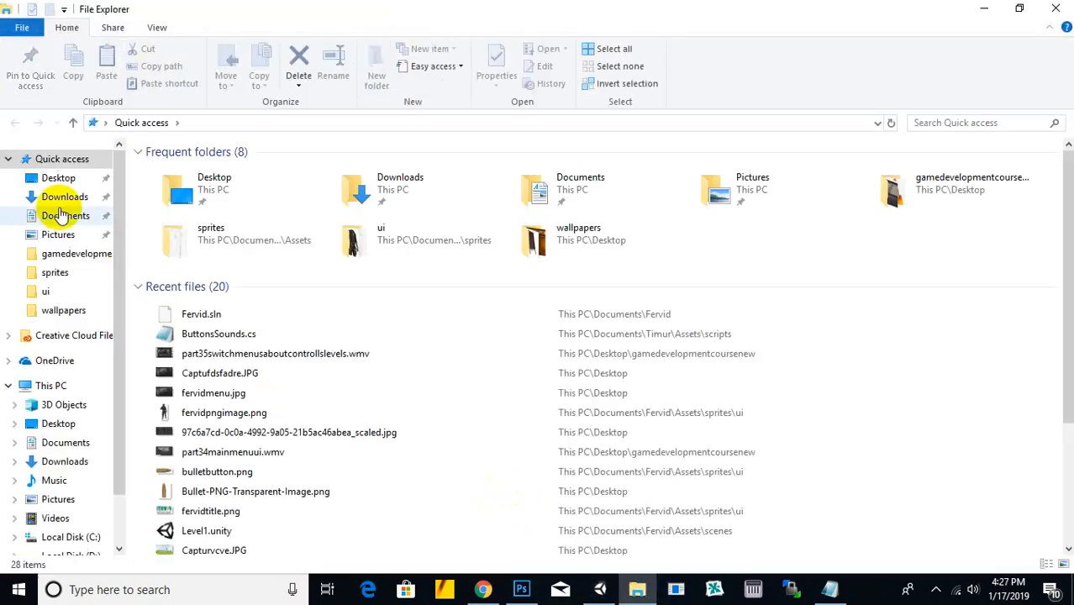
click(63, 215)
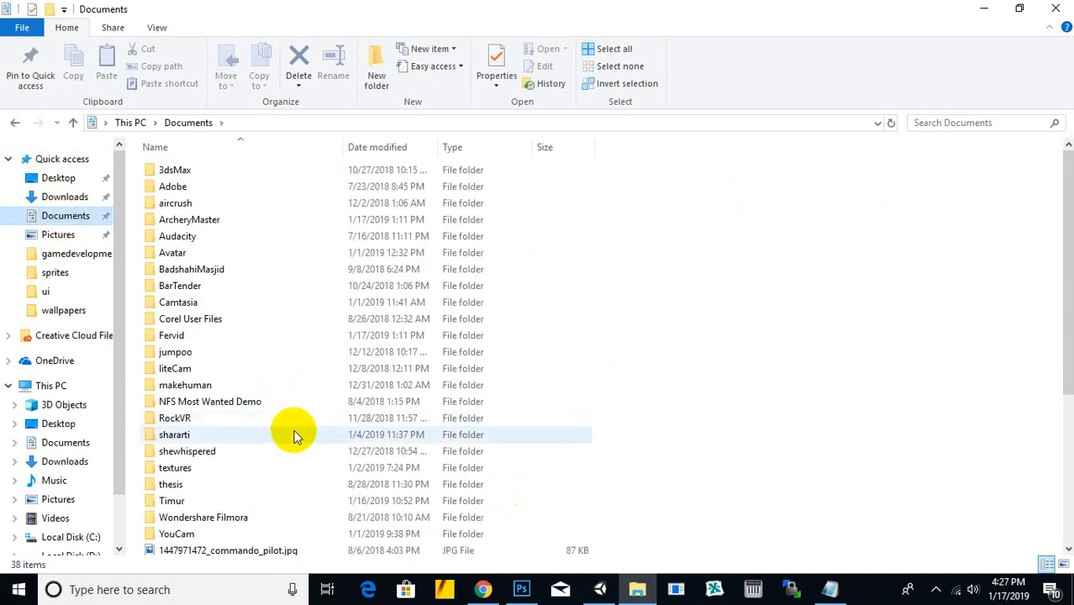
double_click(190, 500)
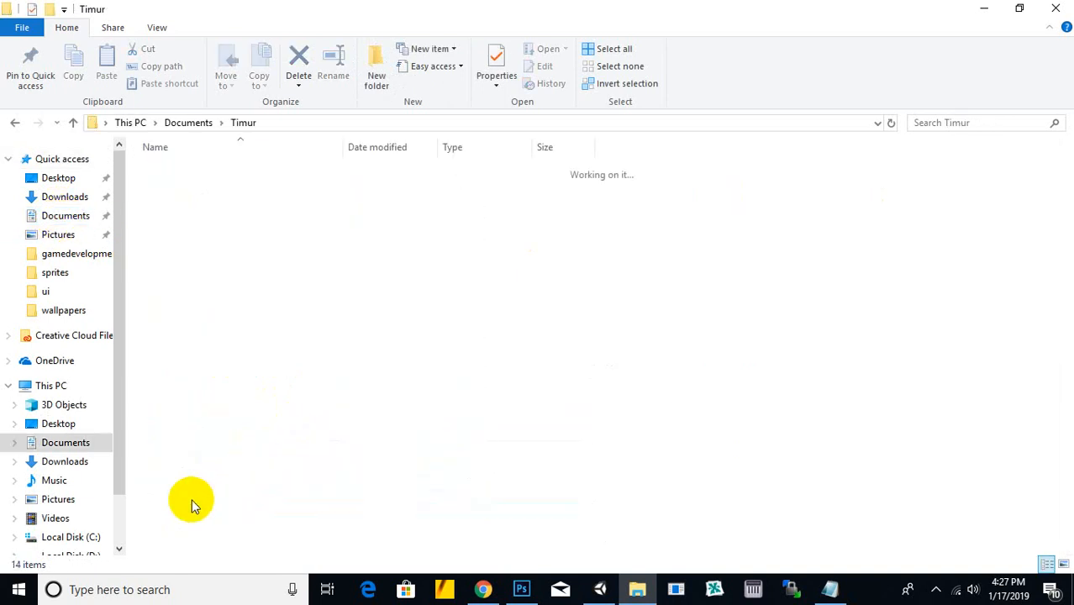
double_click(172, 189)
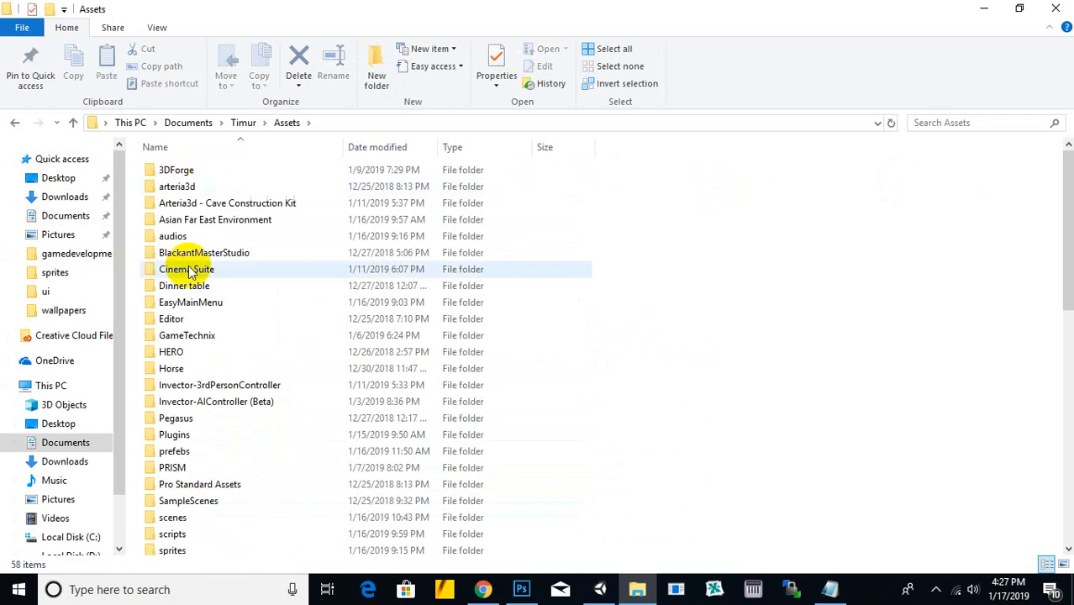
scroll(177, 455, down, 2)
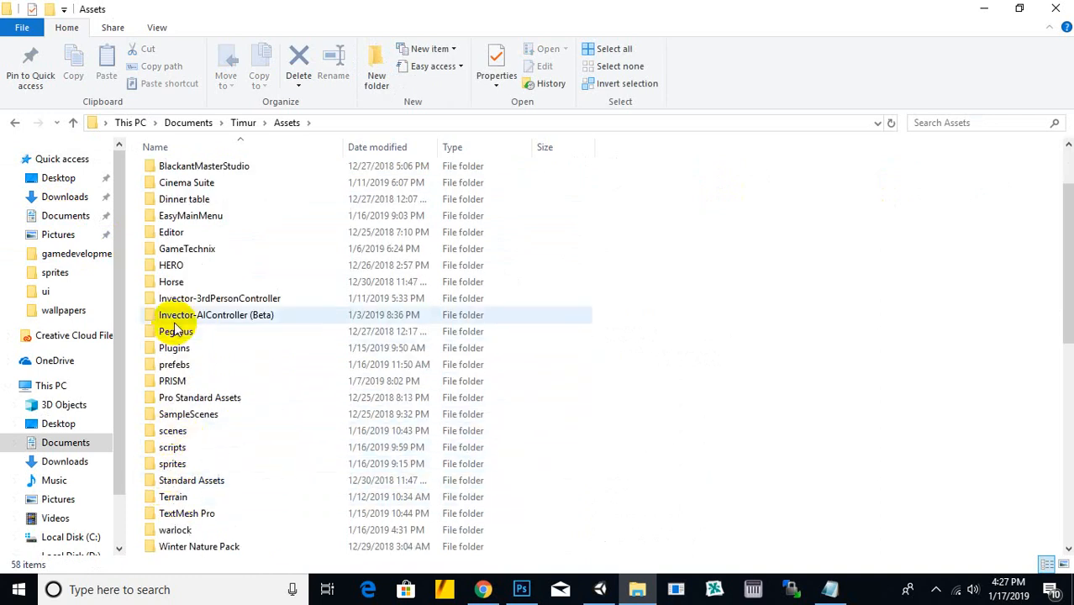
scroll(168, 303, up, 2)
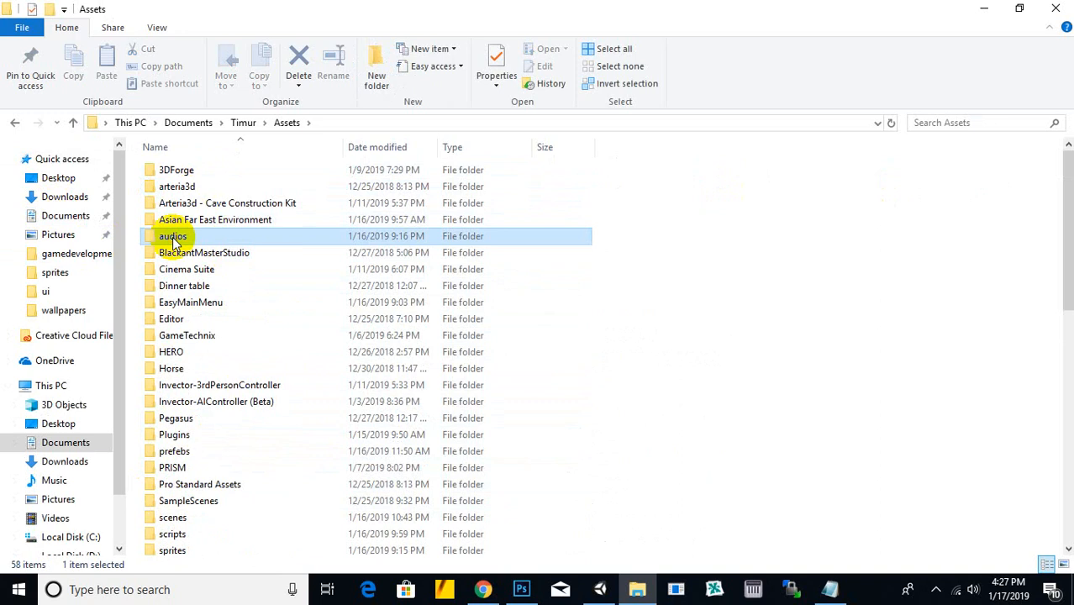
double_click(172, 236)
click(186, 241)
right_click(186, 241)
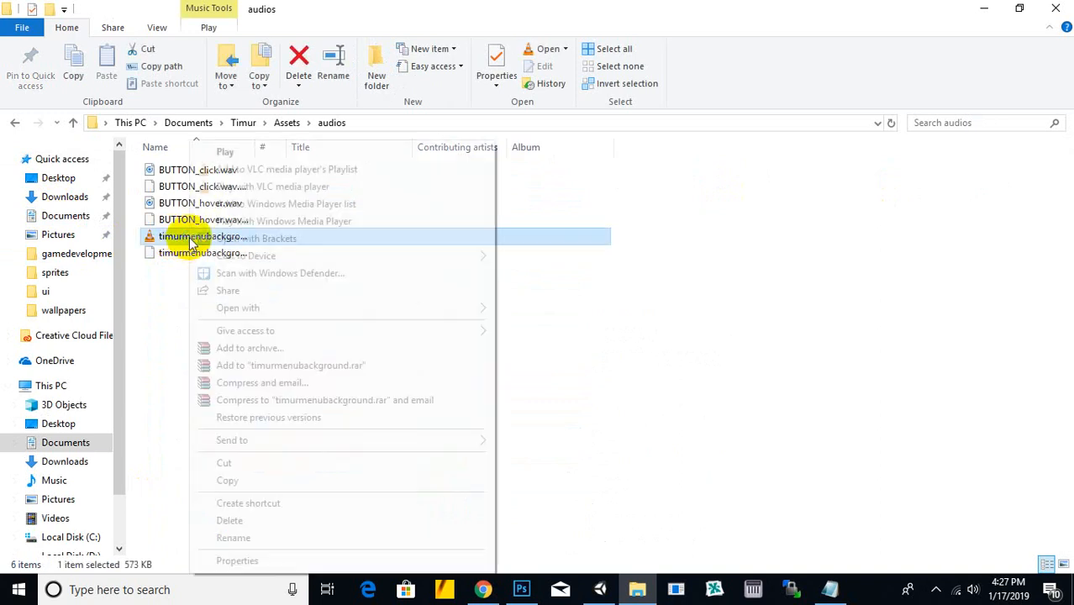
click(243, 480)
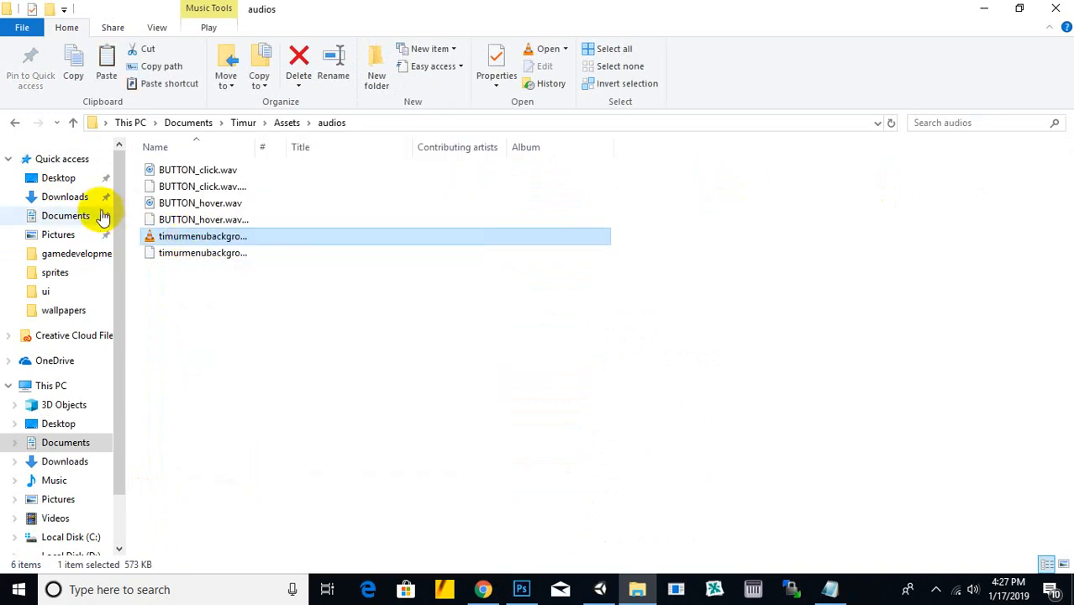
Step: Paste the copied audio file into Documents\Fervid\Assets\audios
click(74, 221)
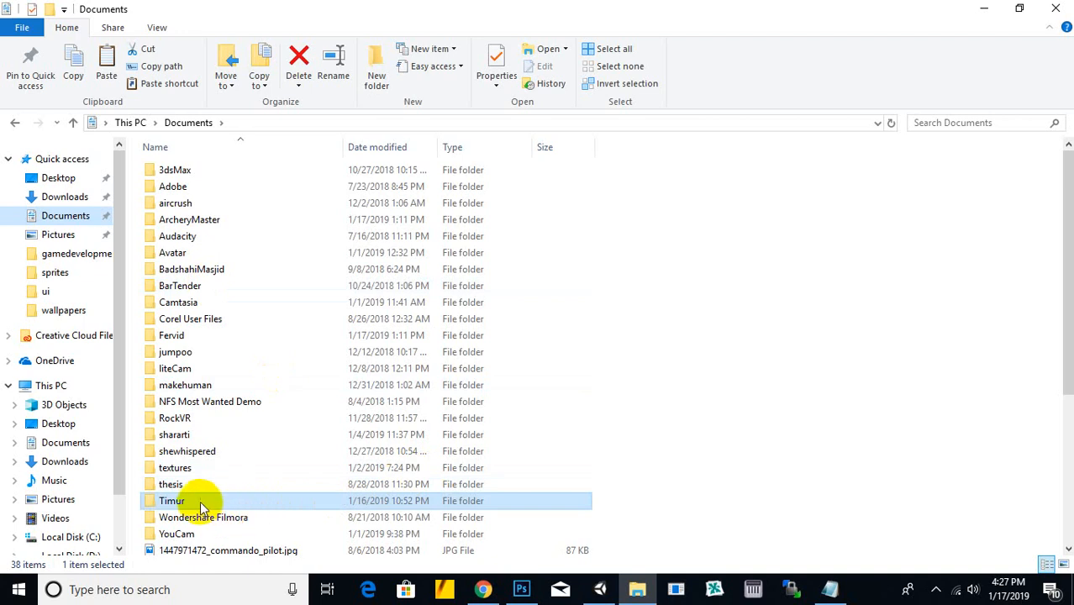
double_click(189, 335)
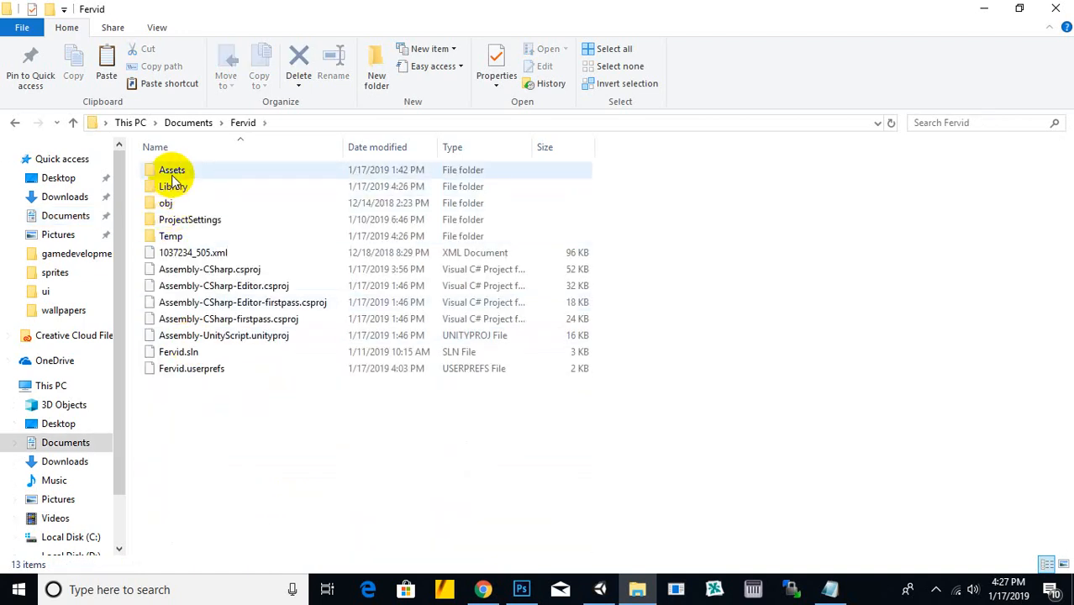
double_click(176, 170)
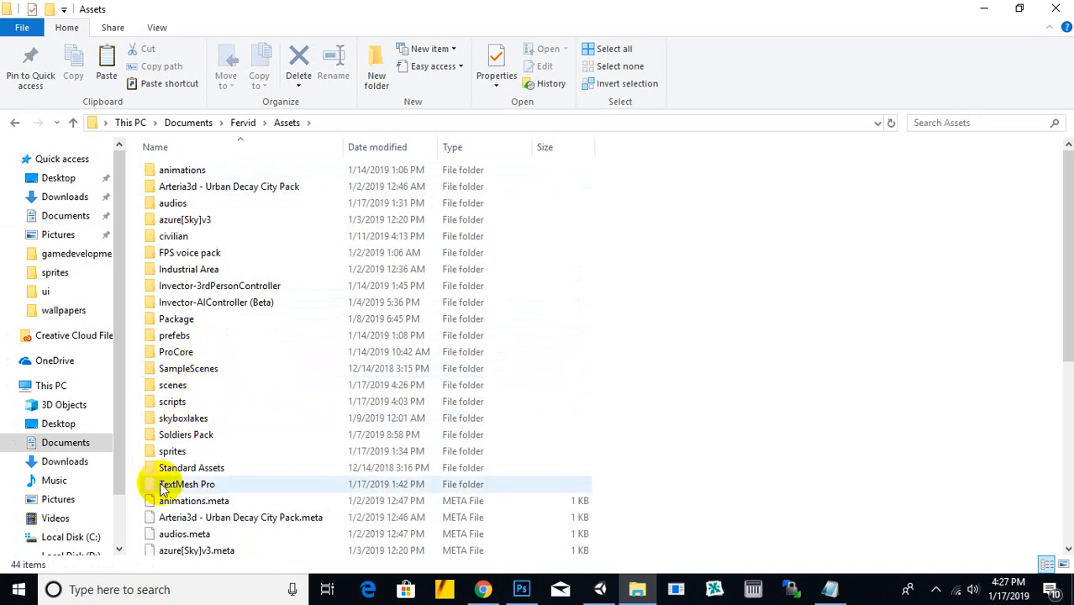
double_click(178, 203)
right_click(291, 289)
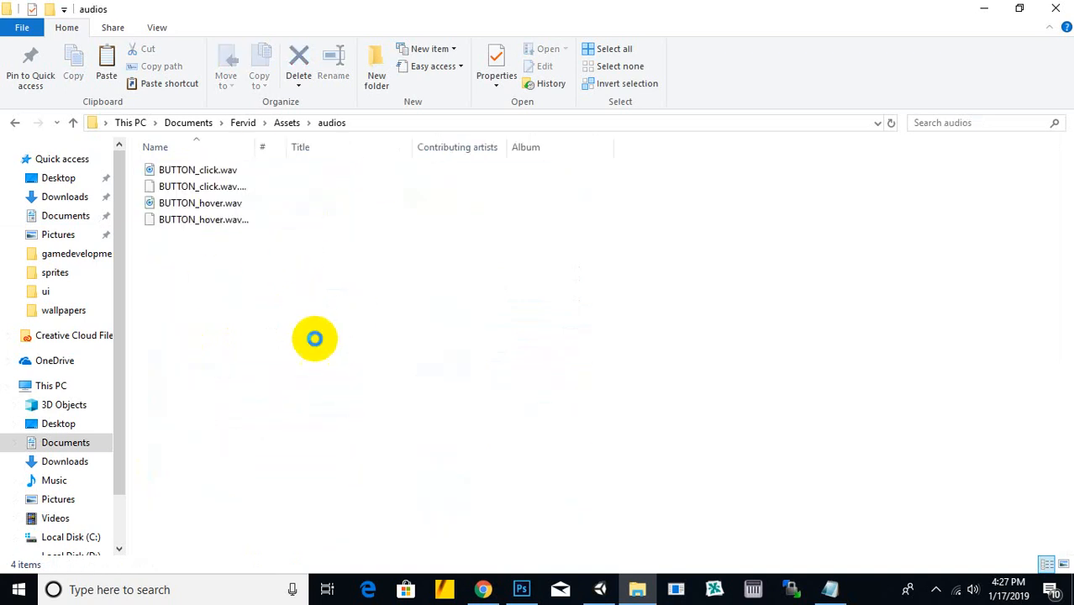
click(329, 399)
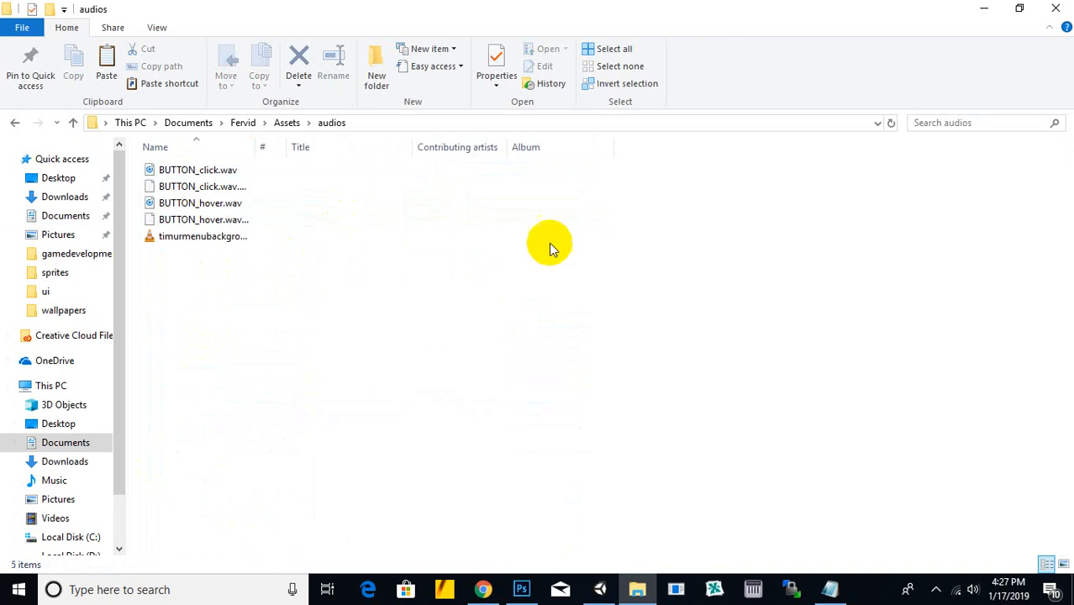
Step: Return to Unity, assign timurmenubackground from the audios folder as backgroundaudio's AudioClip, and enable Loop
click(975, 8)
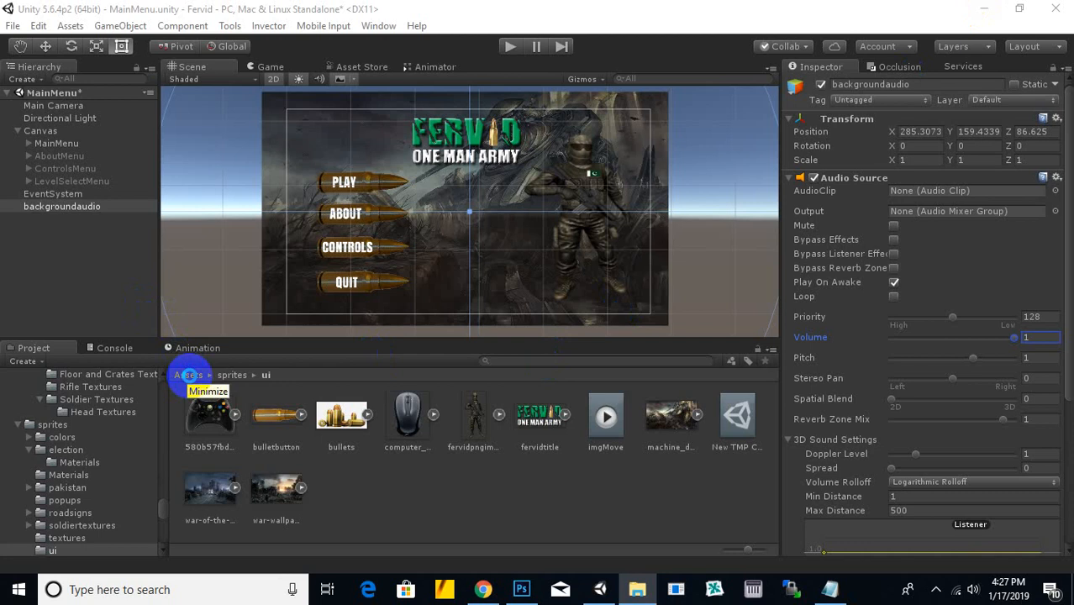
click(188, 375)
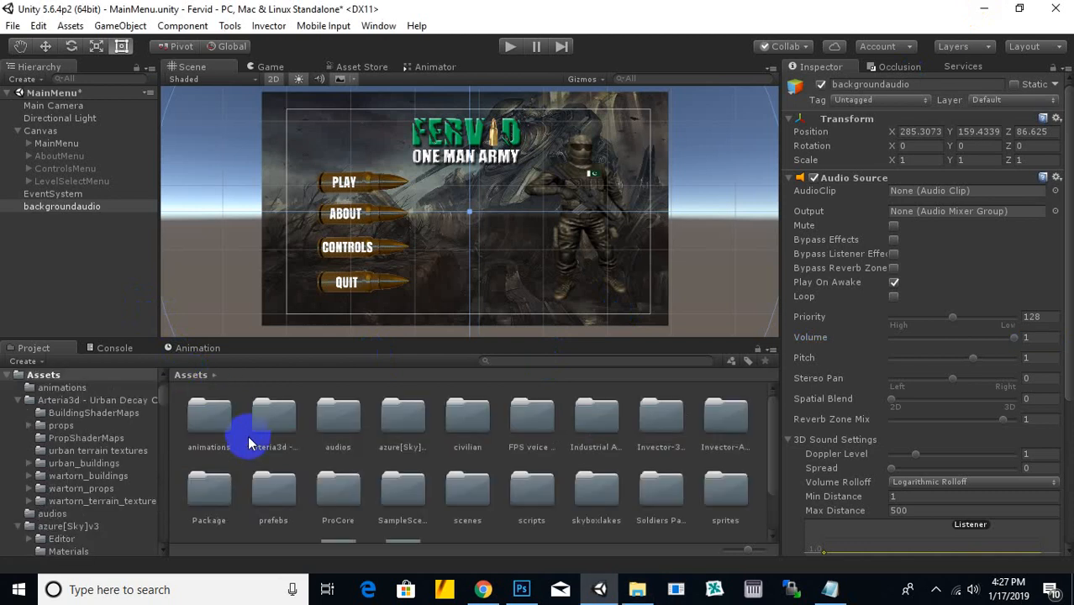
double_click(330, 435)
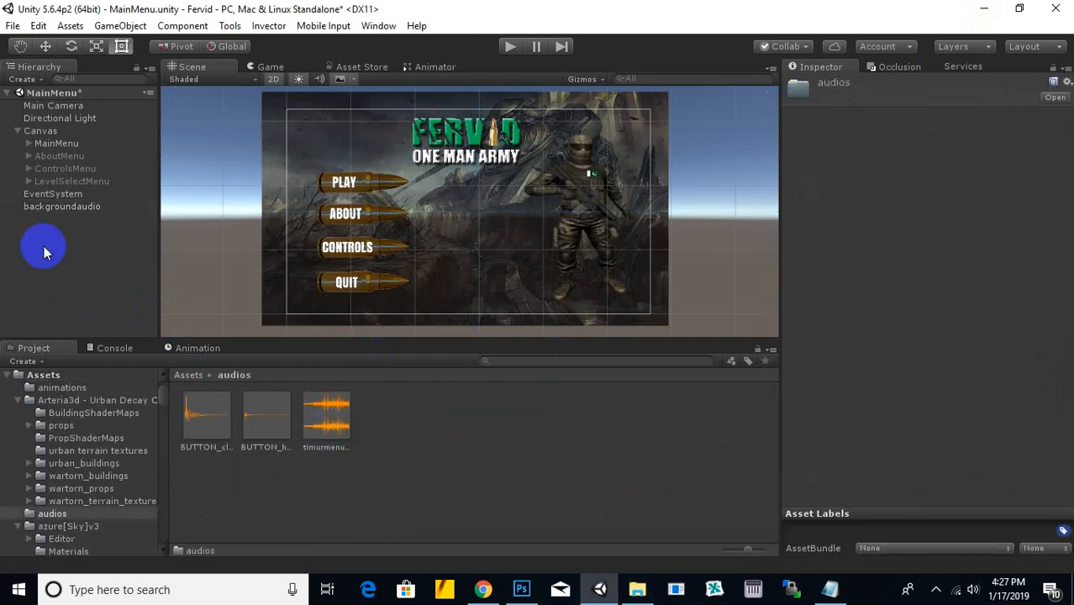
click(68, 207)
drag(305, 409, 935, 191)
click(510, 46)
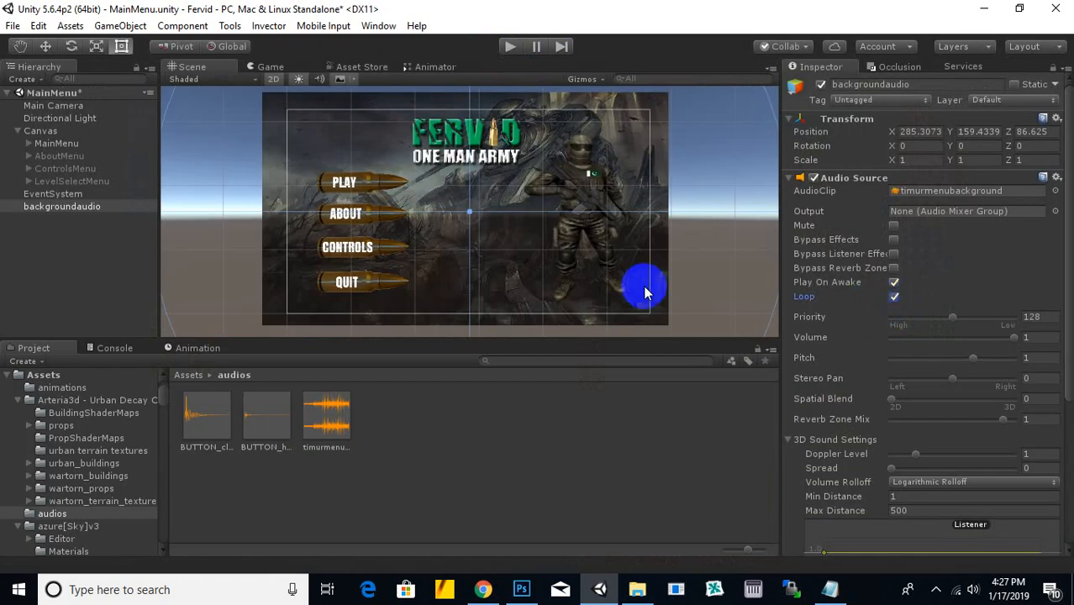
Step: Run the game to test the background music while switching between the About, Controls and Select Level screens, and stop it
click(512, 47)
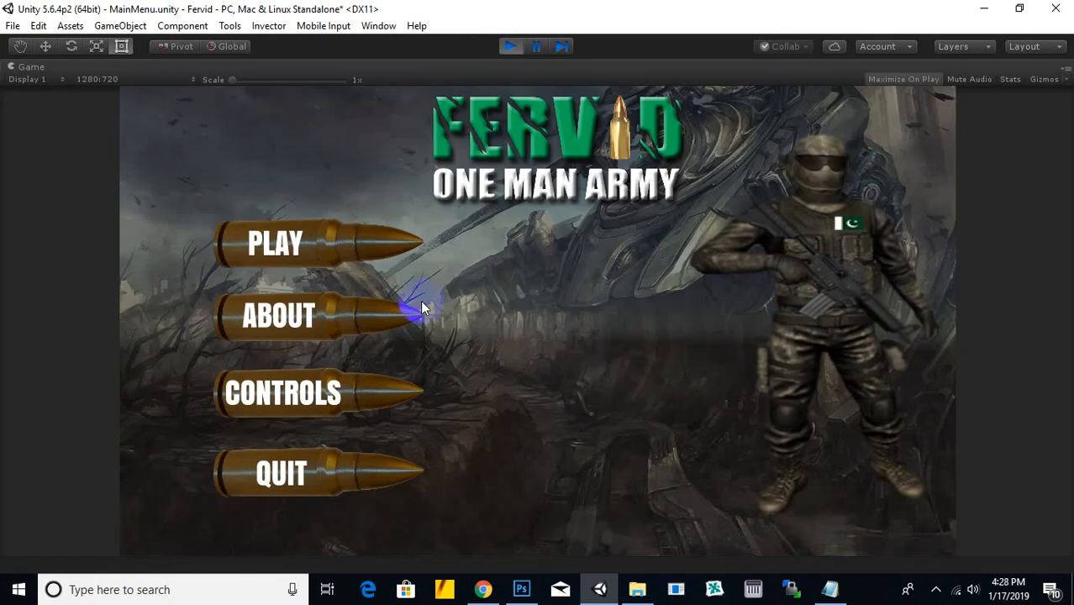
click(420, 302)
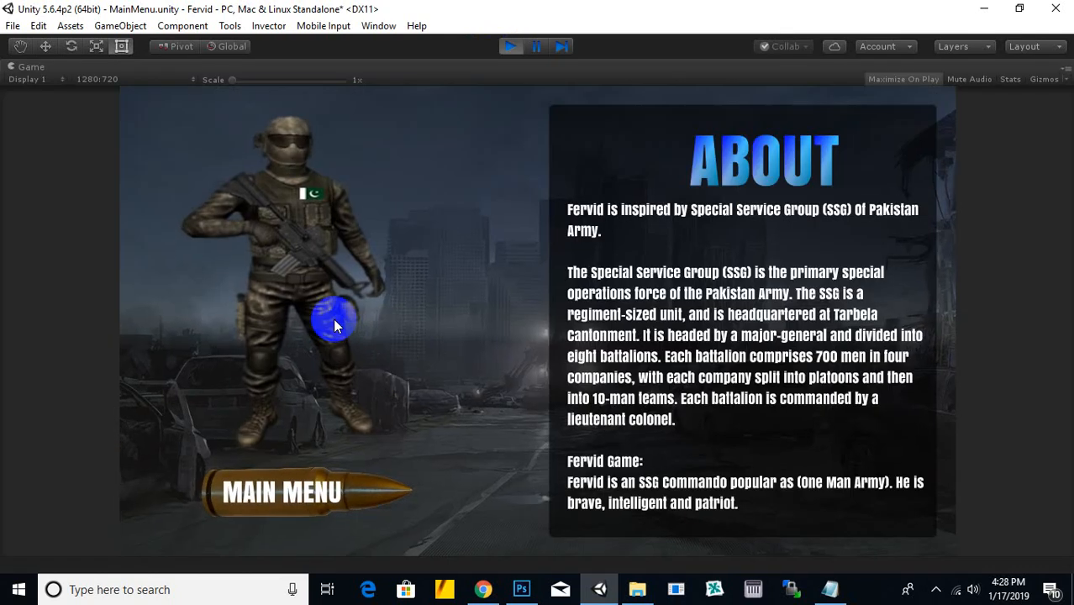
click(329, 492)
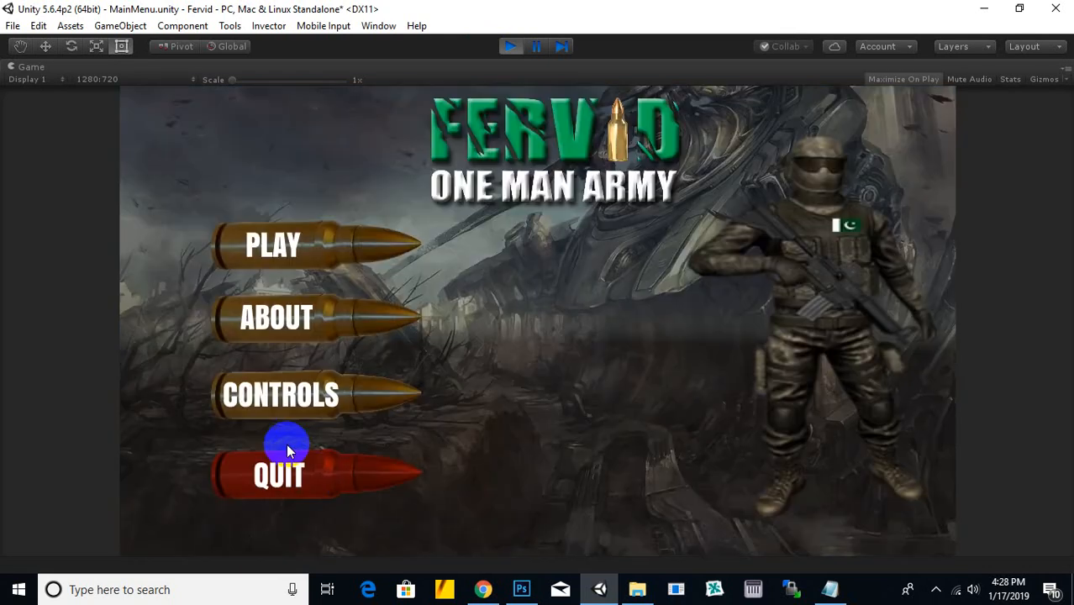
click(277, 416)
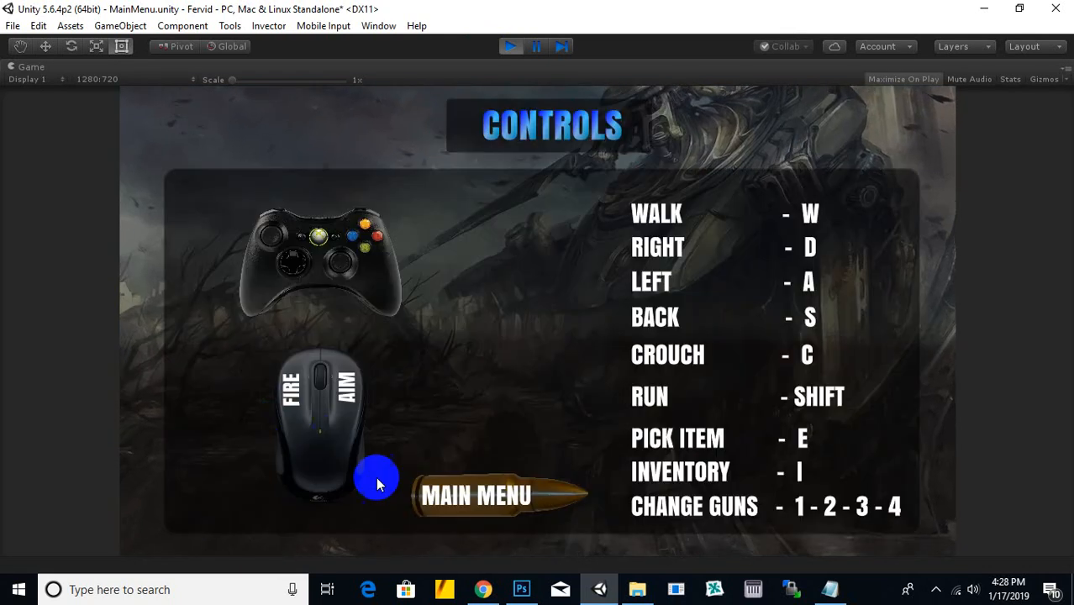
click(467, 509)
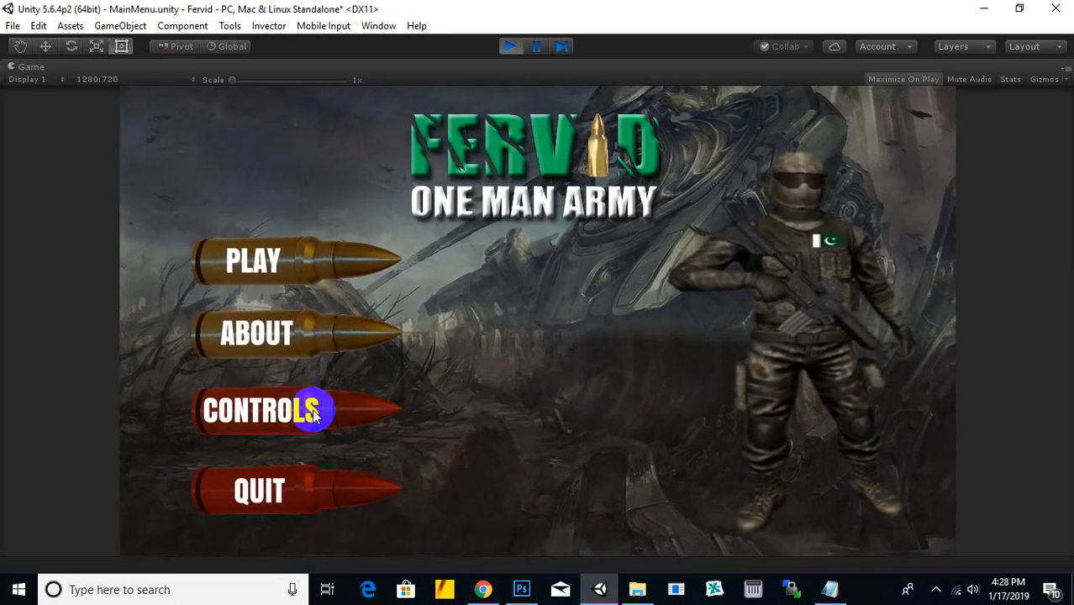
click(241, 267)
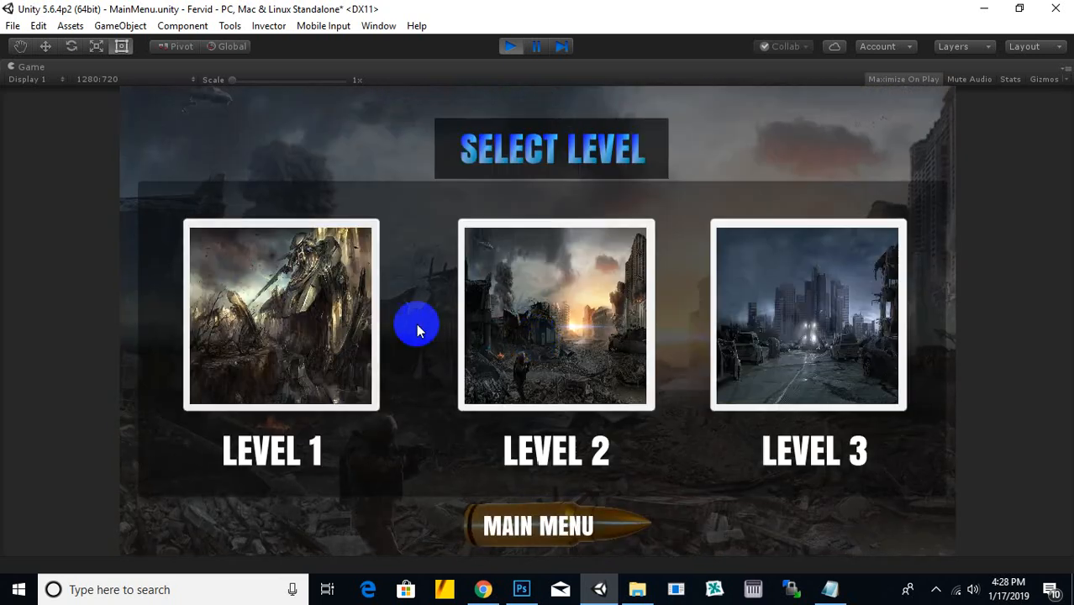
click(582, 522)
click(367, 322)
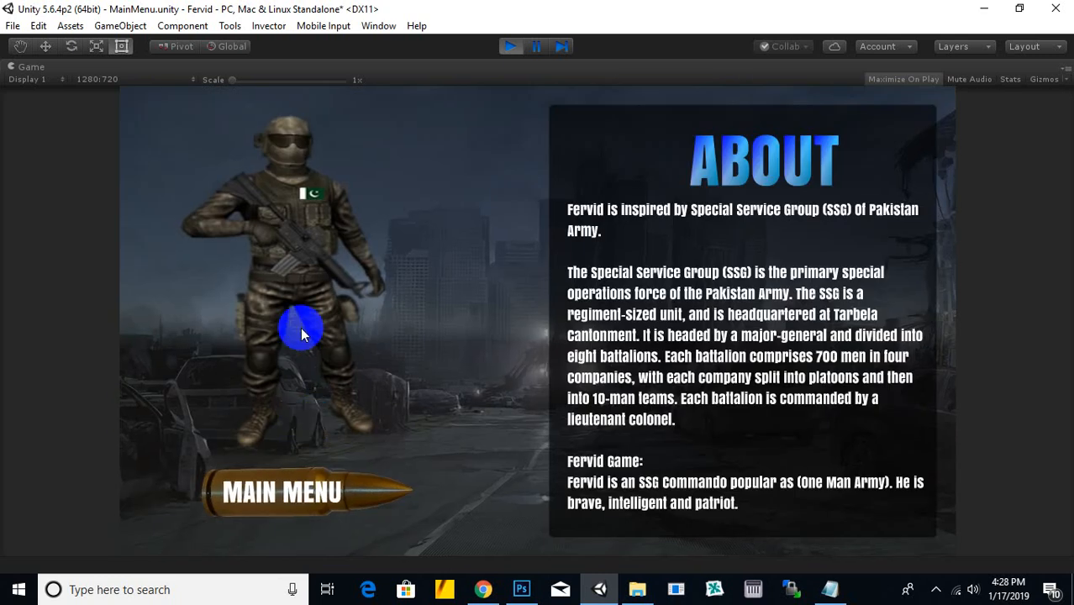
click(306, 464)
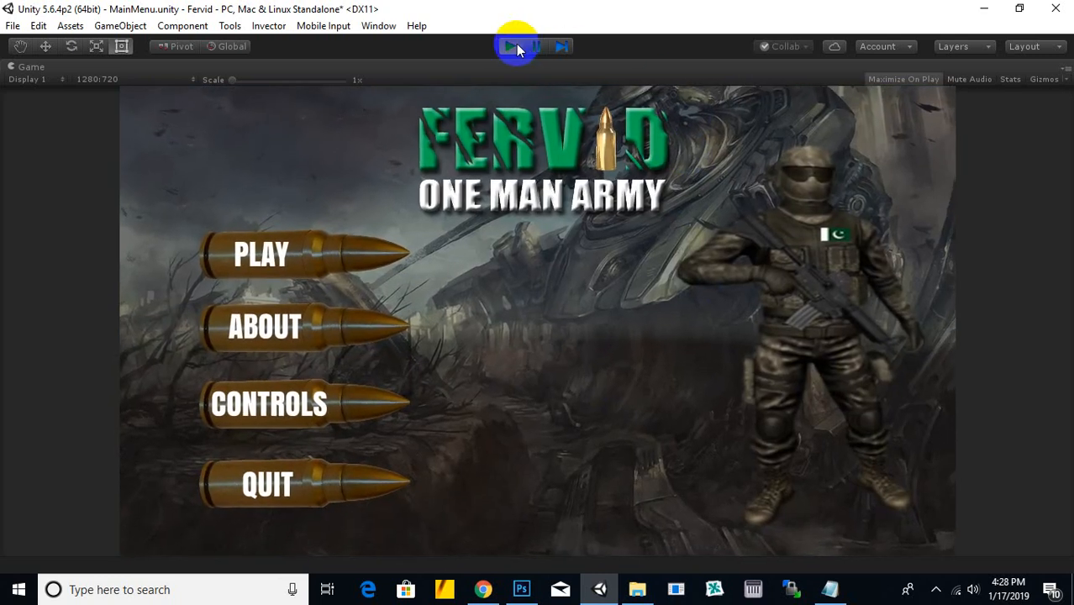
click(515, 47)
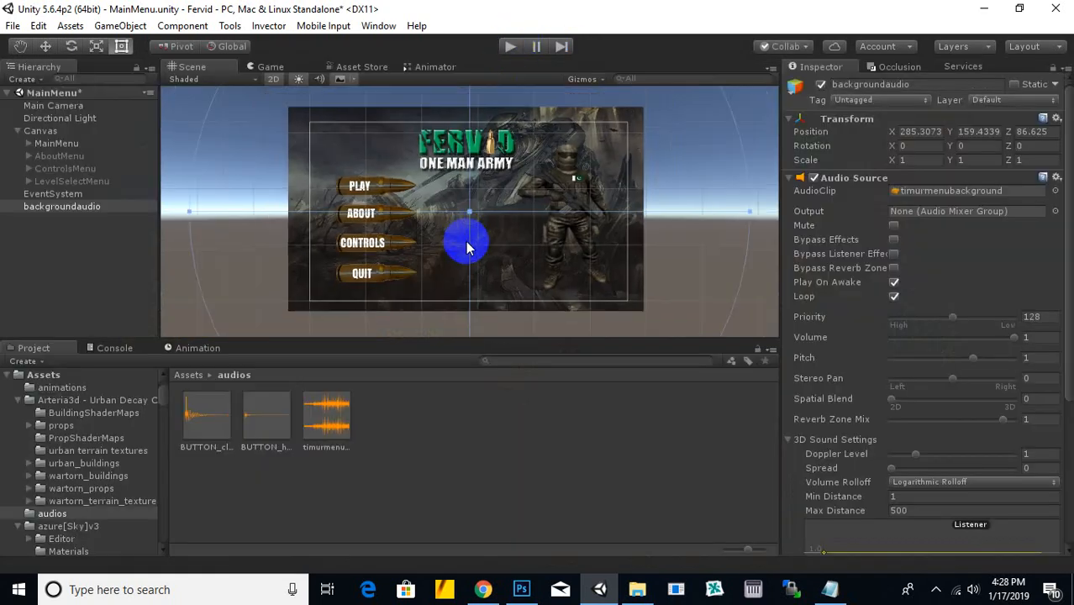
middle_drag(468, 247, 547, 238)
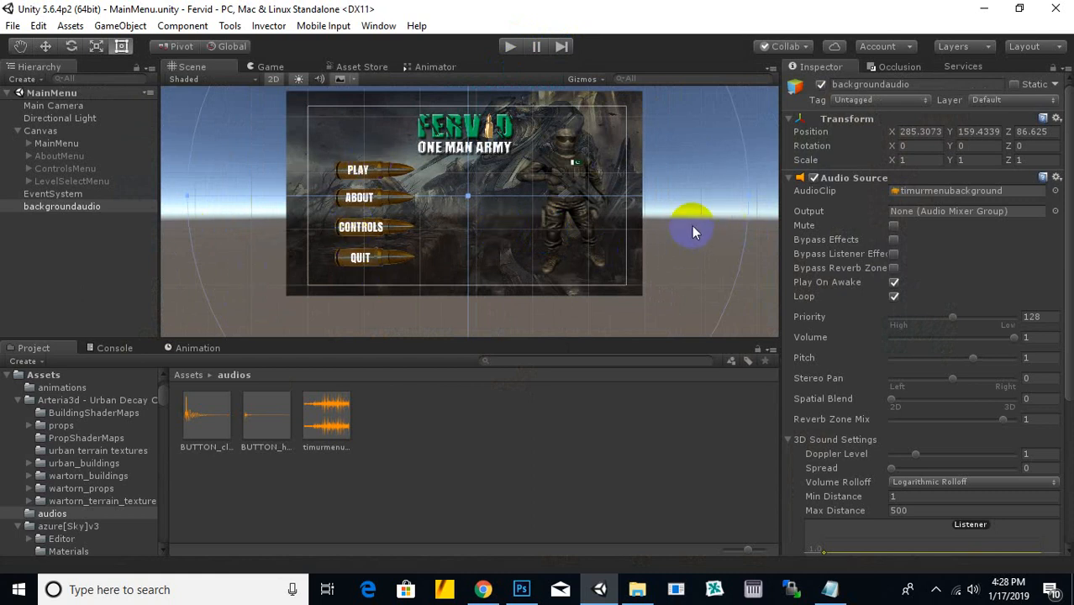
middle_drag(566, 246, 574, 267)
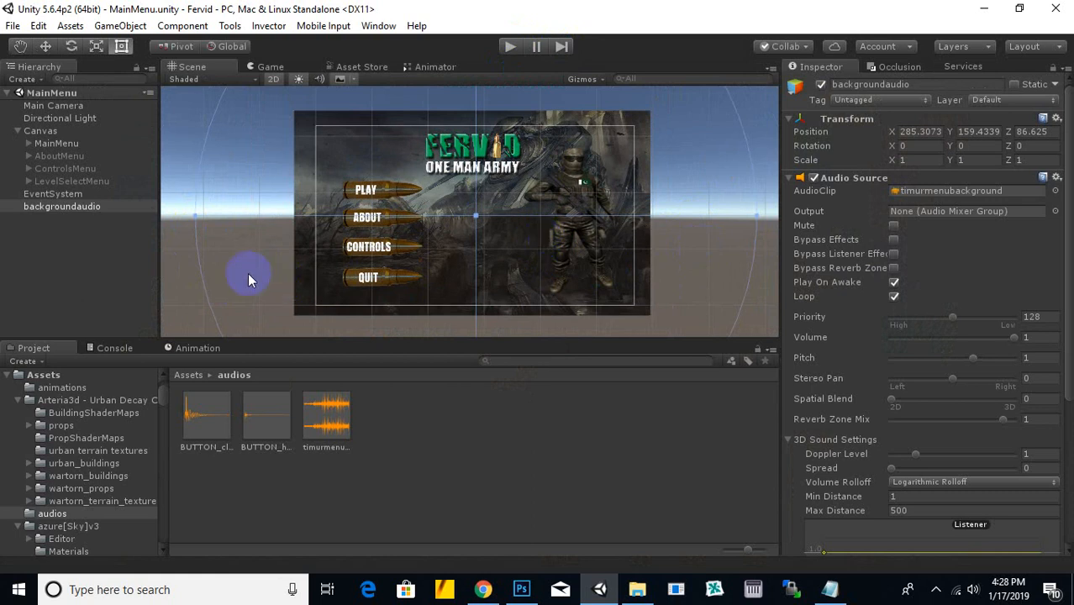
middle_drag(245, 263, 241, 256)
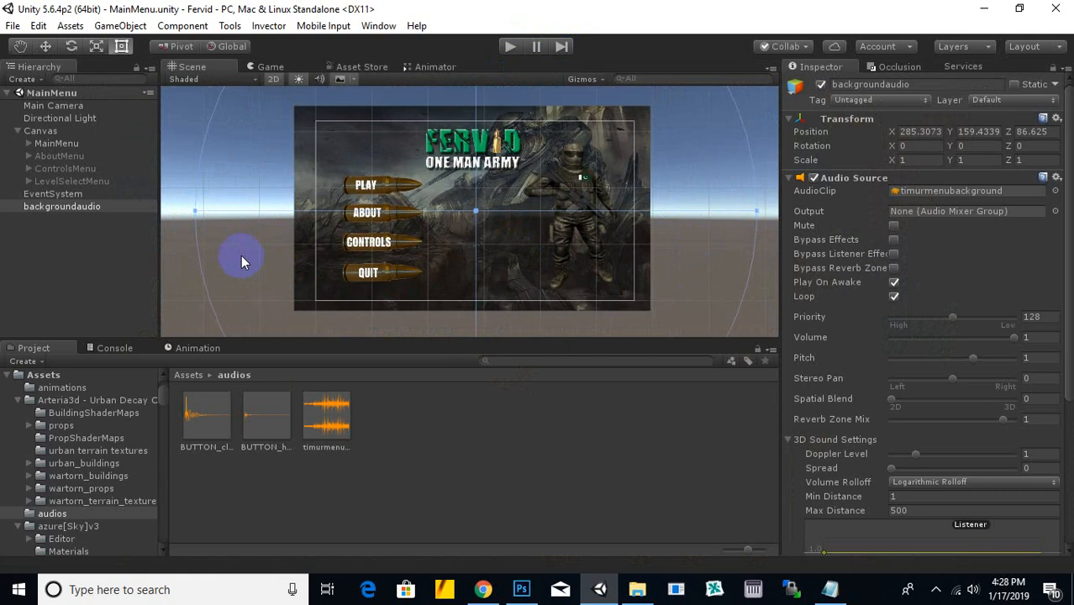
Step: Deselect the backgroundaudio object and collapse the Canvas object's children in the scene hierarchy
click(176, 274)
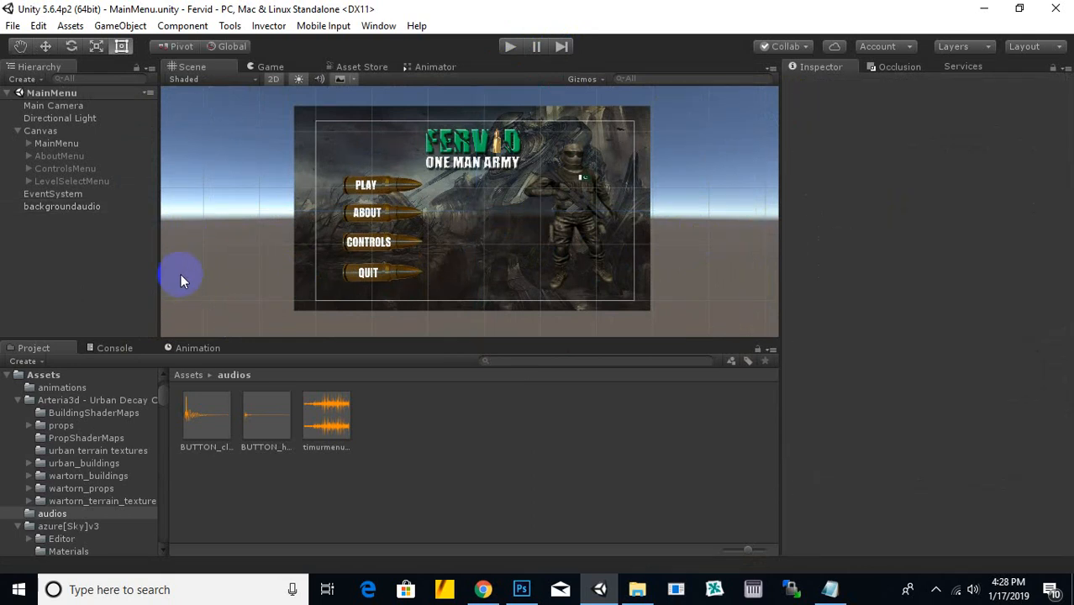
click(19, 133)
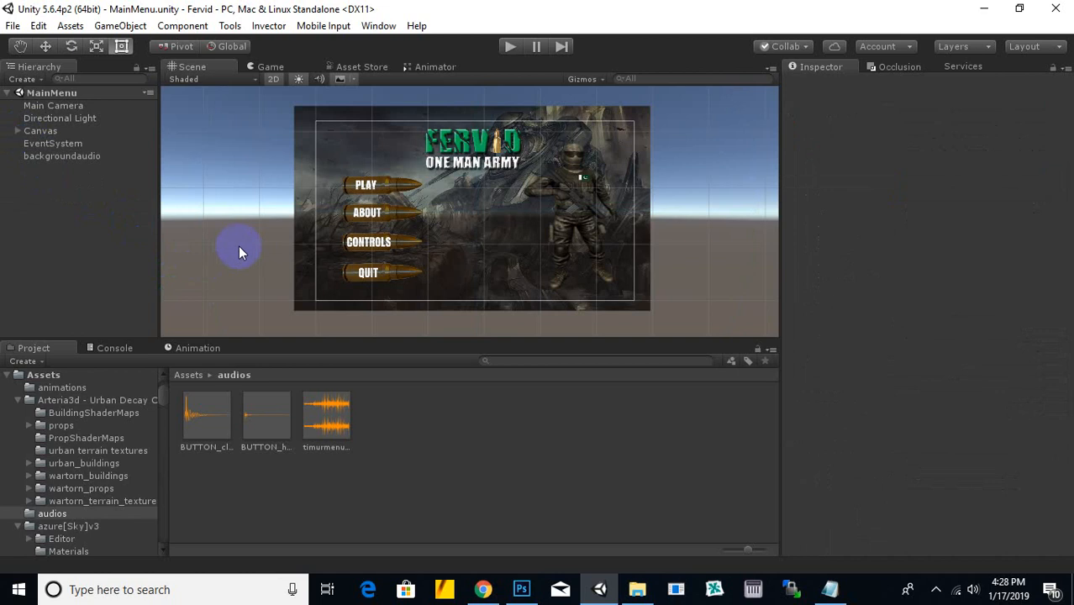
scroll(659, 244, down, 2)
middle_drag(680, 262, 658, 263)
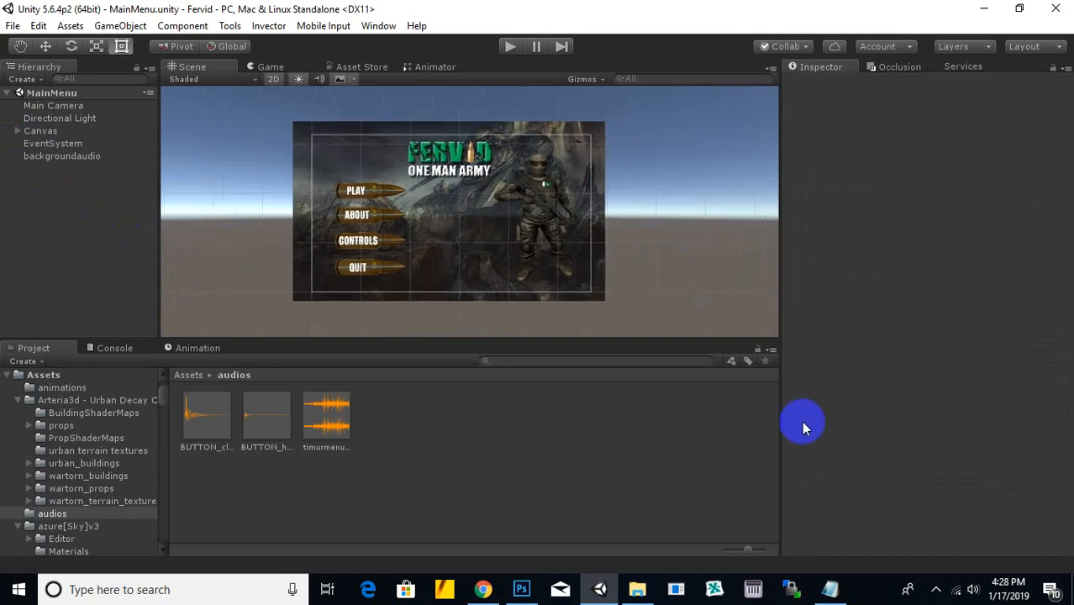